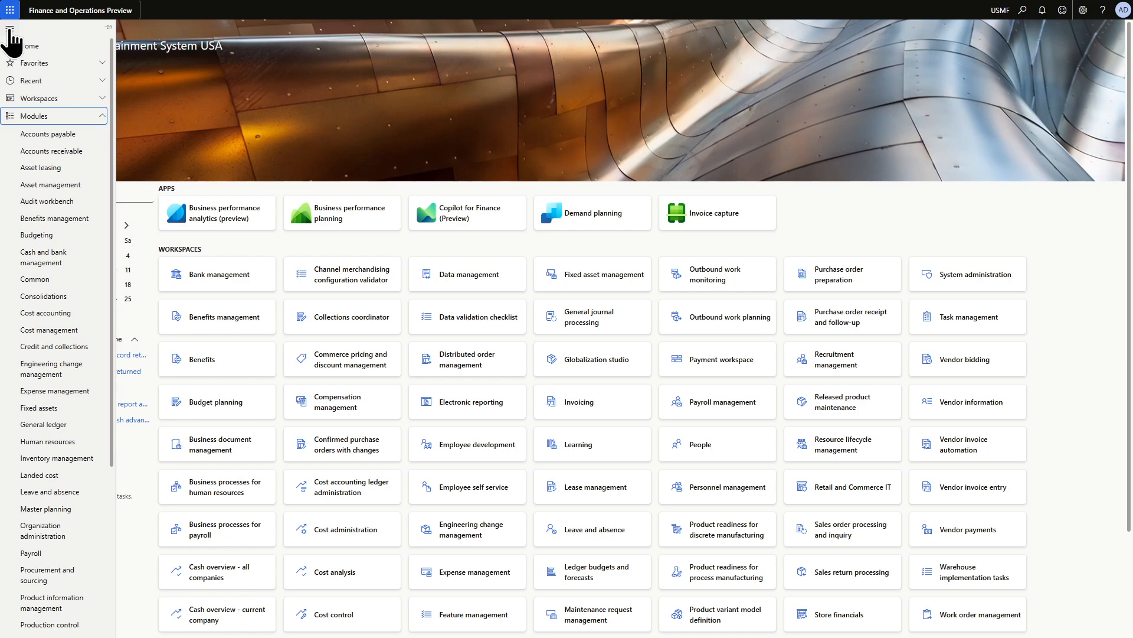
Open the Warehouses page from the warehouse setup of the Warehouse management module
scroll(57, 271, down, 4)
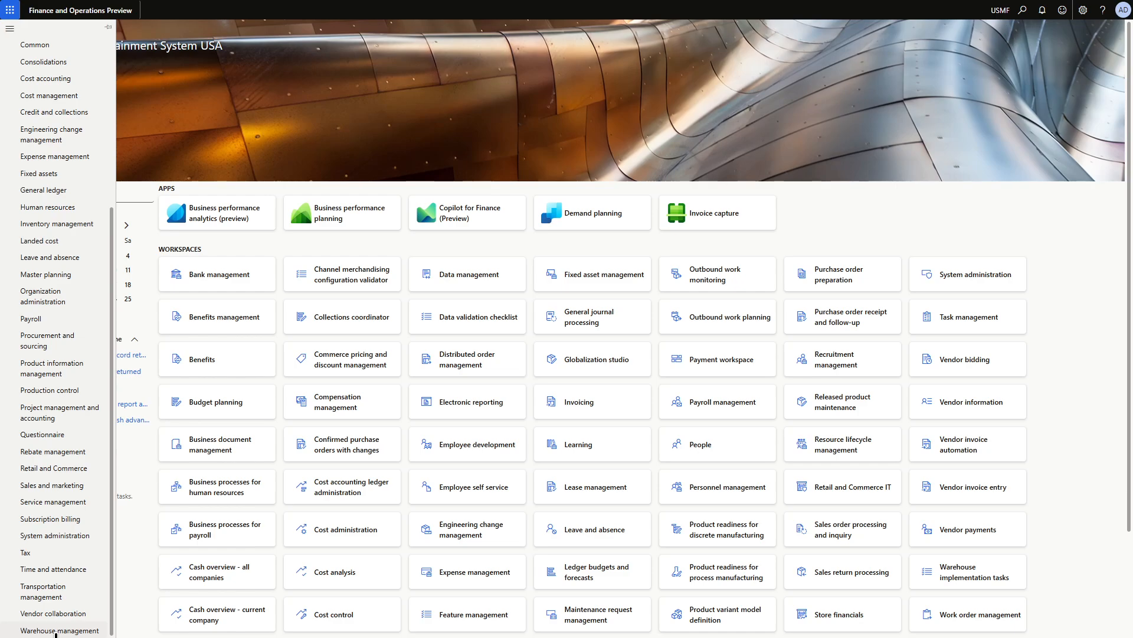
click(56, 631)
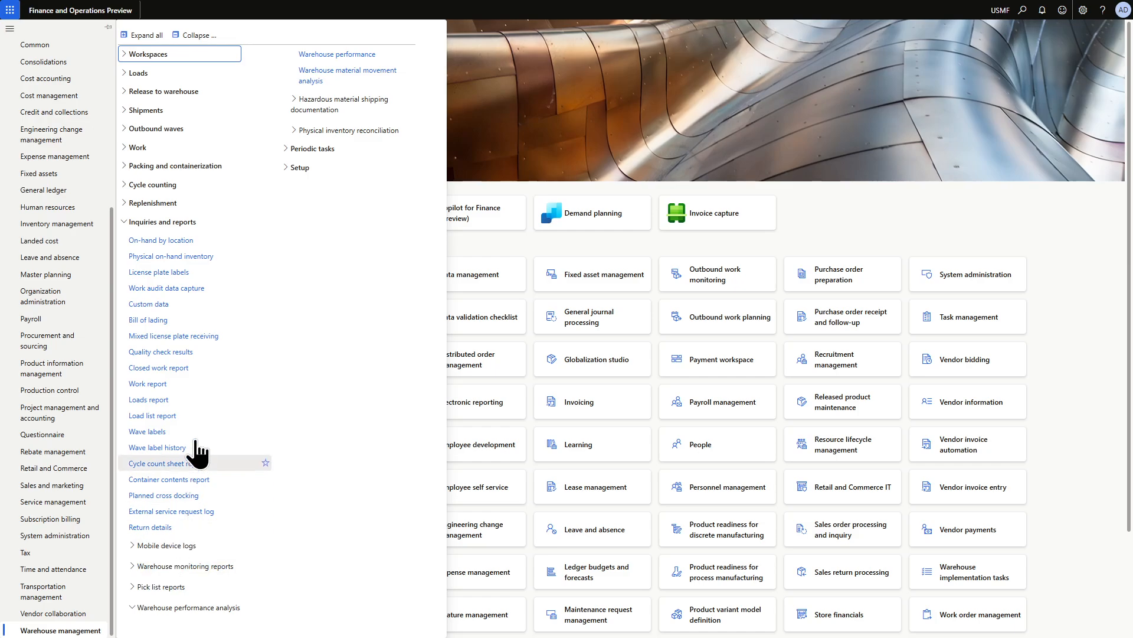
click(300, 168)
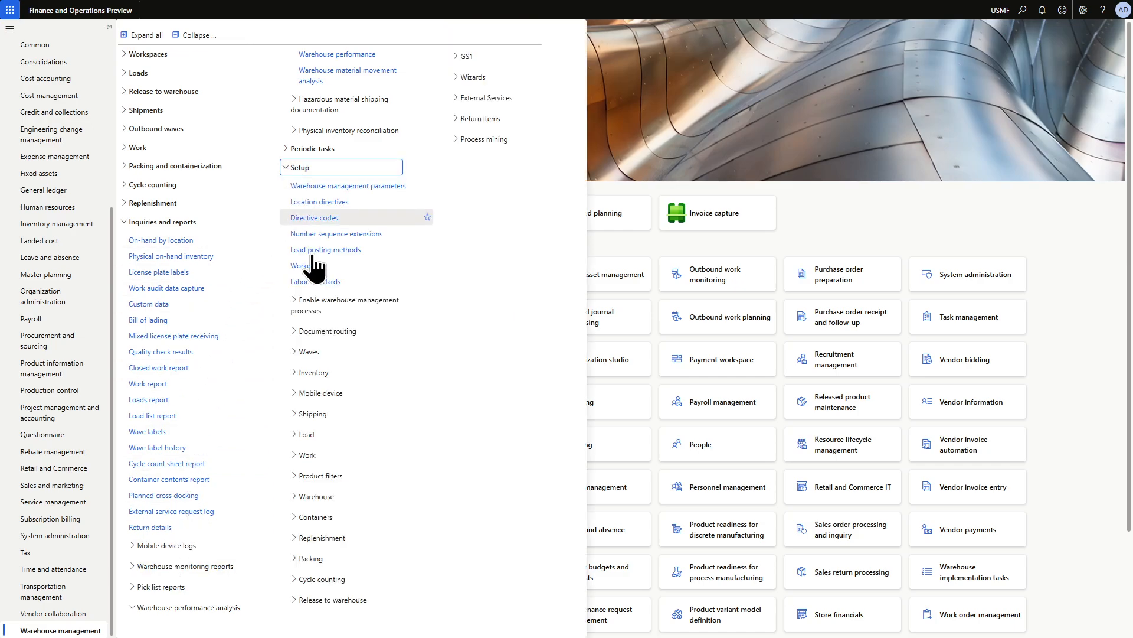
click(316, 497)
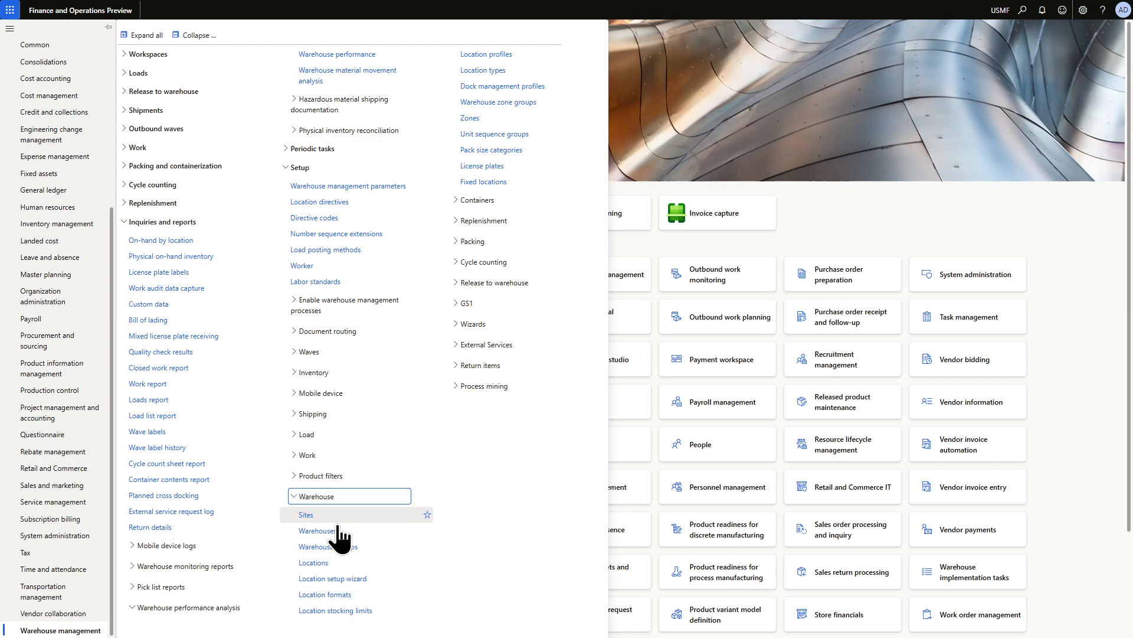
click(321, 531)
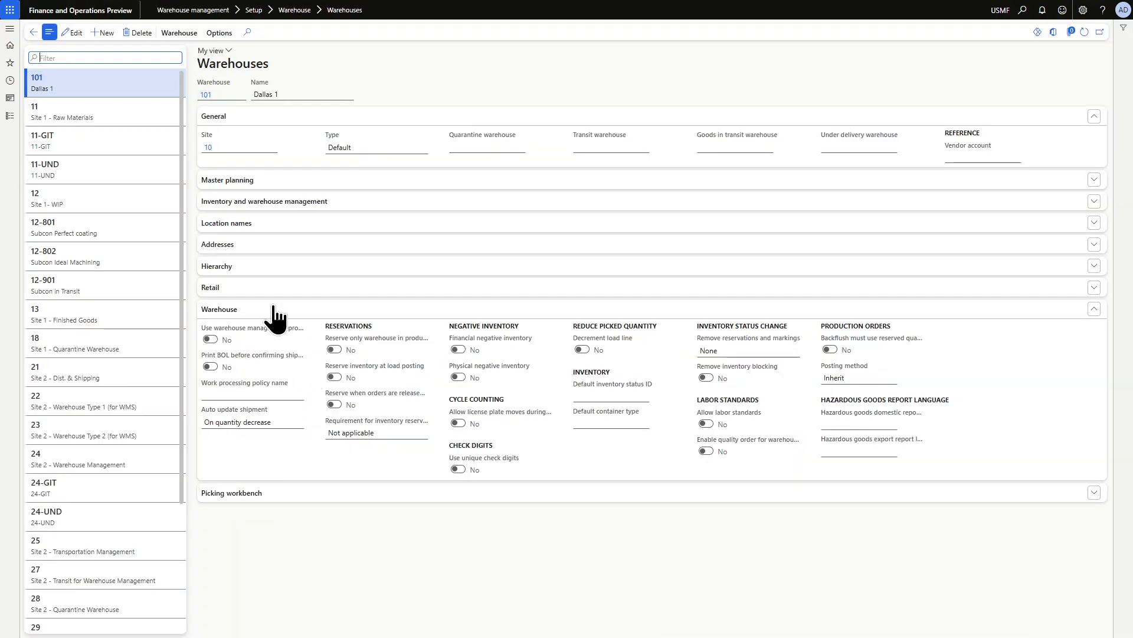
Create a new warehouse with ID 100, name WMS 100 and site 1
click(104, 33)
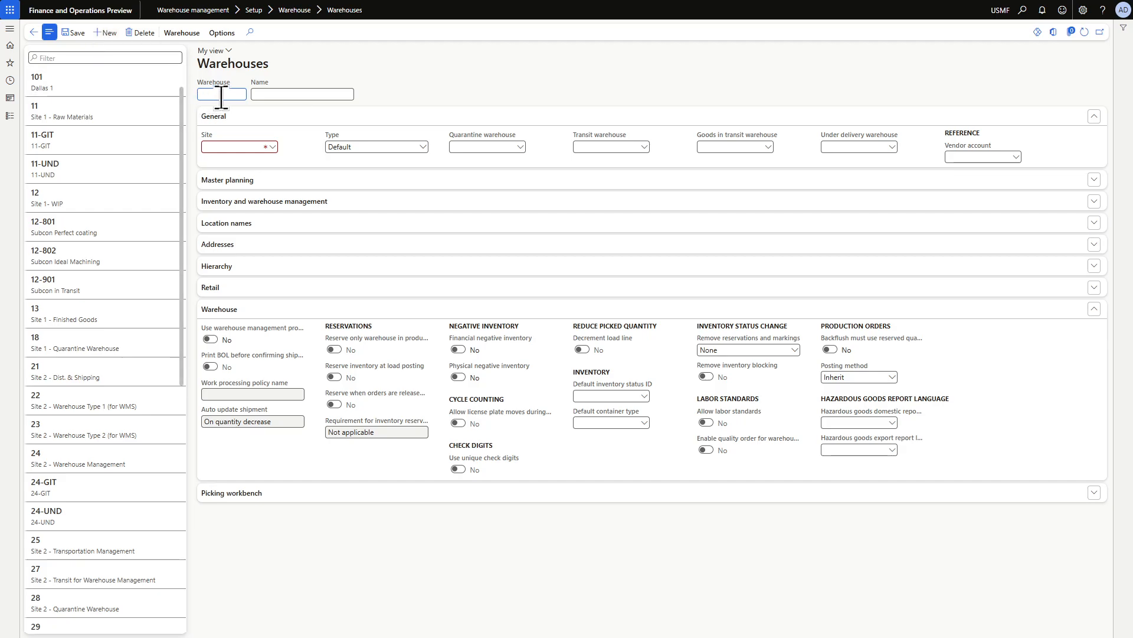
text(100)
click(269, 95)
text(WM 1000)
key(BackSpace)
click(273, 148)
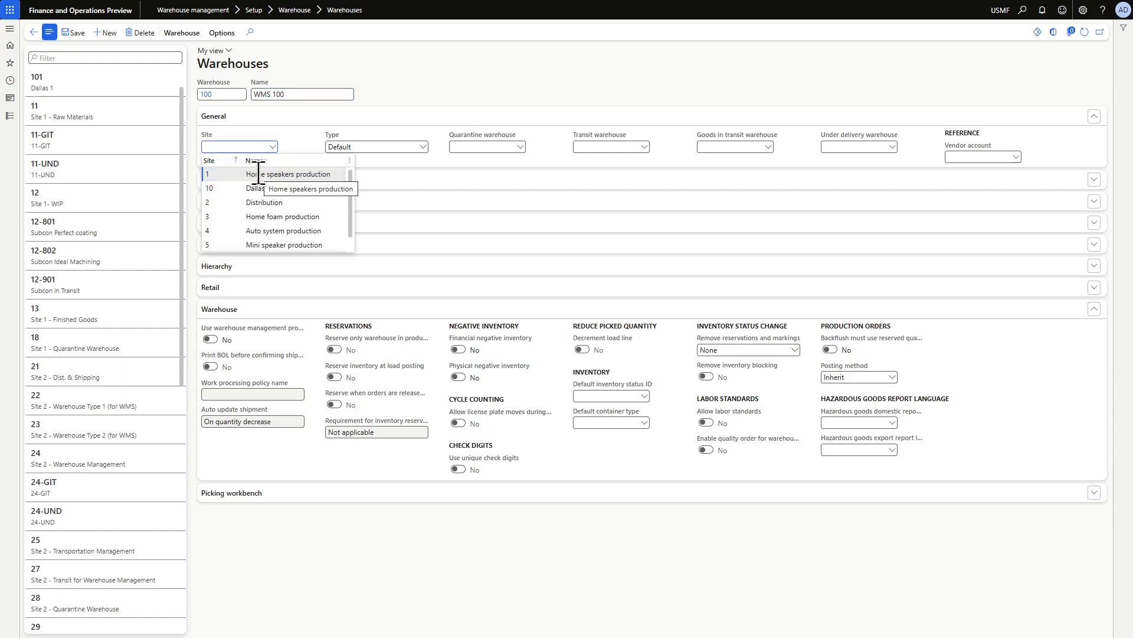
click(259, 174)
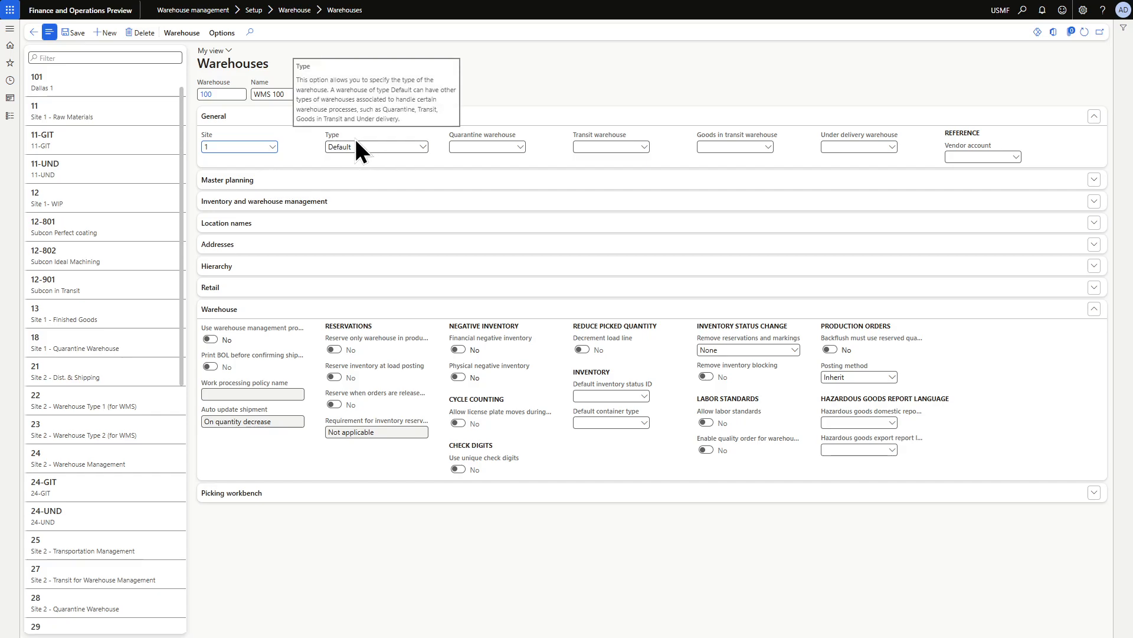
Enable the use of warehouse management processes for warehouse 100 and save the record
click(212, 342)
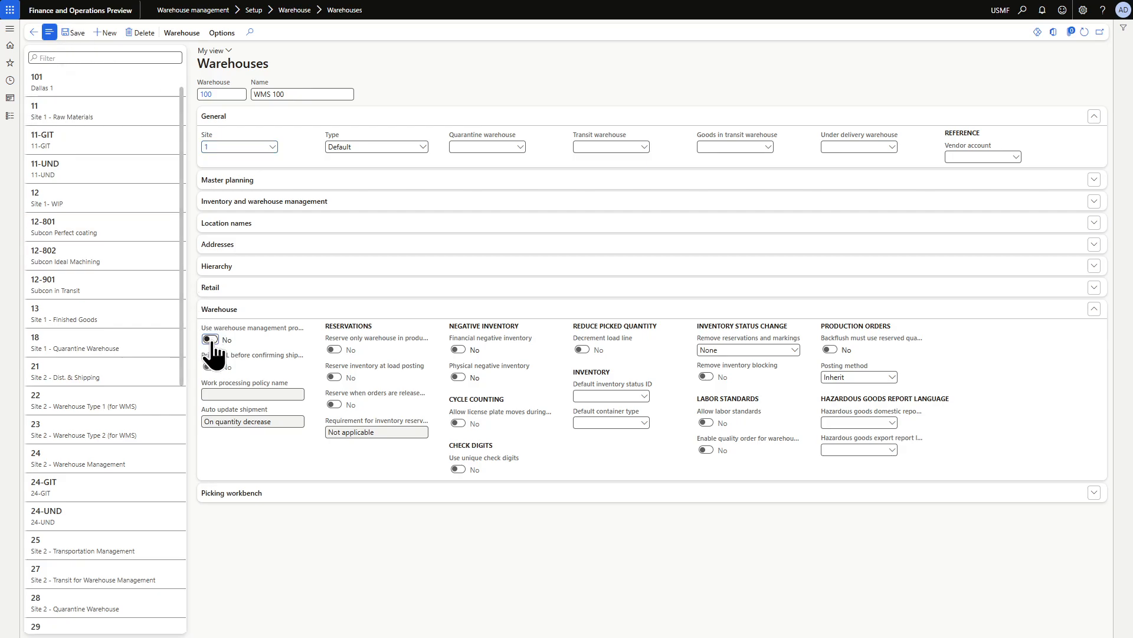
click(210, 340)
click(73, 34)
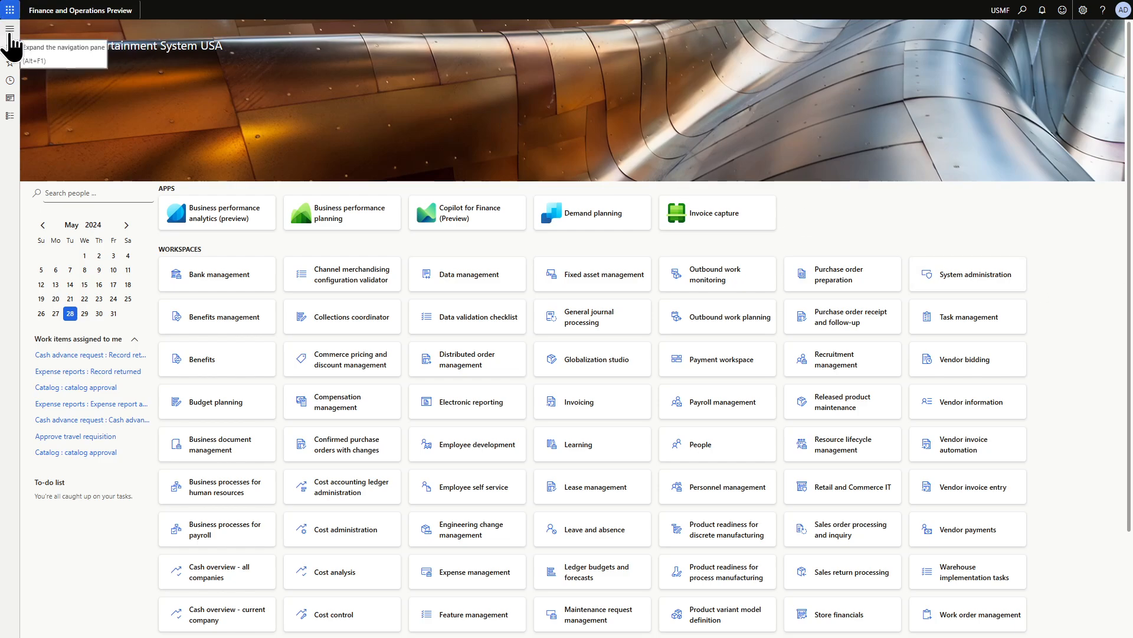
On the Location profiles page of the warehouse setup, create a new profile with Floor-100 as both ID and name
click(10, 31)
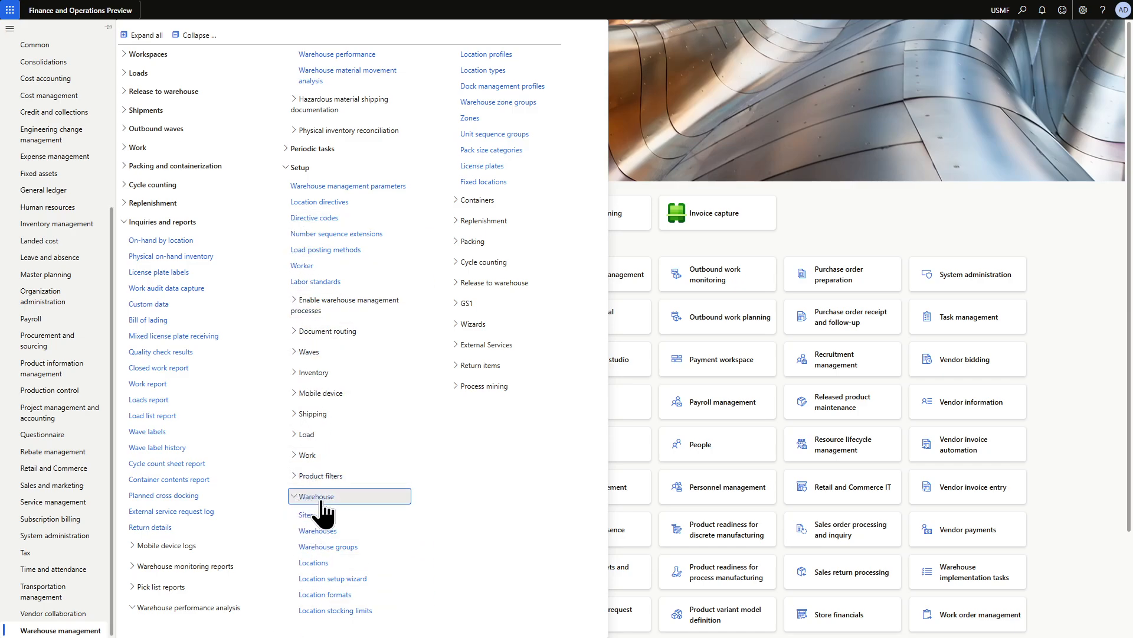
click(491, 56)
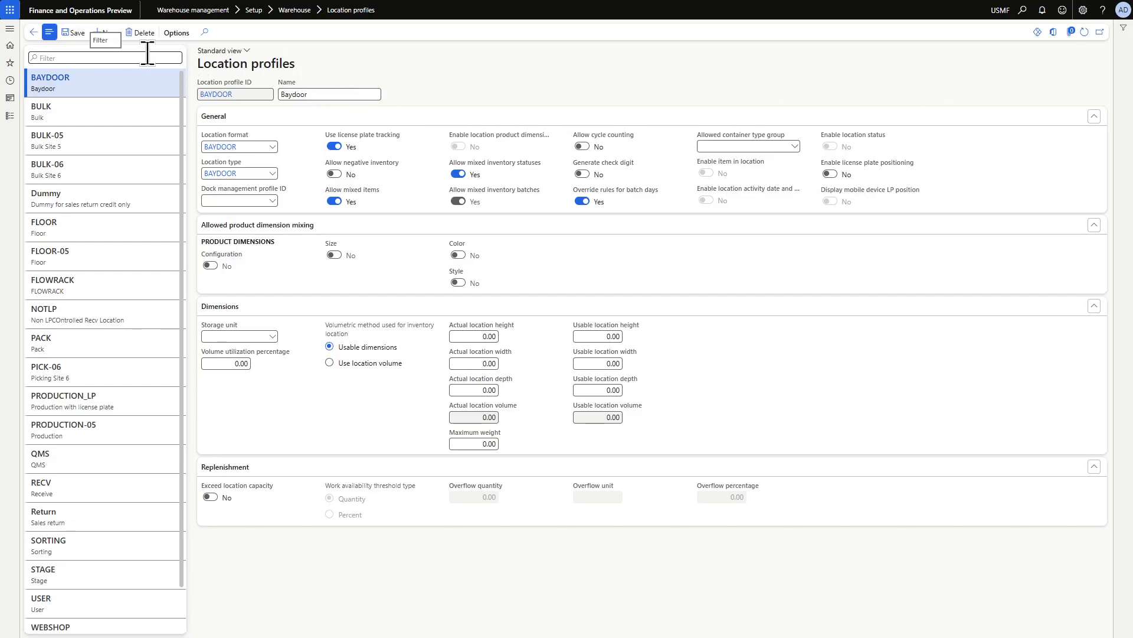
click(108, 33)
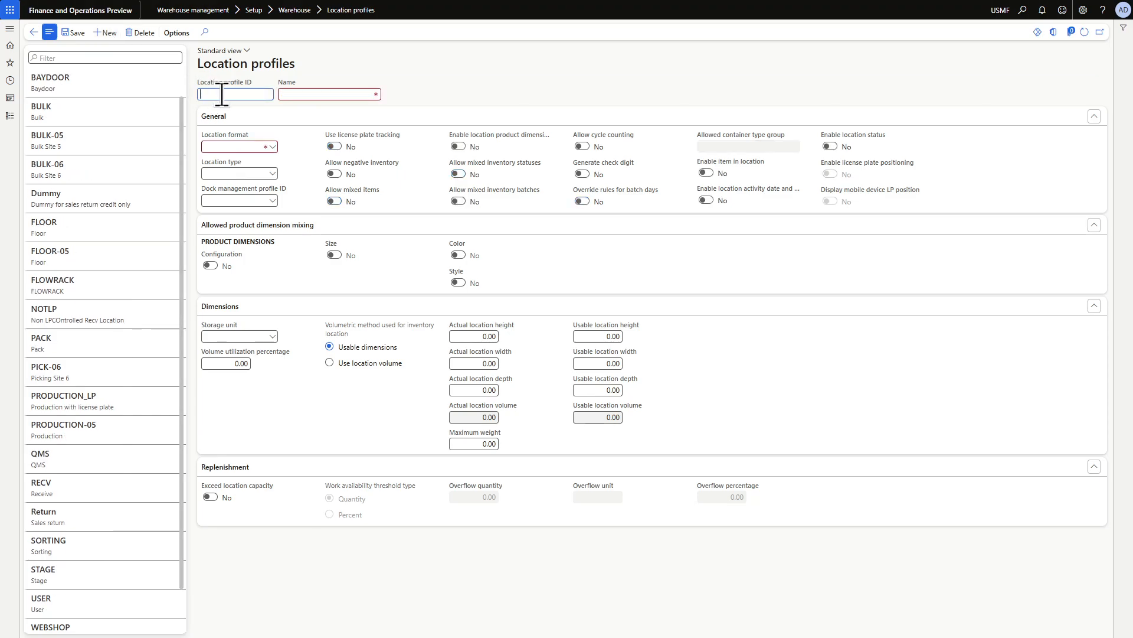
text(Floor-100)
click(287, 93)
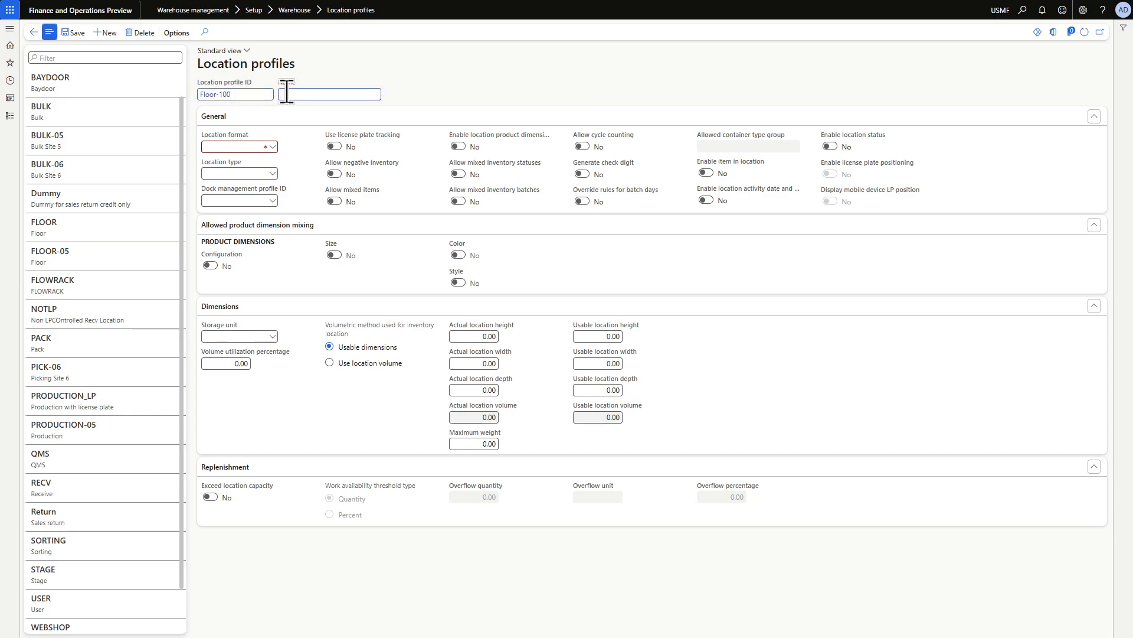
text(Floor-100)
Set the profile's location format to FLOOR, view that format's segment details and return to the profile
click(276, 147)
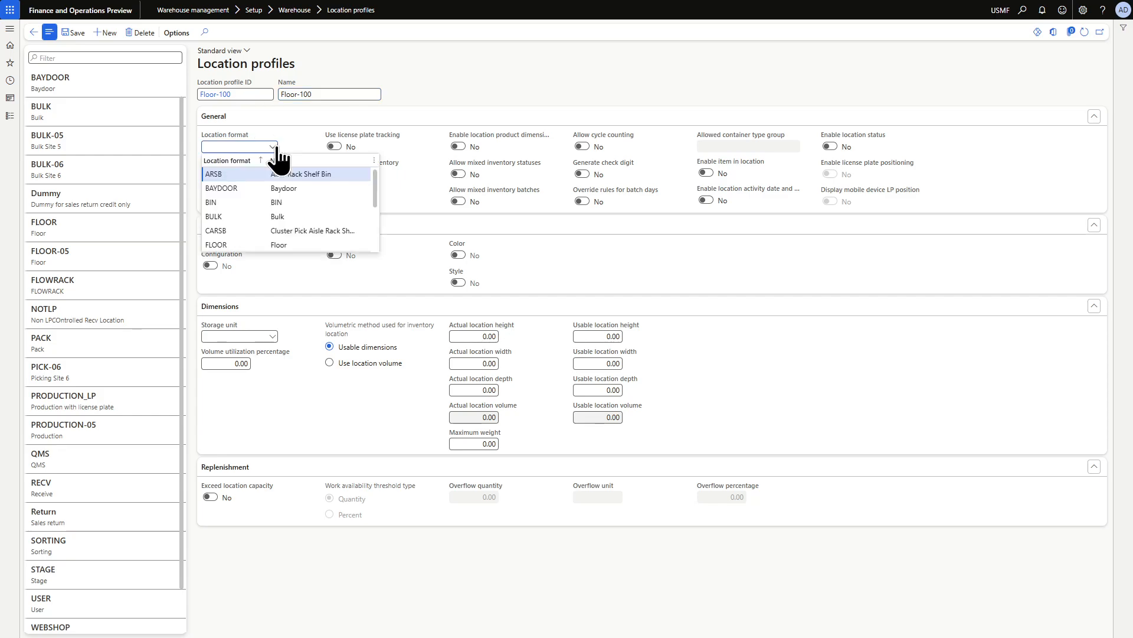
click(245, 244)
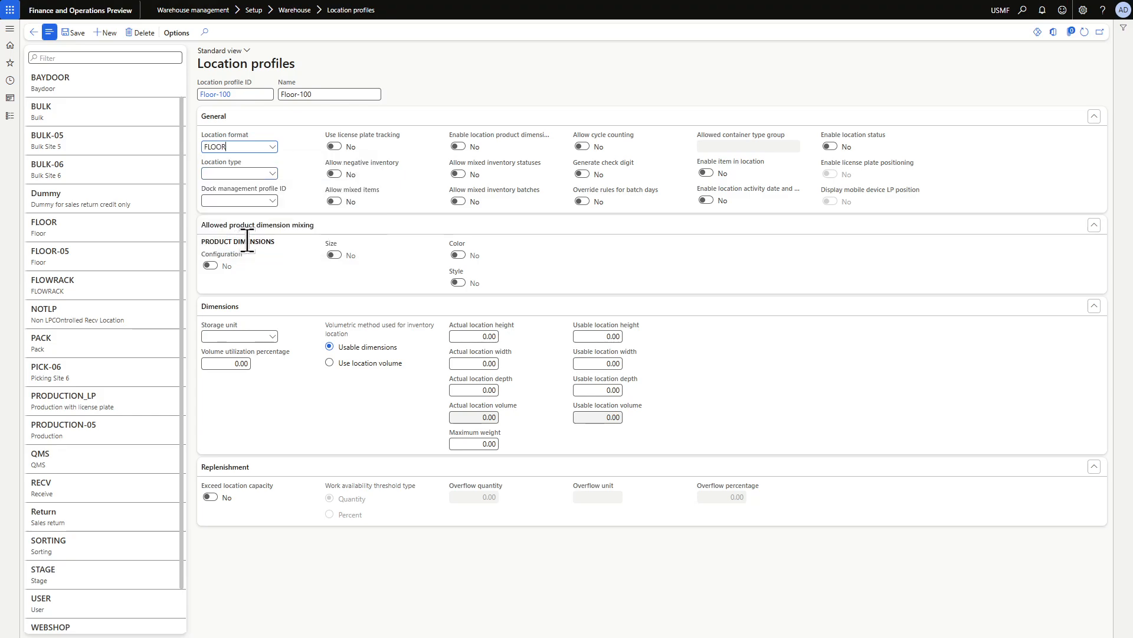
right_click(274, 146)
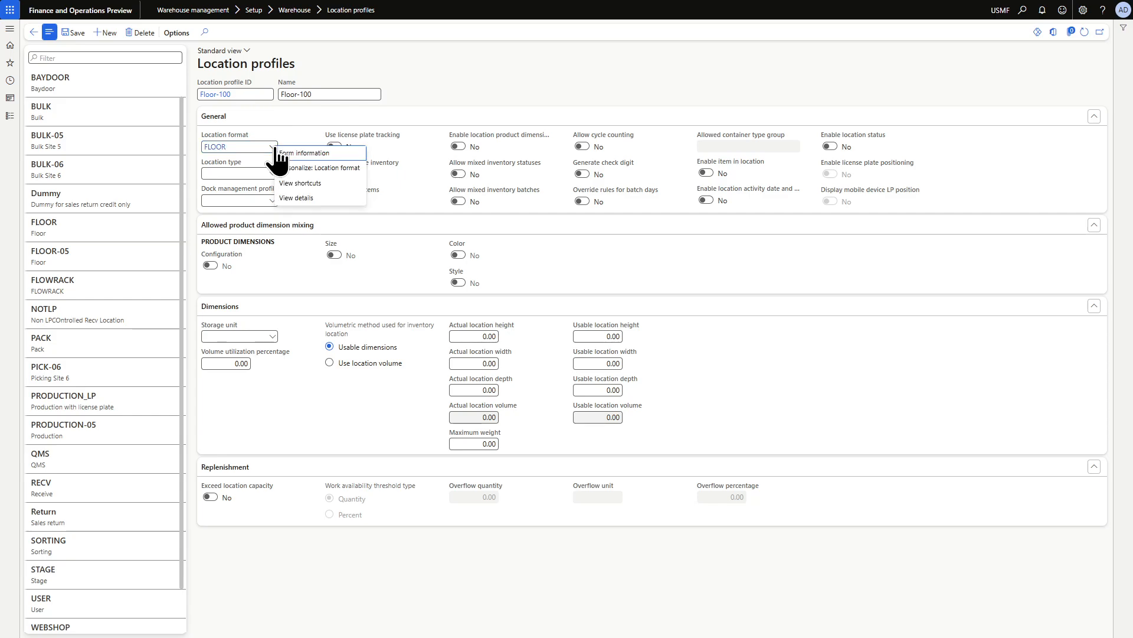
click(296, 197)
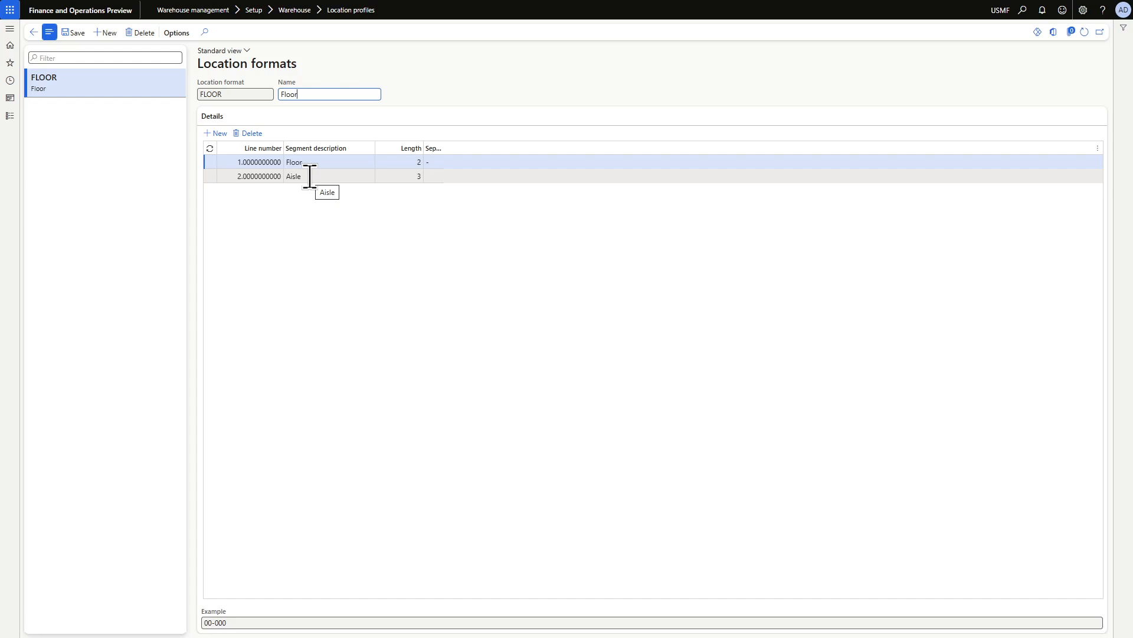
click(310, 176)
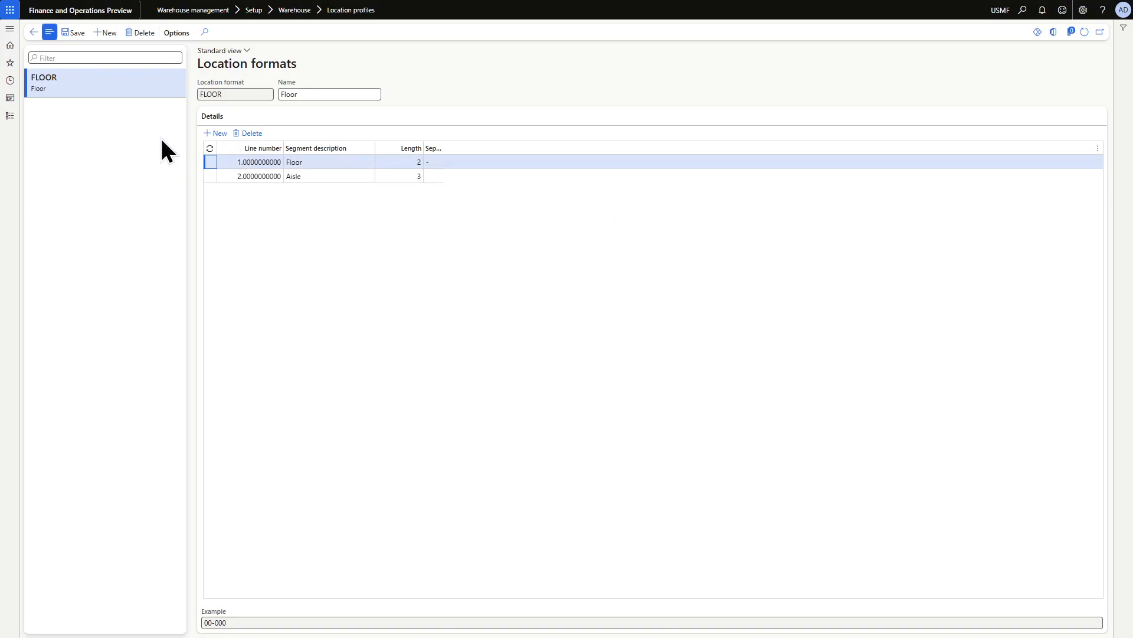
click(33, 32)
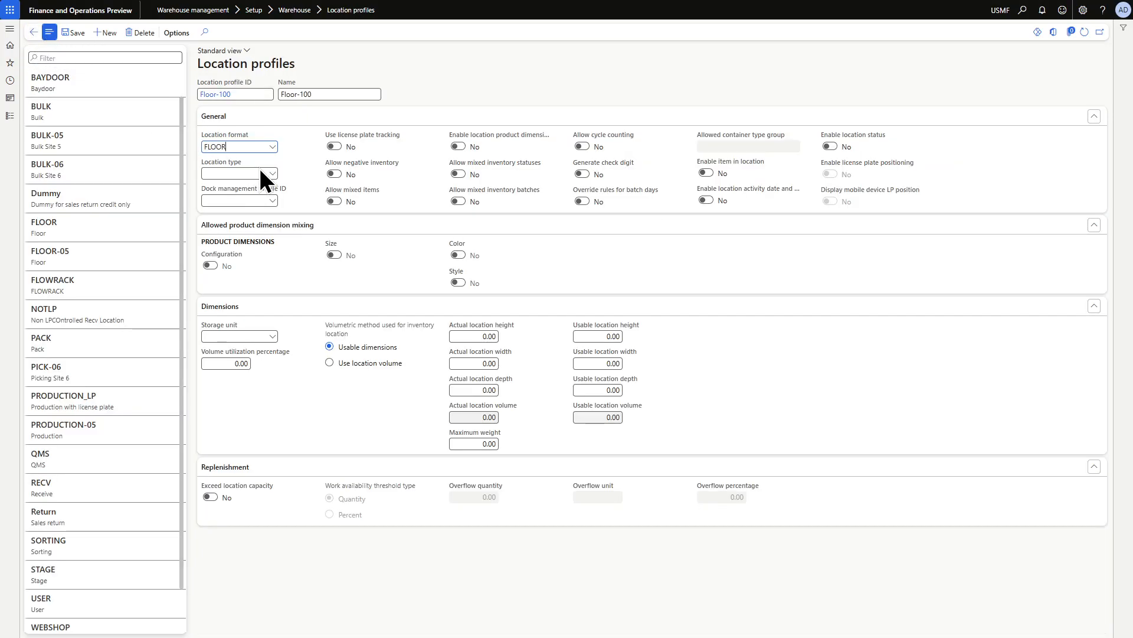
Set the profile's location type to FLOOR, view that type's details and return to the profile
click(273, 174)
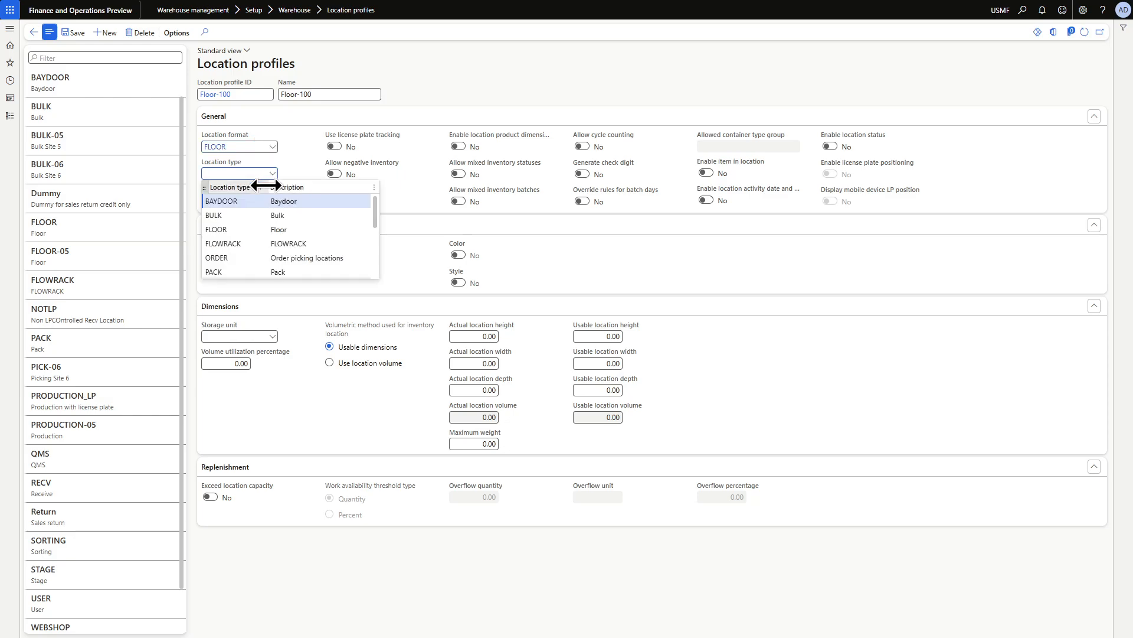
click(261, 229)
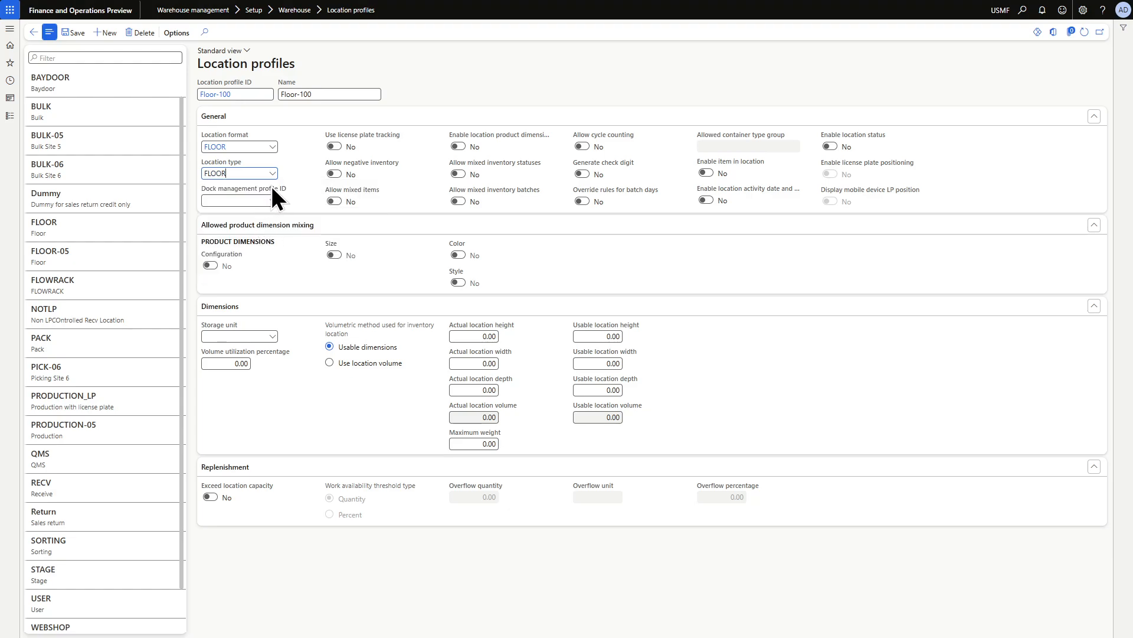
right_click(272, 179)
click(287, 229)
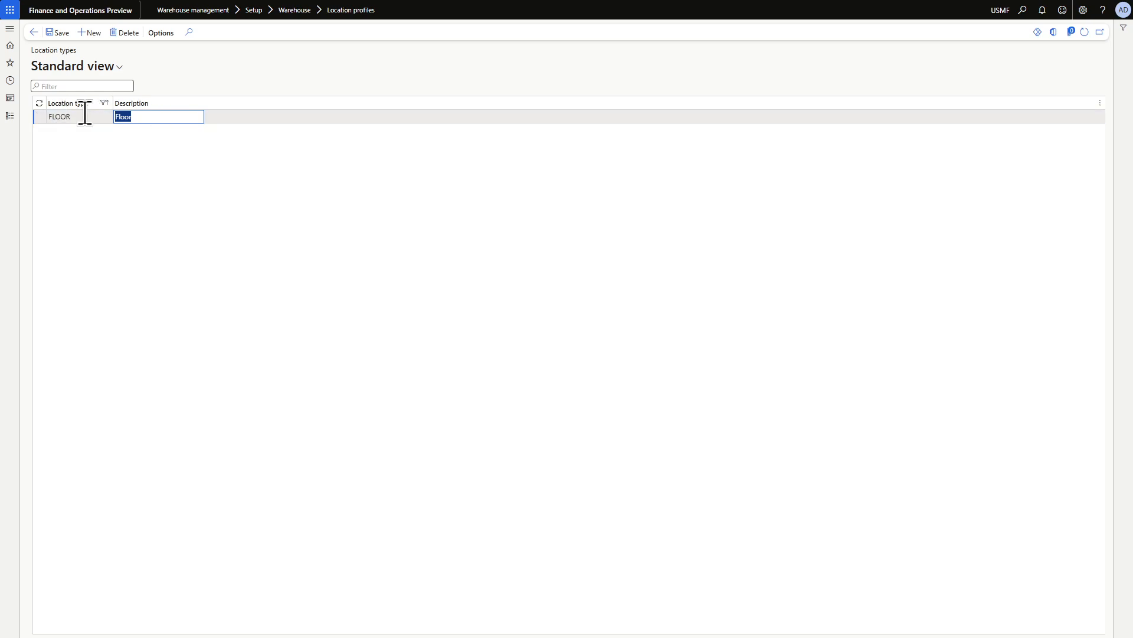
click(32, 35)
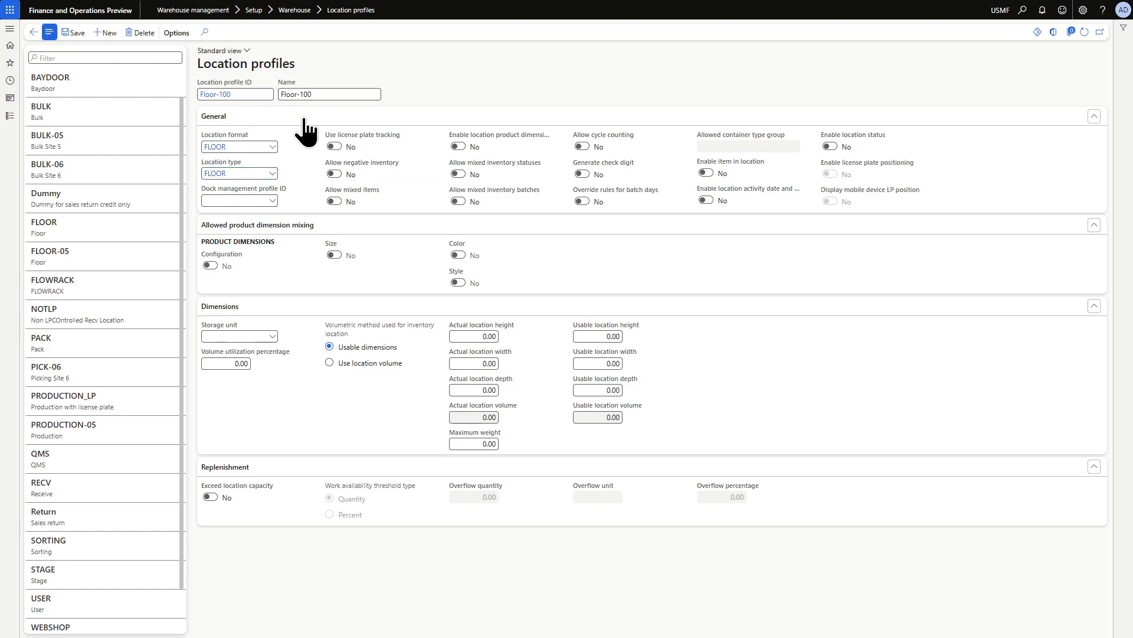
Enable license plate tracking, mixed items and mixed inventory statuses for the Floor-100 profile and save it
click(339, 148)
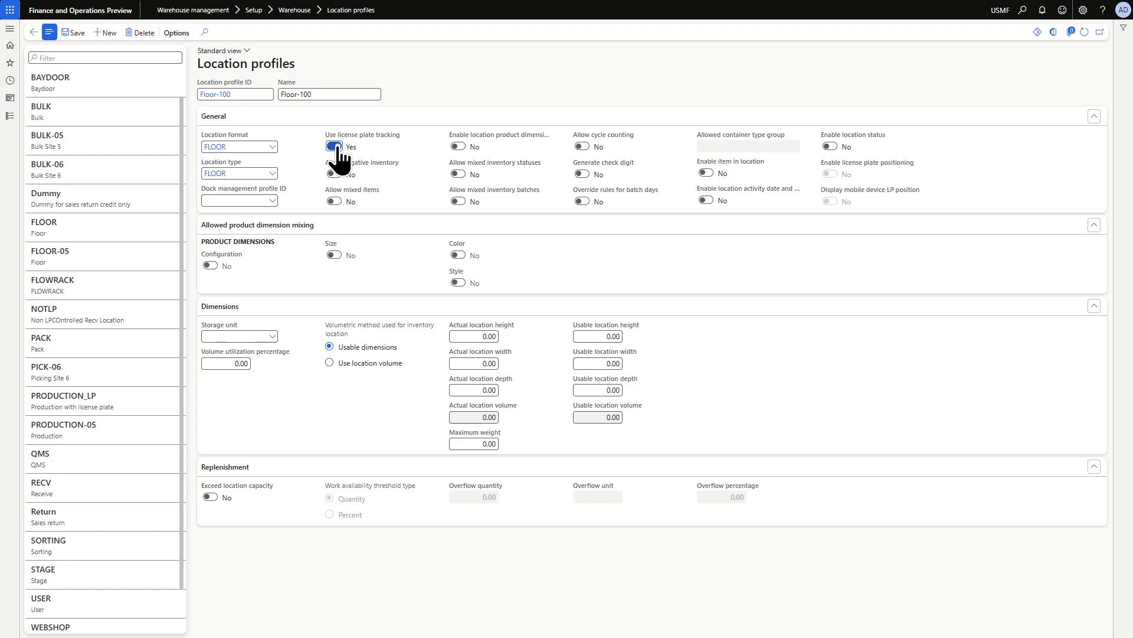
click(334, 201)
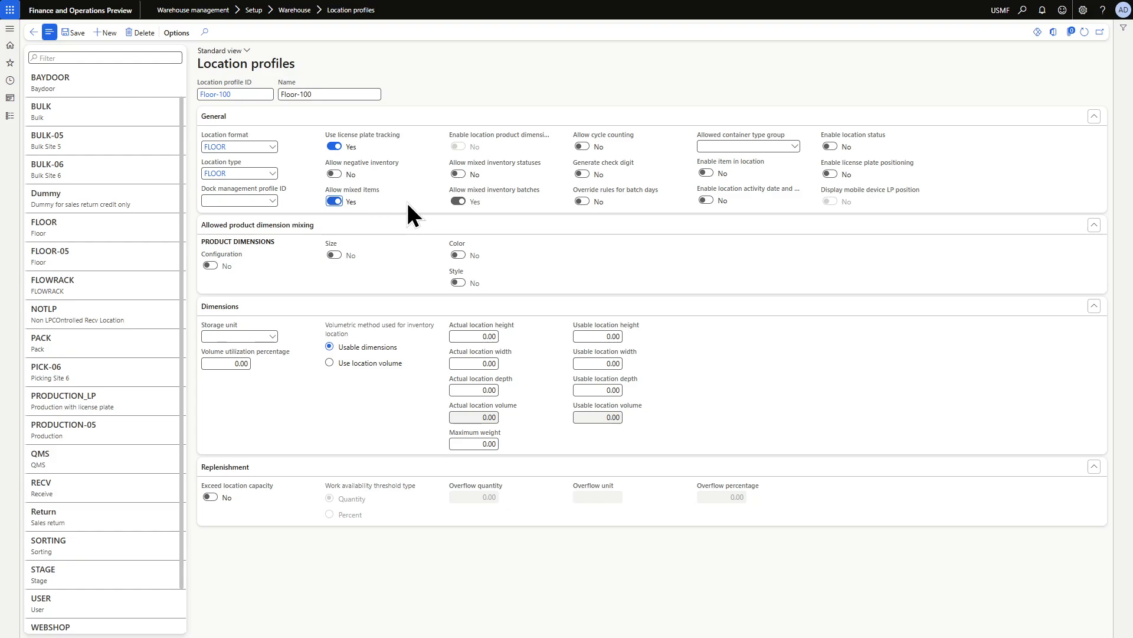
click(459, 174)
click(76, 35)
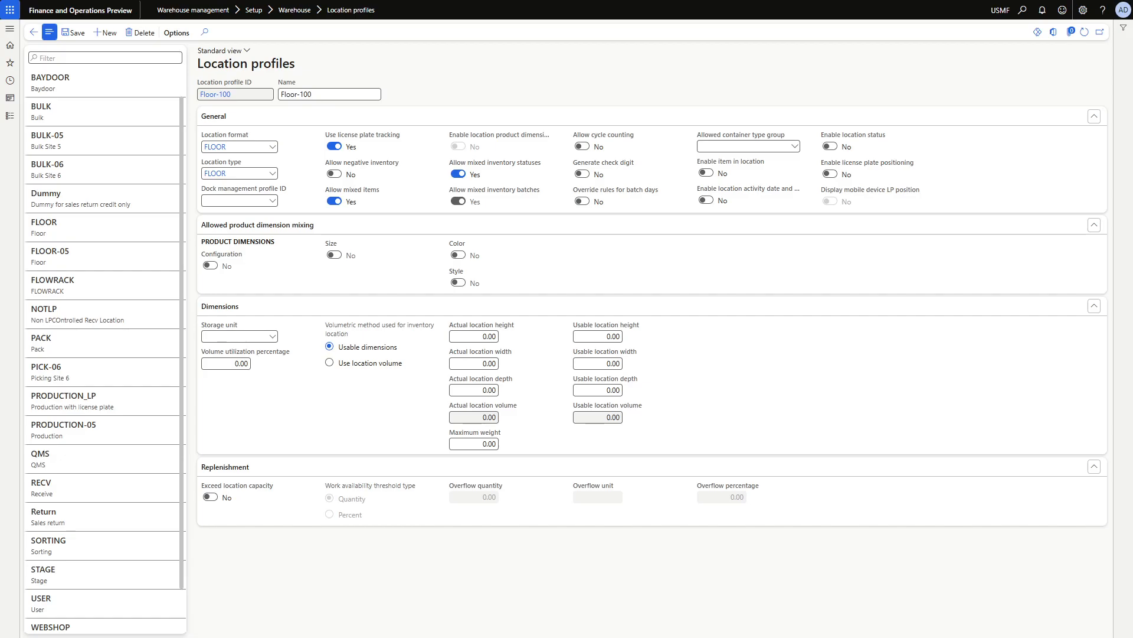
Open the Location setup wizard from the warehouse setup of the Warehouse management module
click(9, 30)
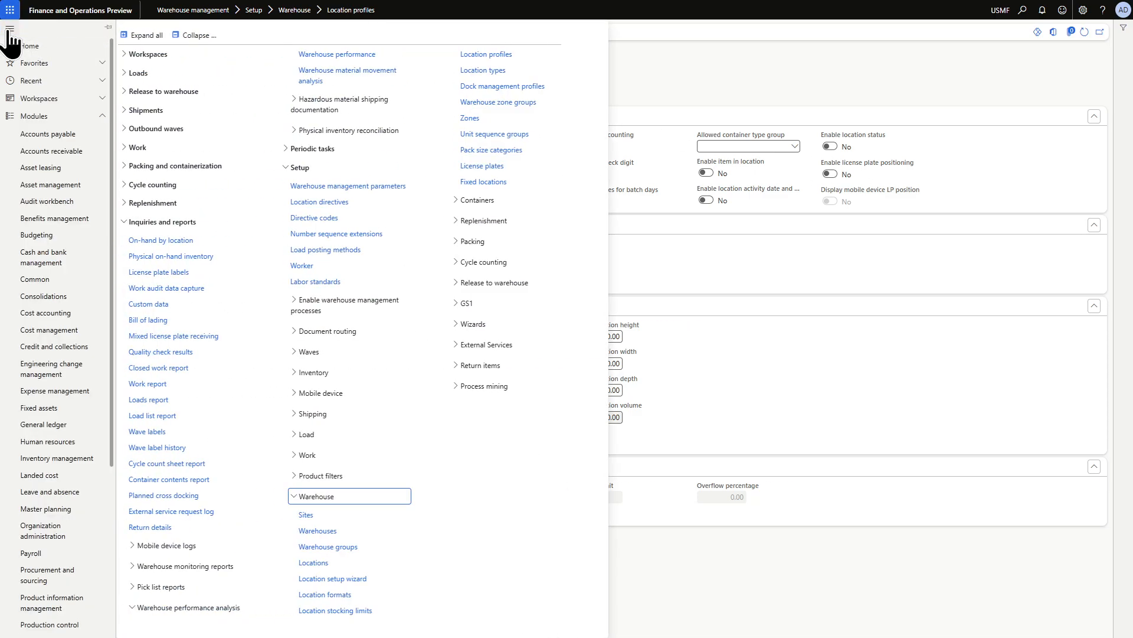
scroll(26, 590, down, 4)
mouse_move(74, 621)
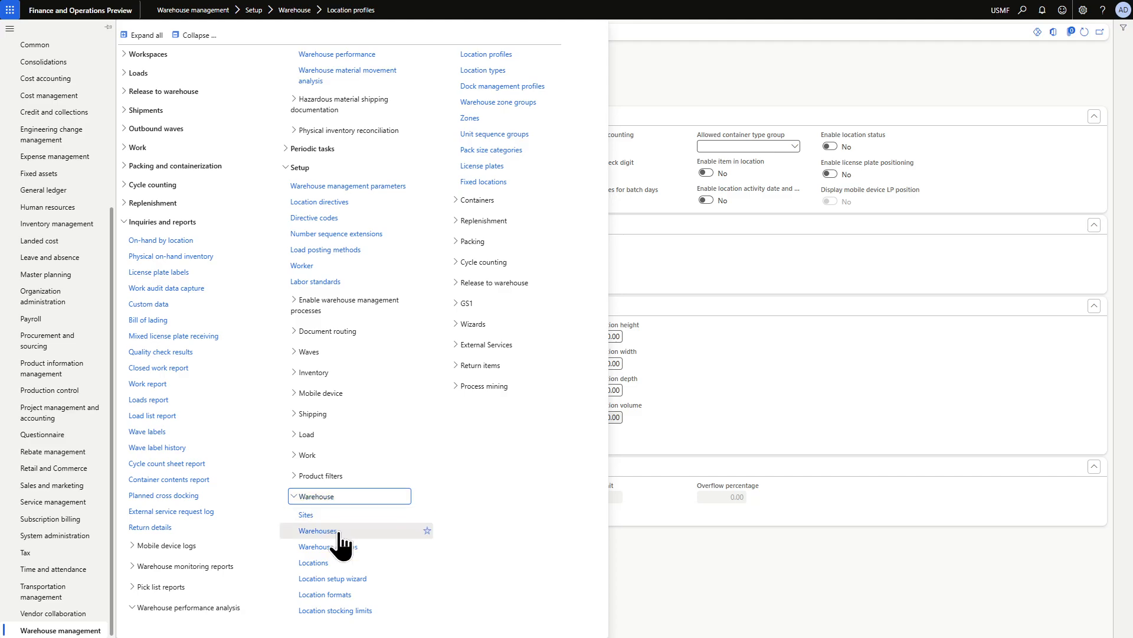
click(332, 579)
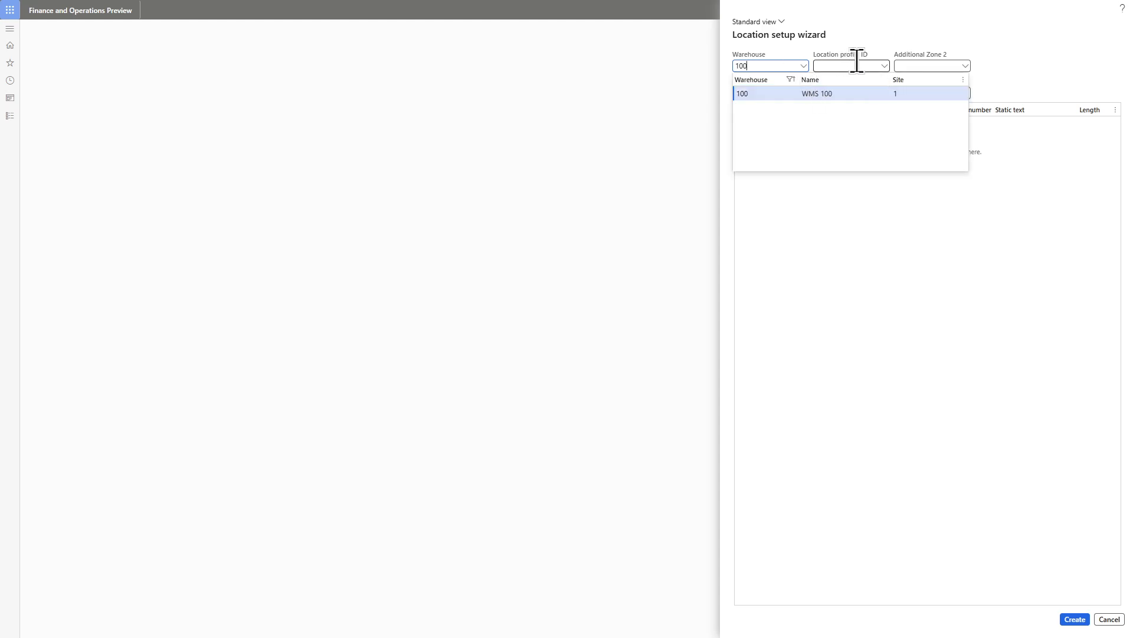
Choose warehouse 100 and location profile Floor-100 in the Location setup wizard
click(841, 93)
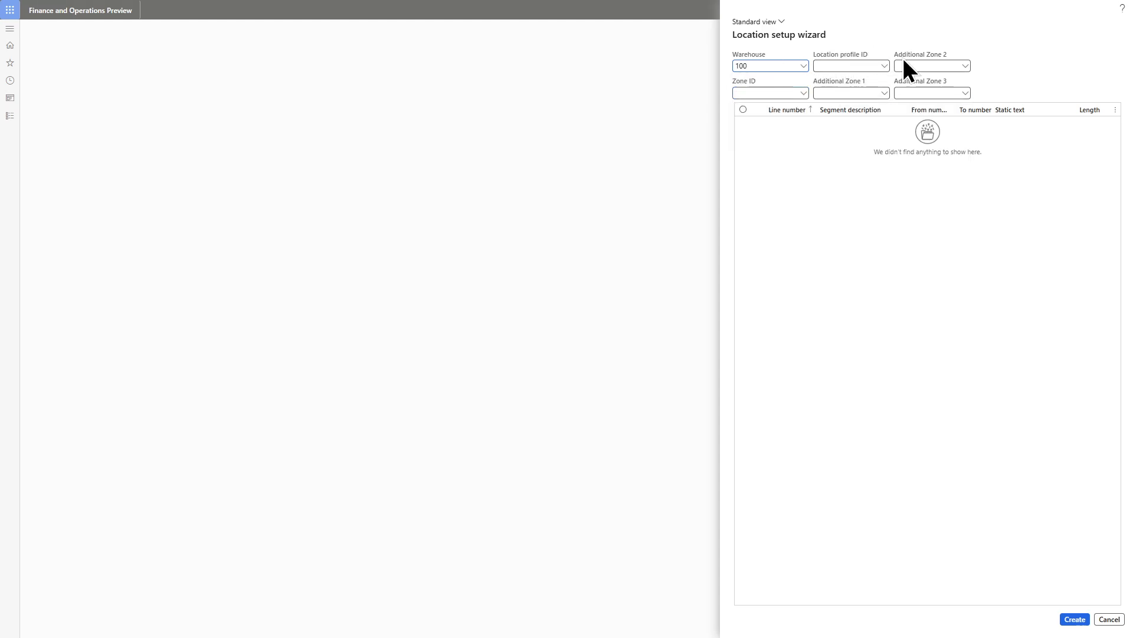
click(885, 66)
scroll(862, 136, down, 2)
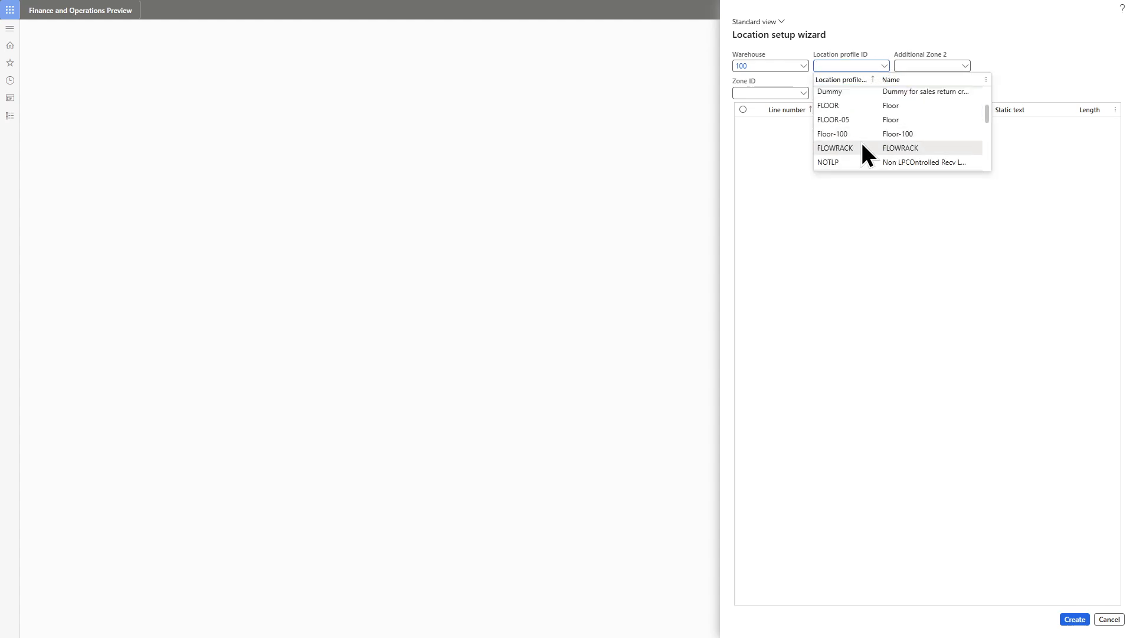
click(859, 134)
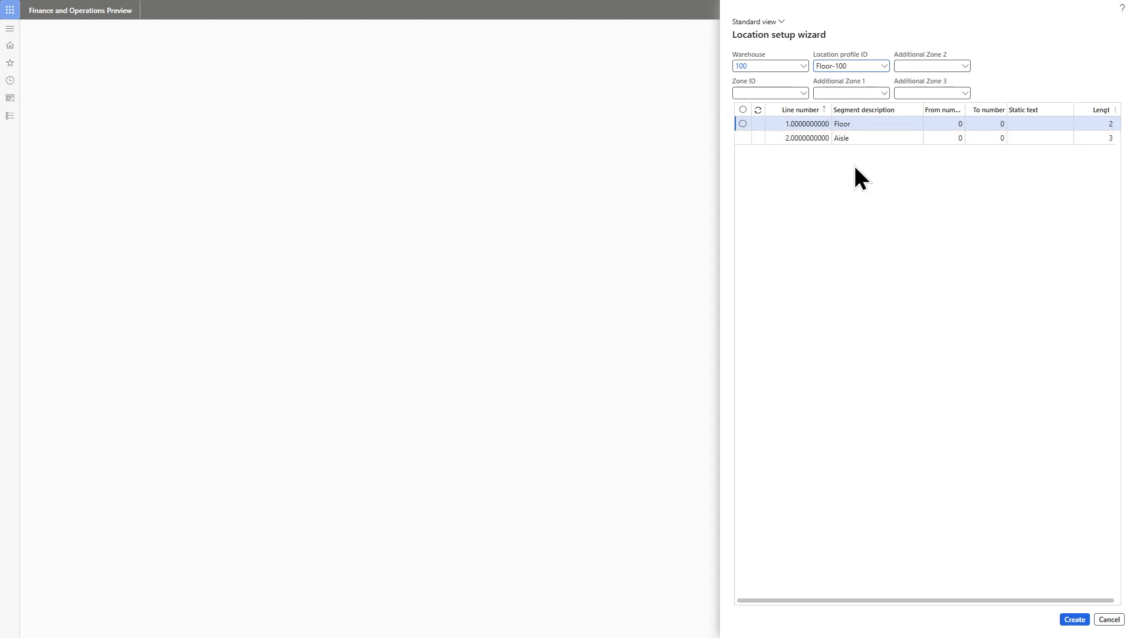
Enter FL as the static text of the Floor segment
click(980, 123)
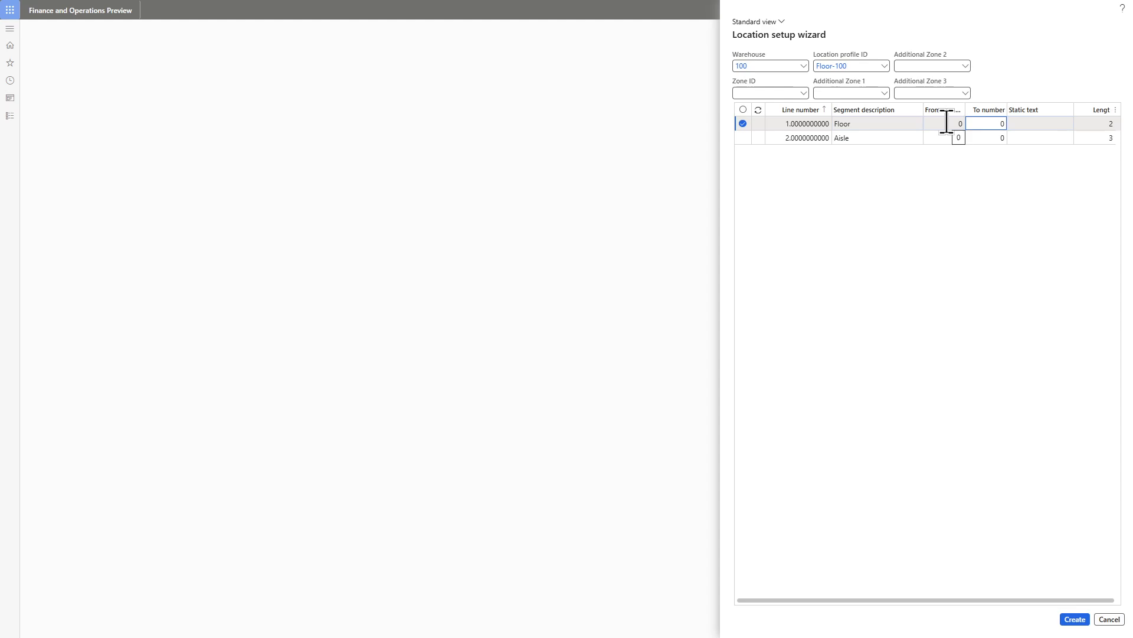
click(1042, 123)
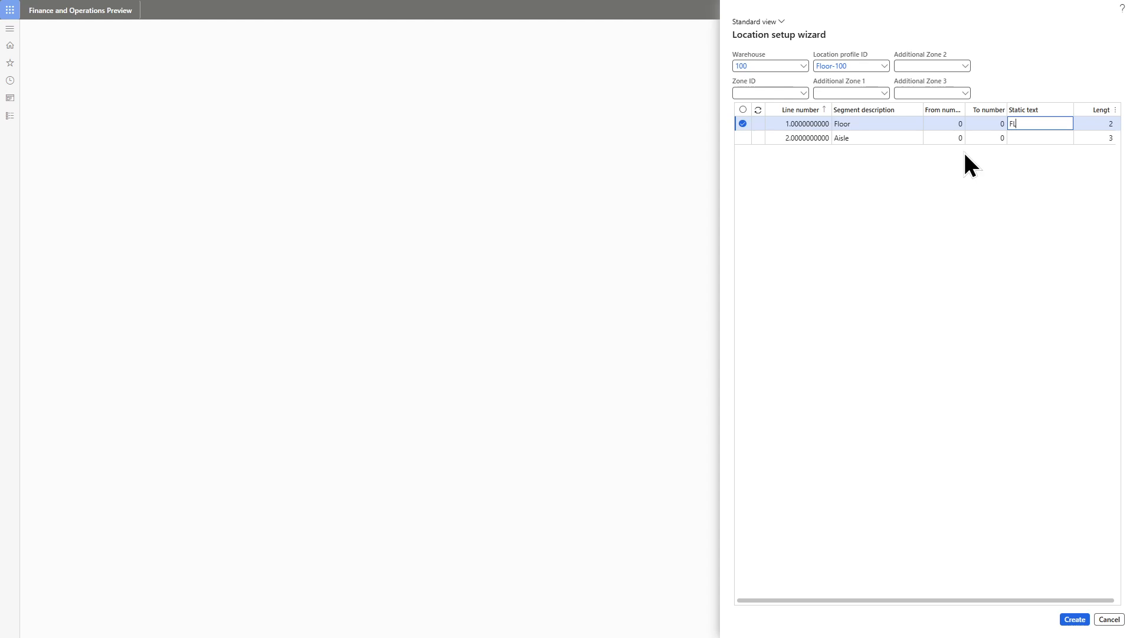
Create the floor locations with the Aisle segment numbered from 1 to 10 and check the resulting notifications
click(954, 137)
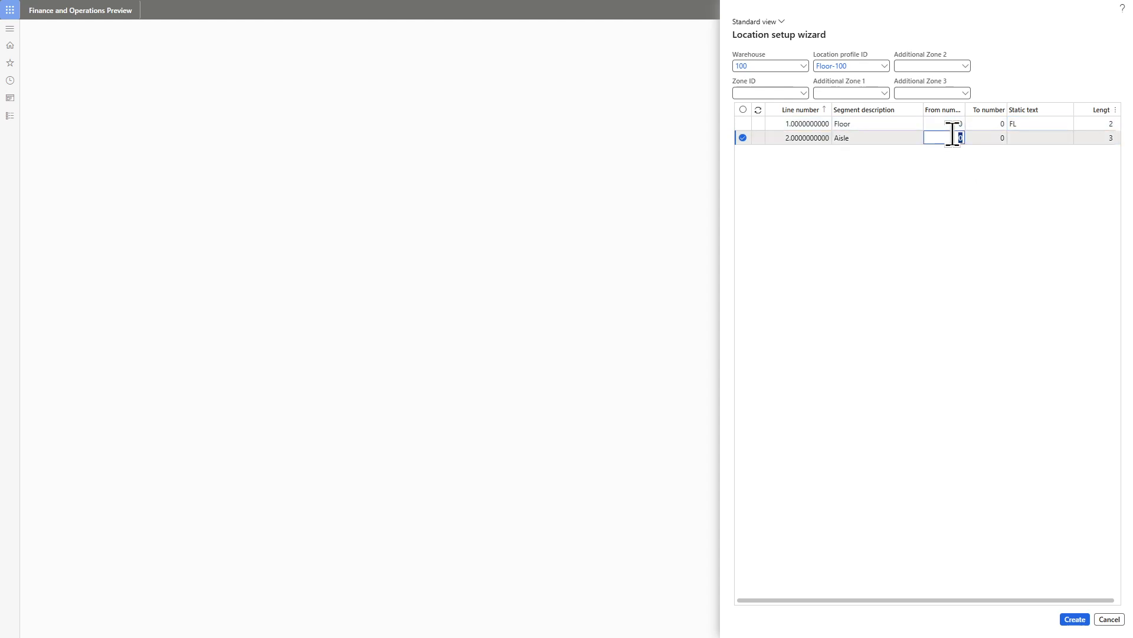
text(1)
click(983, 139)
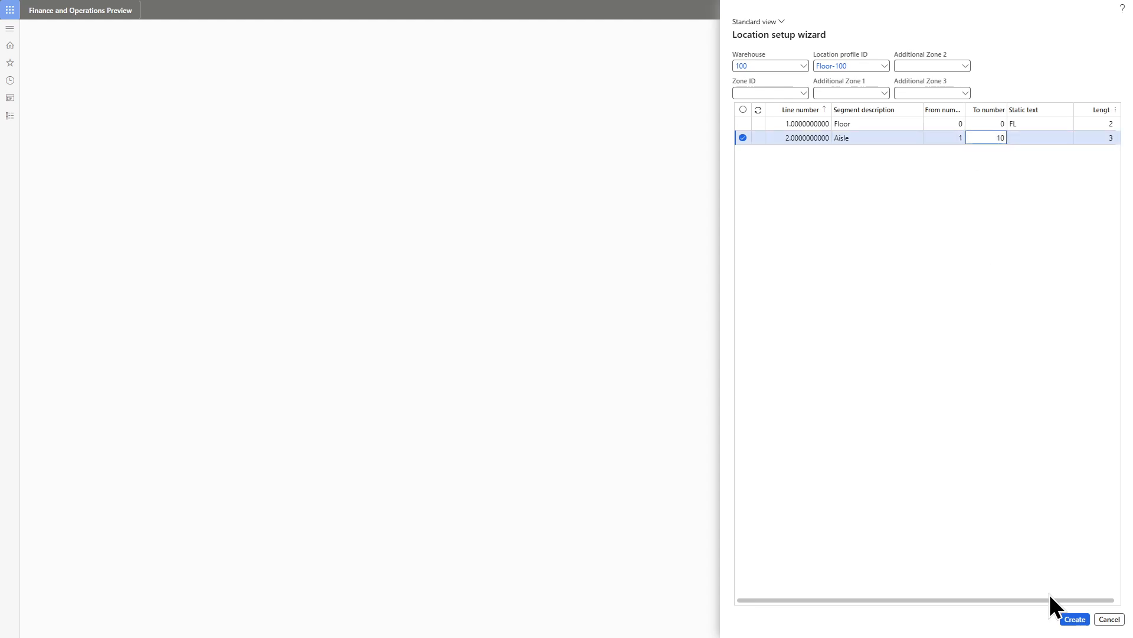
click(1071, 619)
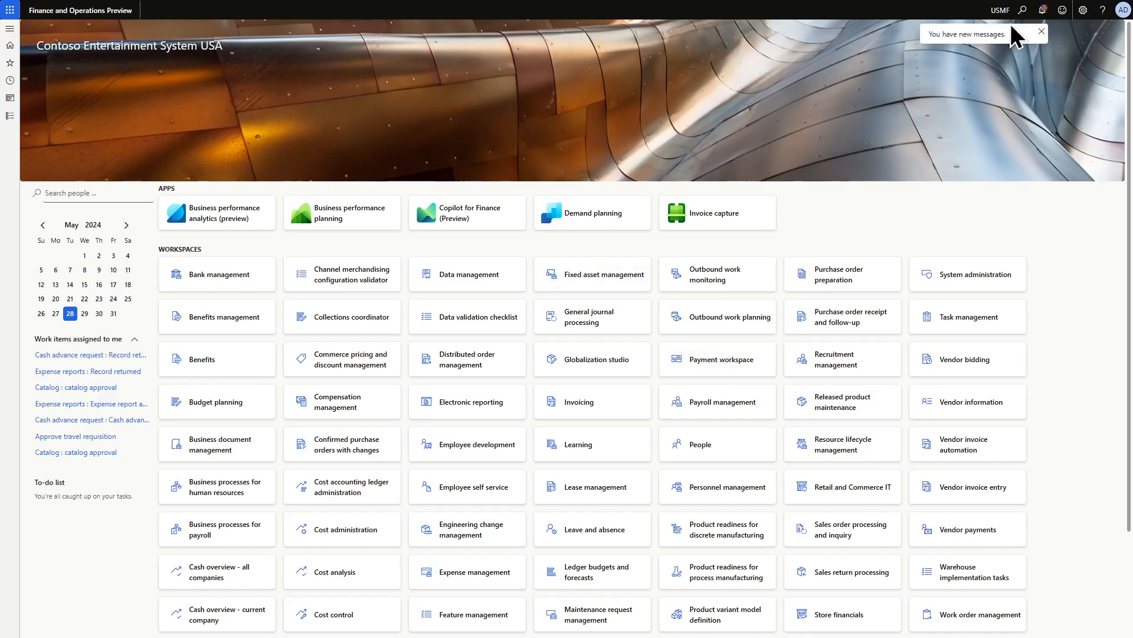
click(1043, 10)
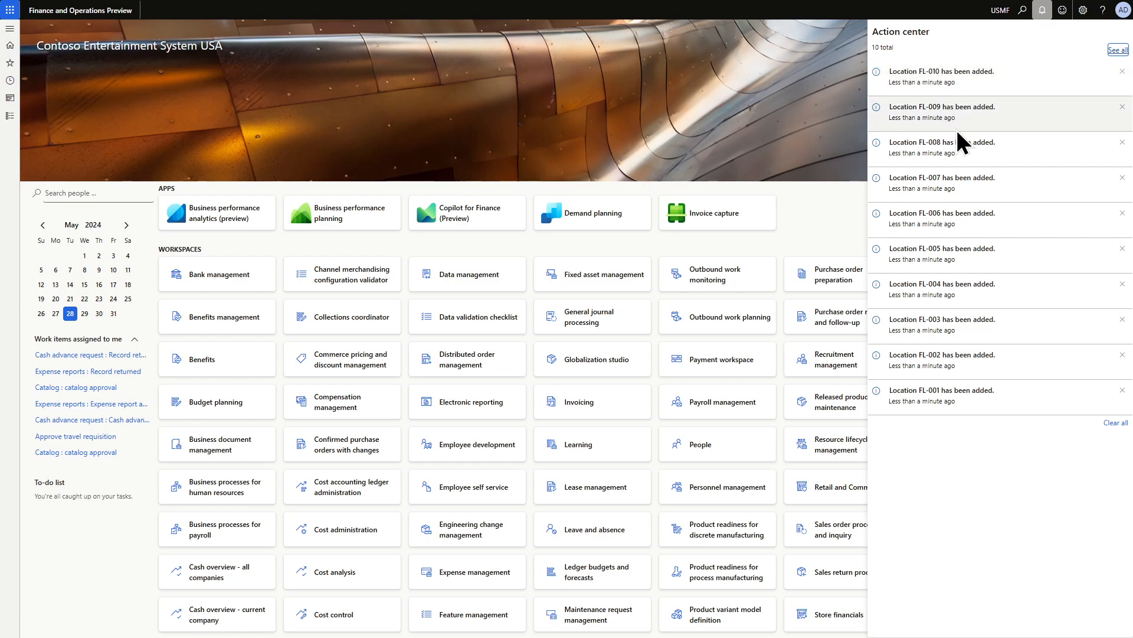
click(279, 121)
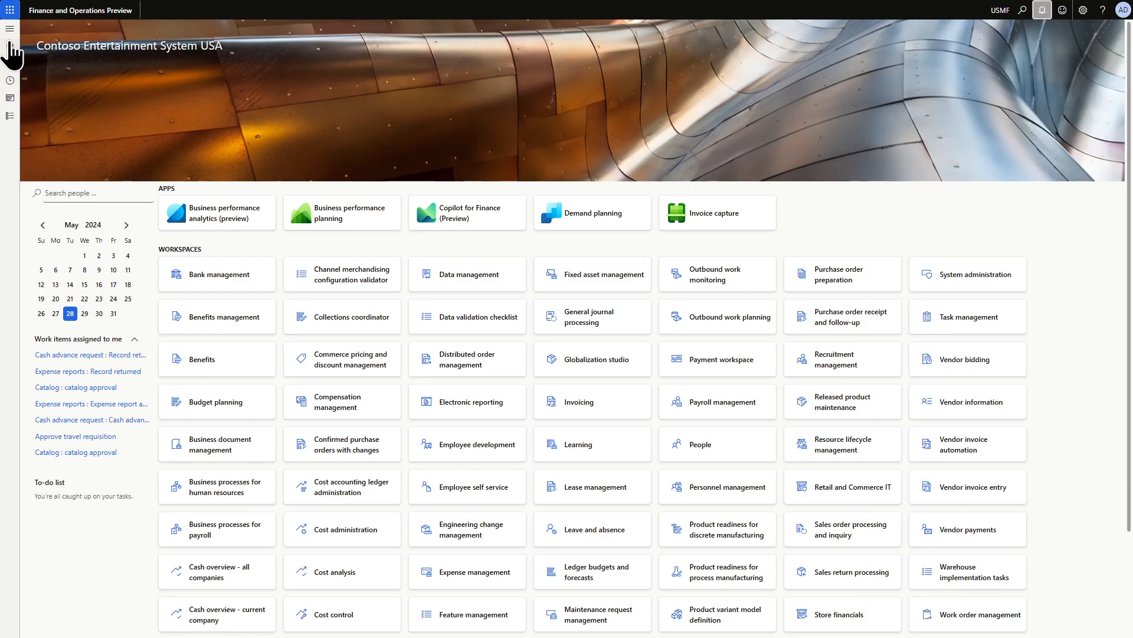
Open the Locations list from the warehouse setup of Warehouse management and filter it to warehouse 100
click(12, 46)
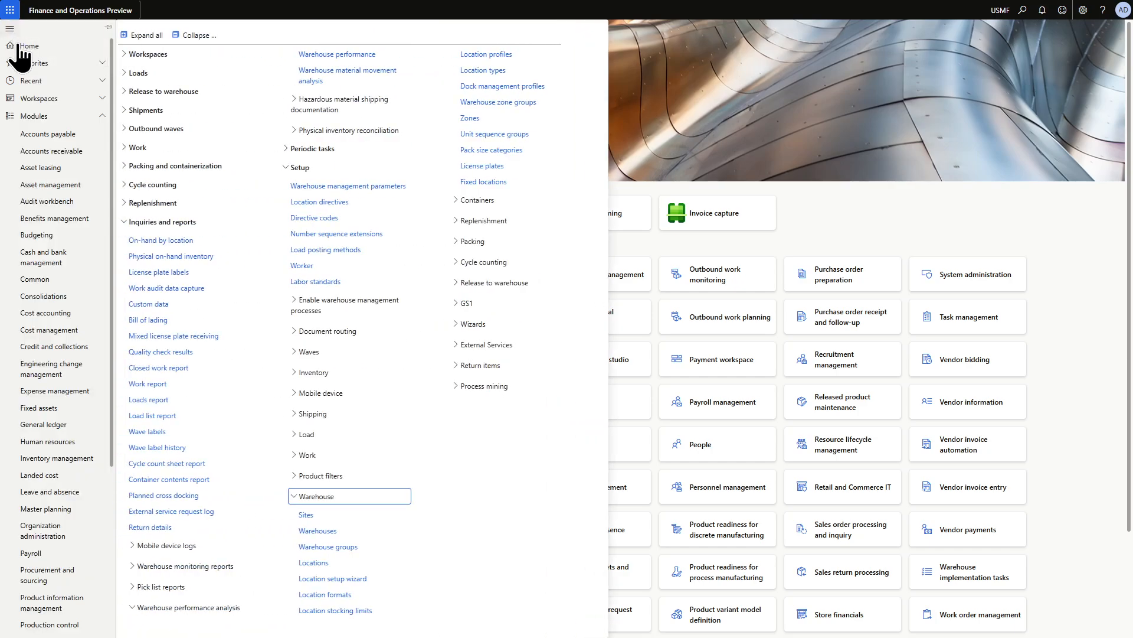
scroll(65, 354, down, 4)
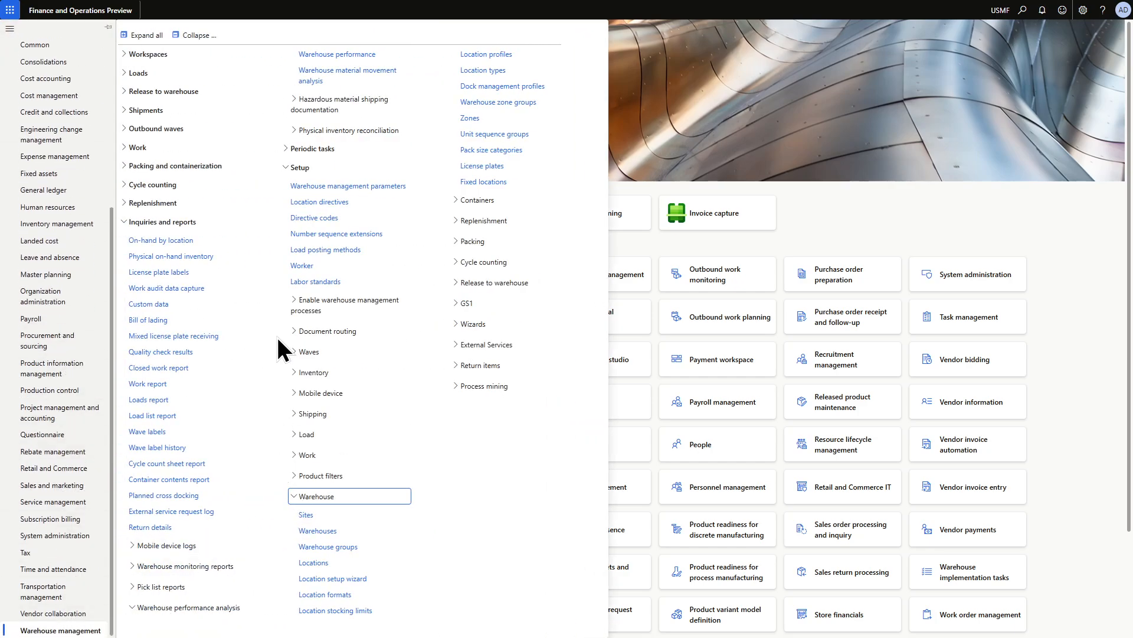
click(320, 564)
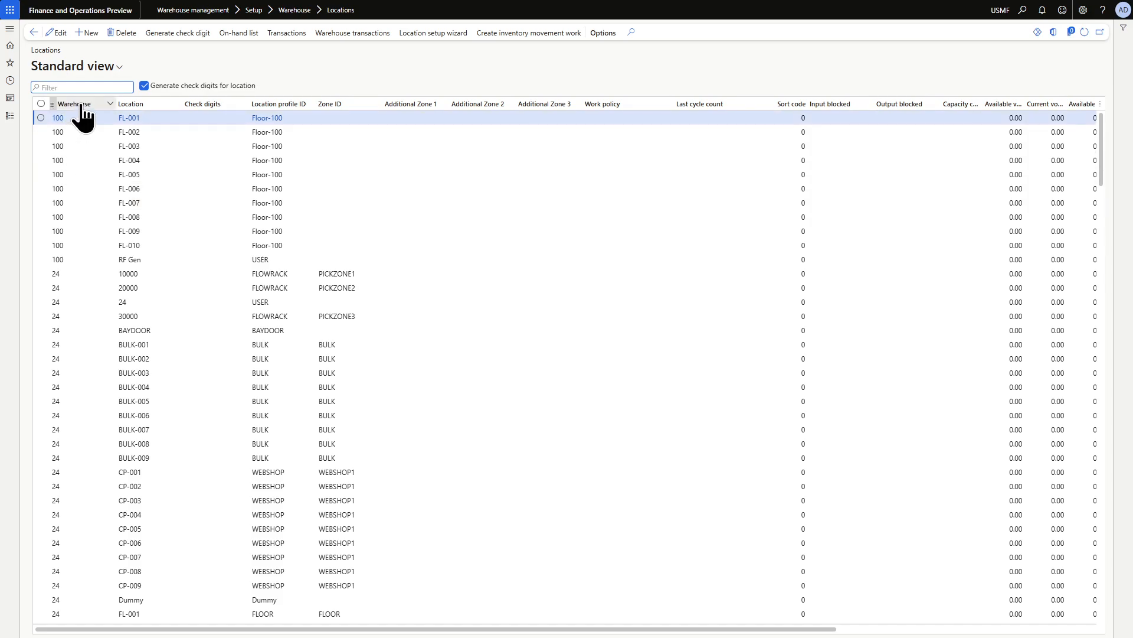
click(80, 104)
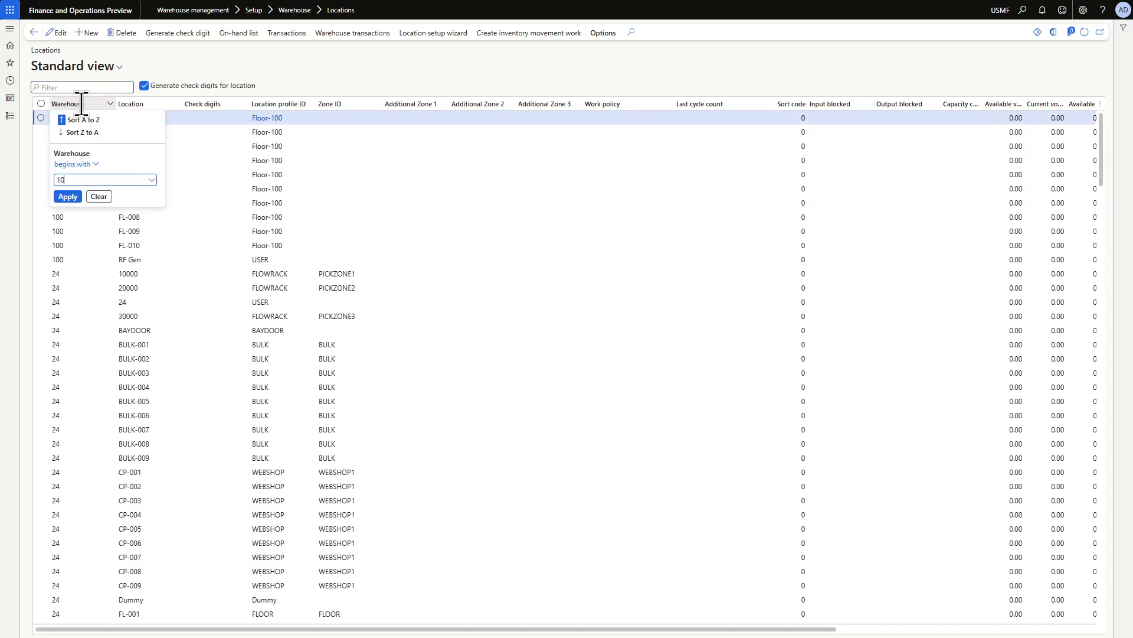
key(Return)
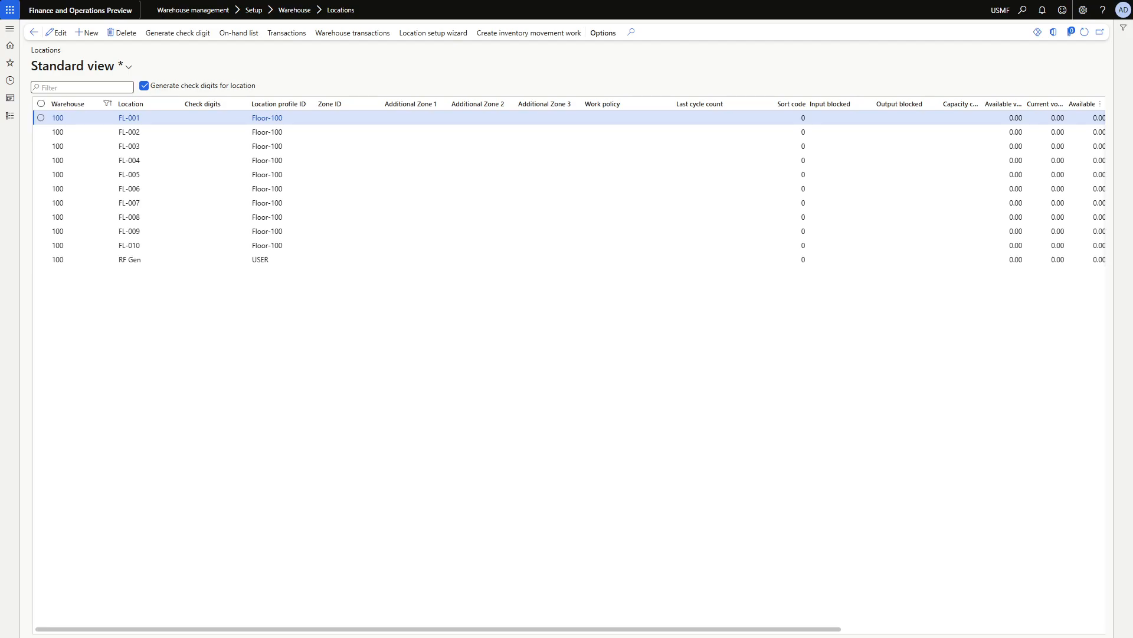
Reopen the Location setup wizard and choose warehouse 100
click(10, 29)
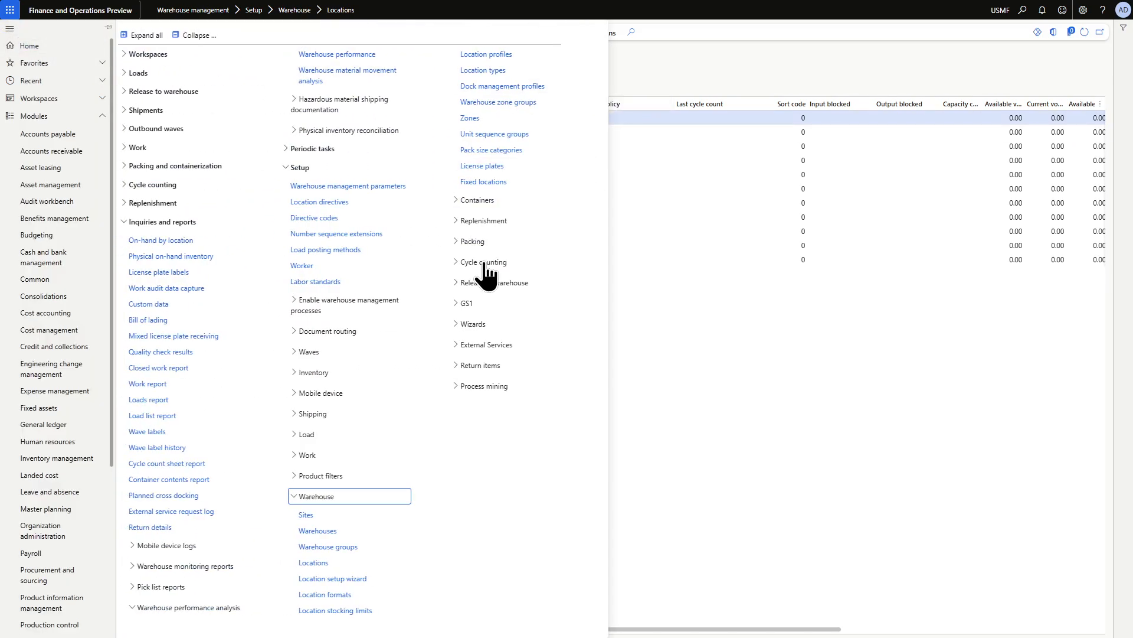
click(339, 578)
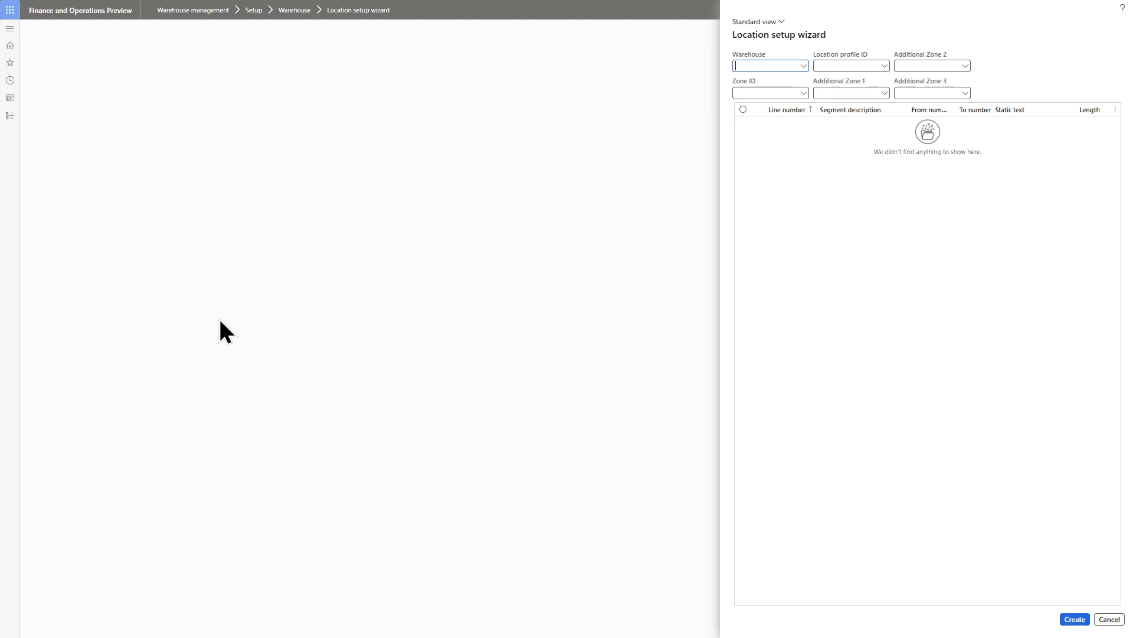
text(100)
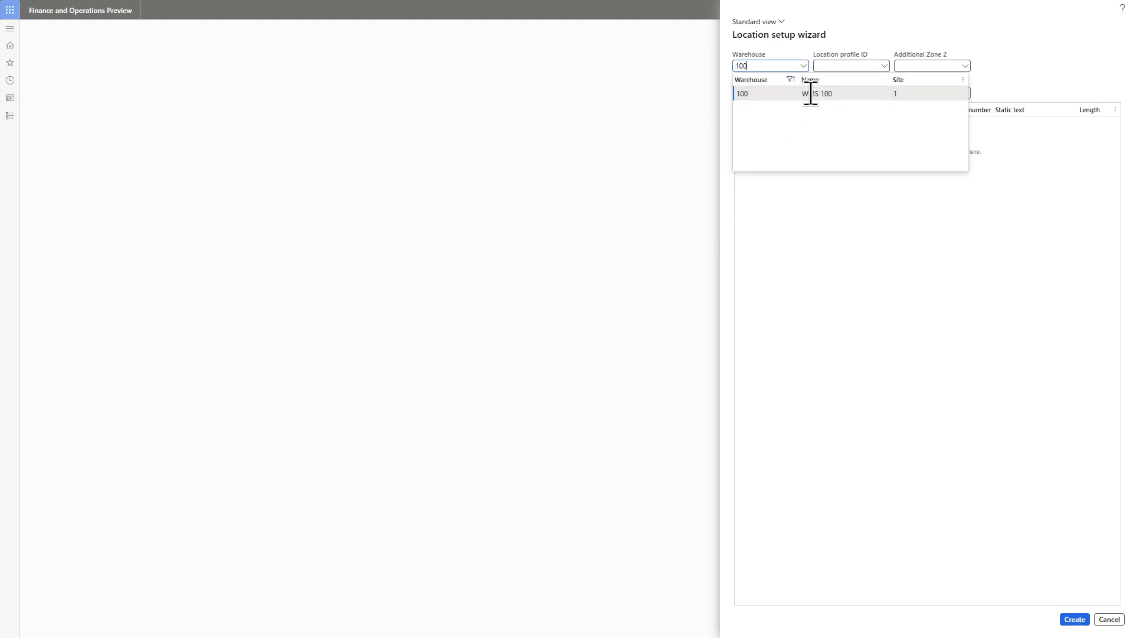
Create a receiving location from location profile RECV with RECV as the static text of the Receive segment
click(885, 66)
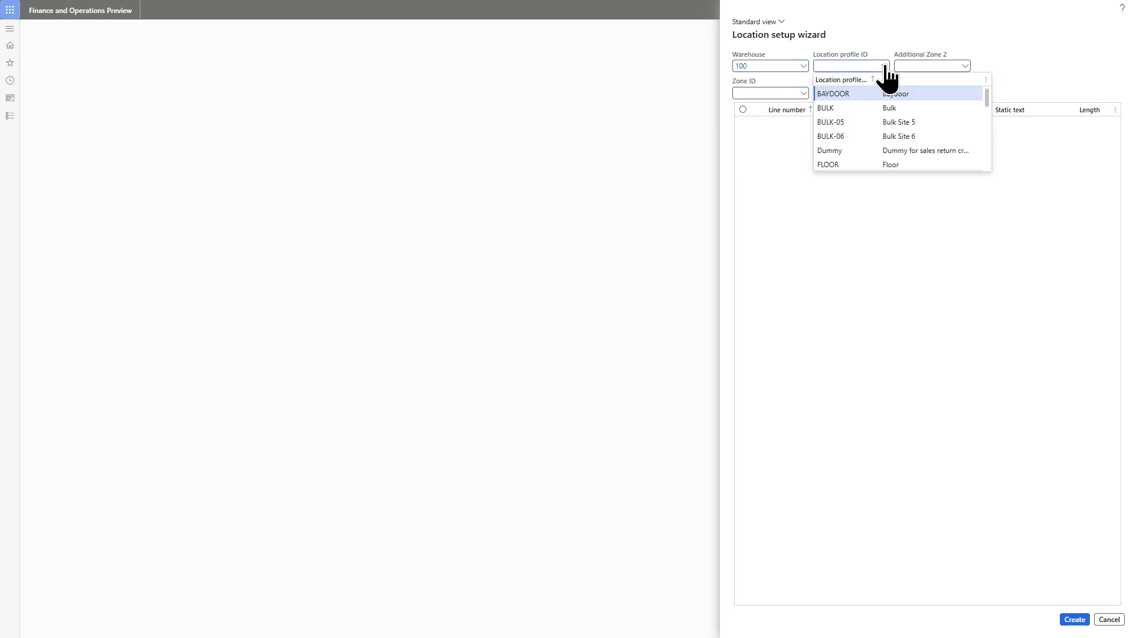
scroll(866, 101, down, 2)
scroll(863, 125, down, 5)
scroll(857, 128, up, 2)
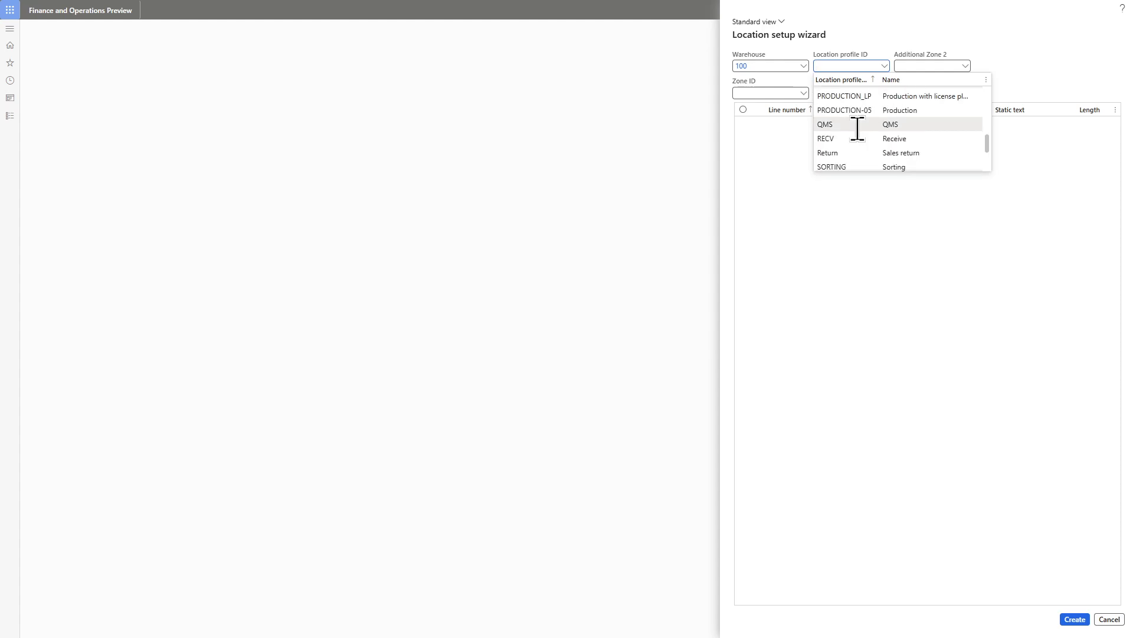
click(853, 139)
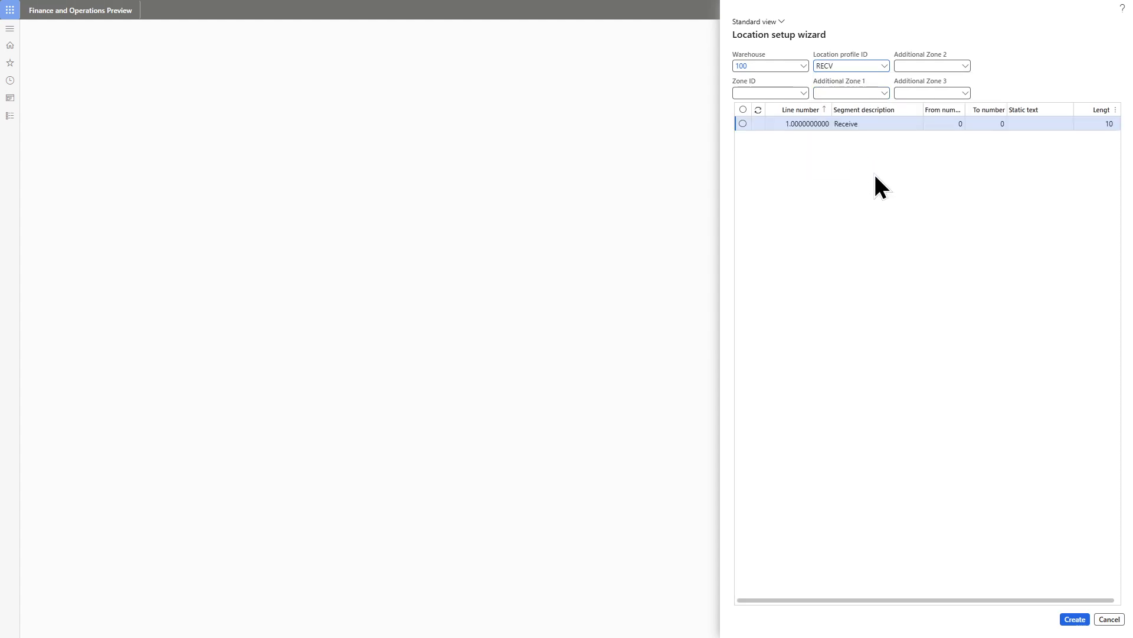
click(1038, 123)
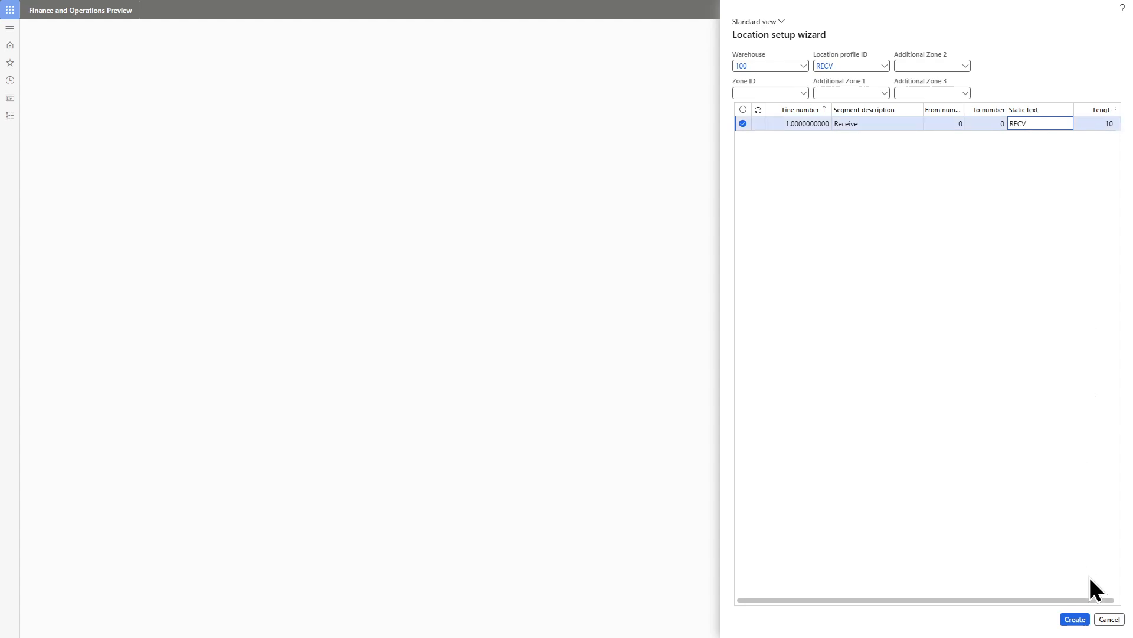
click(1075, 619)
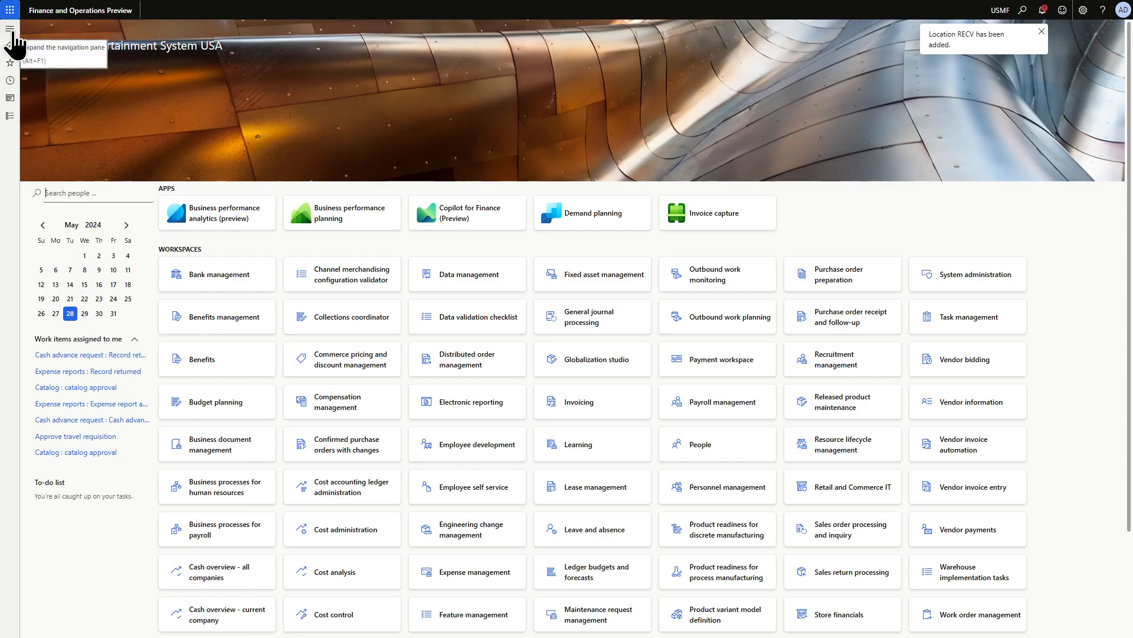
Open warehouse 100 from the Warehouses setup for editing
click(10, 28)
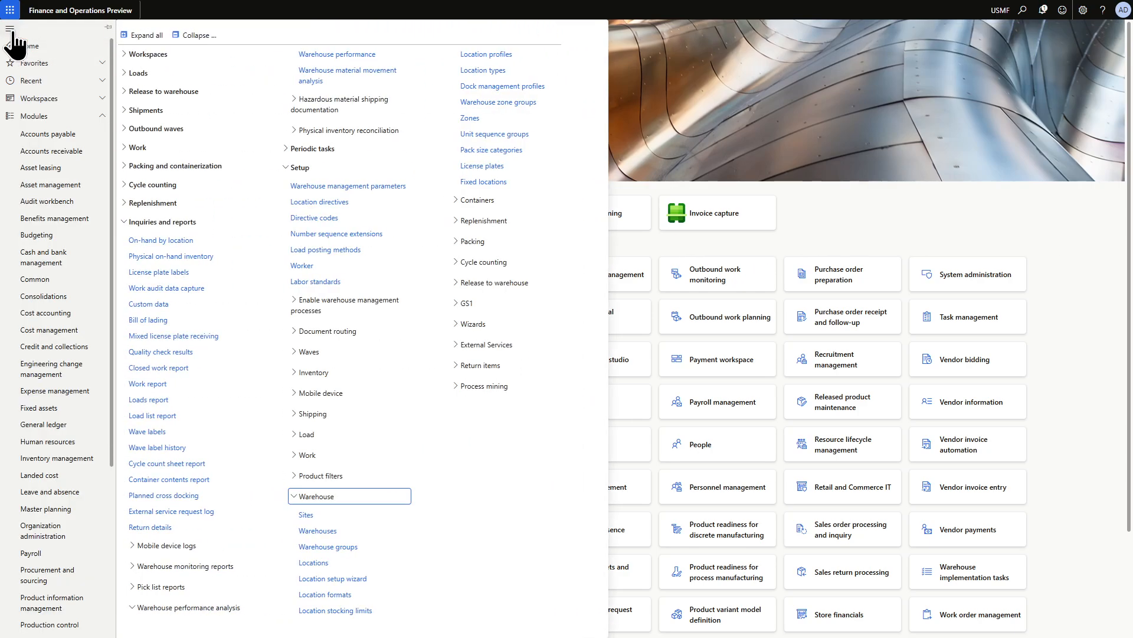
click(329, 533)
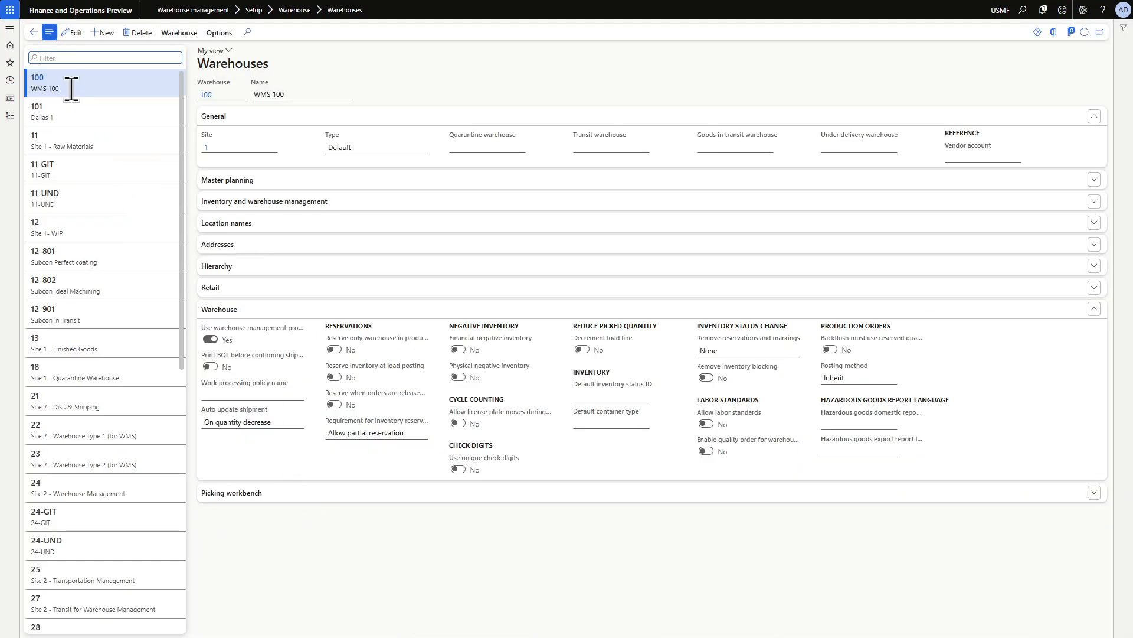
click(71, 33)
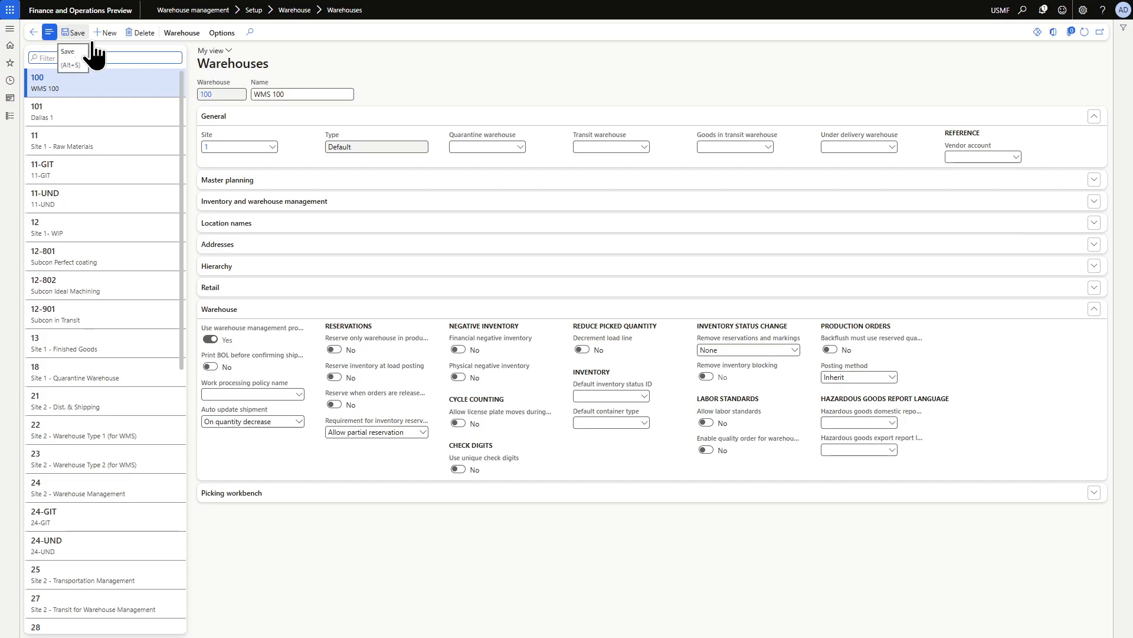
Set the default receipt location of warehouse 100 to RECV in its inventory and warehouse management settings and save
click(272, 204)
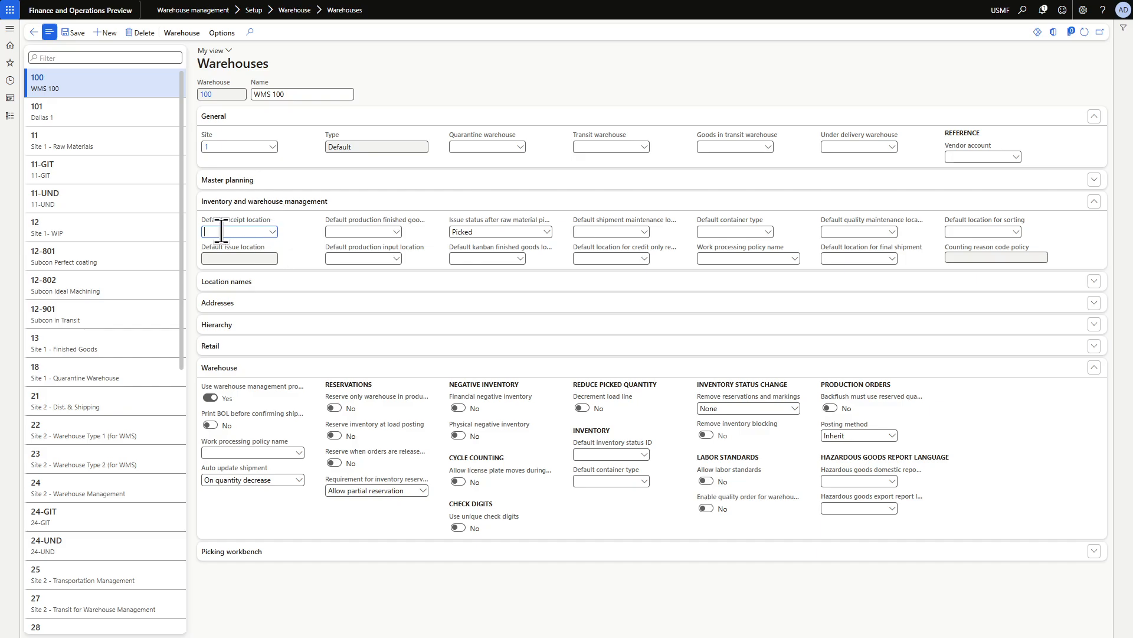
click(273, 232)
scroll(242, 318, down, 3)
click(228, 326)
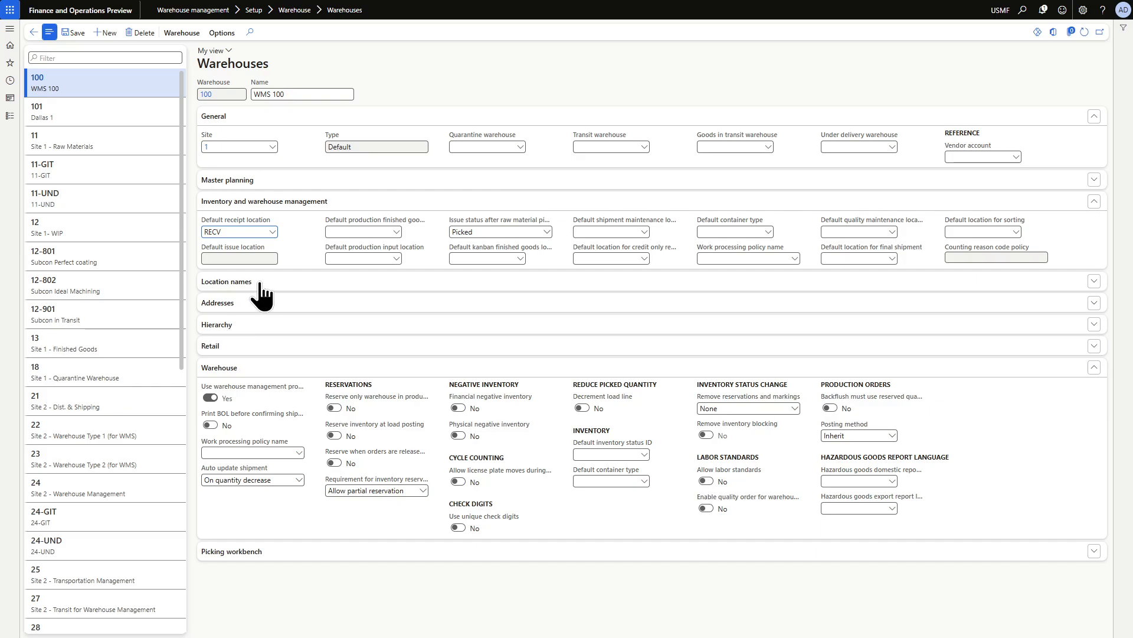
click(76, 34)
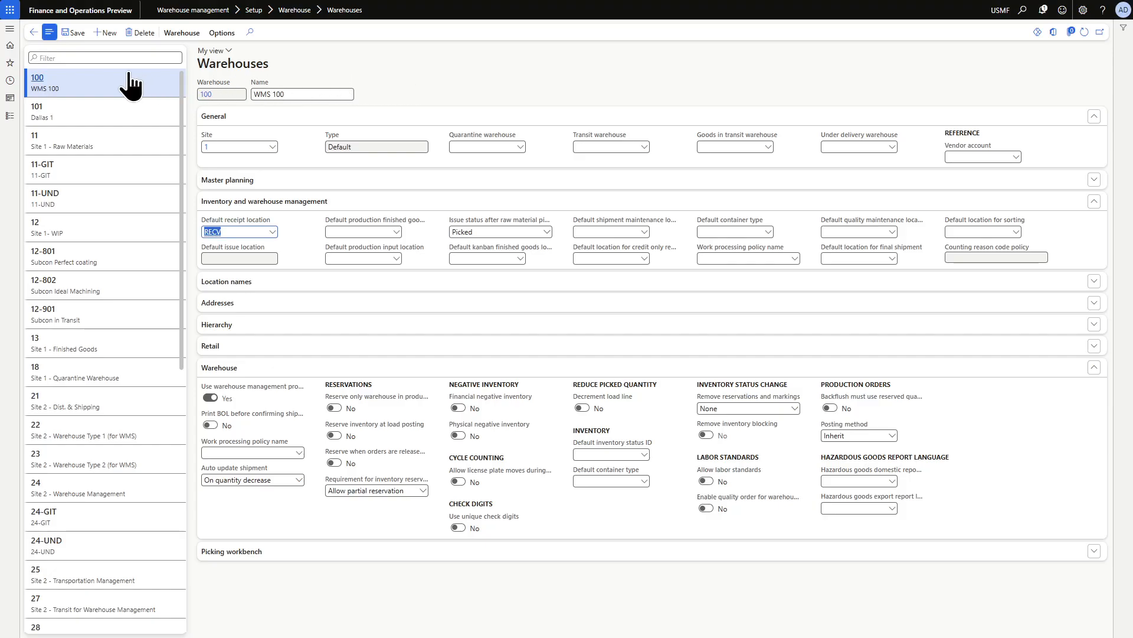
Open Work templates from the work setup of Warehouse management and choose the Purchase orders work order type
click(10, 30)
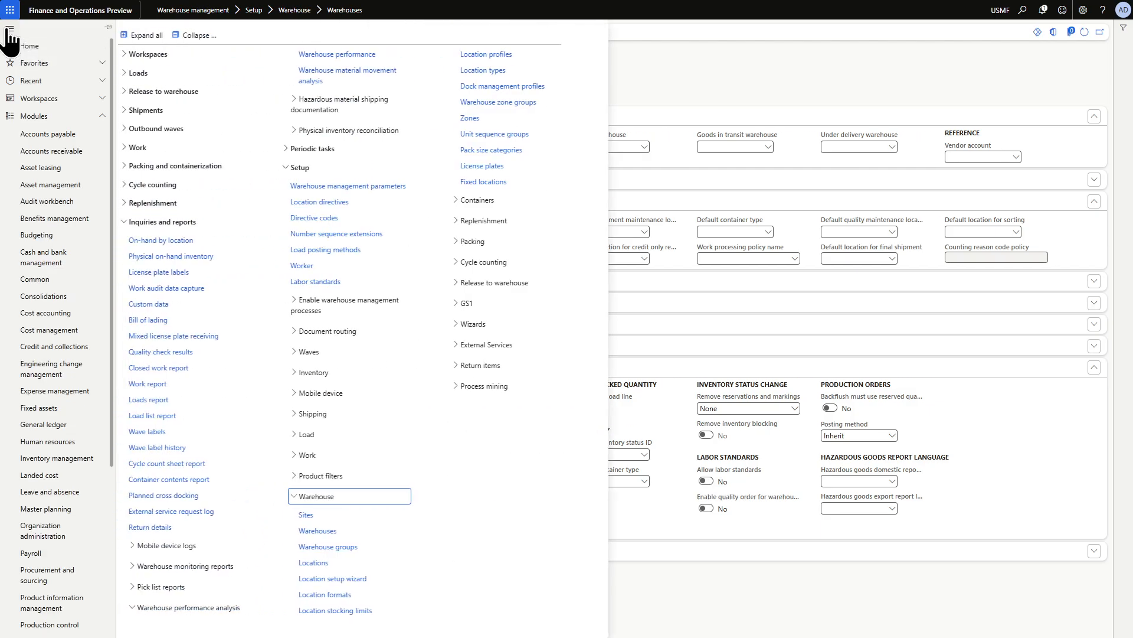
click(195, 35)
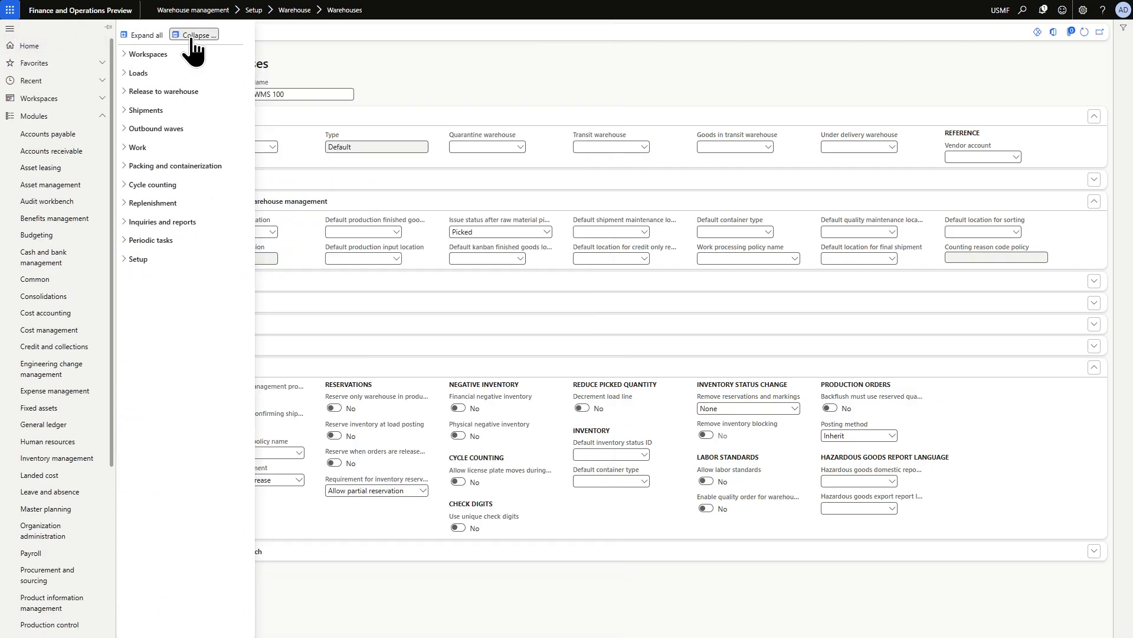
click(142, 259)
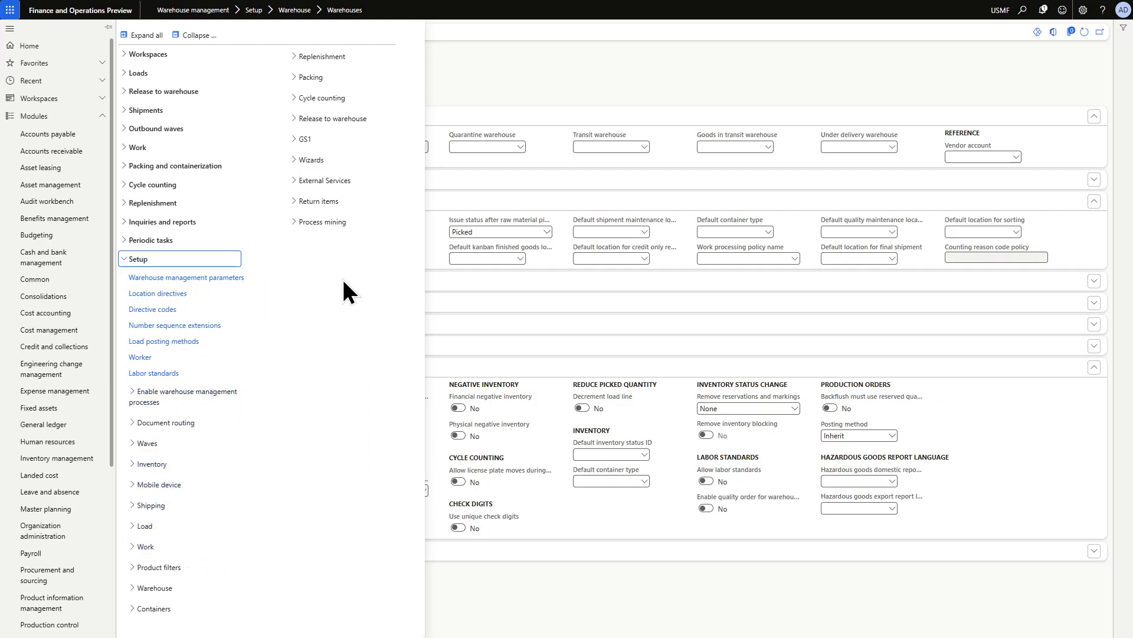
click(197, 548)
click(168, 564)
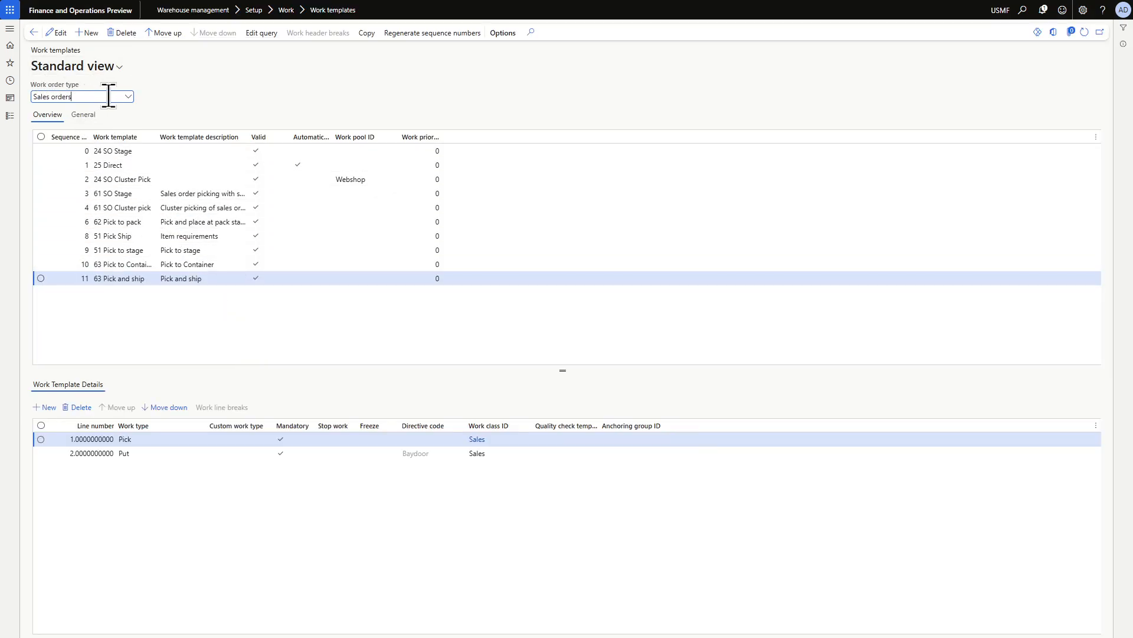
click(124, 97)
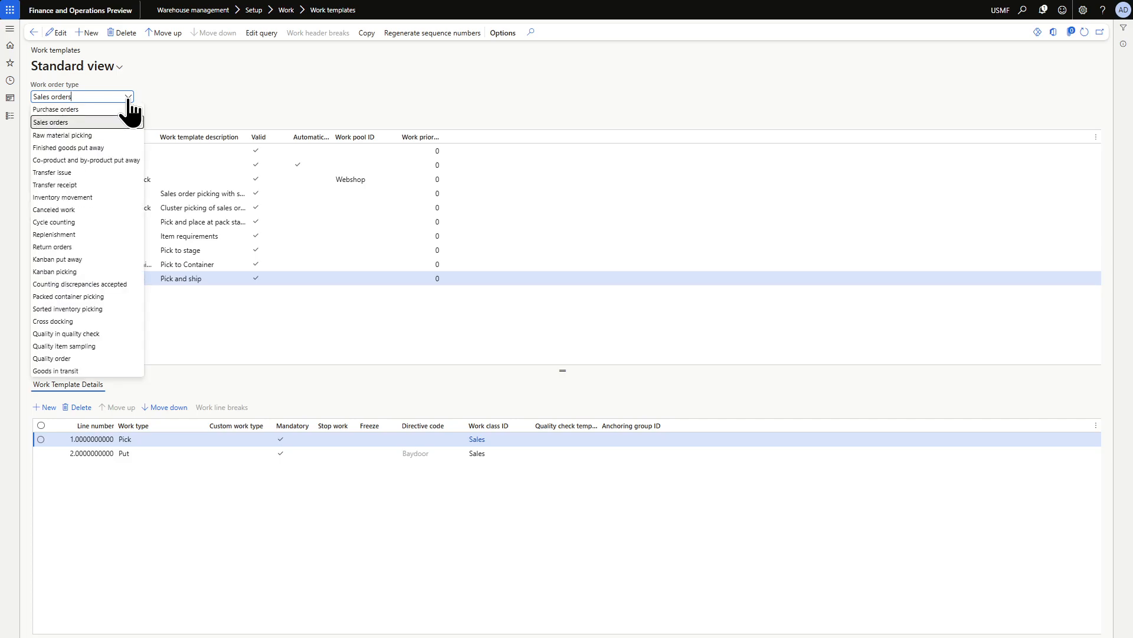
click(87, 109)
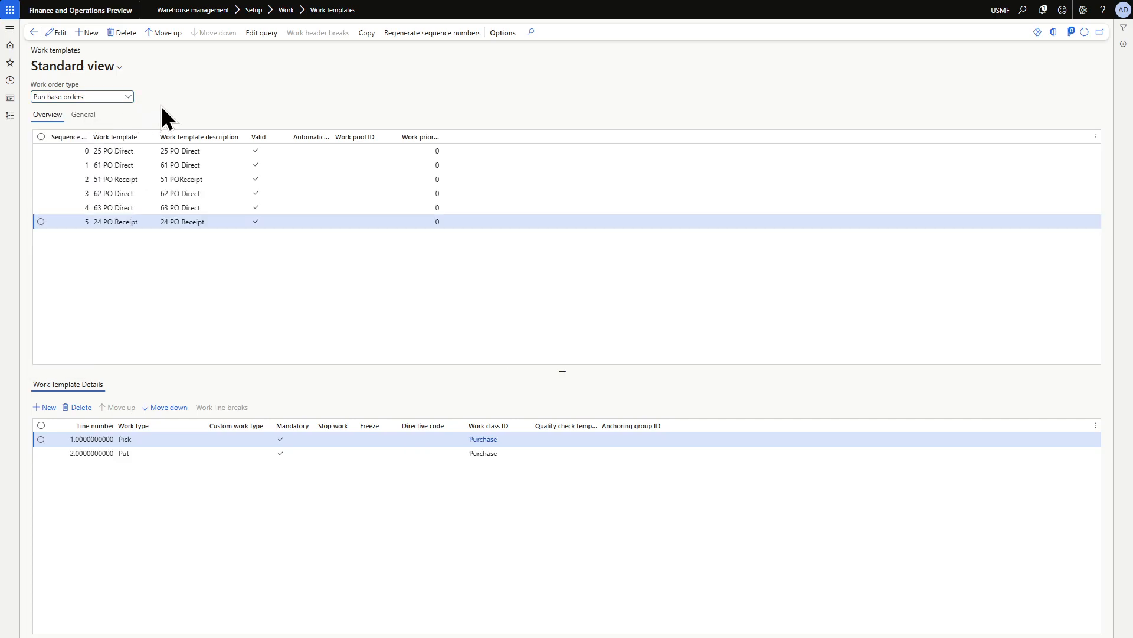
Create a purchase order work template named 100 PO Direct with 100 PO Direct as its description and save it
click(89, 35)
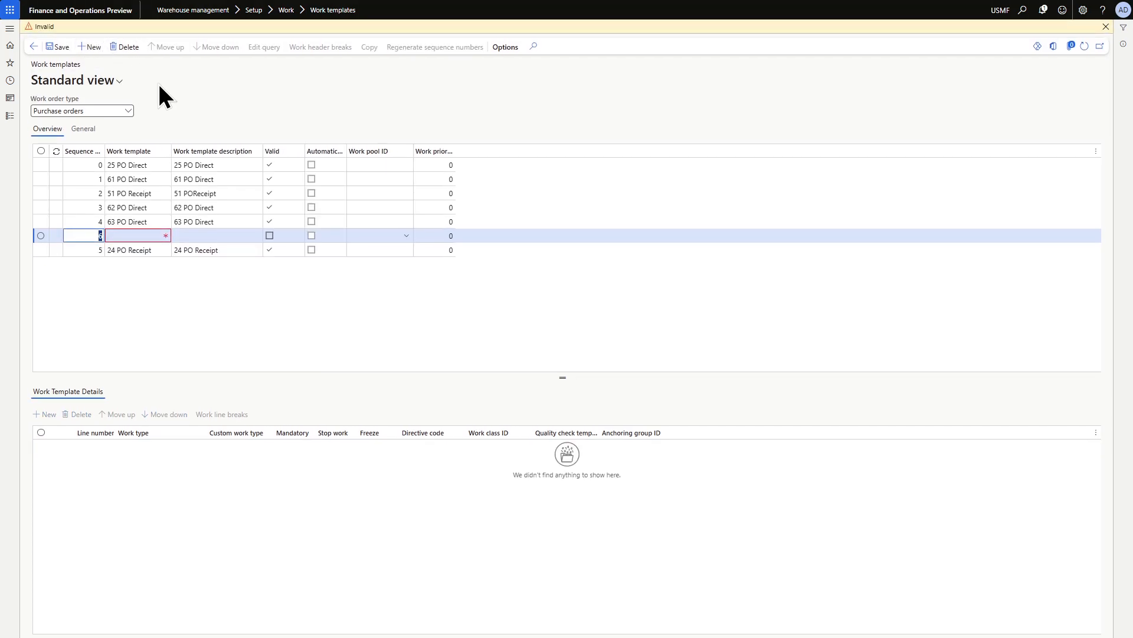
click(1106, 27)
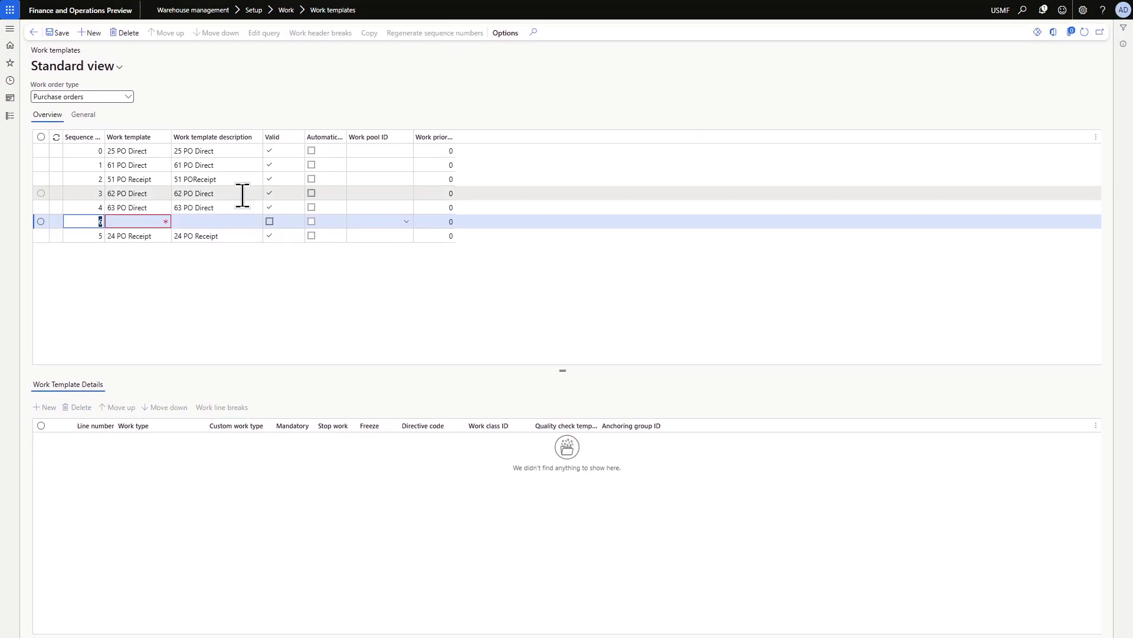
click(136, 221)
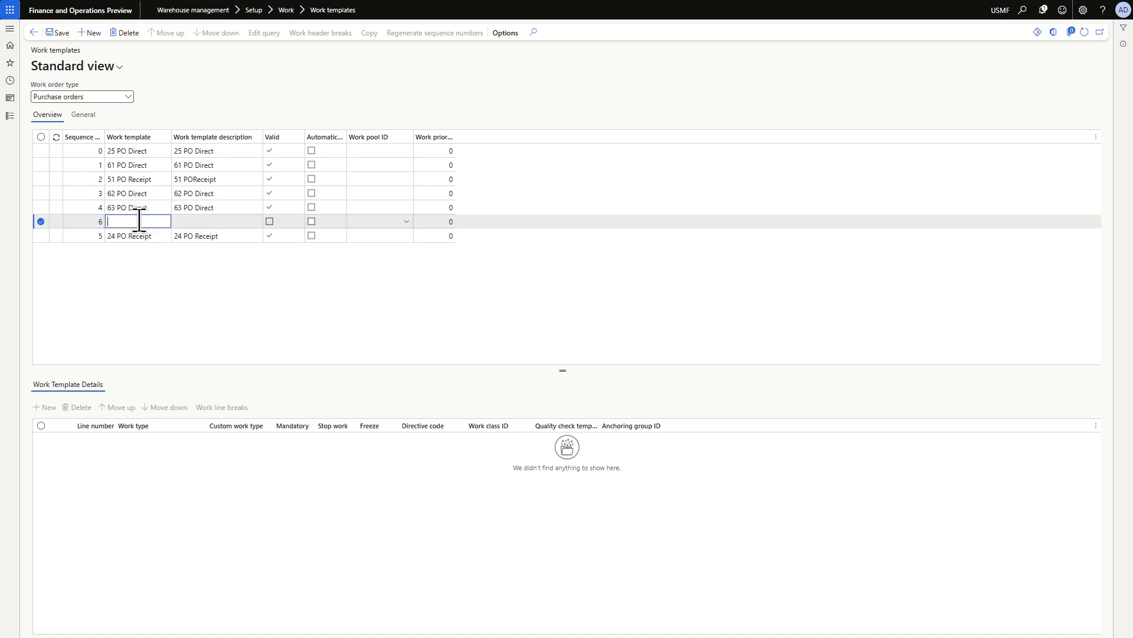
text(100 PO Direct)
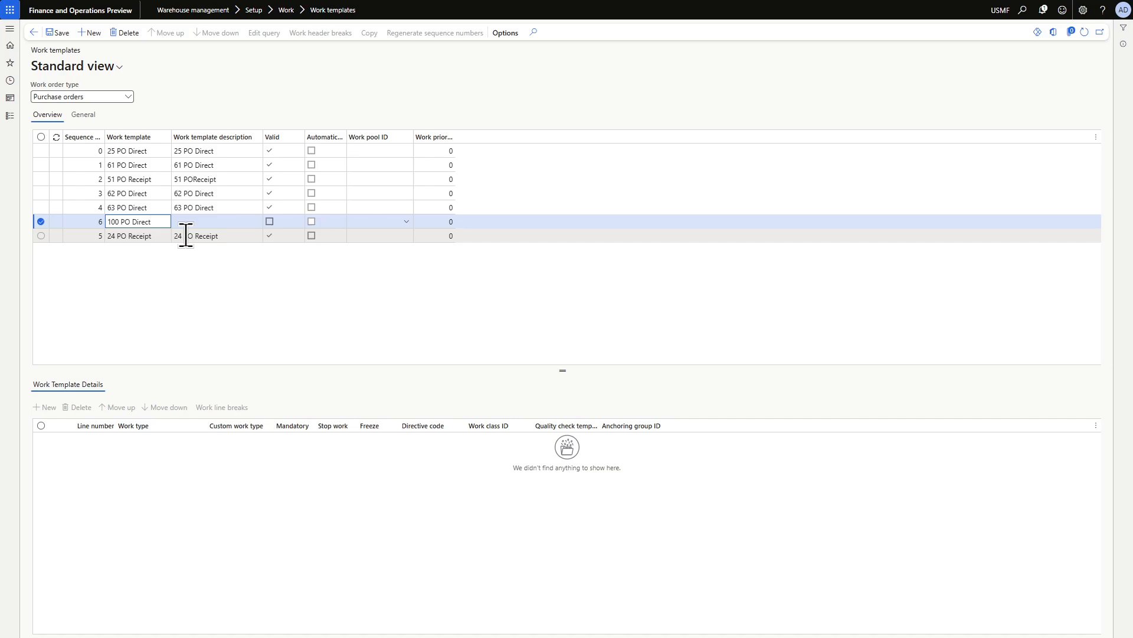
drag(156, 221, 97, 222)
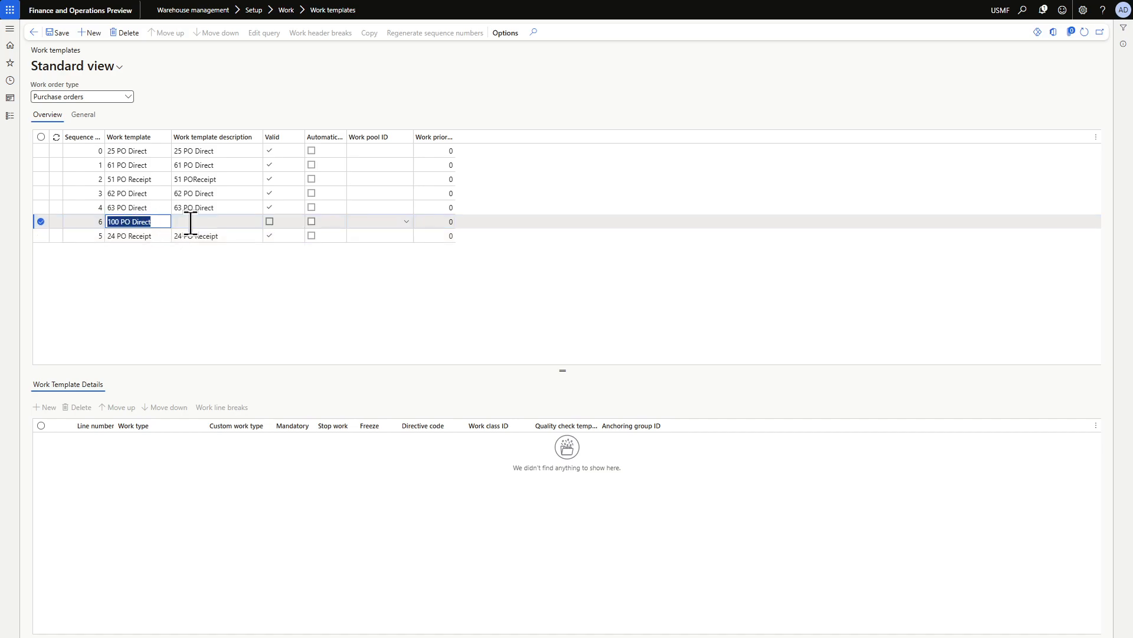
click(219, 223)
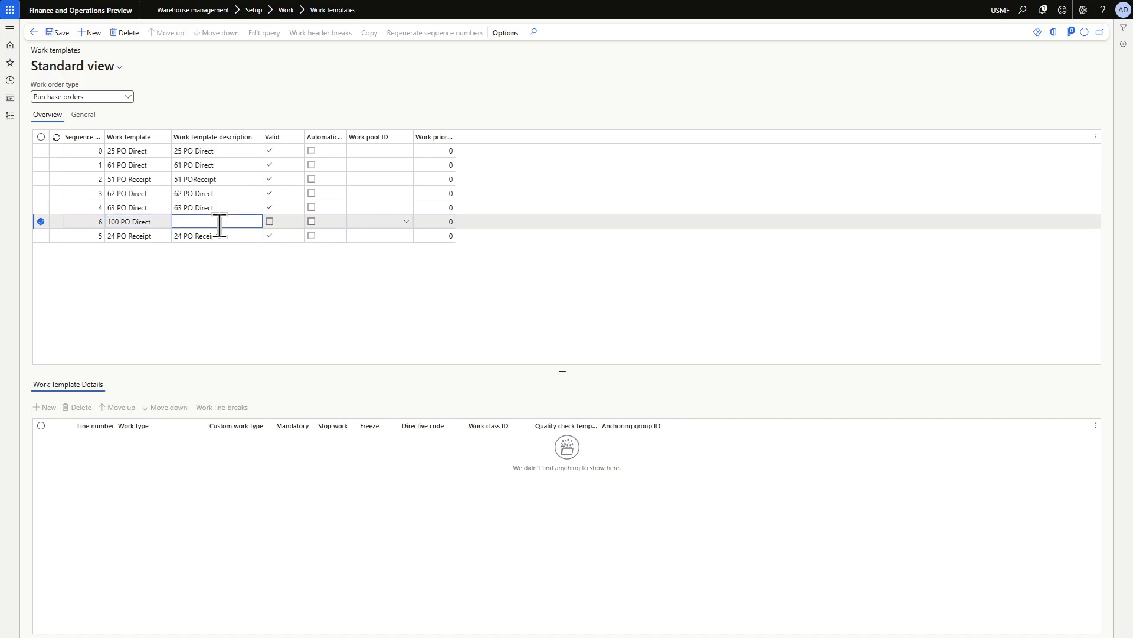
click(61, 34)
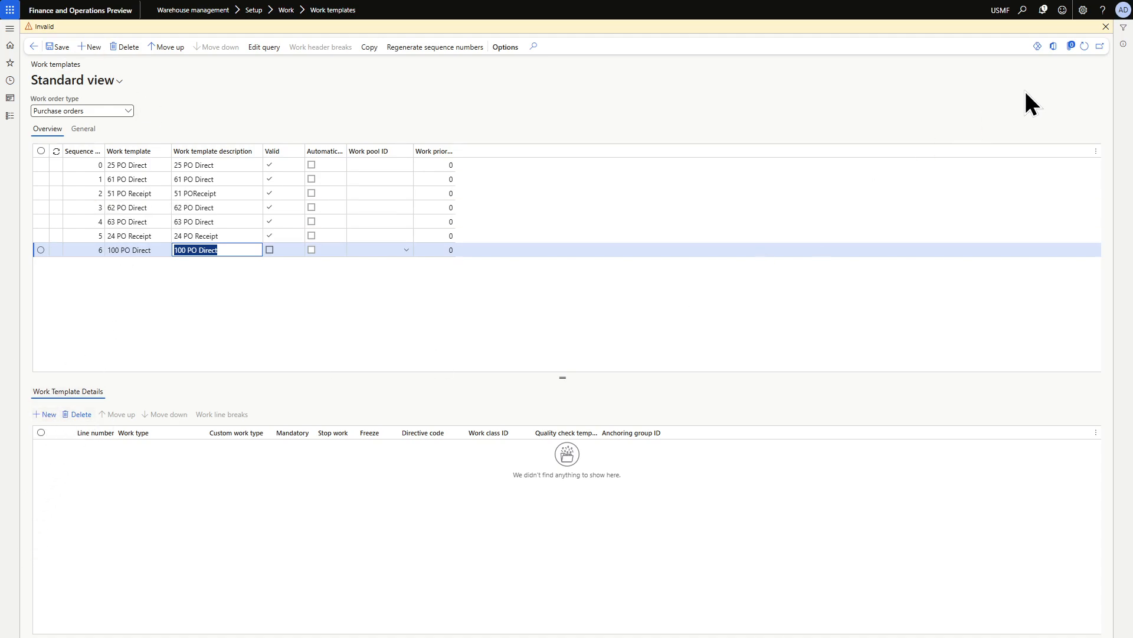
click(1106, 27)
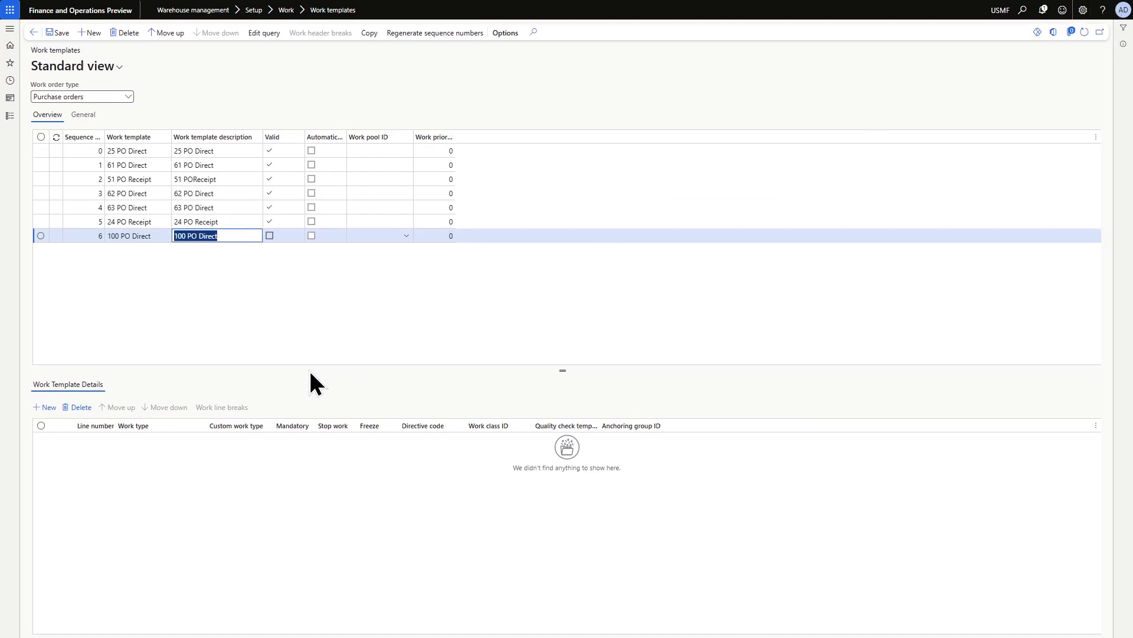
Add a work template detail line to 100 PO Direct with work type Pick and work class ID Purchase
click(46, 408)
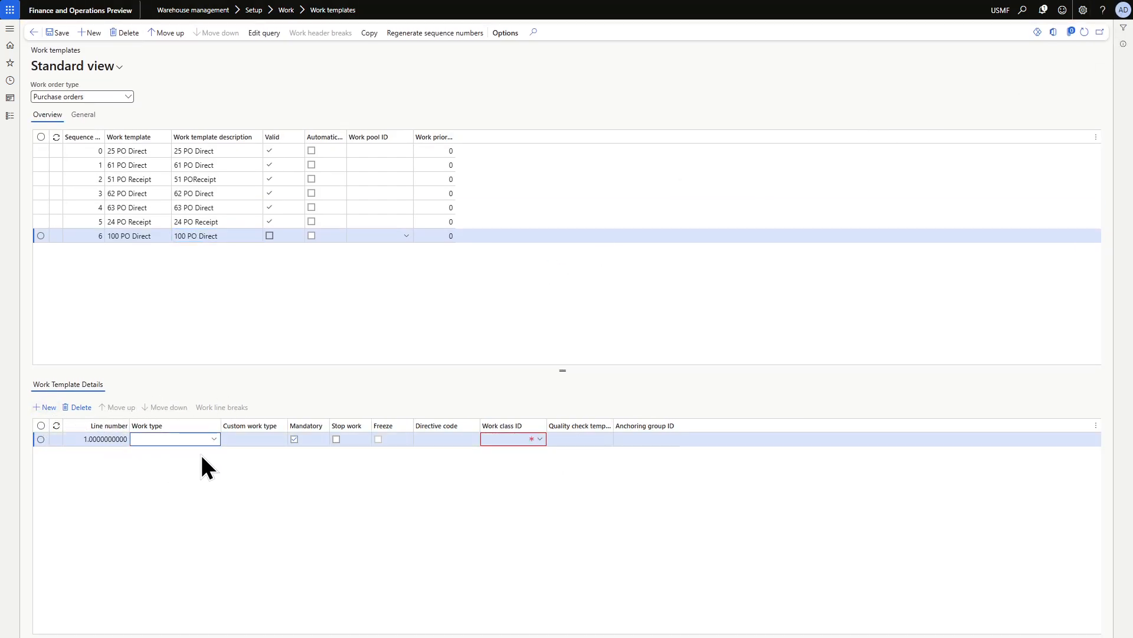
click(215, 439)
click(161, 215)
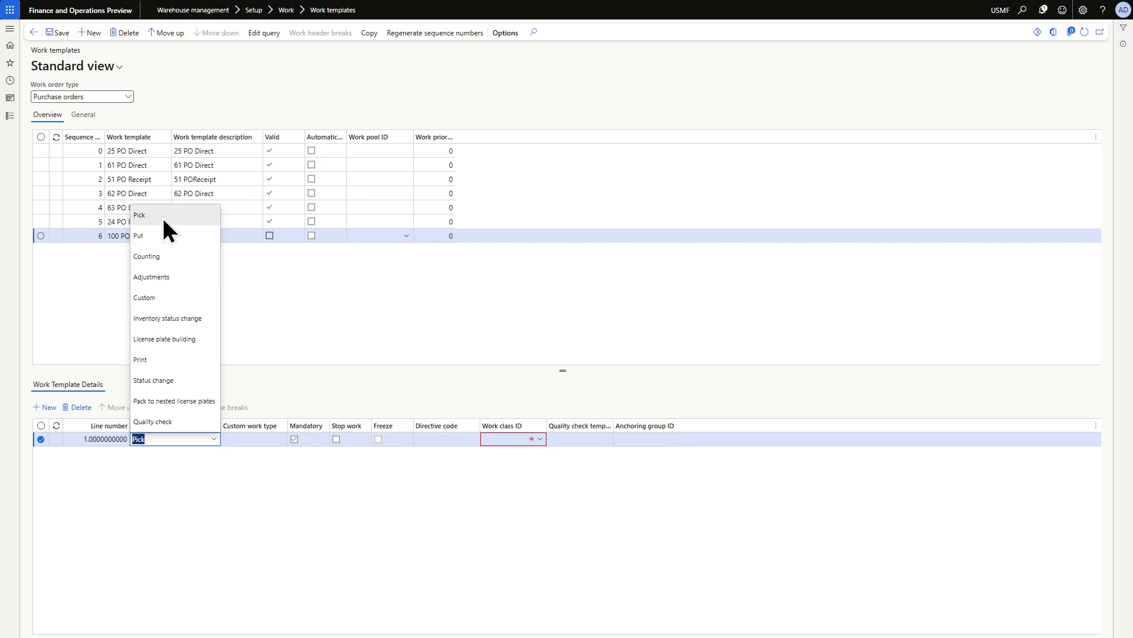
click(538, 440)
click(525, 467)
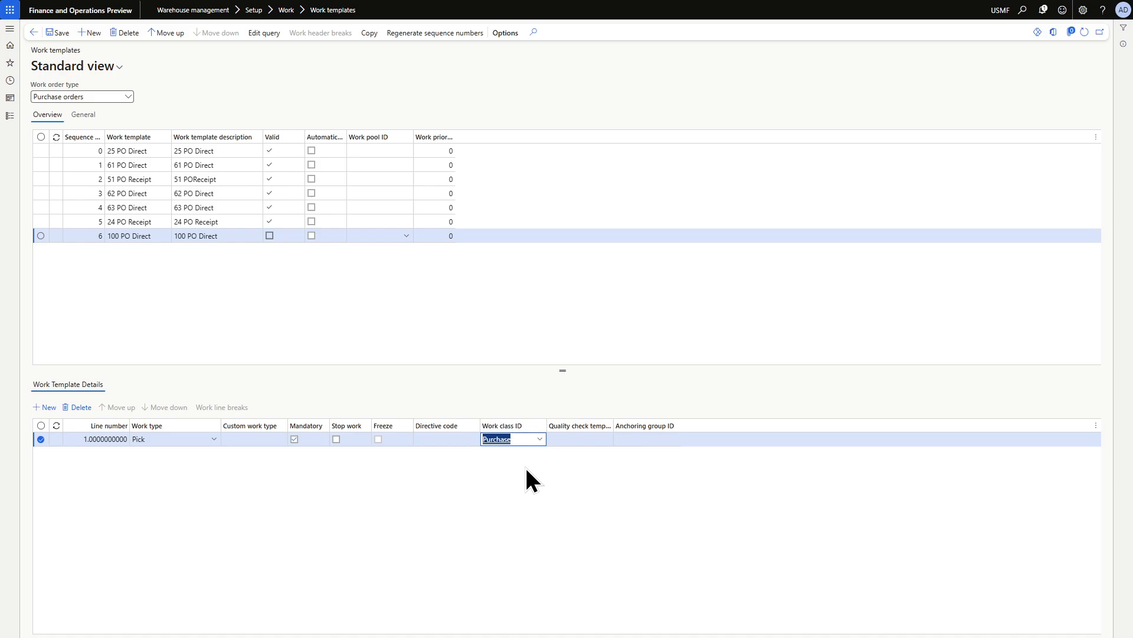
Add a second detail line with work type Put and work class ID Purchase, and save the work template
key(alt+n)
click(215, 460)
click(151, 259)
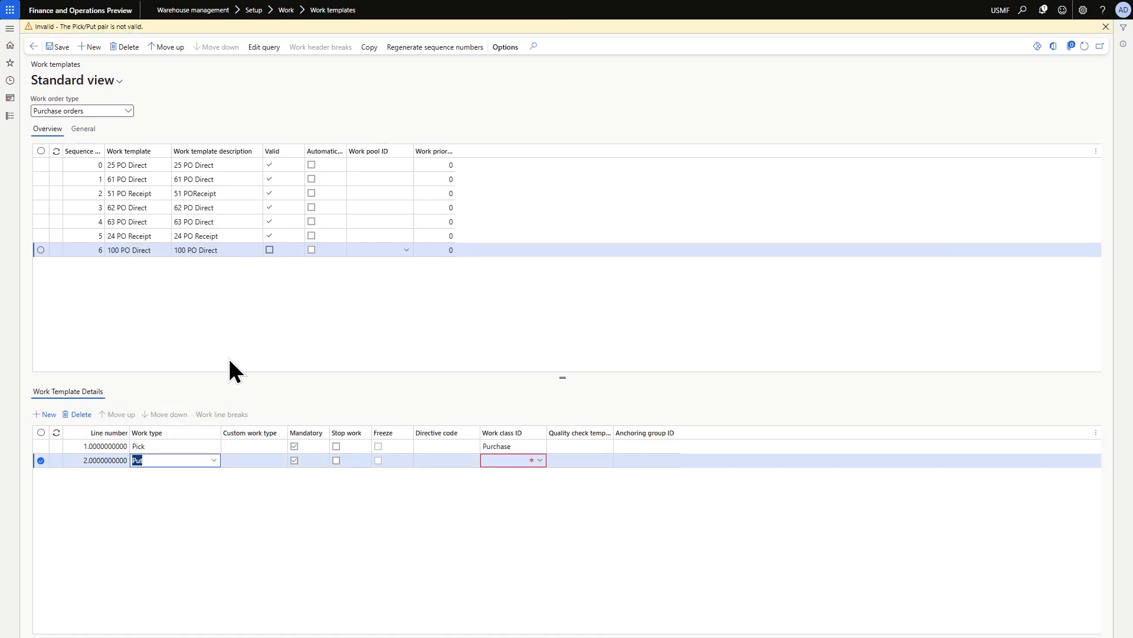
click(539, 460)
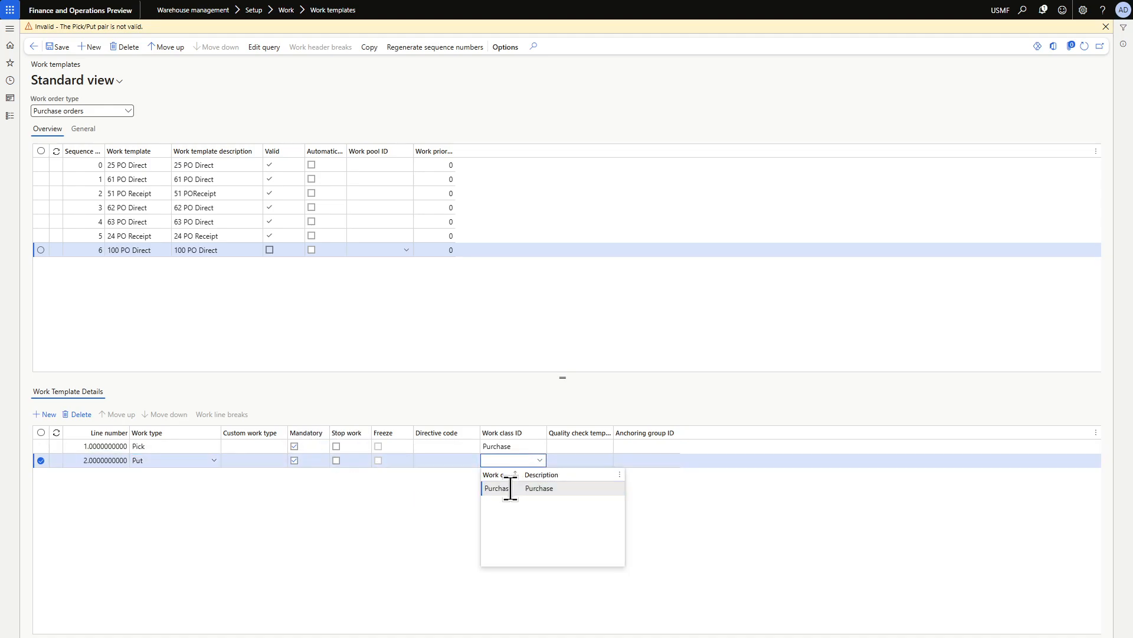
click(509, 487)
click(60, 50)
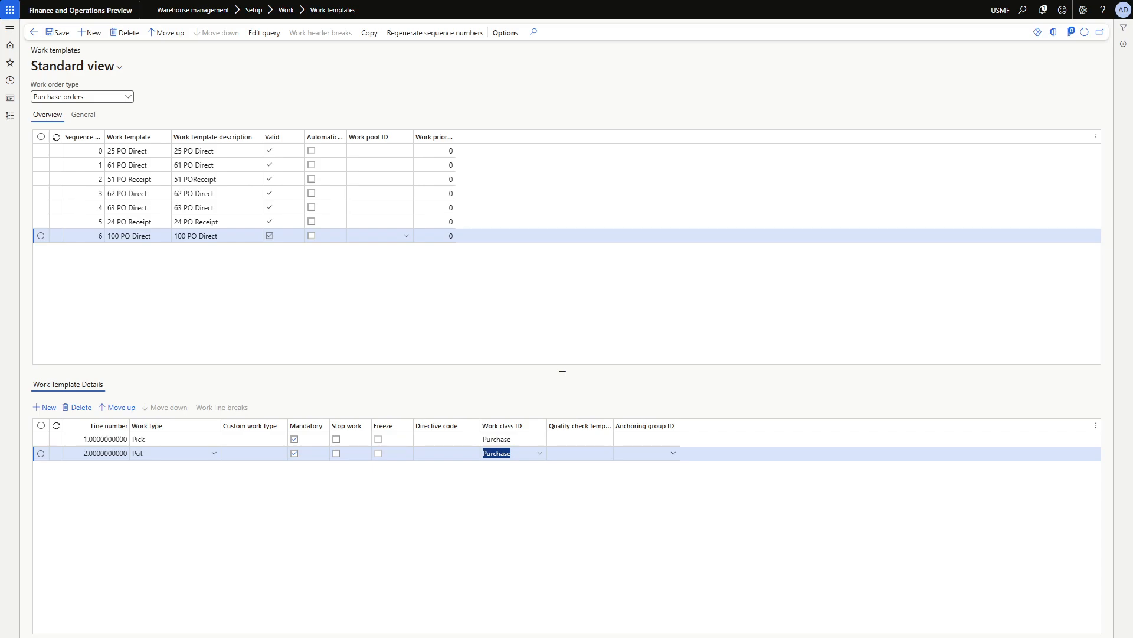
View the details of the Purchase work class used on the Put line, including its work order type and valid put location types
click(536, 479)
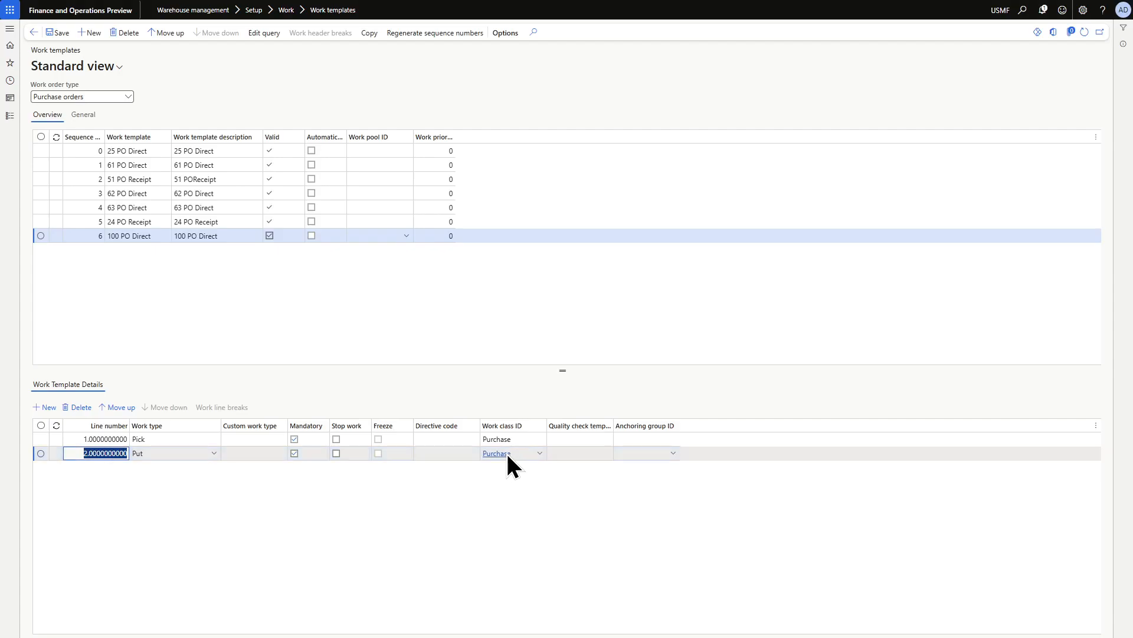
click(540, 454)
right_click(540, 455)
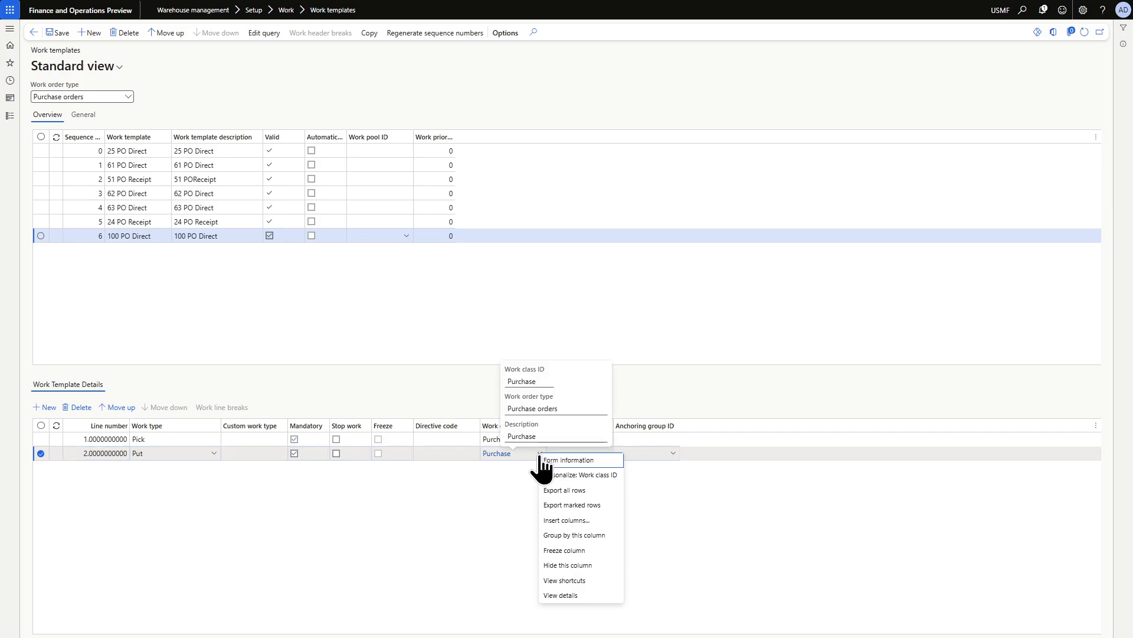
click(555, 595)
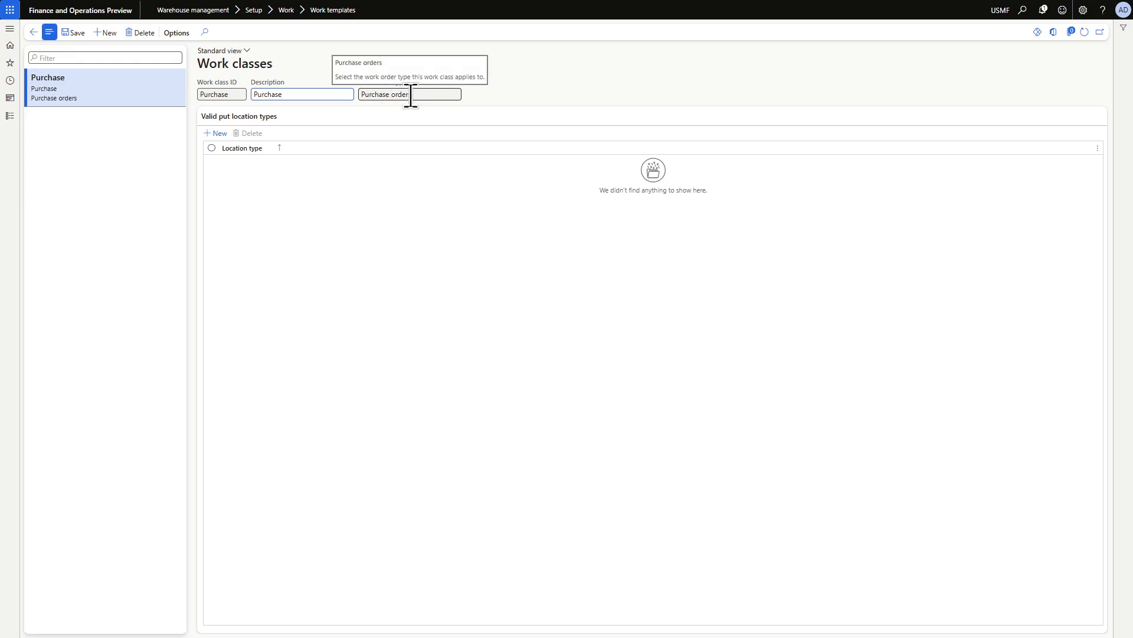
click(34, 33)
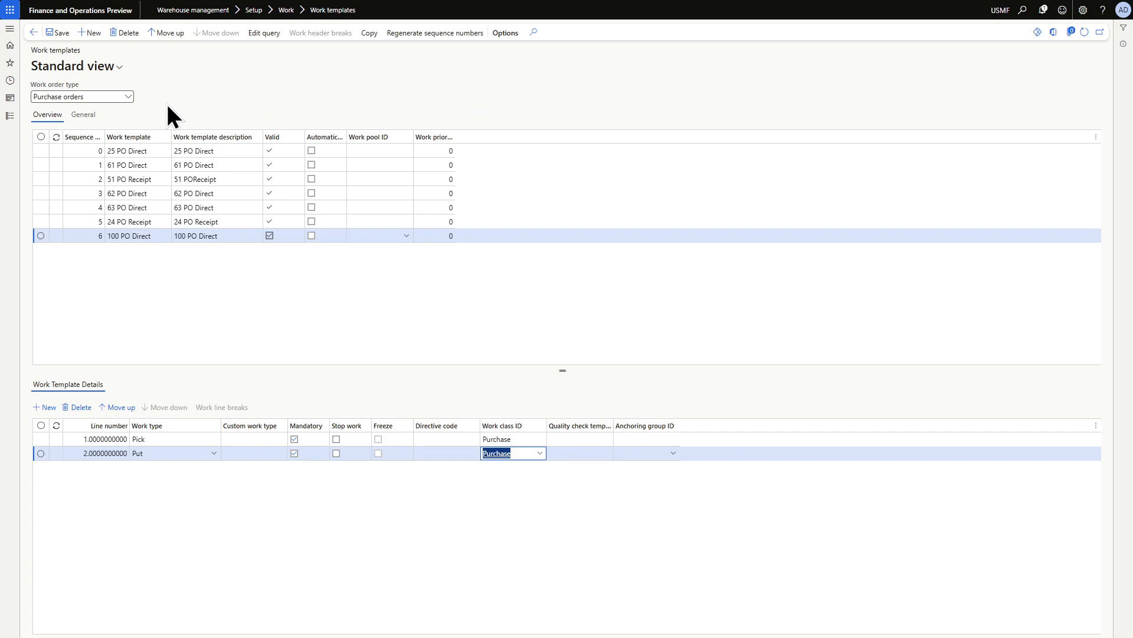
Open Location directives from the setup of Warehouse management and choose the Purchase orders work order type
click(9, 29)
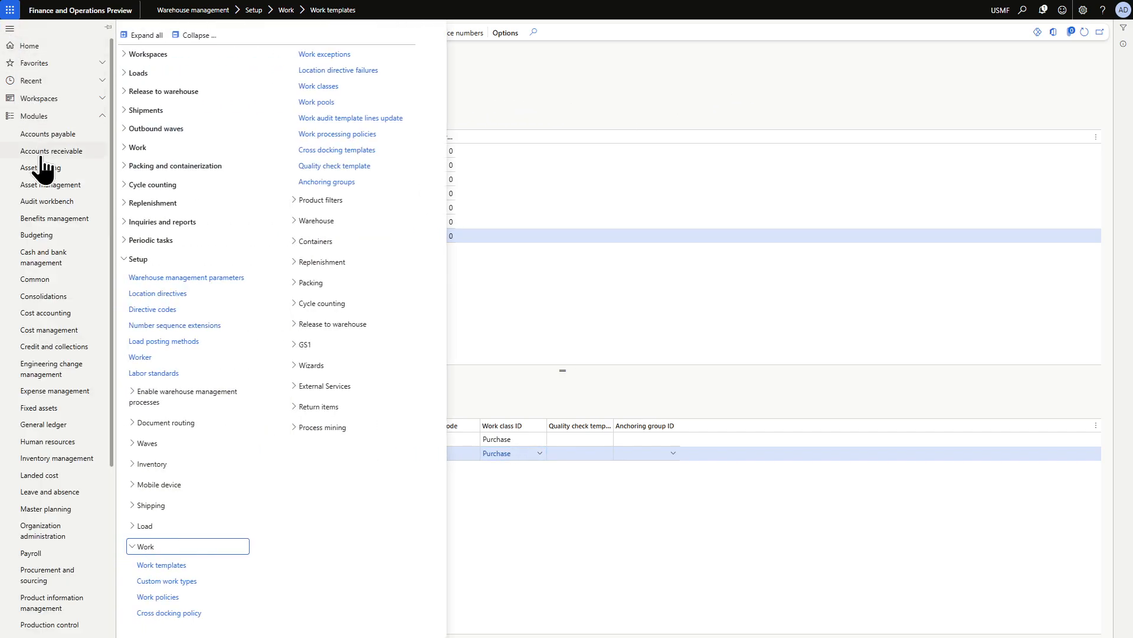
scroll(62, 425, down, 4)
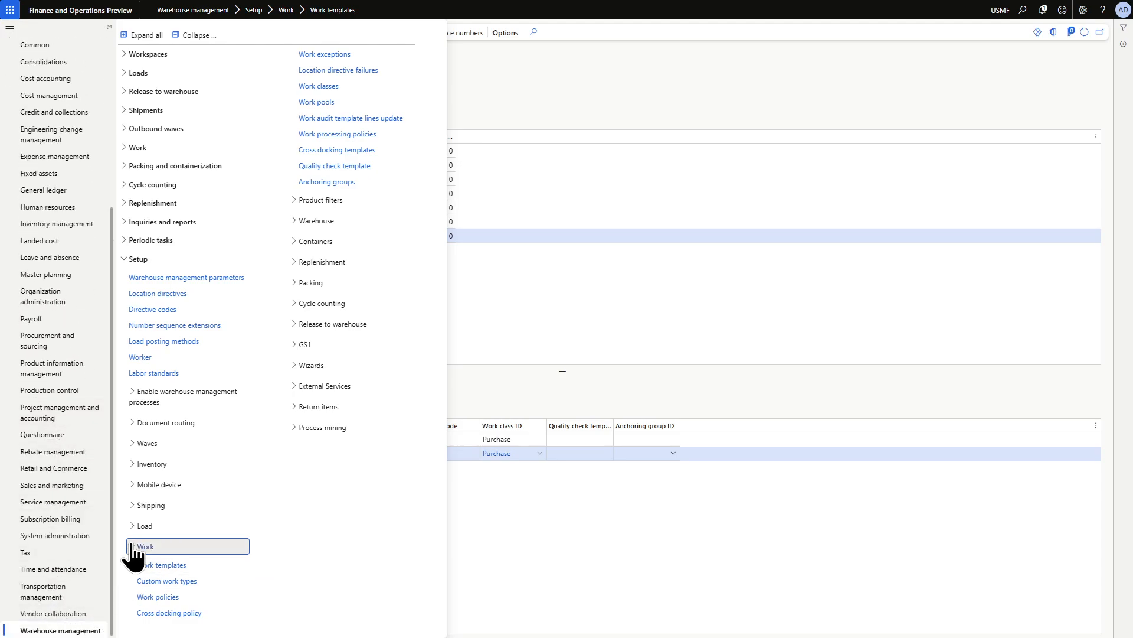
click(149, 294)
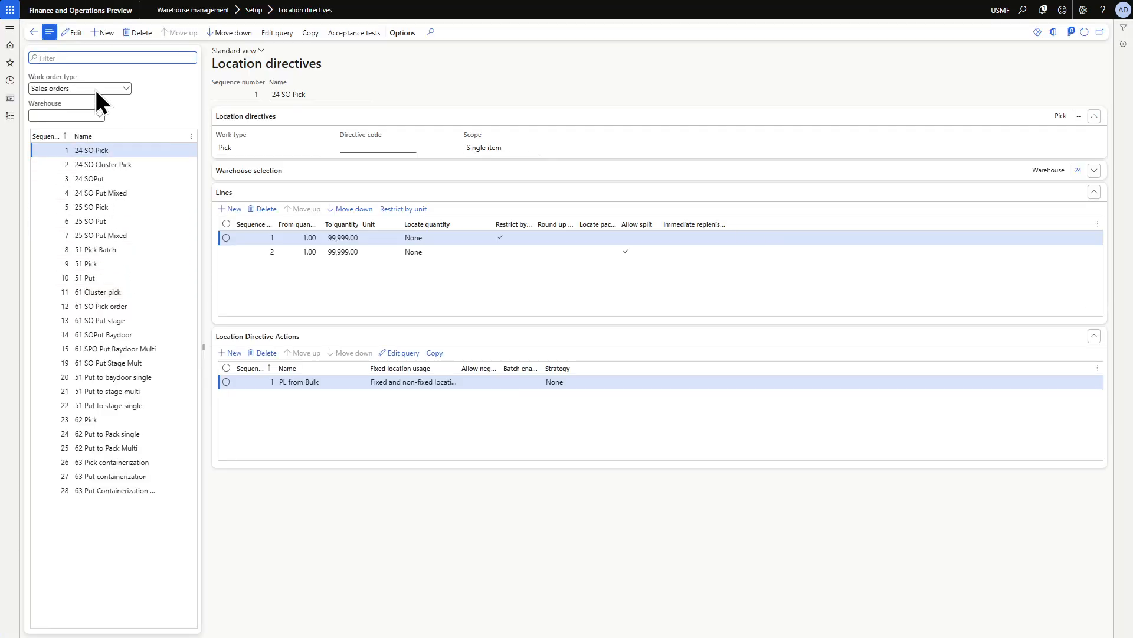
click(102, 34)
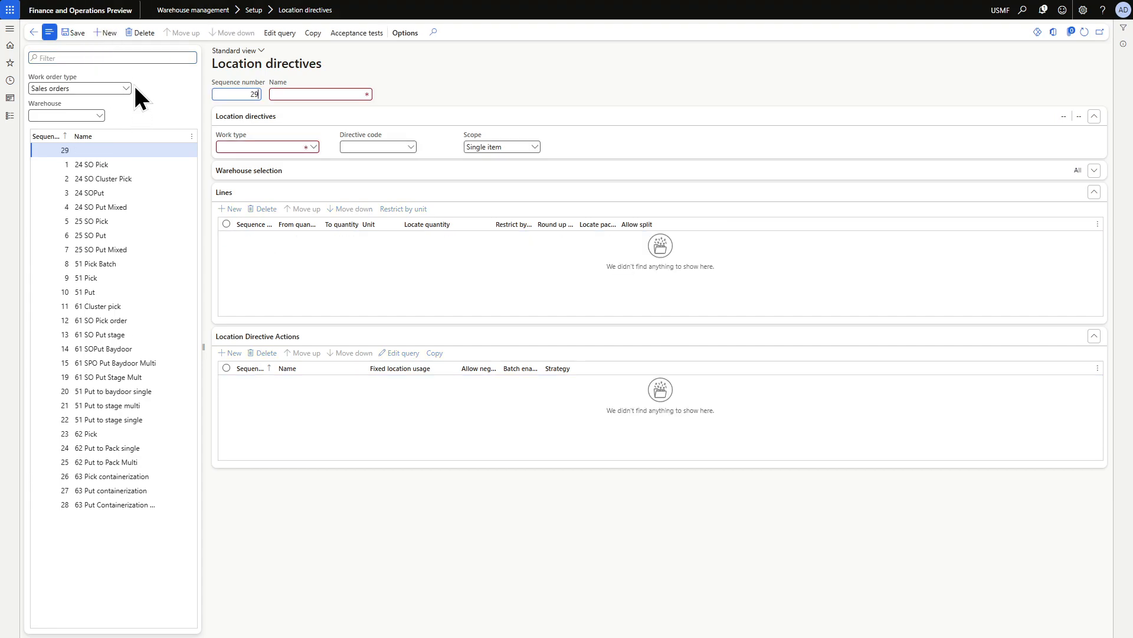
click(145, 33)
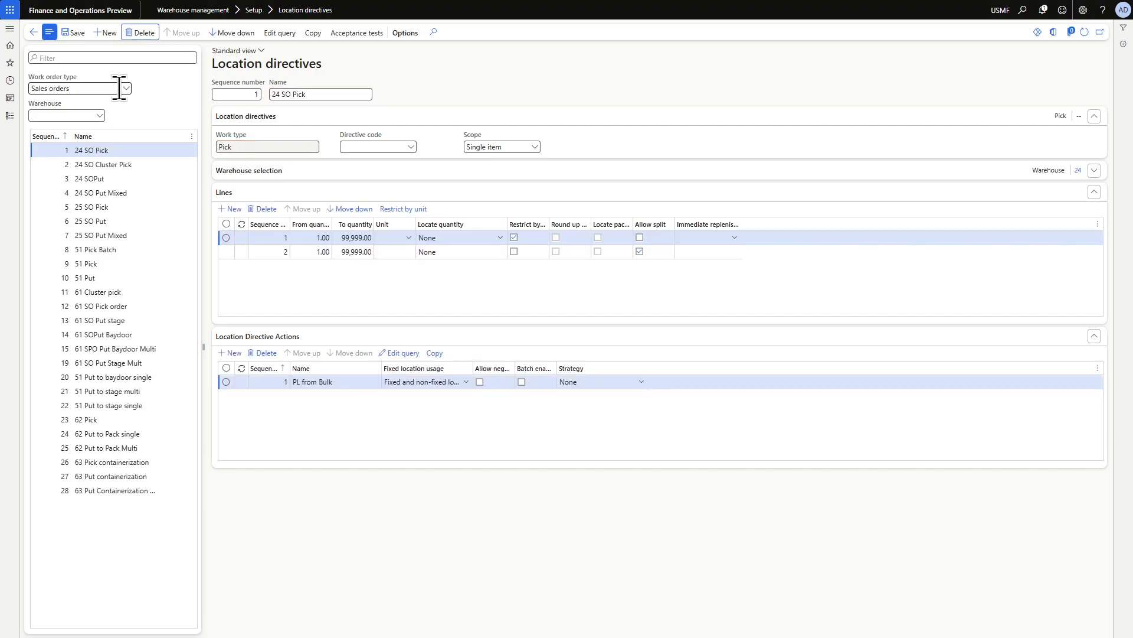
click(126, 89)
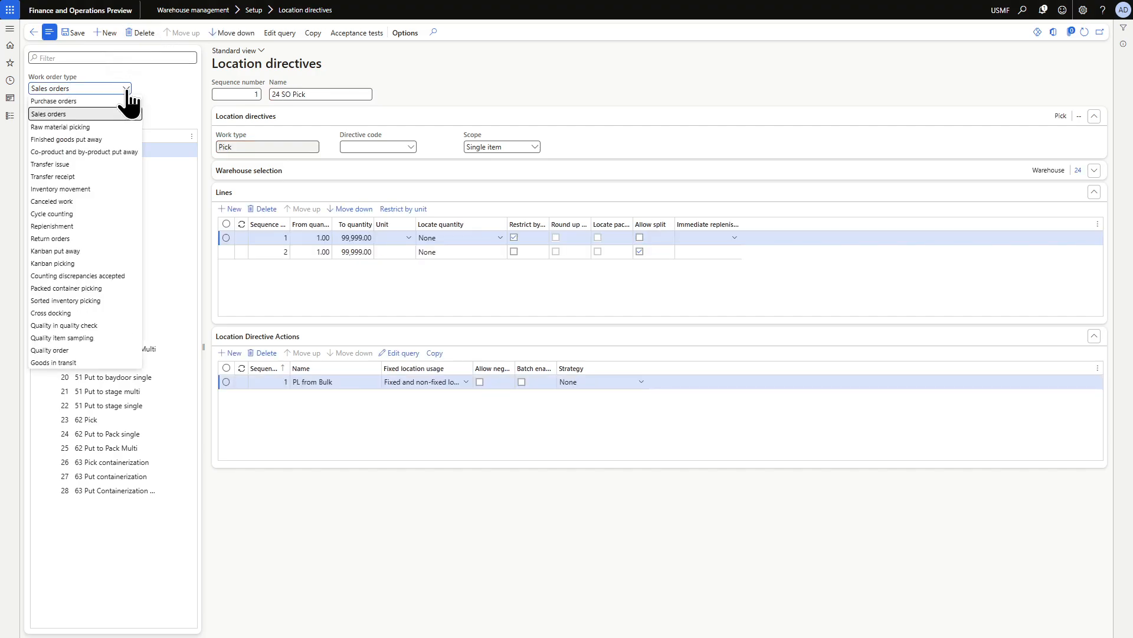
click(98, 101)
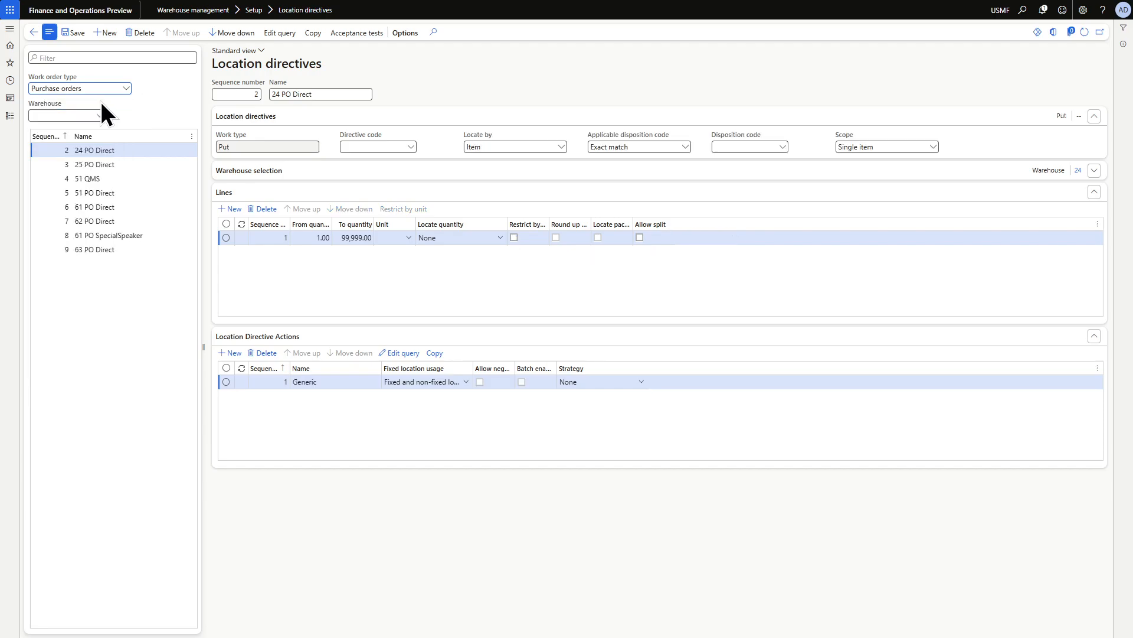
Create a location directive named 100 PO Direct with work type Put
click(107, 33)
click(300, 94)
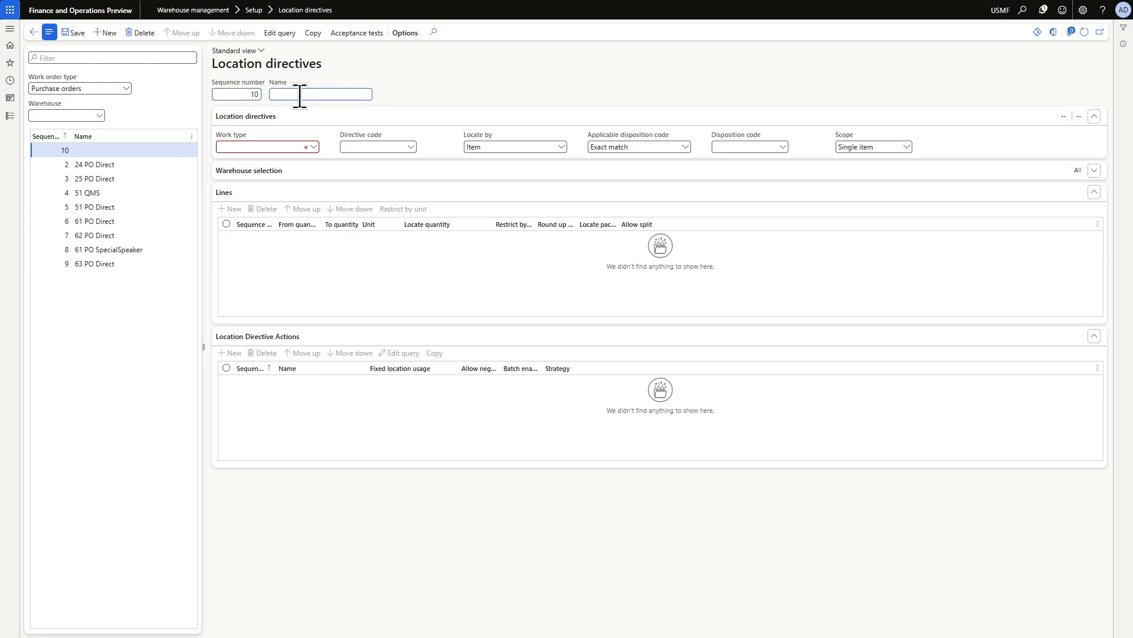
text(100 PO)
click(314, 147)
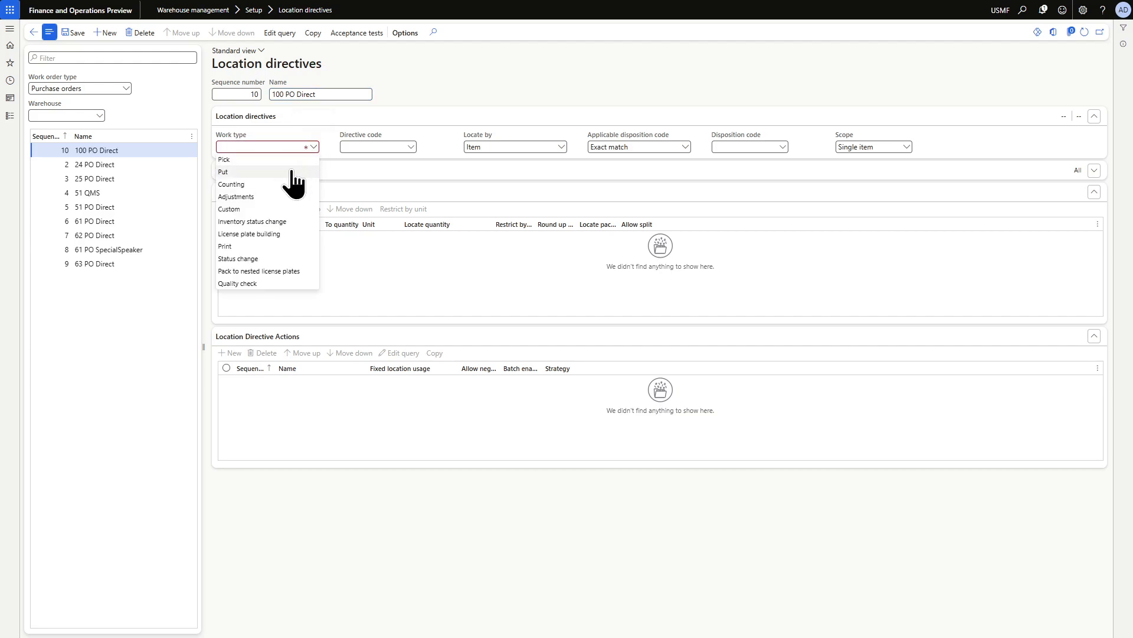
click(291, 172)
Set the directive's warehouse selection to Warehouse with site 1 and warehouse 100, and save it
click(293, 177)
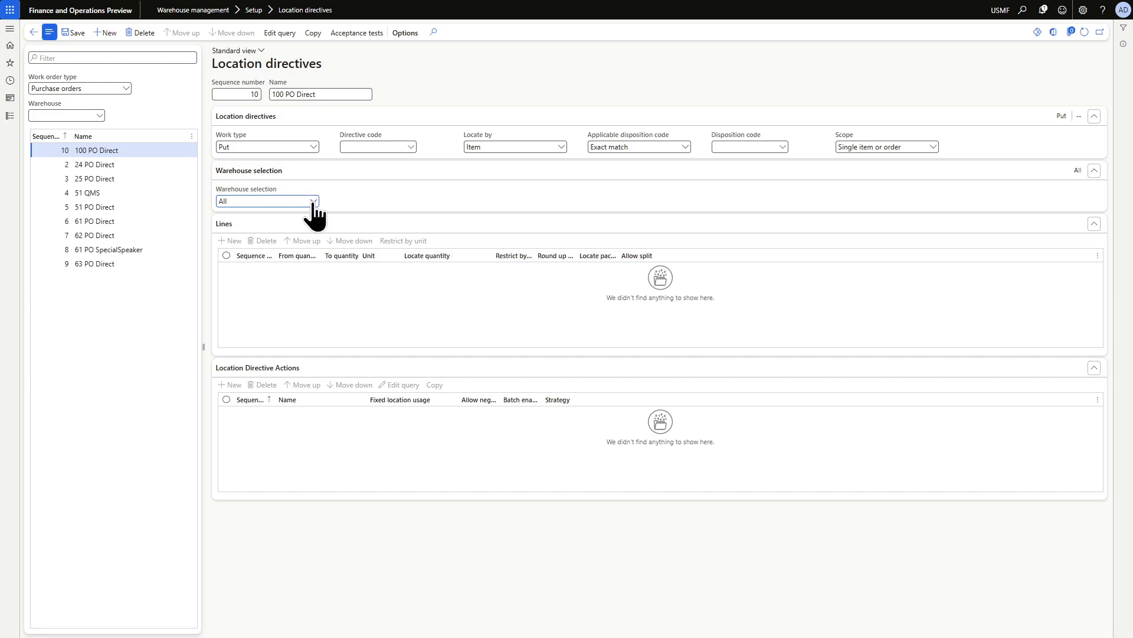
click(314, 201)
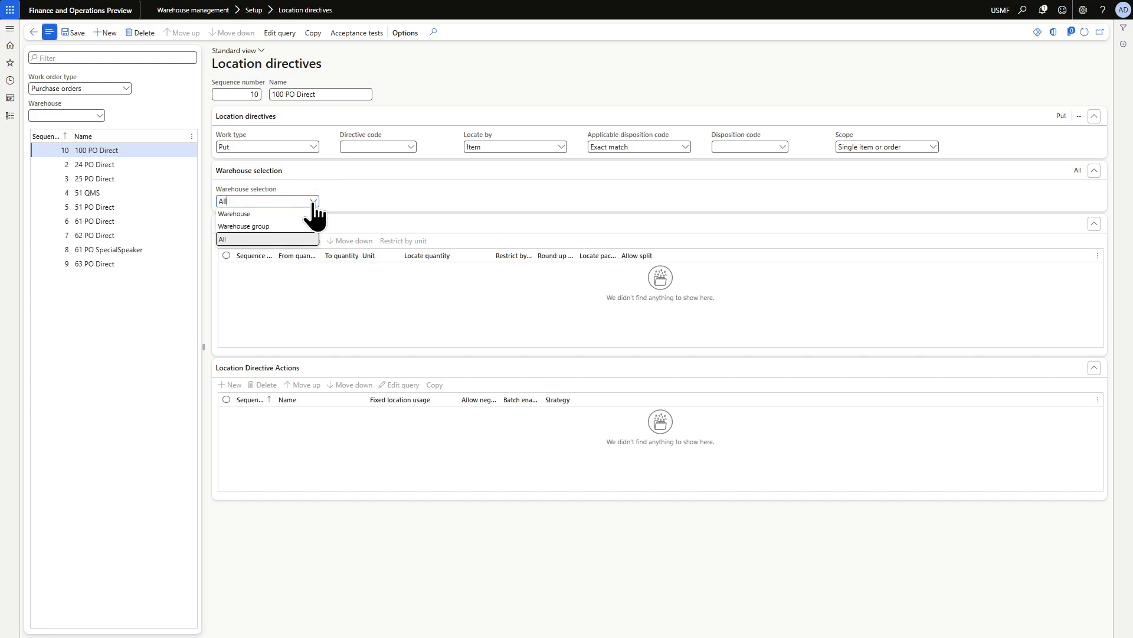
click(268, 215)
click(380, 201)
text(1)
click(493, 202)
text(100)
click(582, 198)
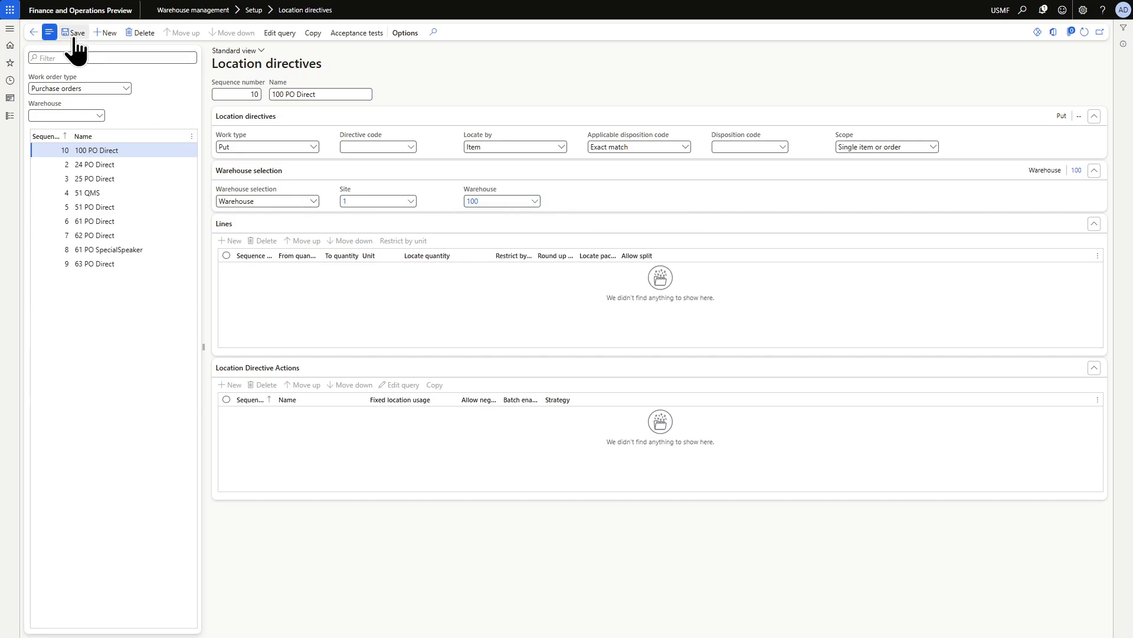
Add a line to the location directive with from quantity 1 and to quantity 10,000, and save
click(231, 241)
click(315, 269)
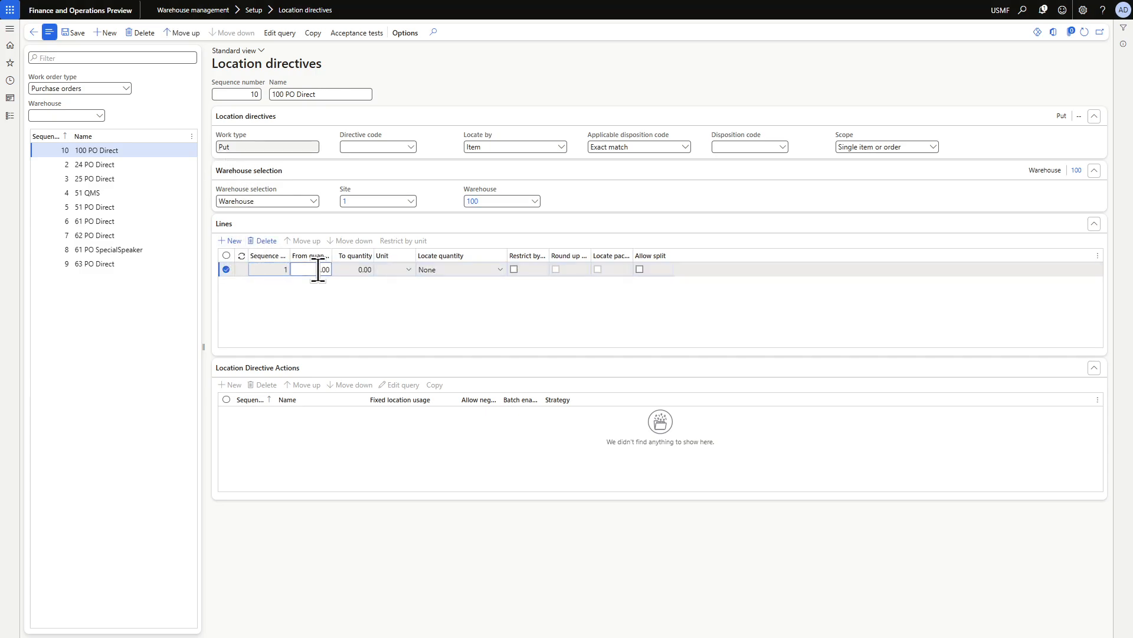
text(1)
click(371, 269)
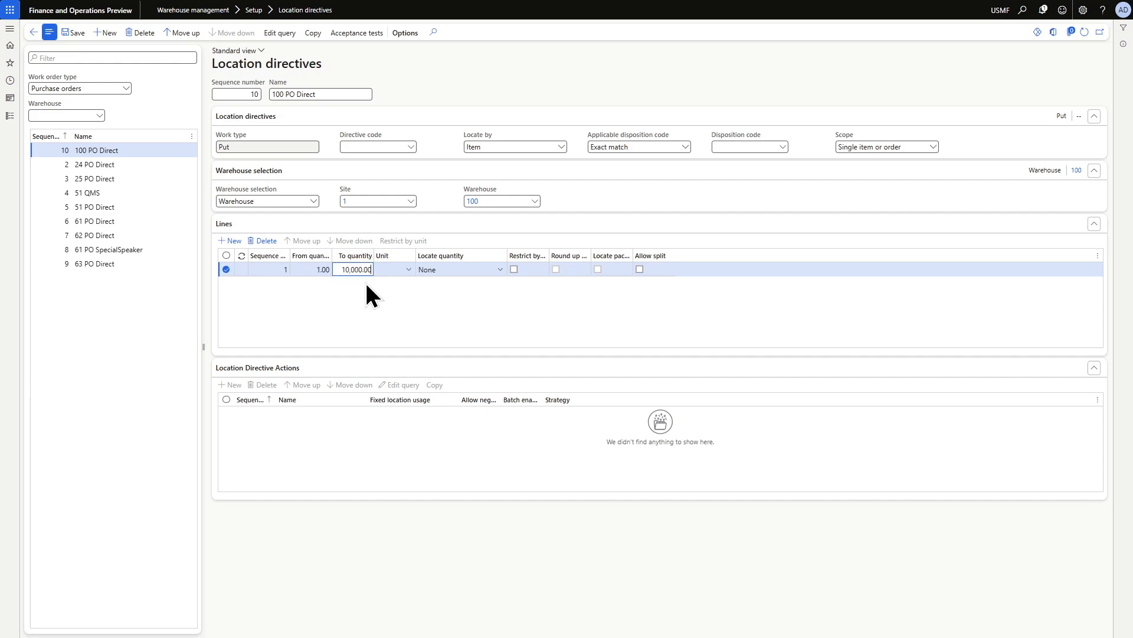
click(75, 36)
Add a location directive action named Put to Floor and save it
click(237, 389)
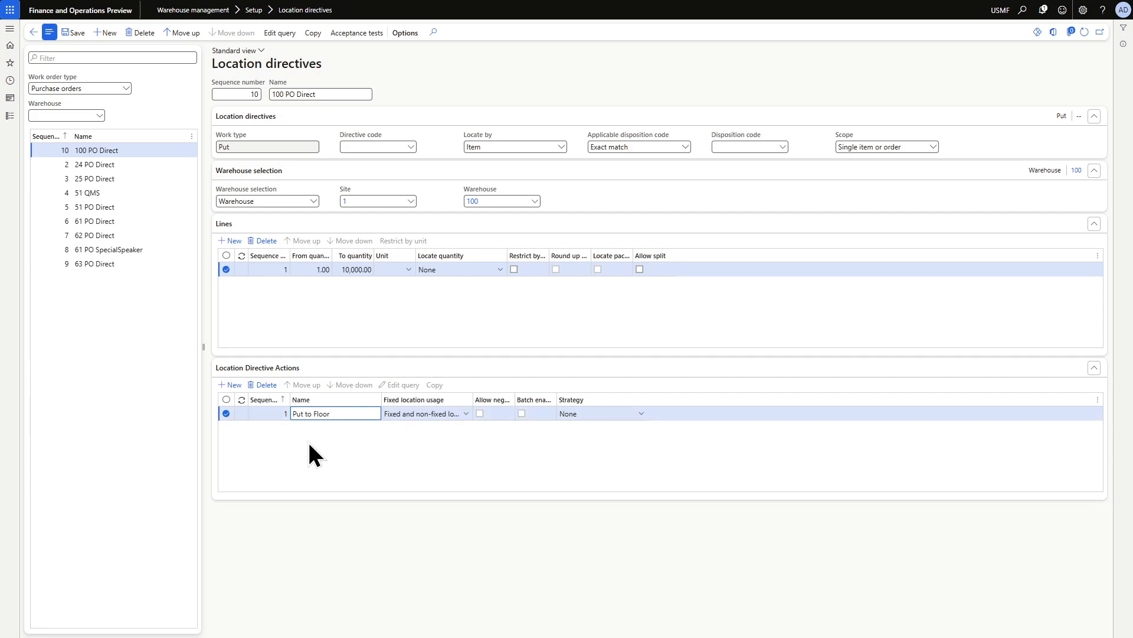
click(71, 33)
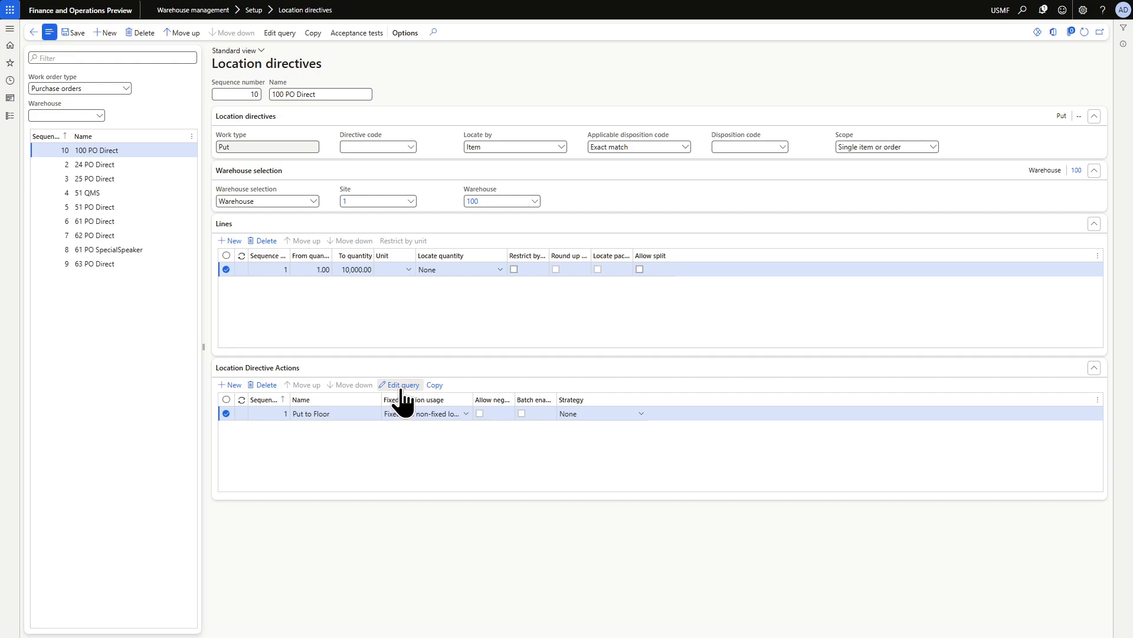
In the Put to Floor action's query, change the Location range's field to Location profile ID
click(403, 387)
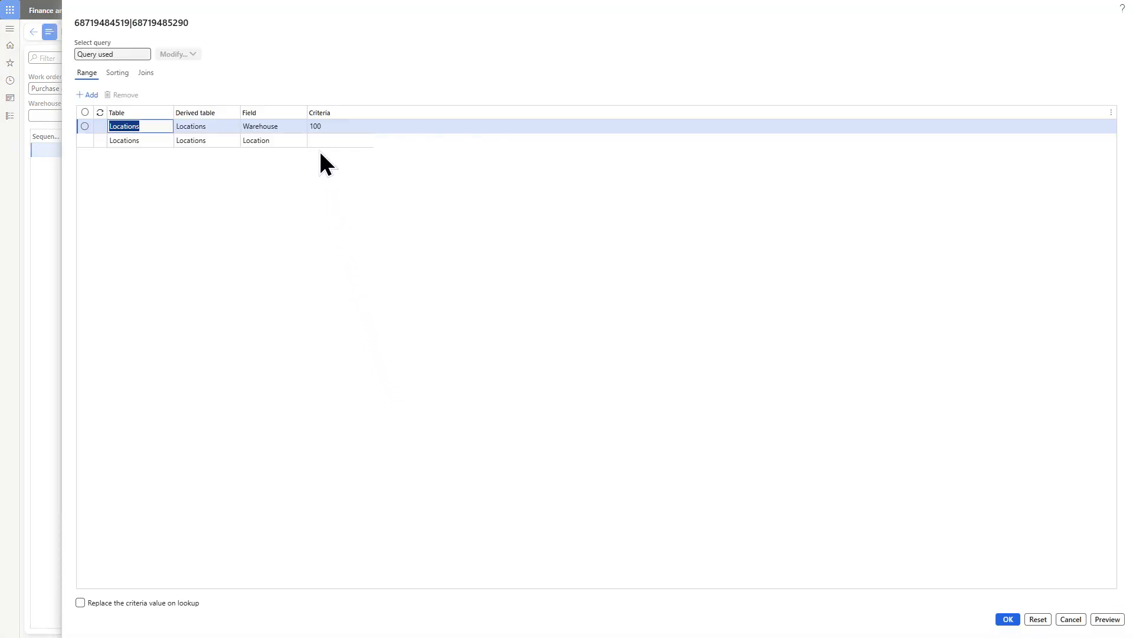
click(295, 141)
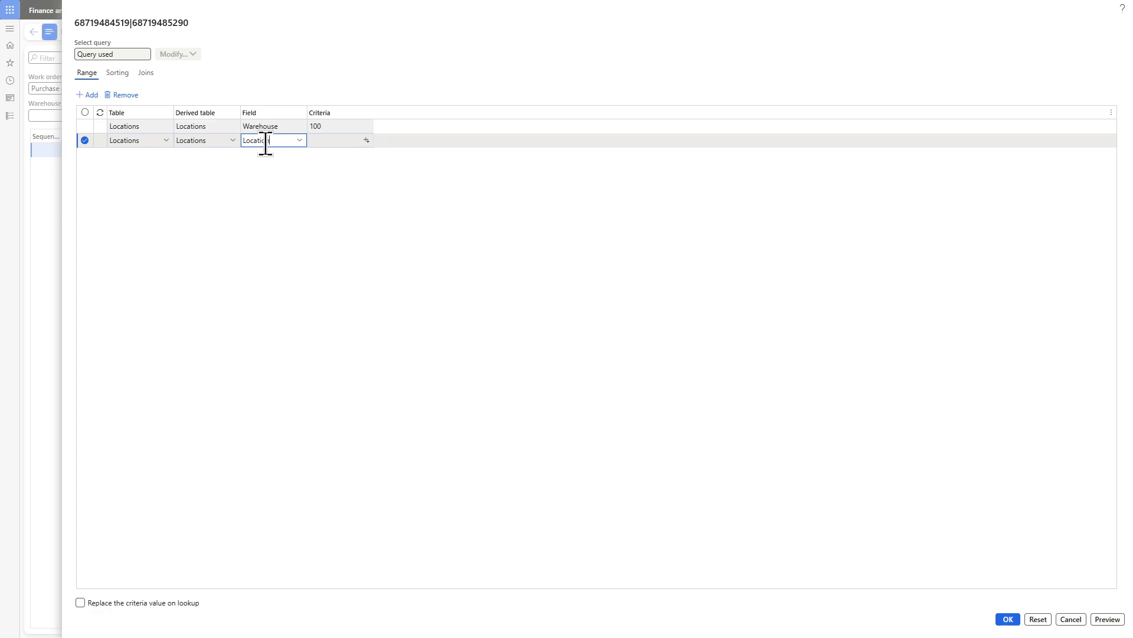
click(299, 141)
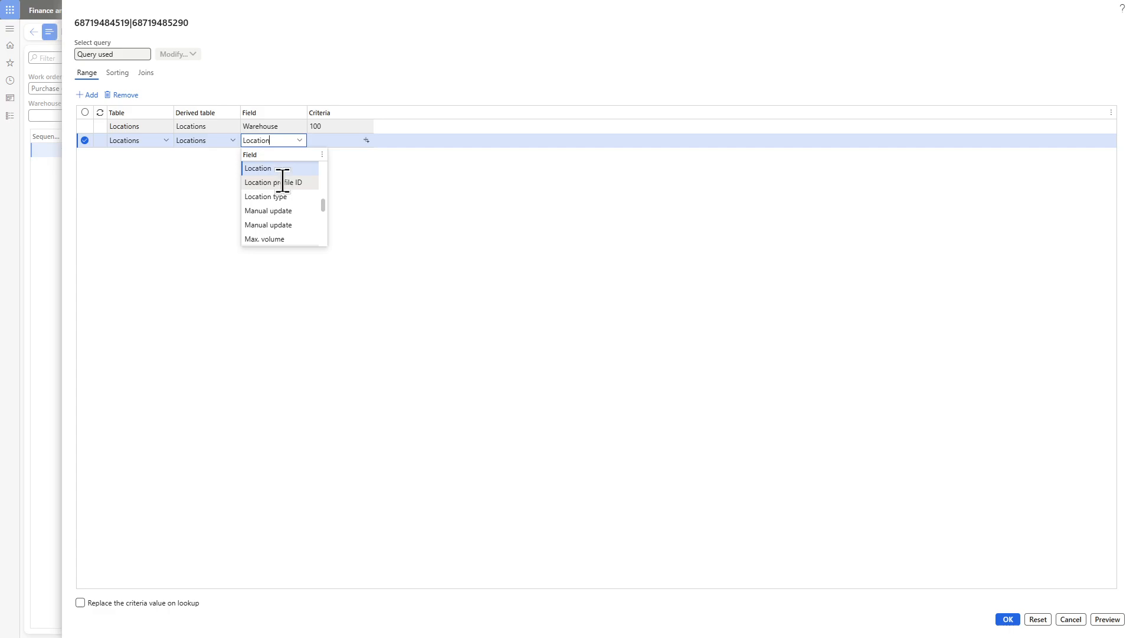
click(282, 181)
Set the Location profile ID criteria to Floor-100, accept the query and save the location directive
click(329, 140)
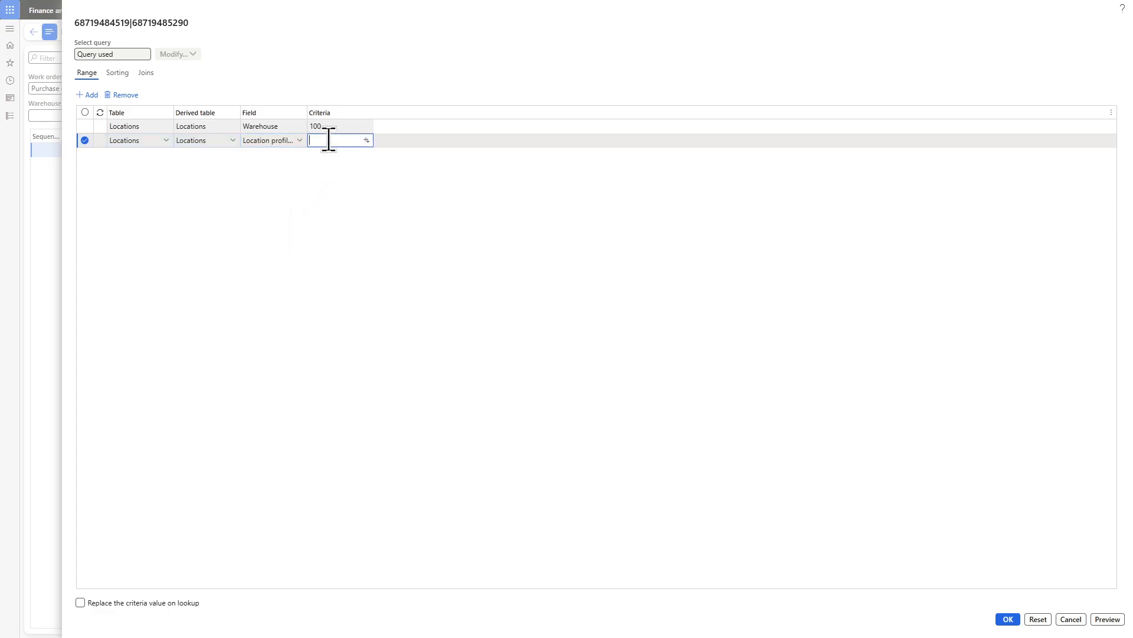
click(365, 141)
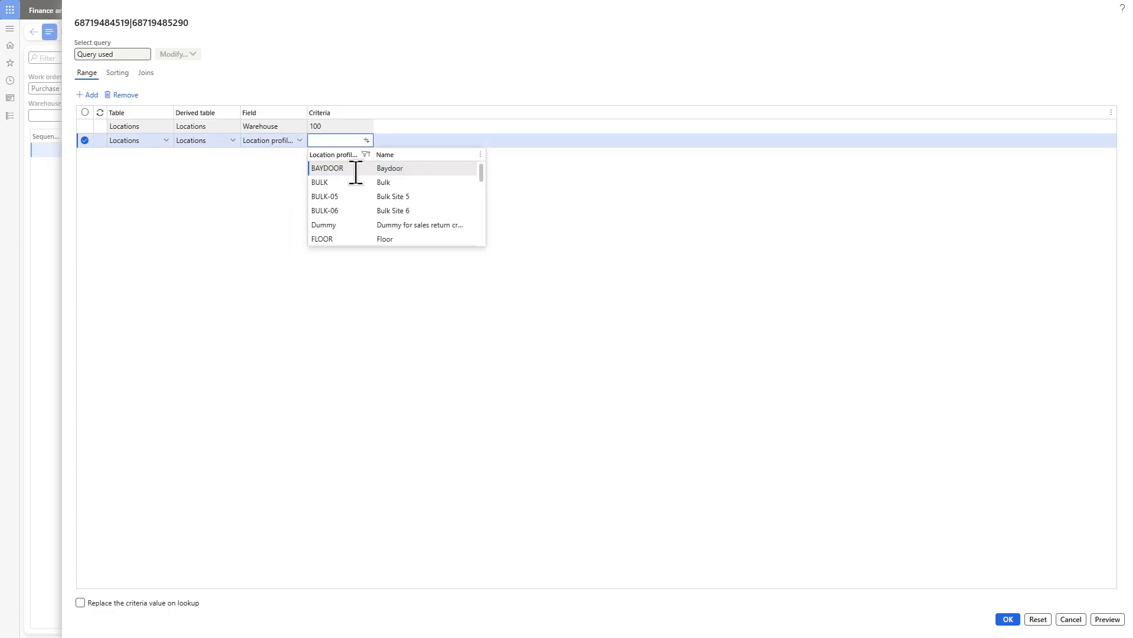
scroll(349, 202, down, 2)
click(345, 209)
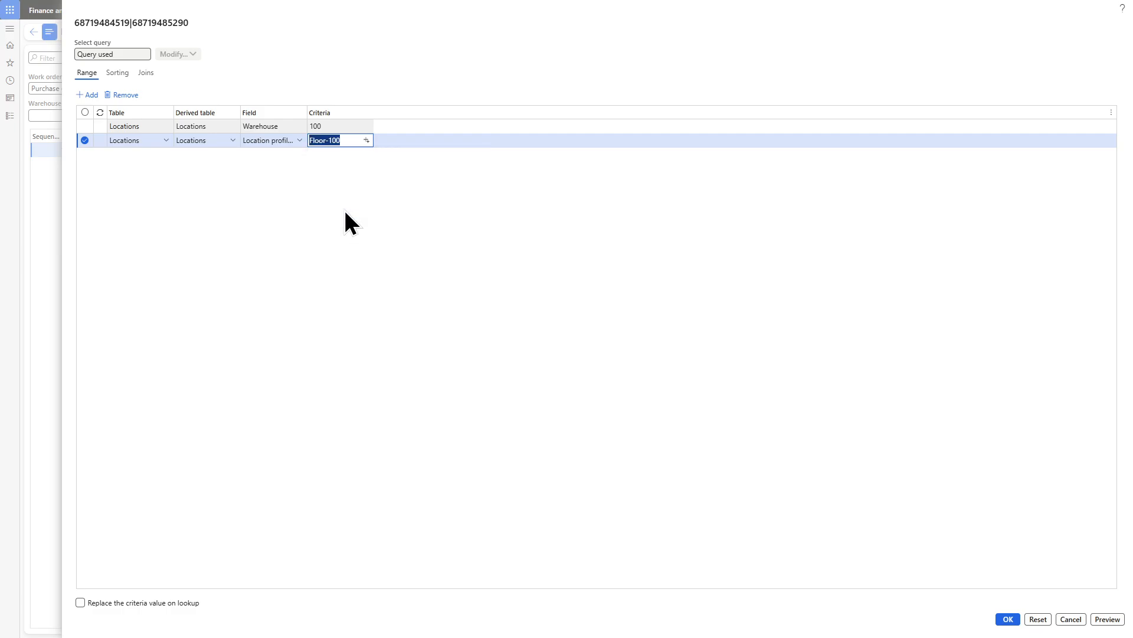
click(351, 194)
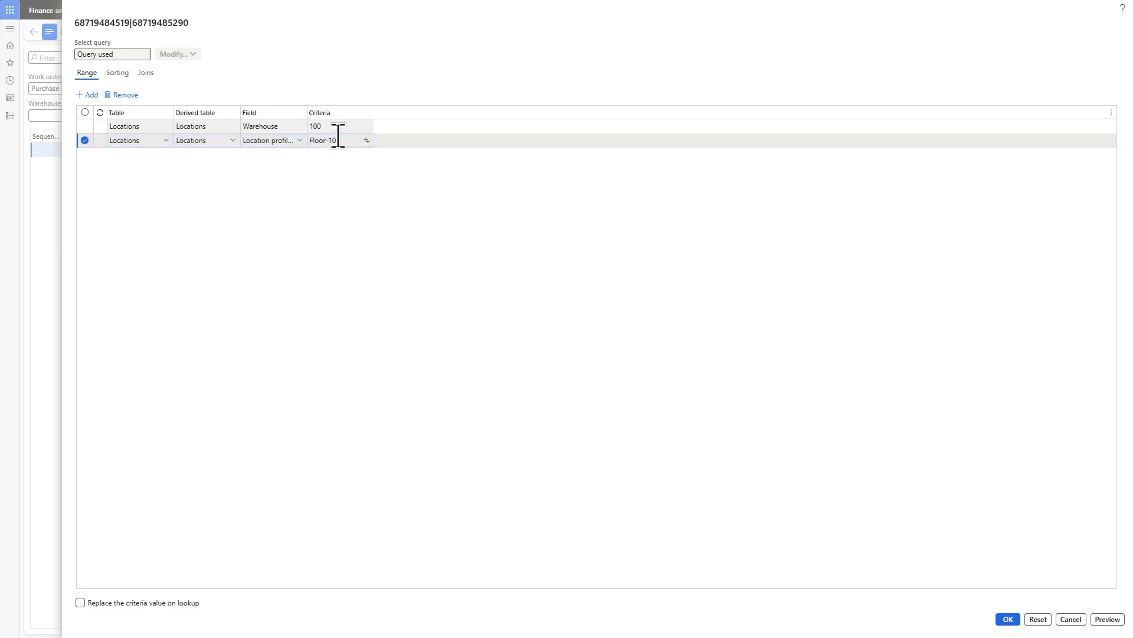
drag(307, 112, 336, 112)
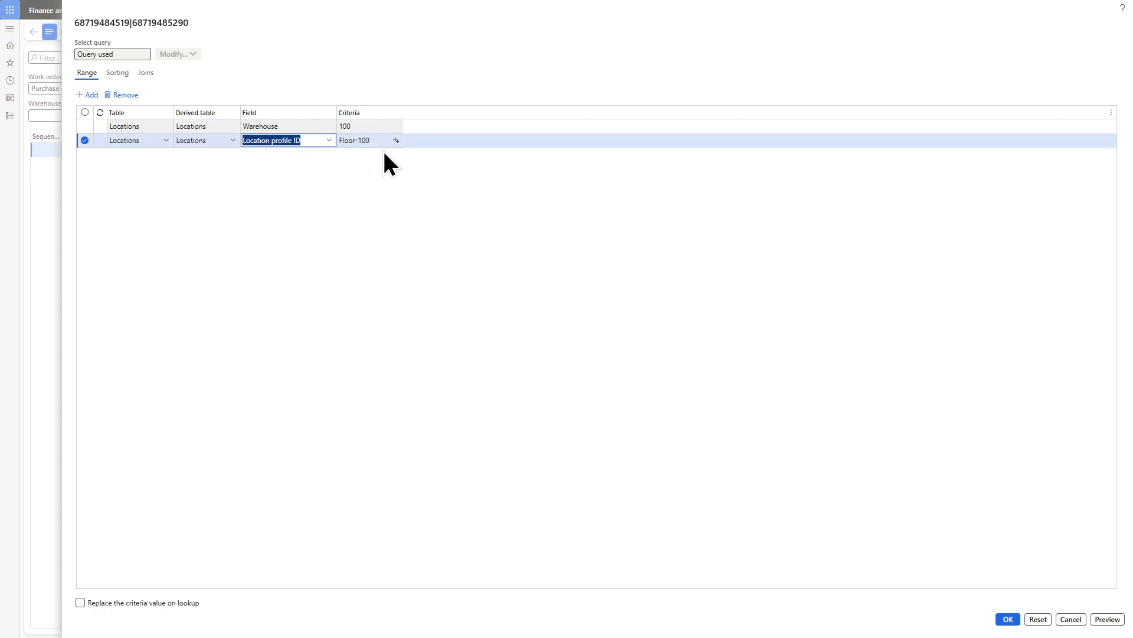
click(1008, 619)
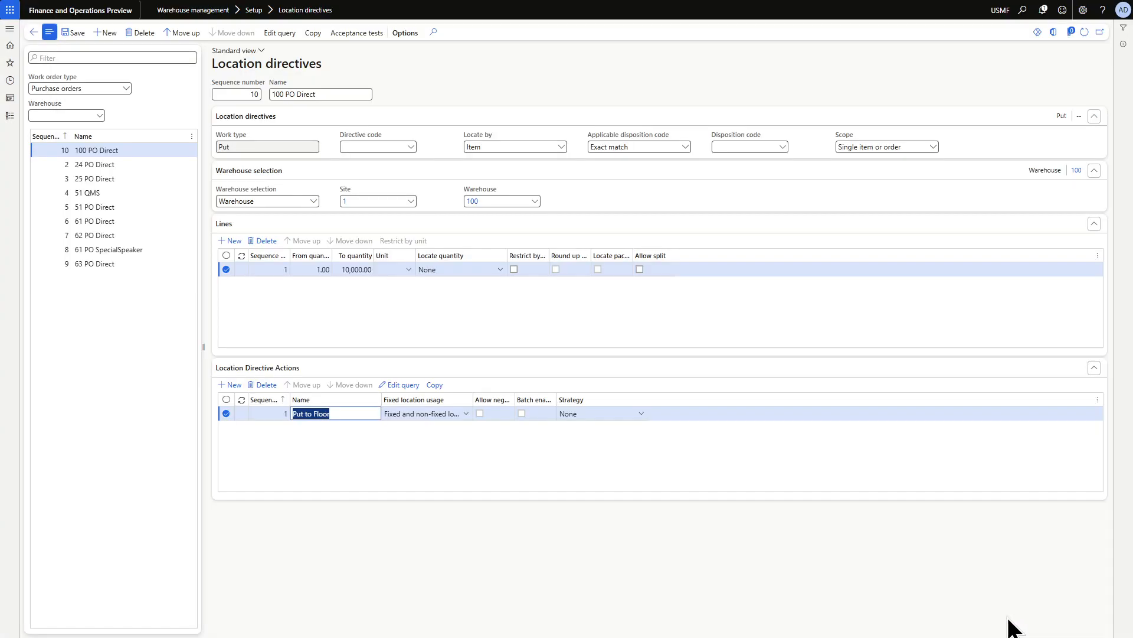
click(77, 34)
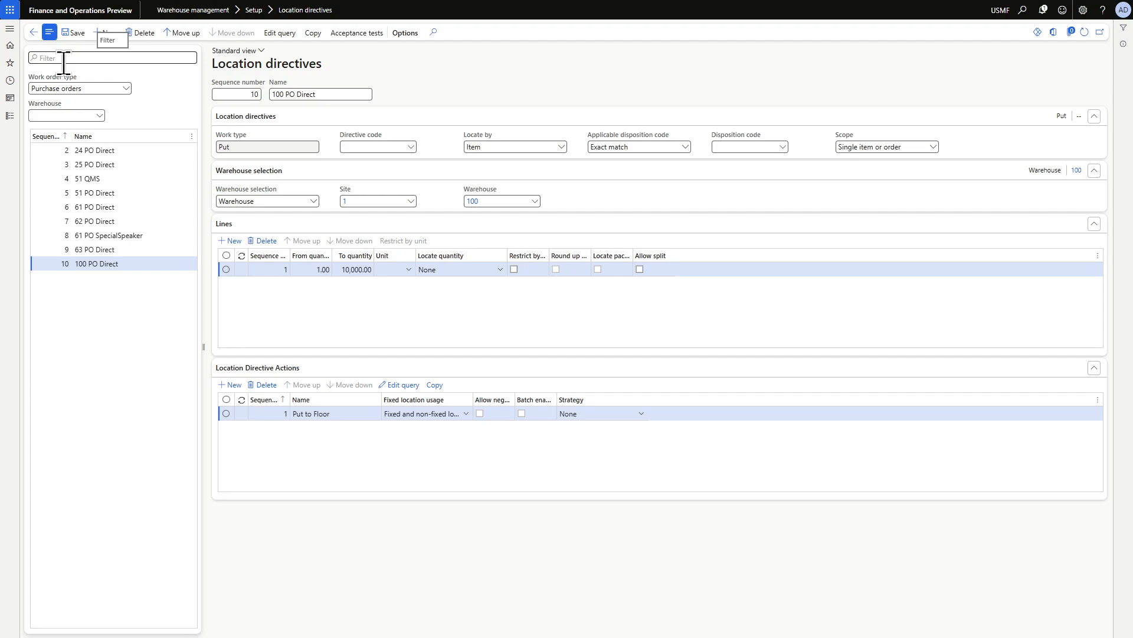
Open the warehouse management Worker setup and add a work user with user ID 100 and user name WH 100
click(10, 31)
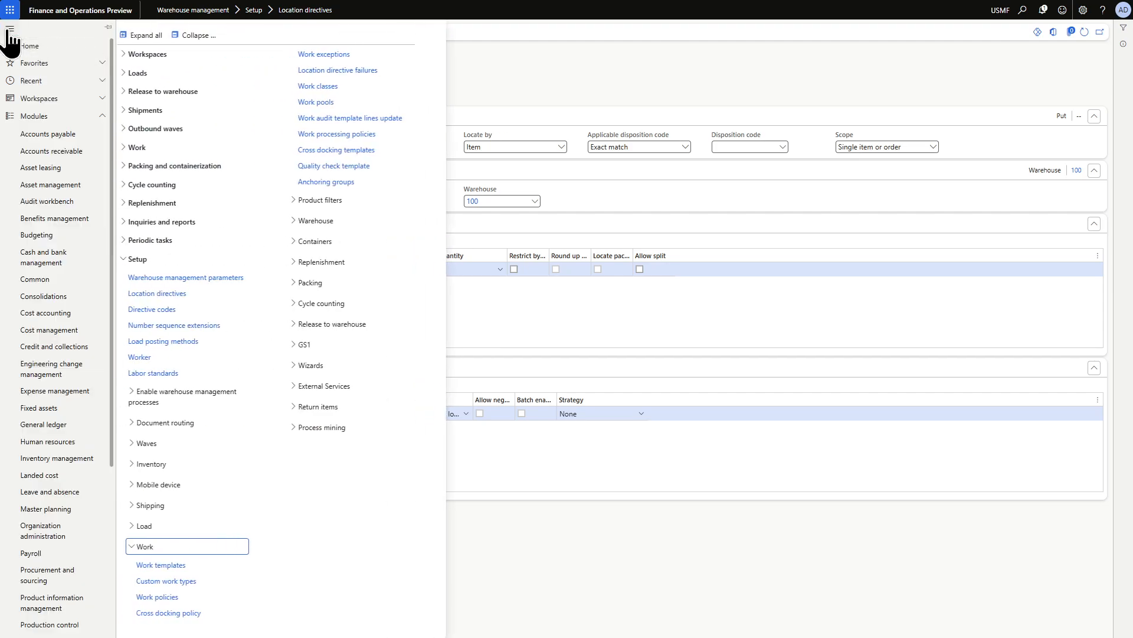
scroll(23, 623, down, 5)
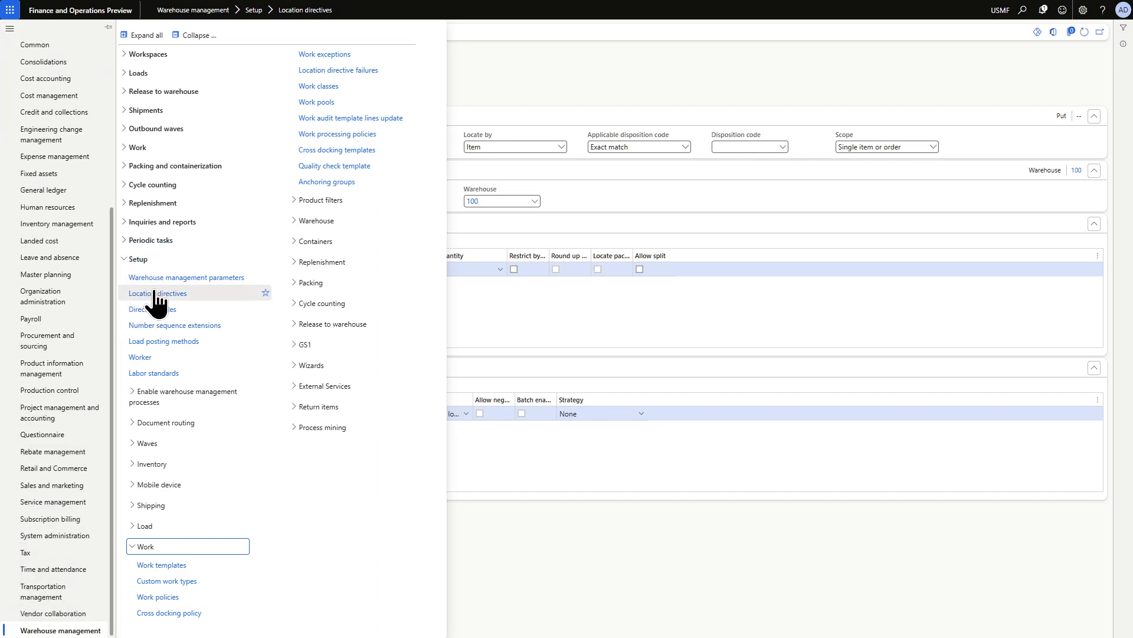
click(150, 358)
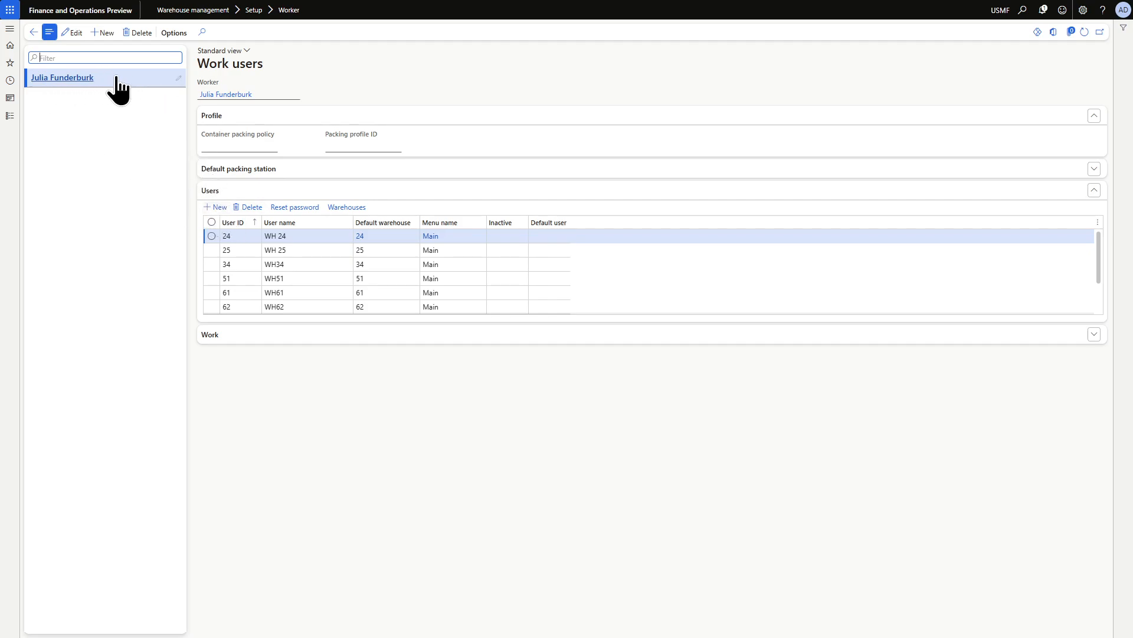
click(218, 207)
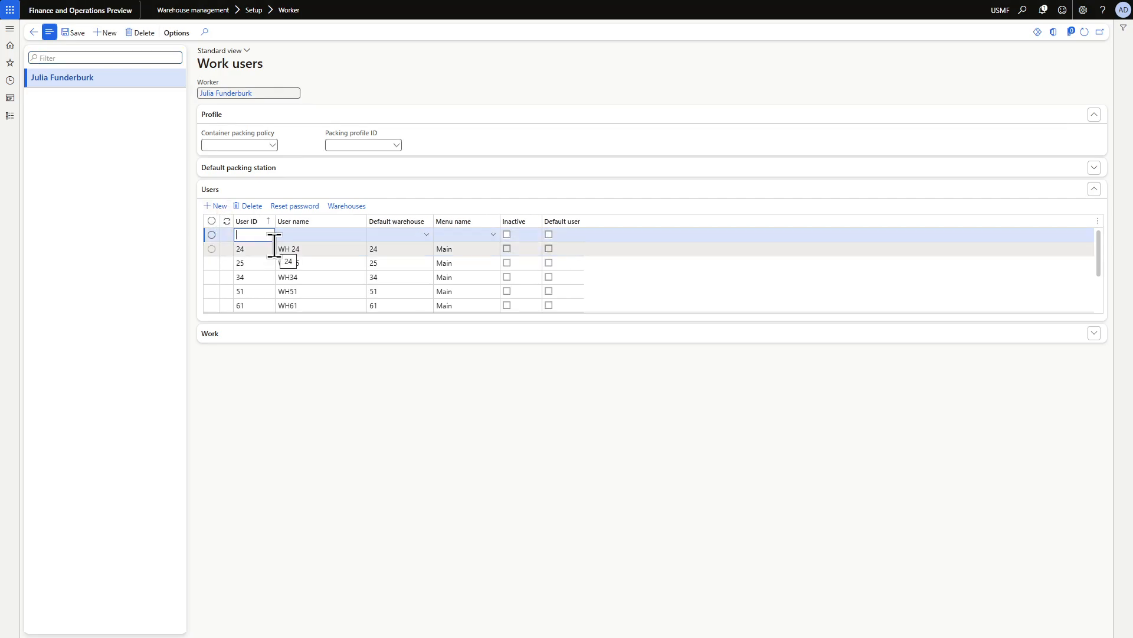
text(100)
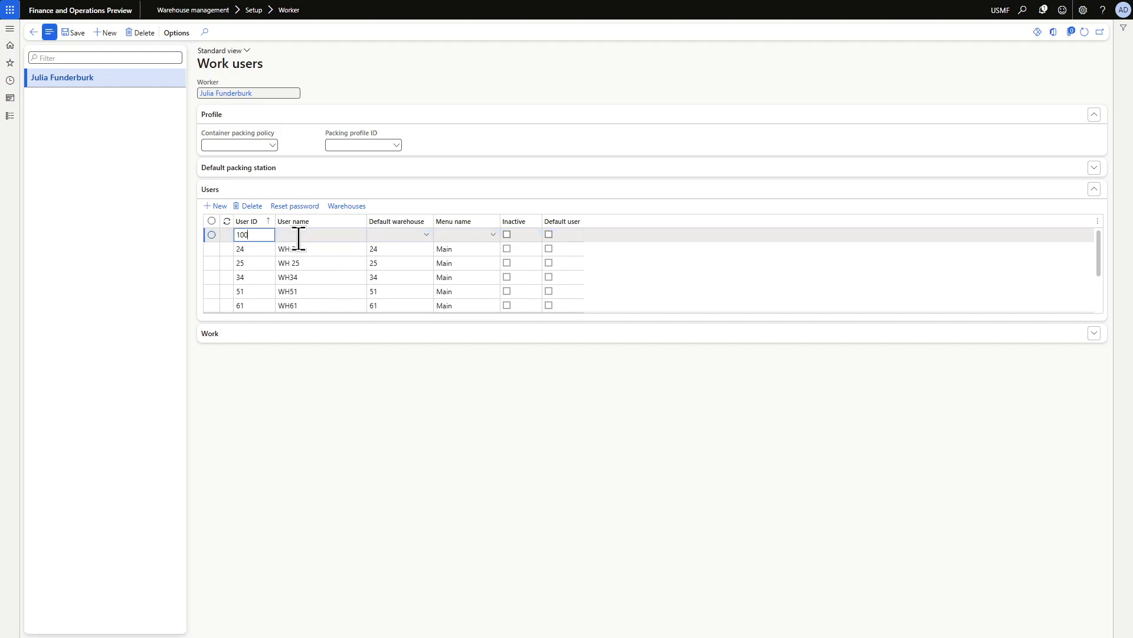
click(298, 236)
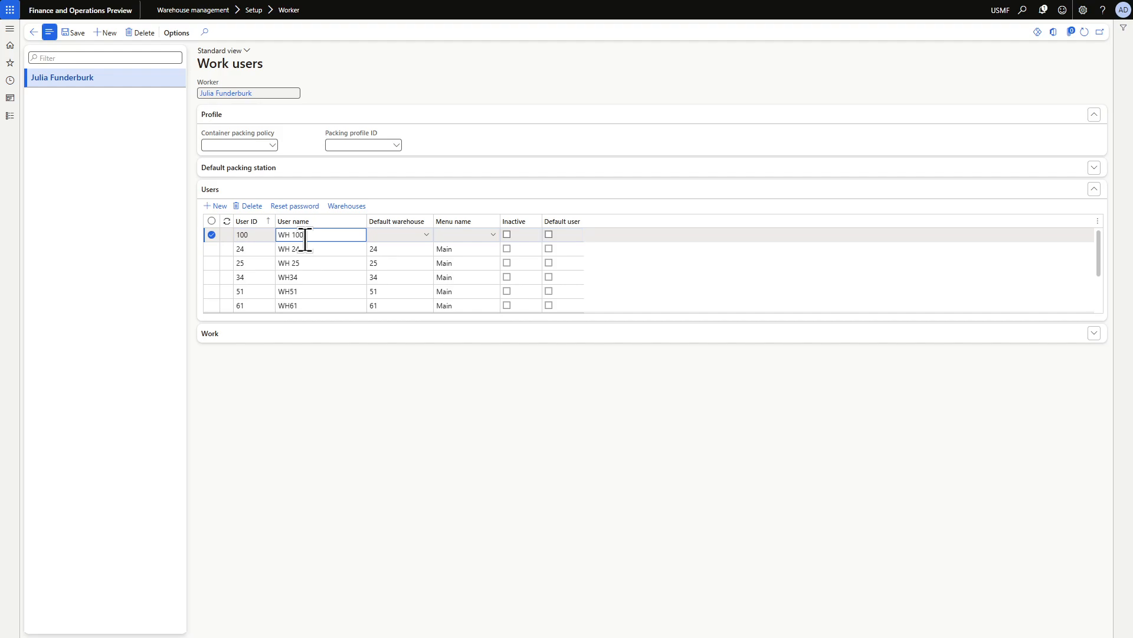
Set the WH 100 user's default warehouse to 100 and menu name to Main, and save the user
click(392, 234)
text(100)
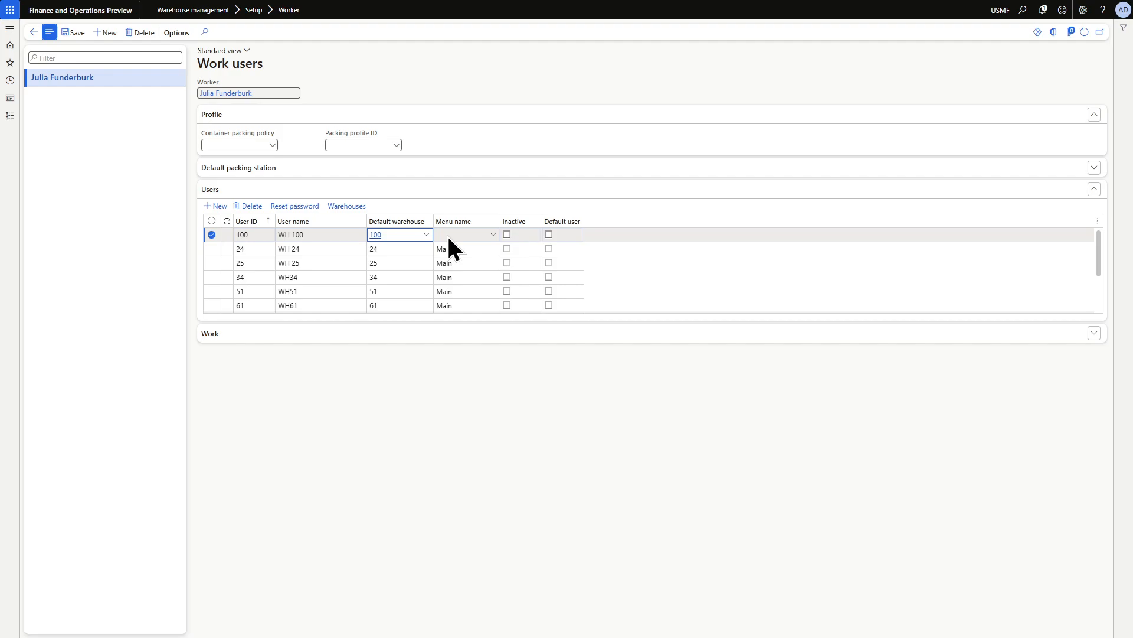
click(466, 235)
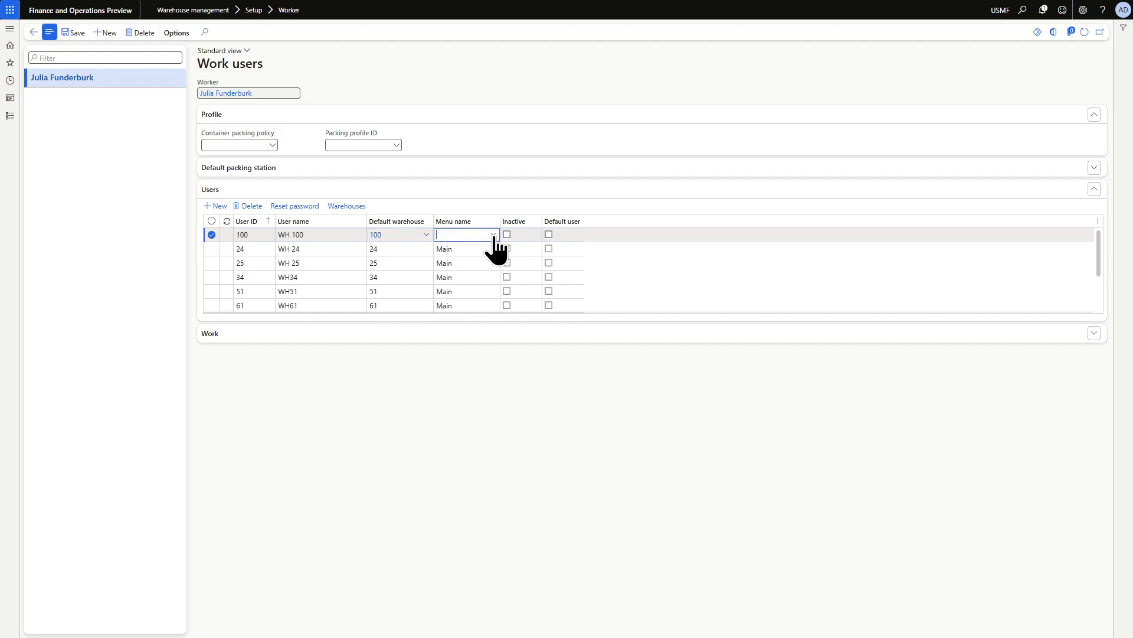
click(493, 235)
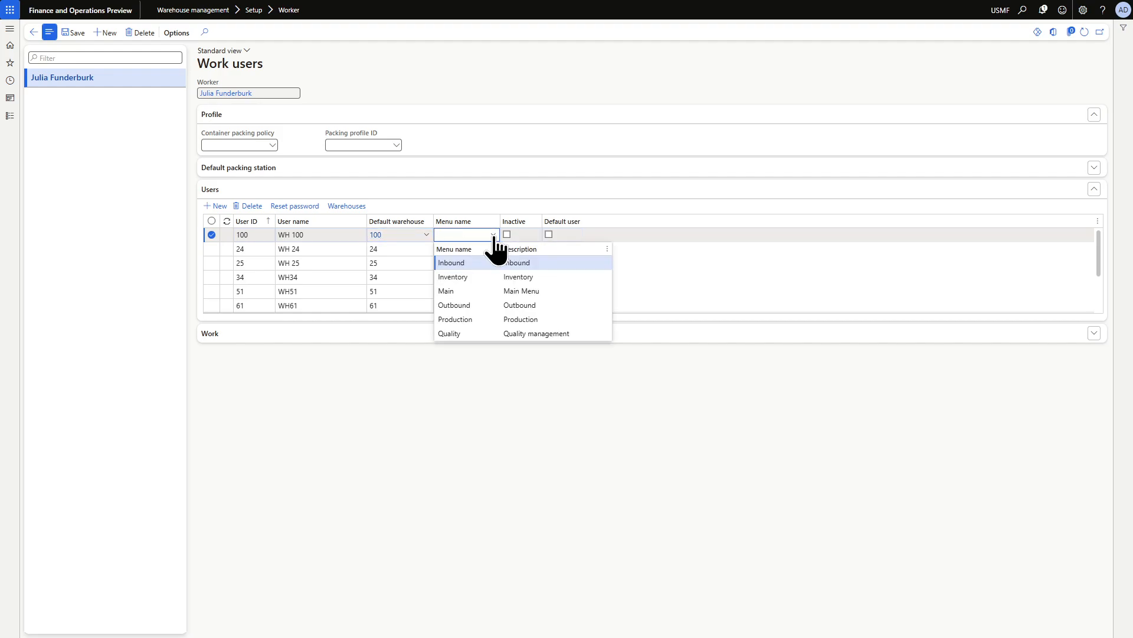
click(476, 294)
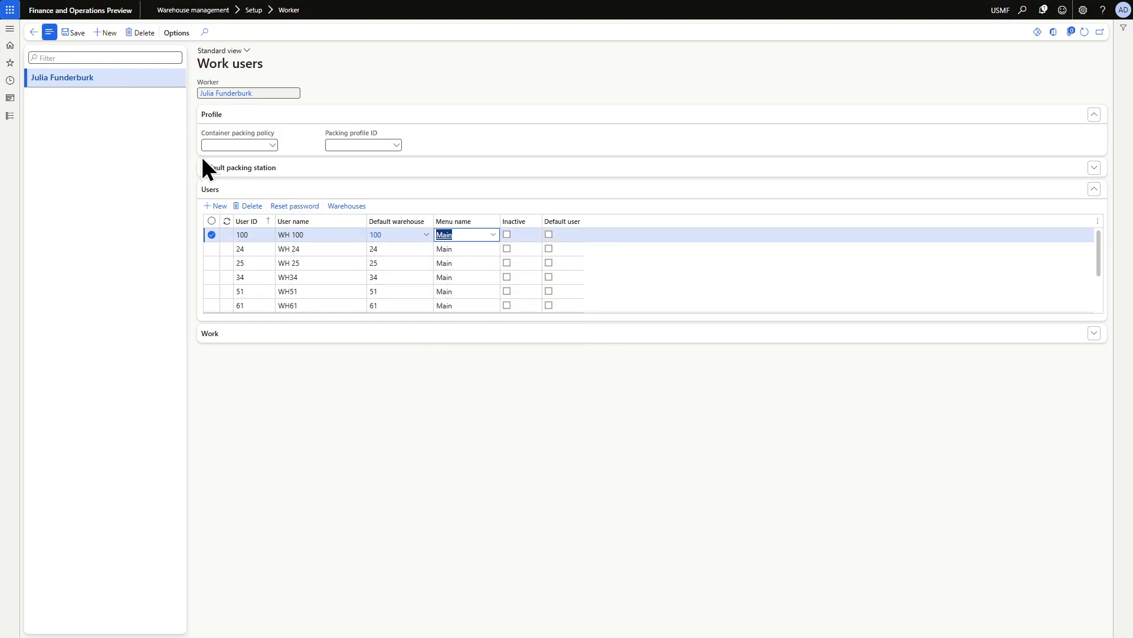
click(77, 37)
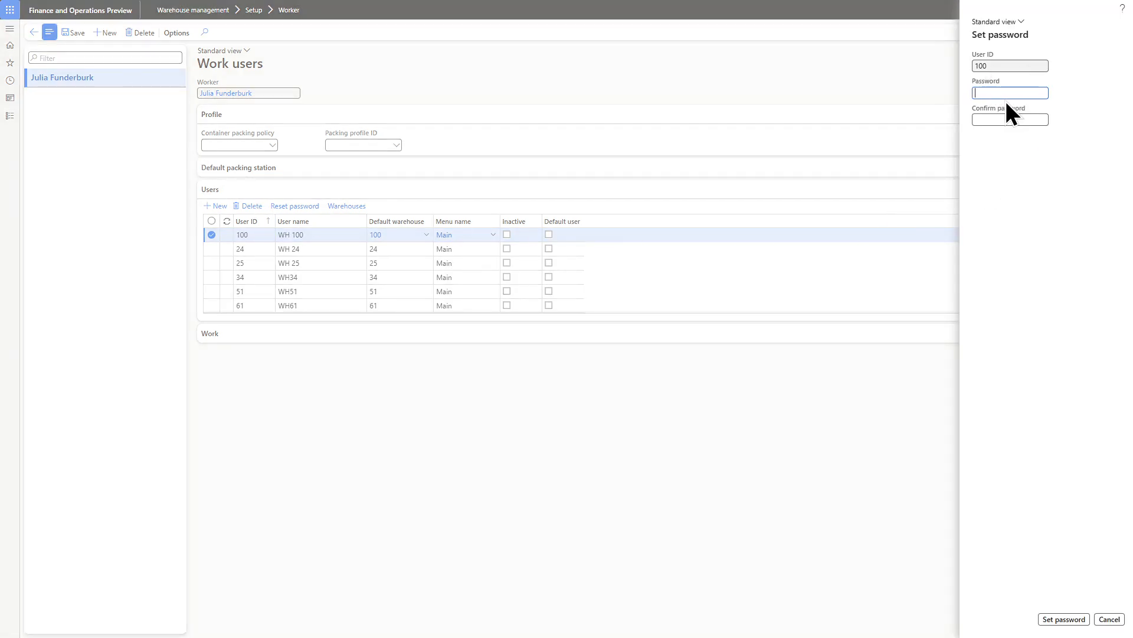
Enter and confirm the password for the WH 100 work user, set it and save the worker record
text(1)
click(998, 119)
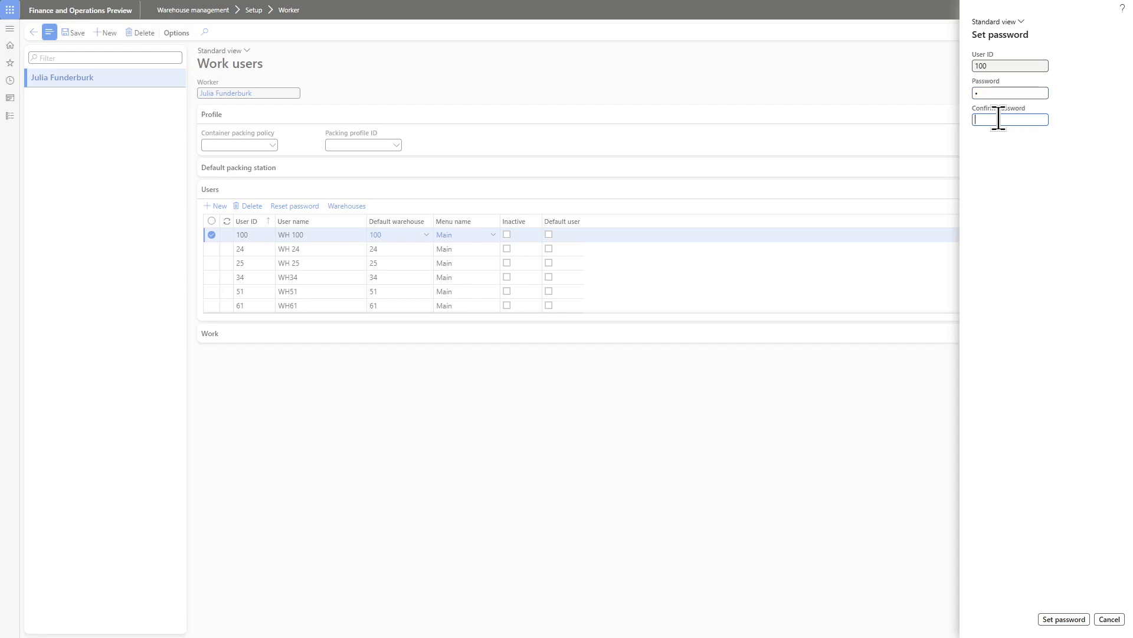
click(1066, 620)
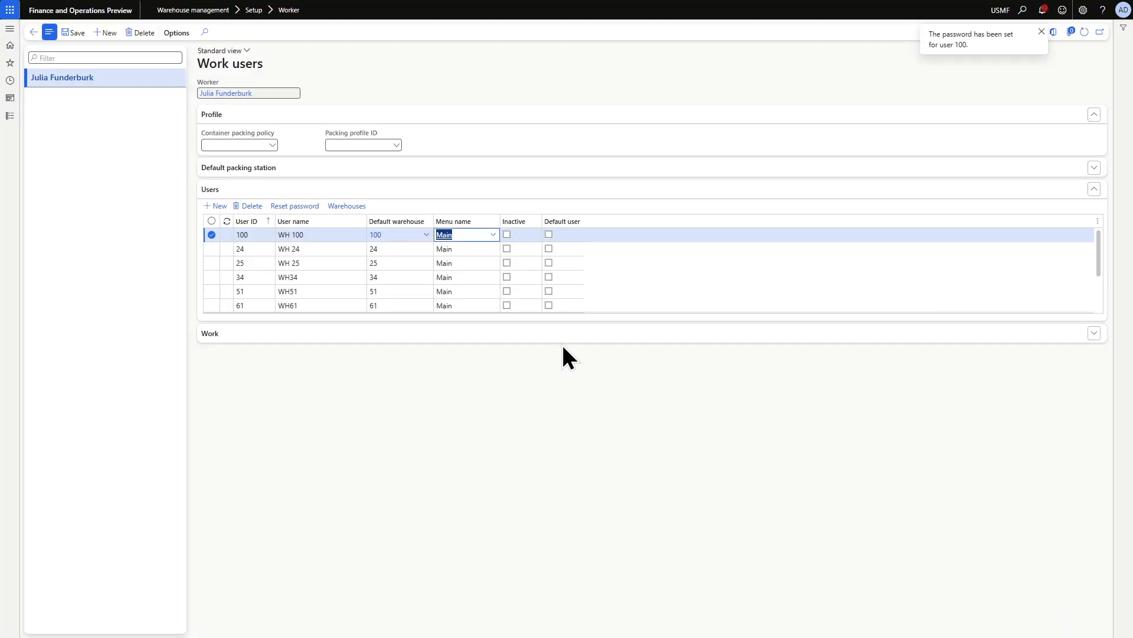
click(77, 34)
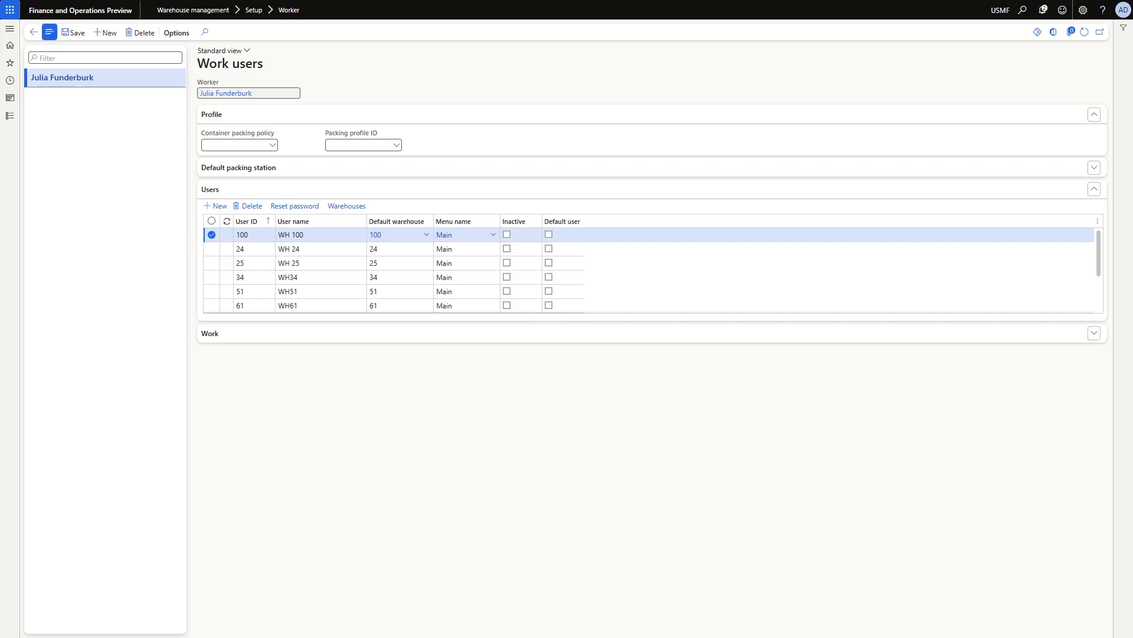
Open the mobile device menu items and examine the settings of Purchase Receive and Purchase Put-away
click(11, 31)
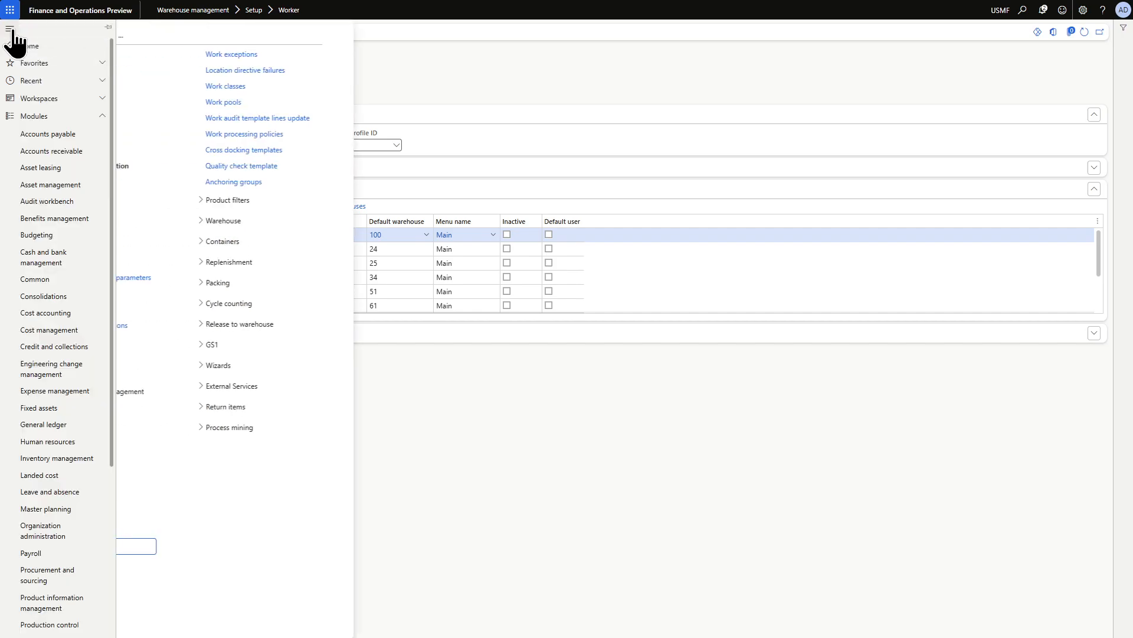
scroll(50, 590, down, 1)
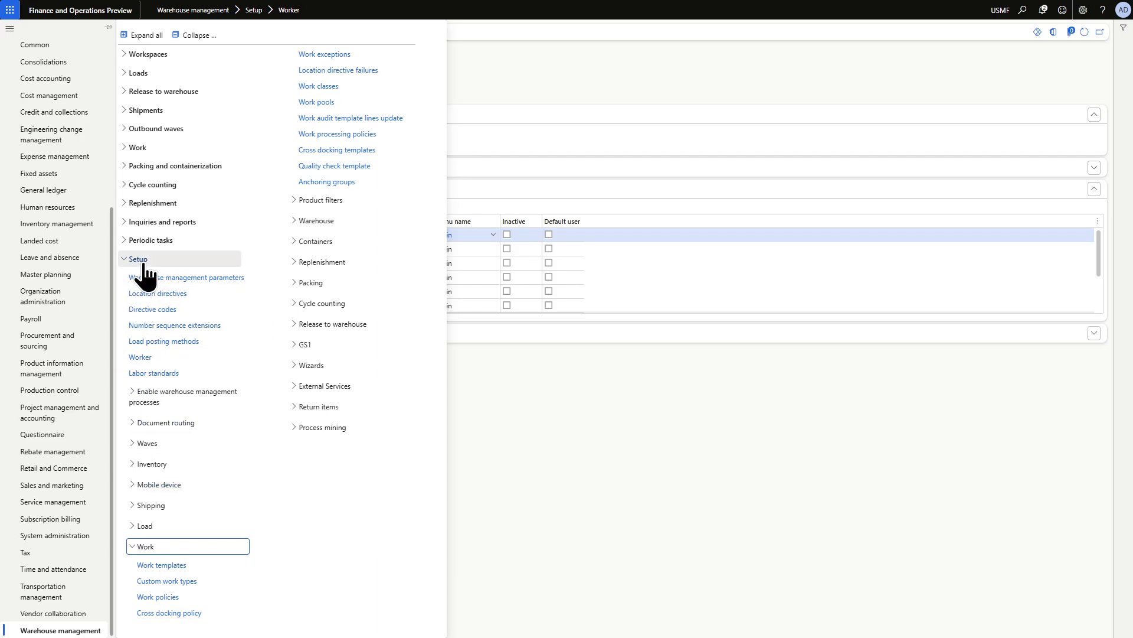
click(158, 485)
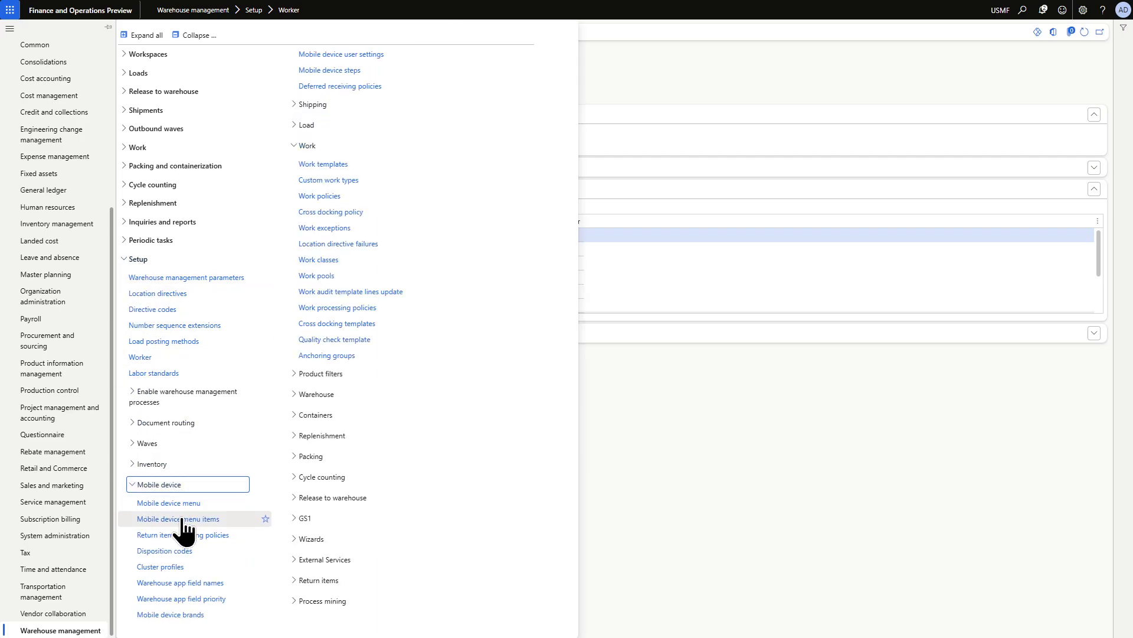
click(182, 518)
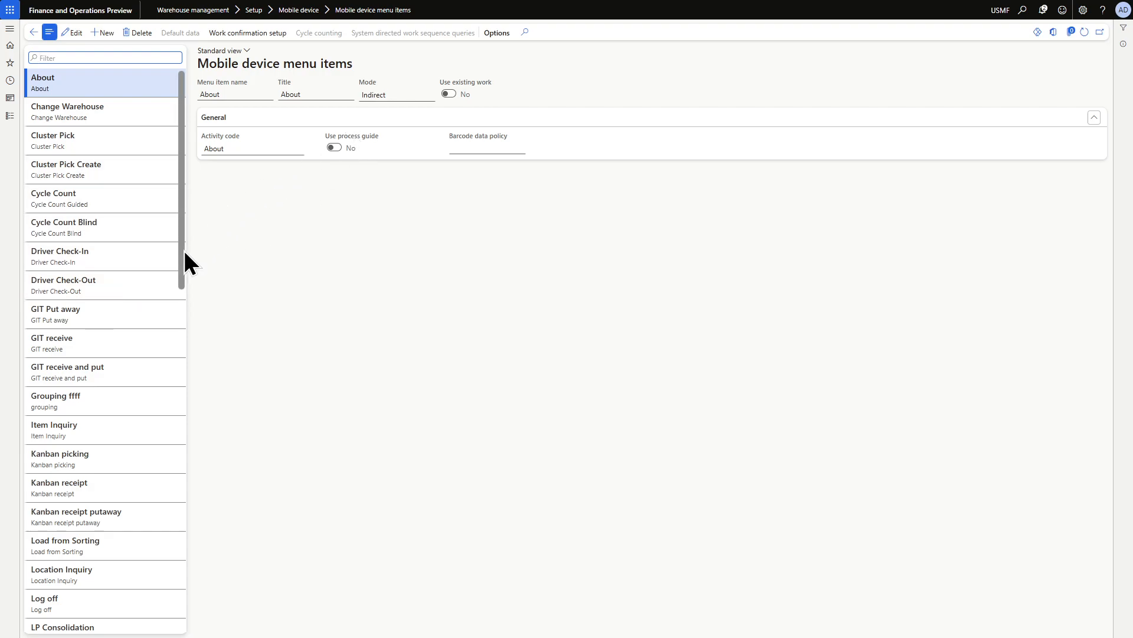
scroll(177, 254, down, 5)
scroll(155, 329, down, 2)
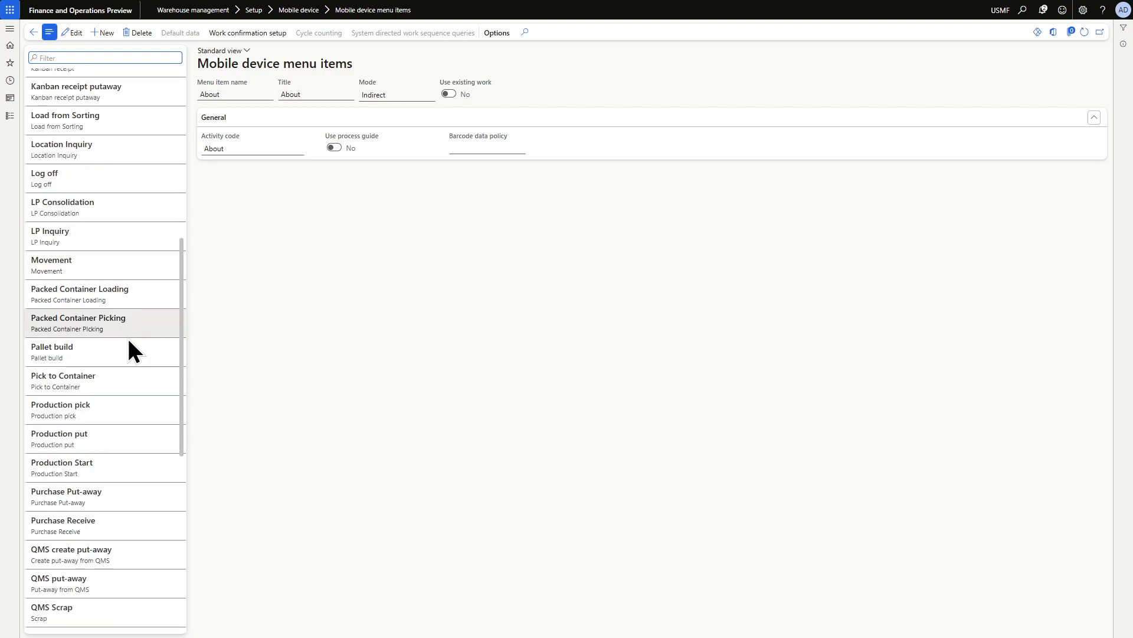
scroll(125, 366, down, 1)
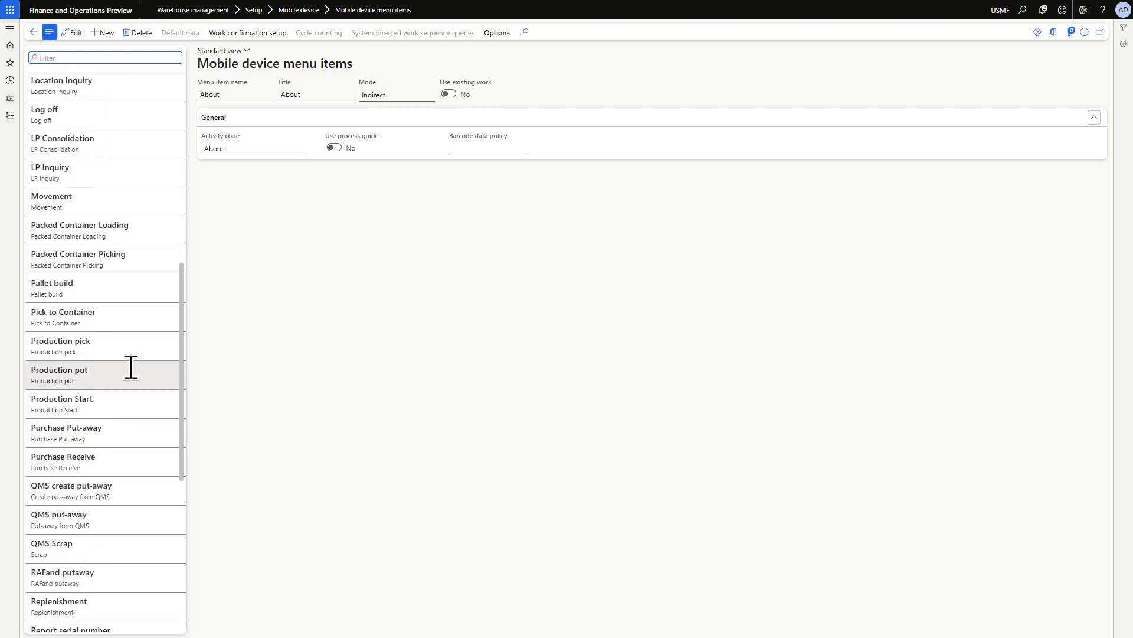
click(105, 458)
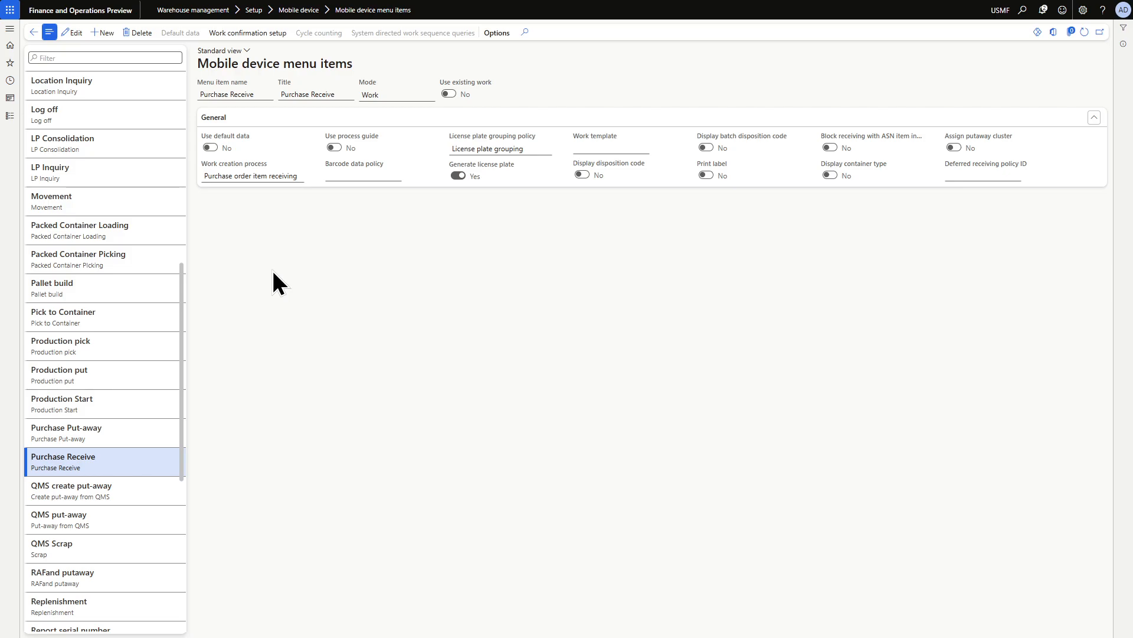
click(95, 434)
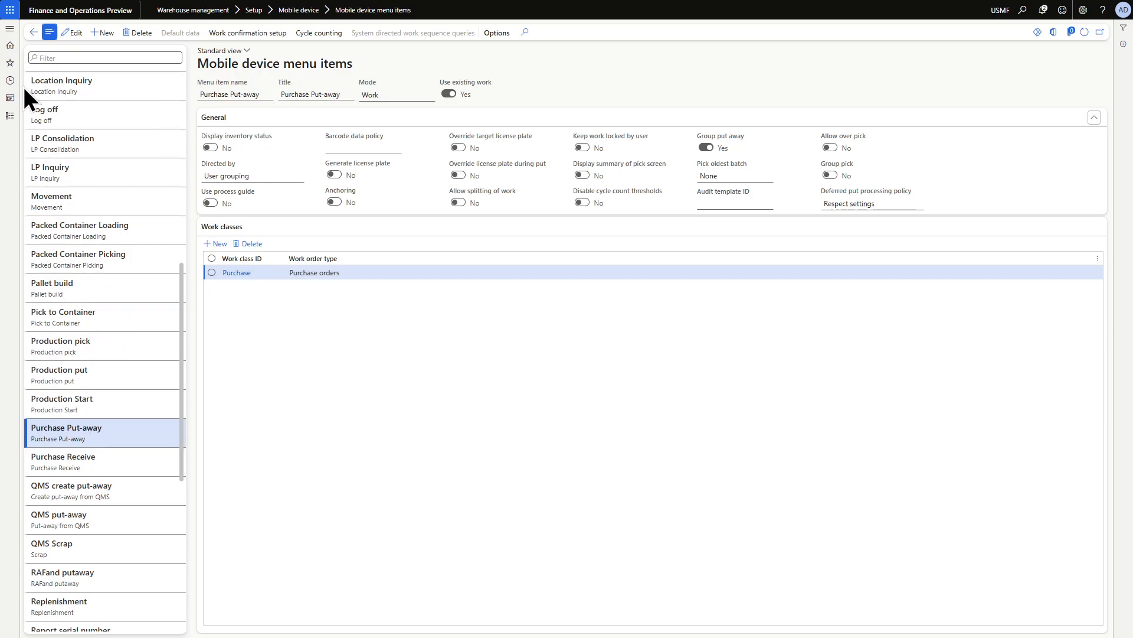
Open the mobile device menu setup and examine the Purchase Receive and Purchase Put-away entries in the Inbound menu
click(10, 33)
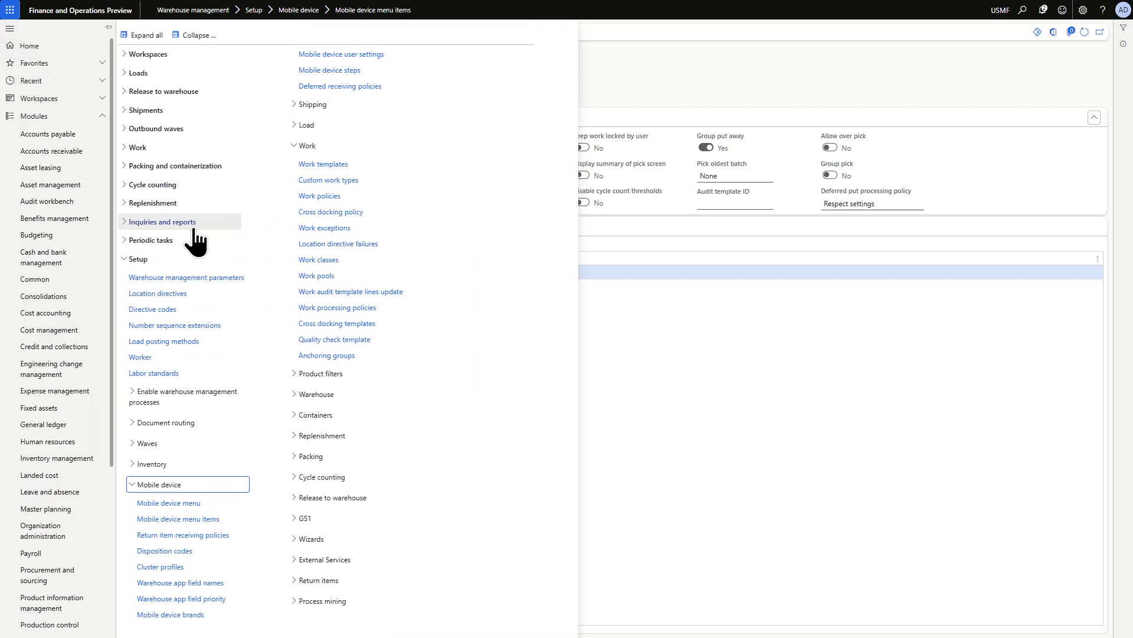
click(175, 503)
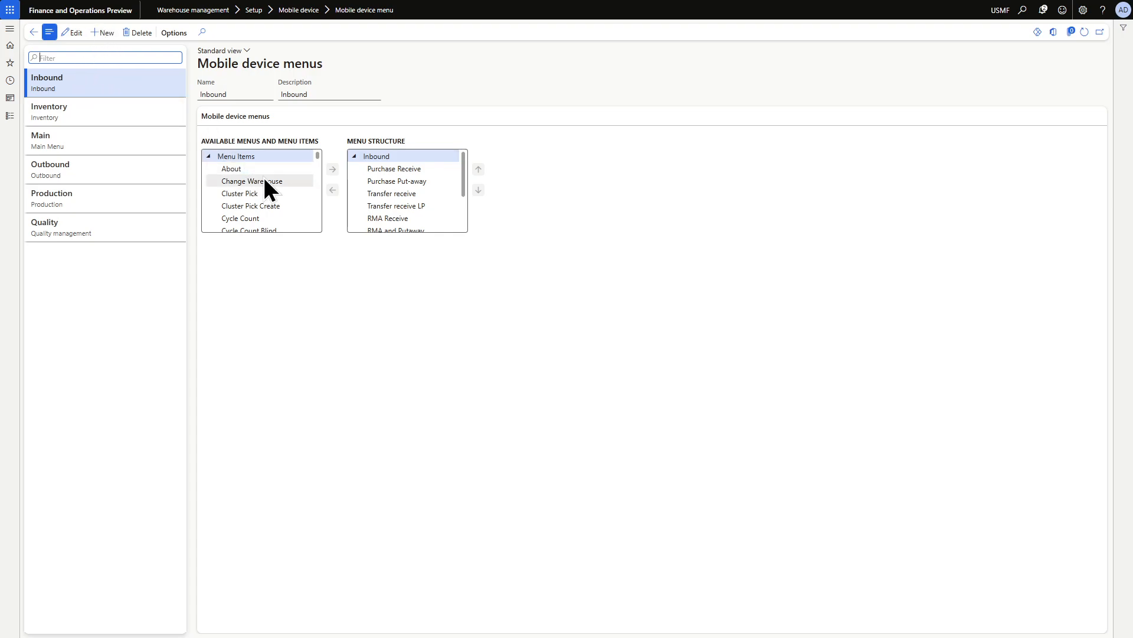
click(397, 168)
click(399, 182)
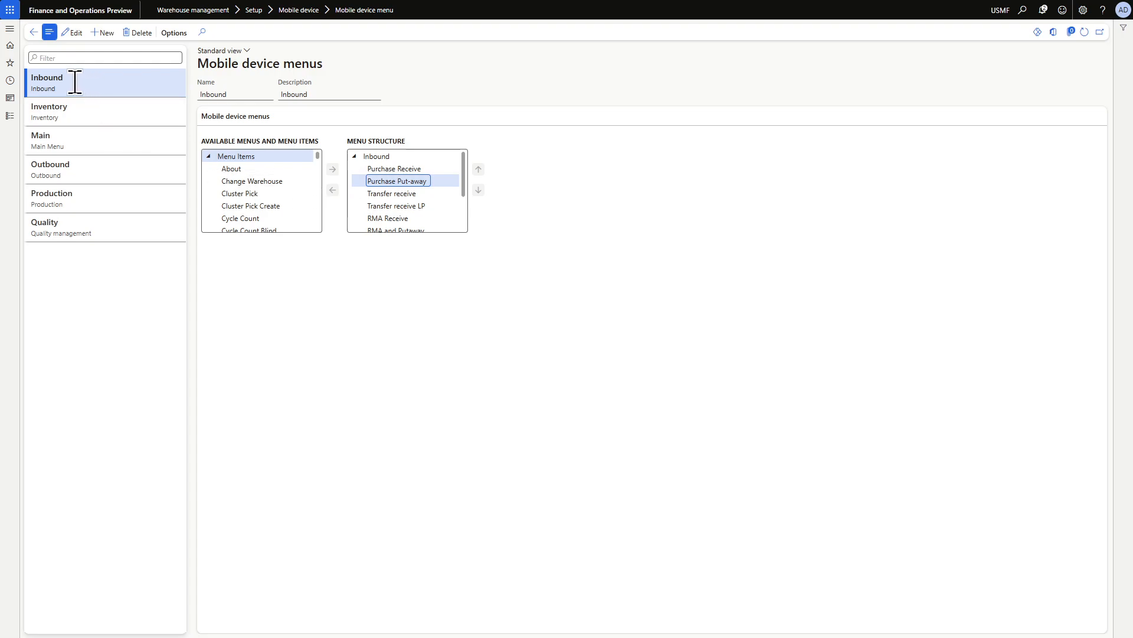
Select the Main mobile device menu and examine its menu structure
click(67, 140)
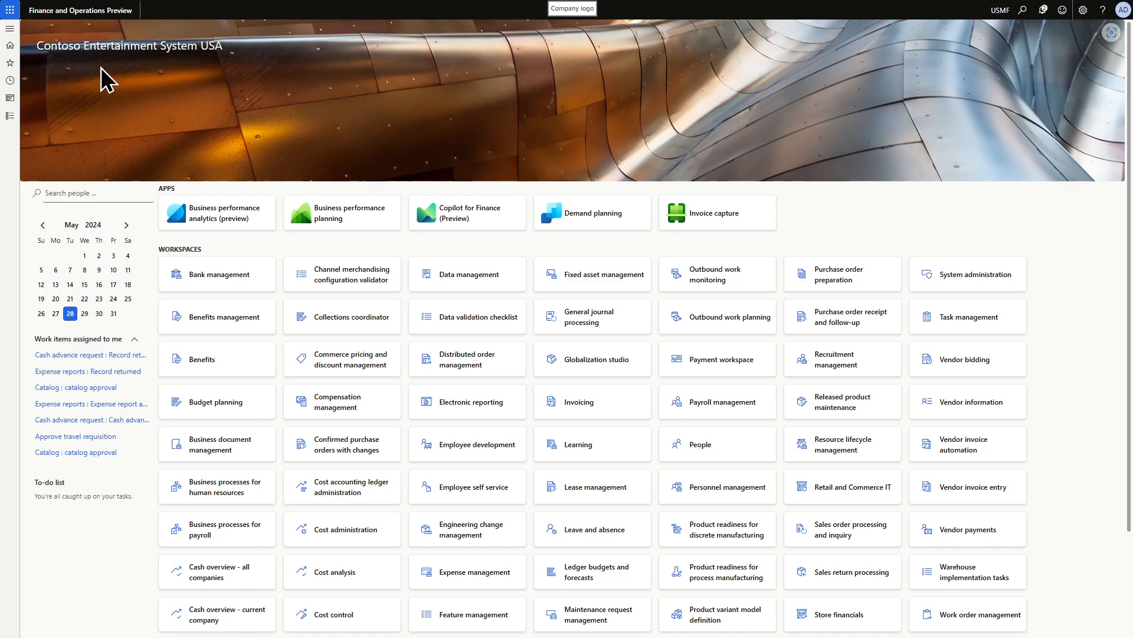
Open the released products list in Product information management and start a new released product
click(10, 29)
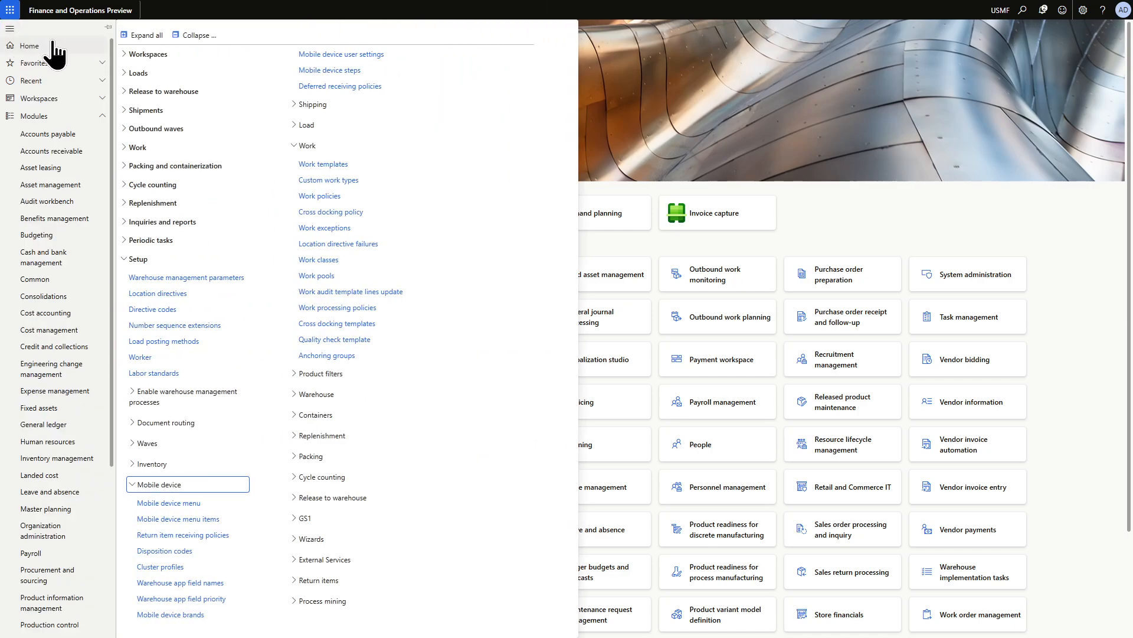
scroll(51, 341, down, 4)
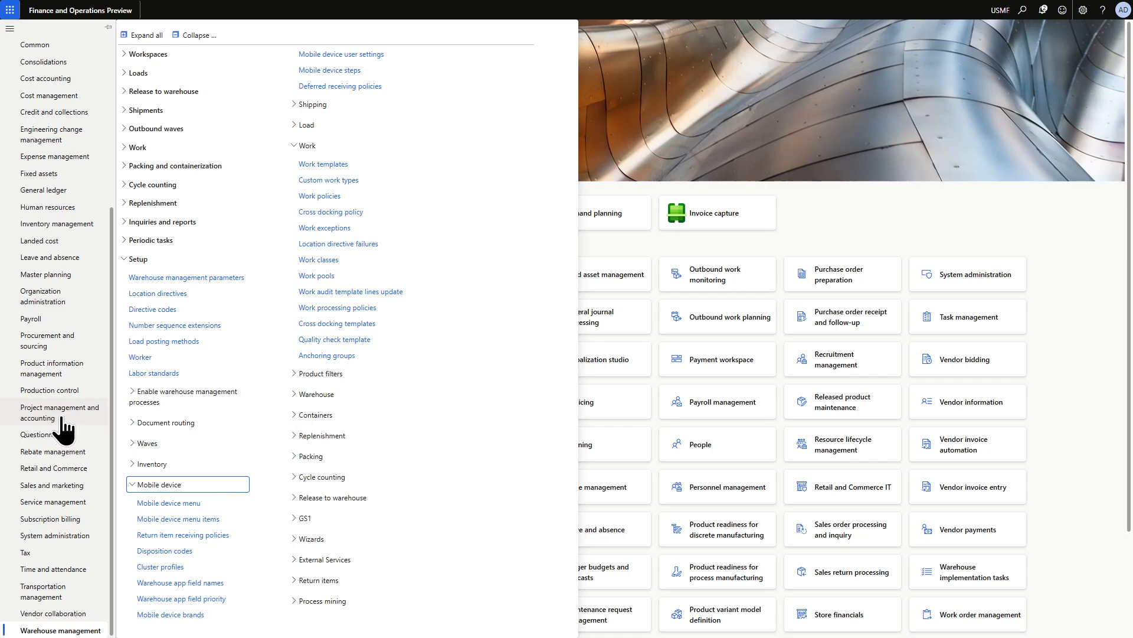
click(52, 369)
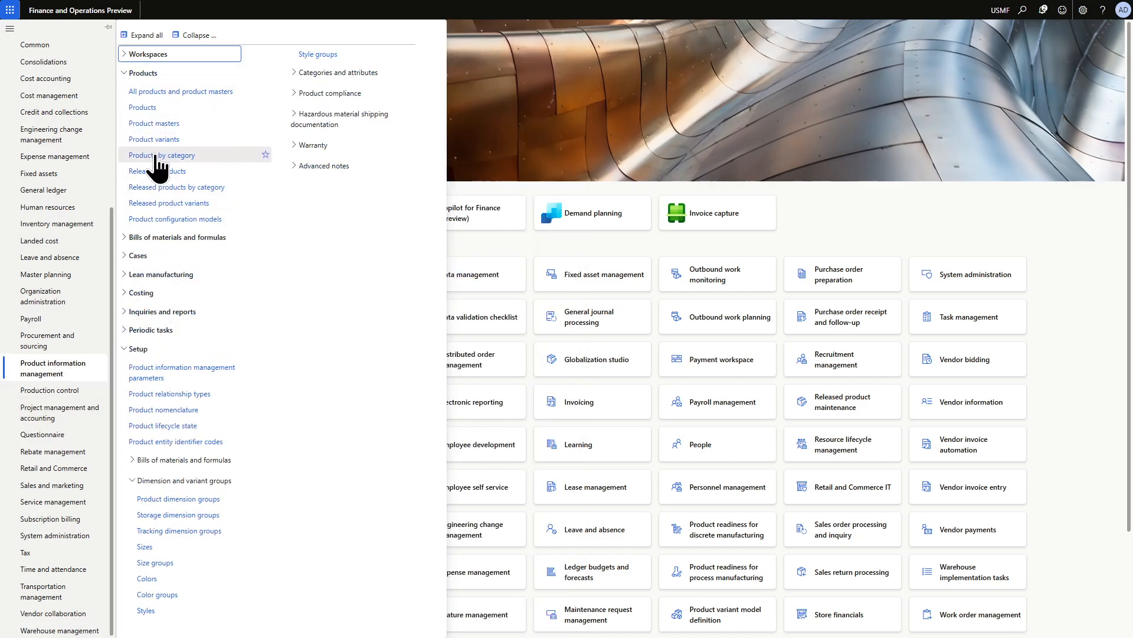
click(155, 171)
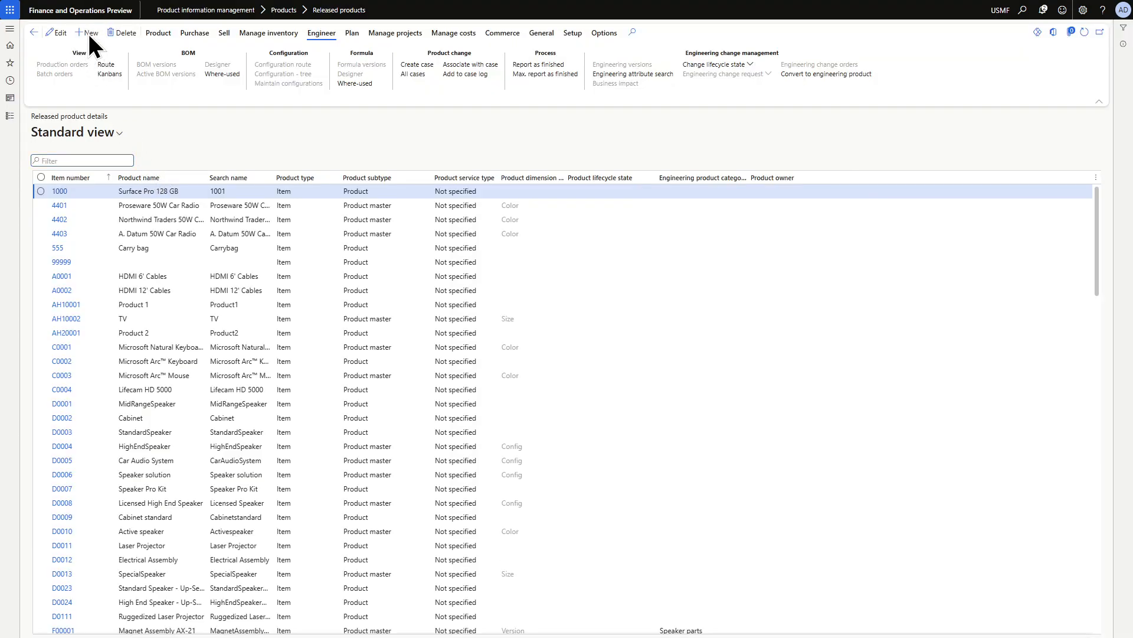
click(87, 33)
Enter WMS0001 as both the product number and the product name of the new released product
click(882, 164)
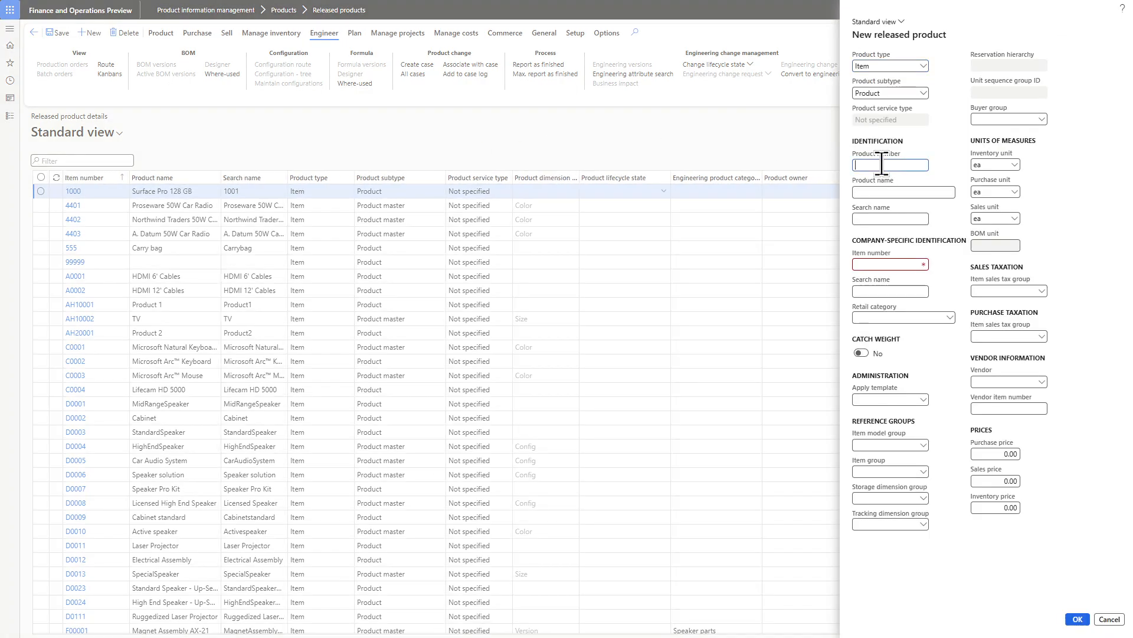
text(WMS0001)
double_click(896, 165)
key(ctrl+c)
click(897, 193)
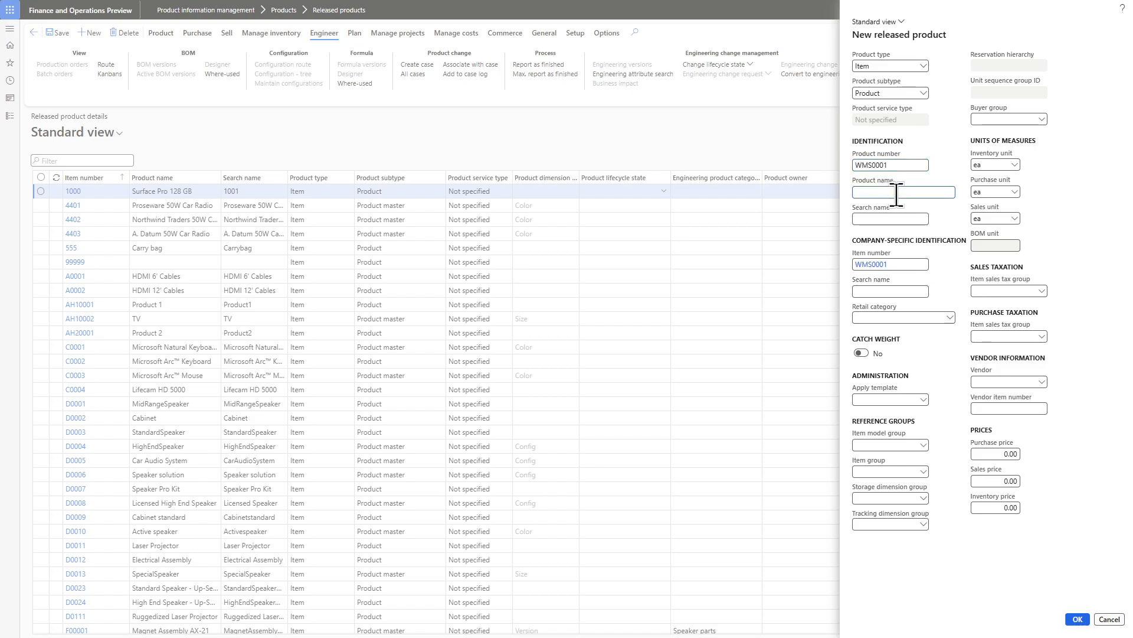
key(ctrl+v)
key(Tab)
click(945, 253)
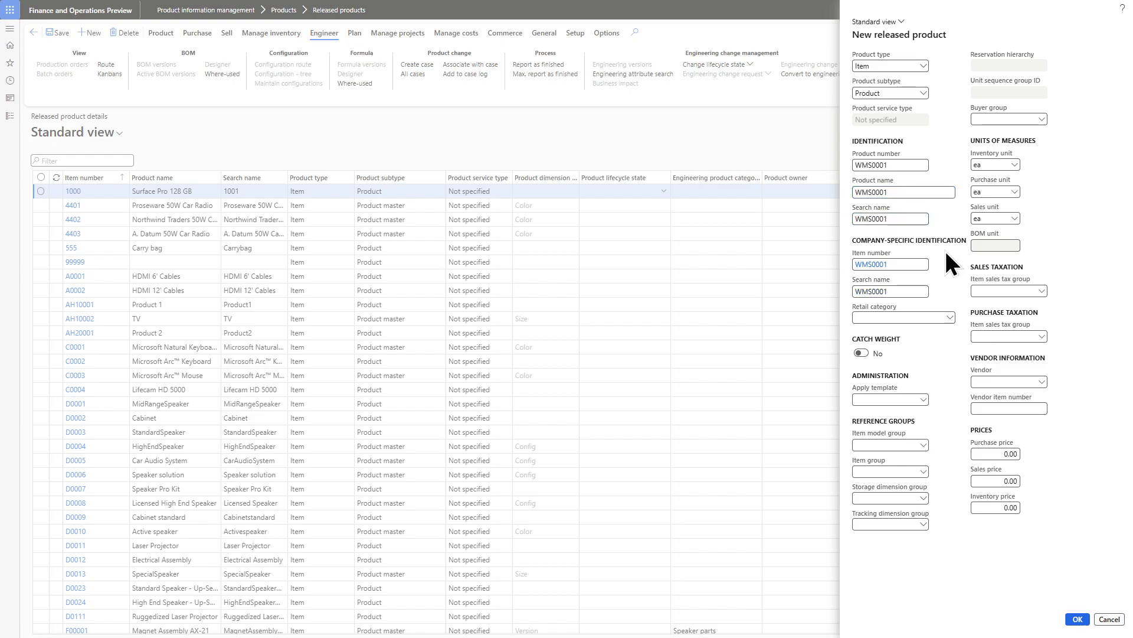
Set the item model group to FIFO, the item group to Audio and the storage dimension group to Ware
click(924, 445)
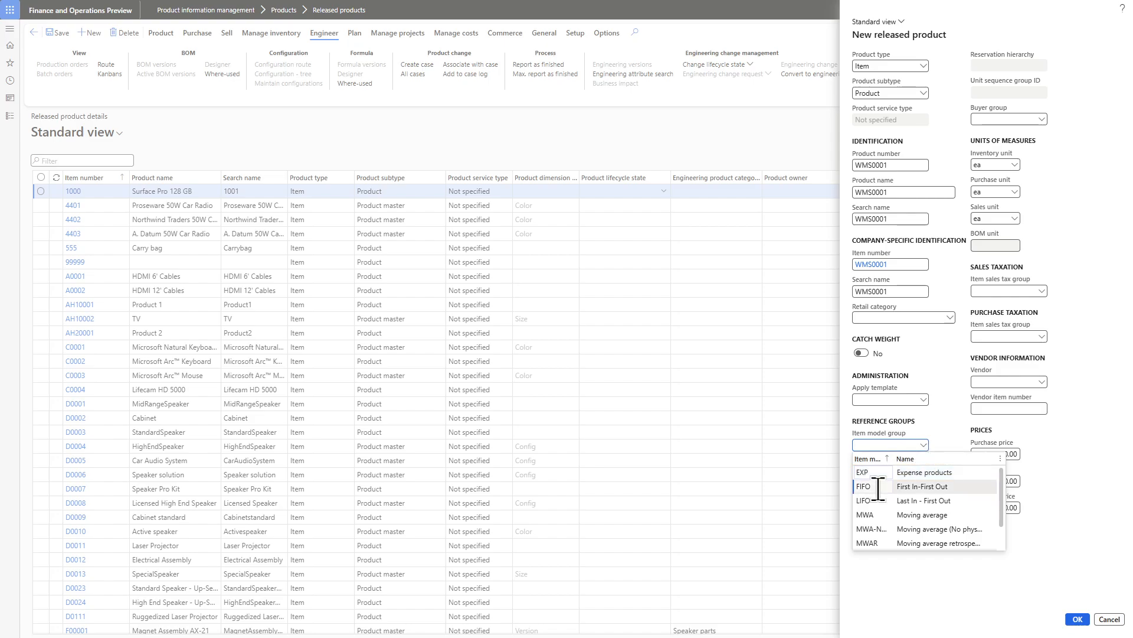
click(923, 496)
click(917, 472)
text(Audio)
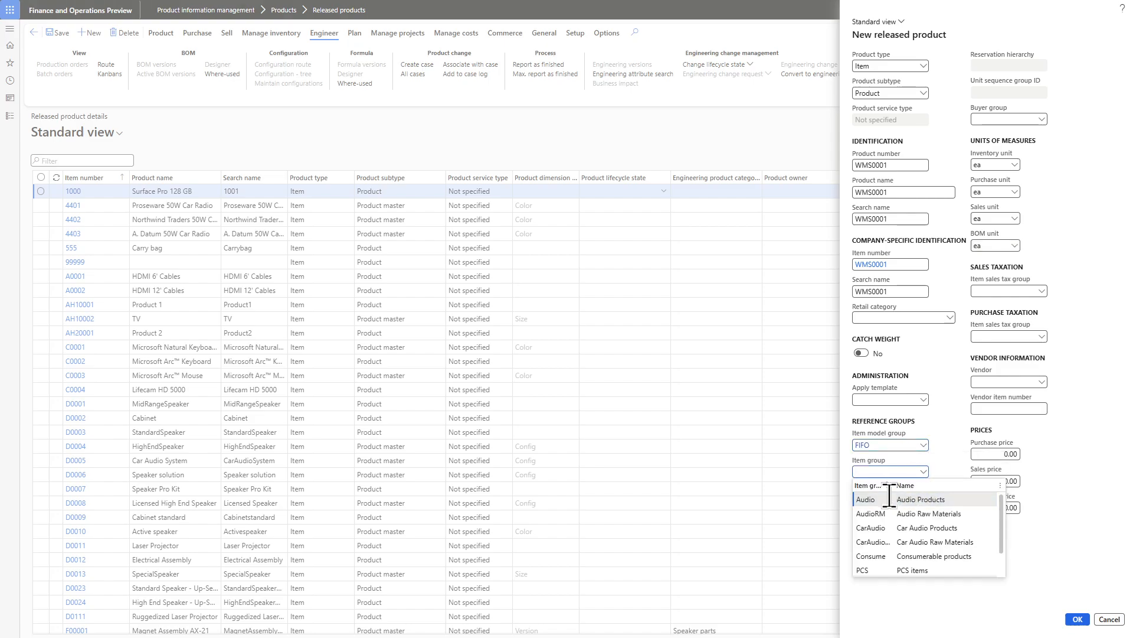
click(924, 499)
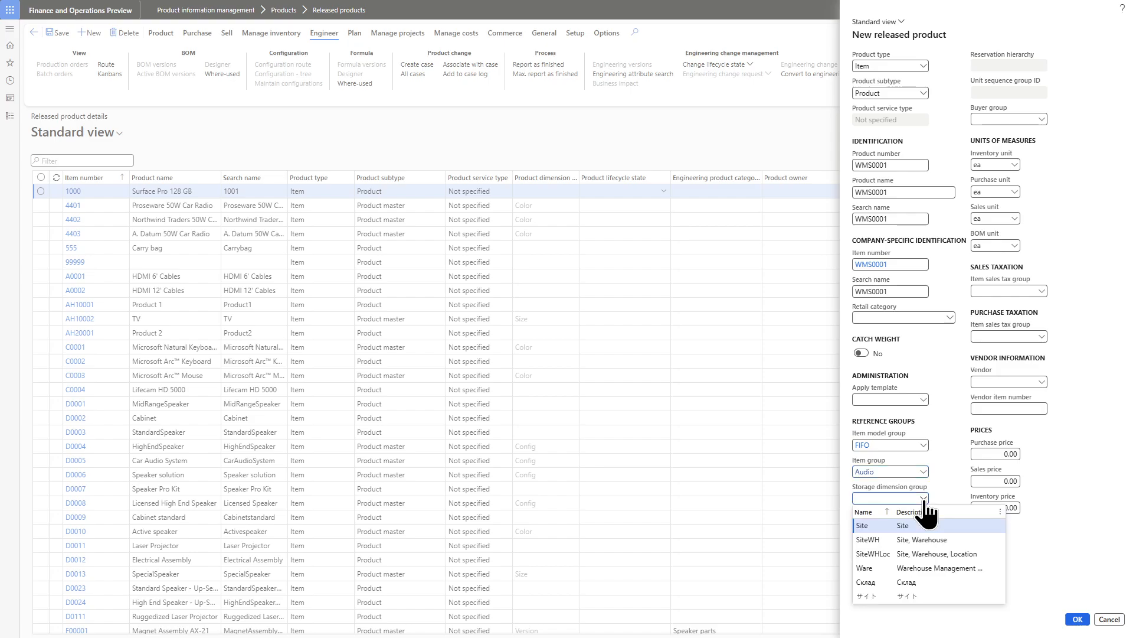
click(906, 567)
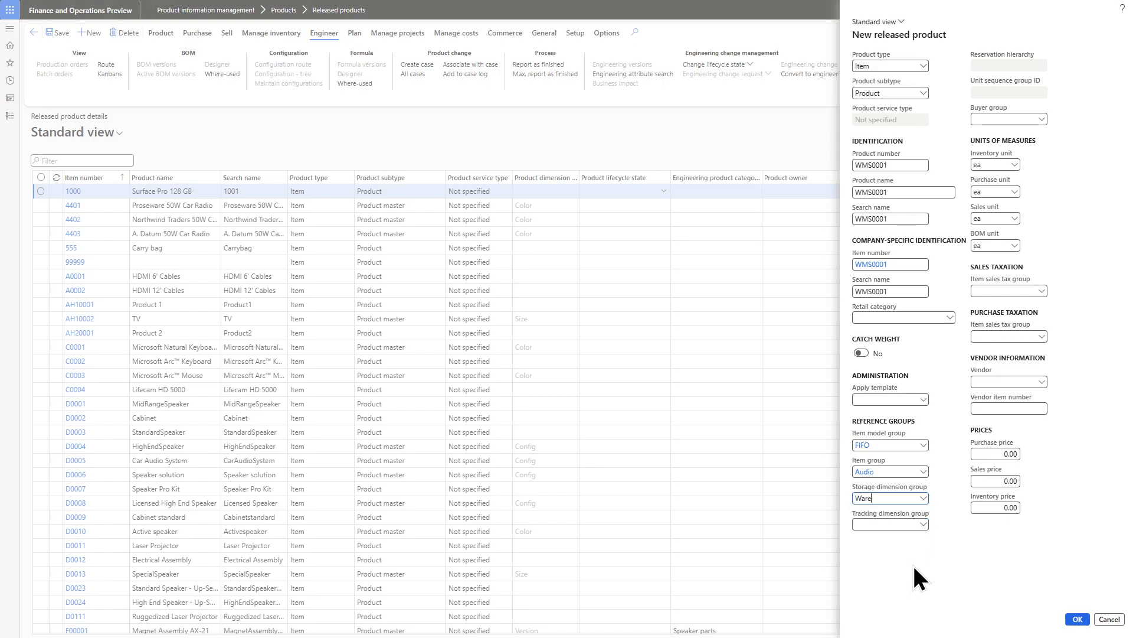
View the details of the Ware storage dimension group, examine its active dimensions and warehouse-specific setup, and return to the new product
right_click(923, 496)
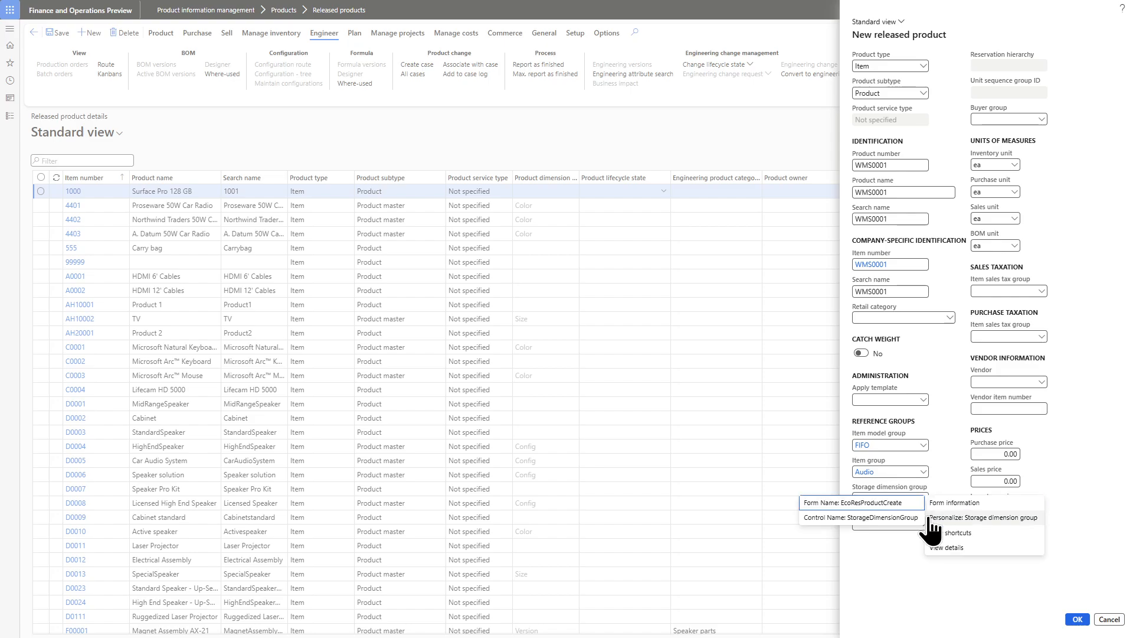
click(940, 546)
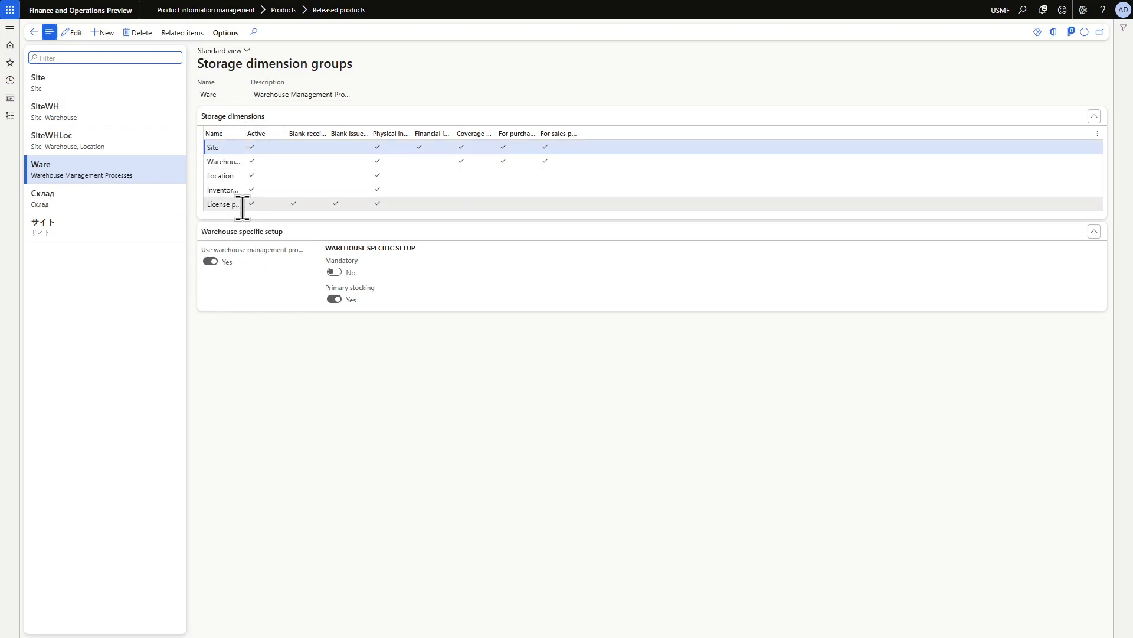
click(34, 33)
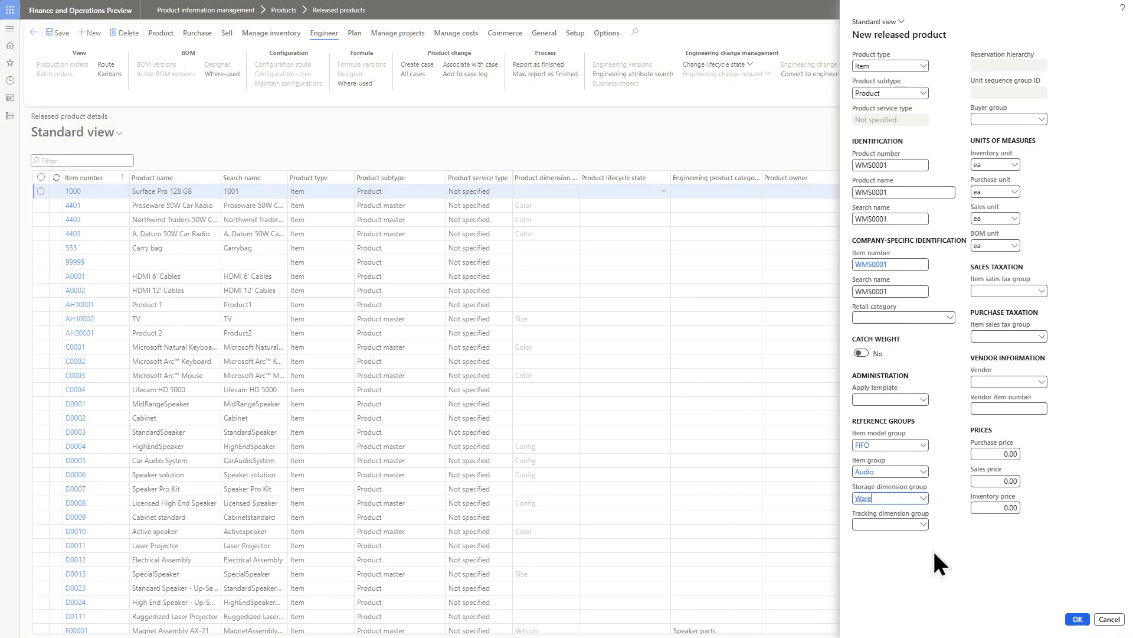
Set the tracking dimension group to None, the unit sequence group ID to ea and the reservation hierarchy to Default
click(921, 525)
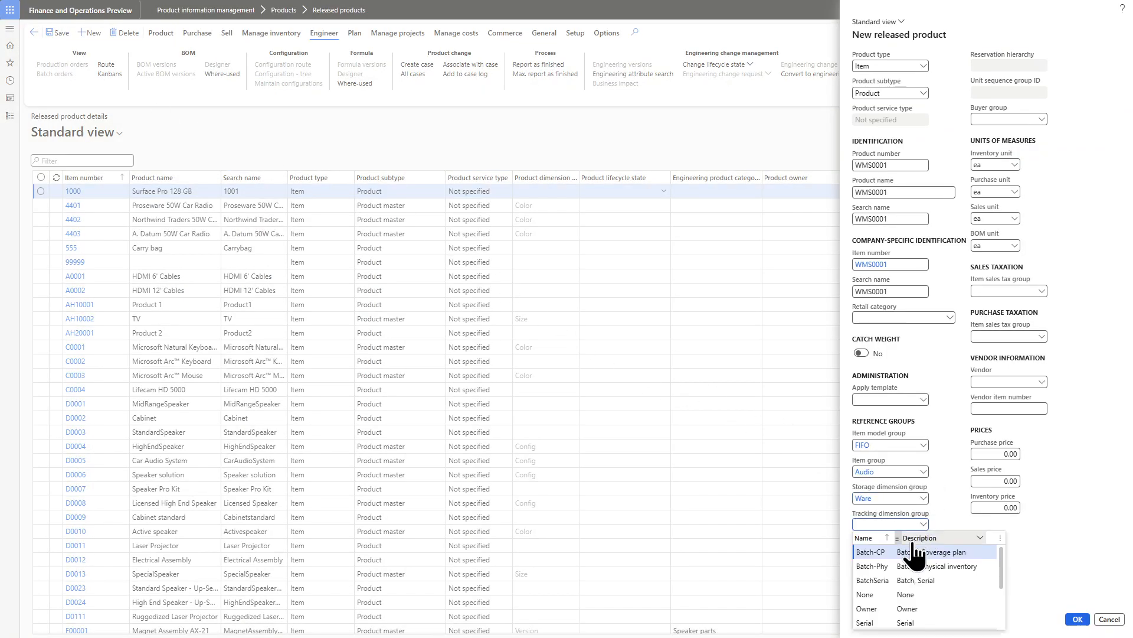
click(889, 595)
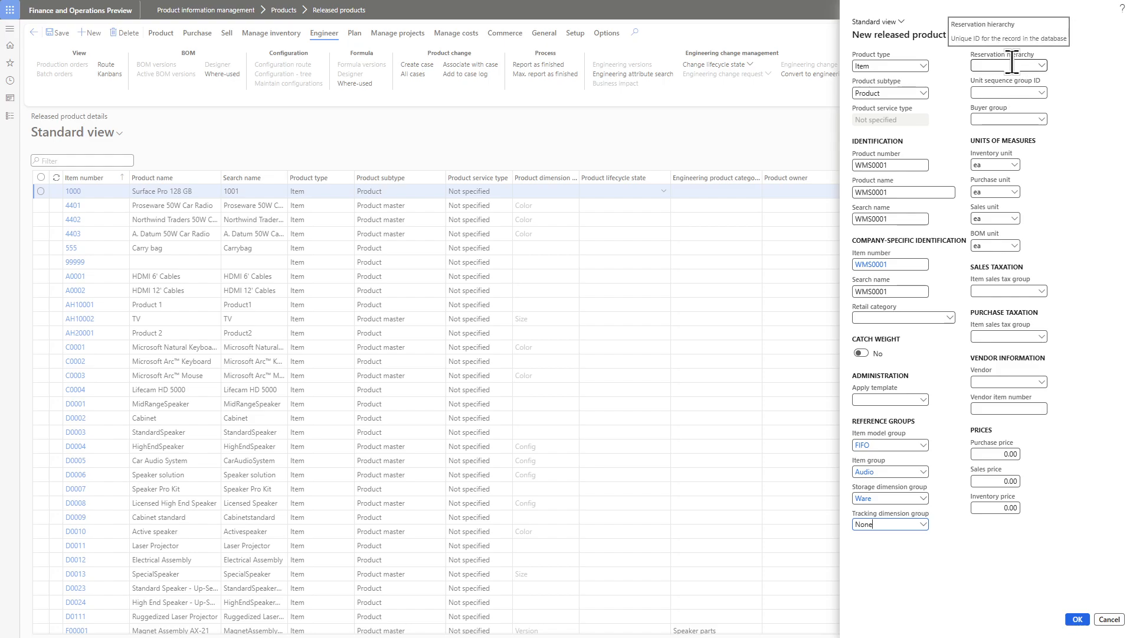
click(1042, 93)
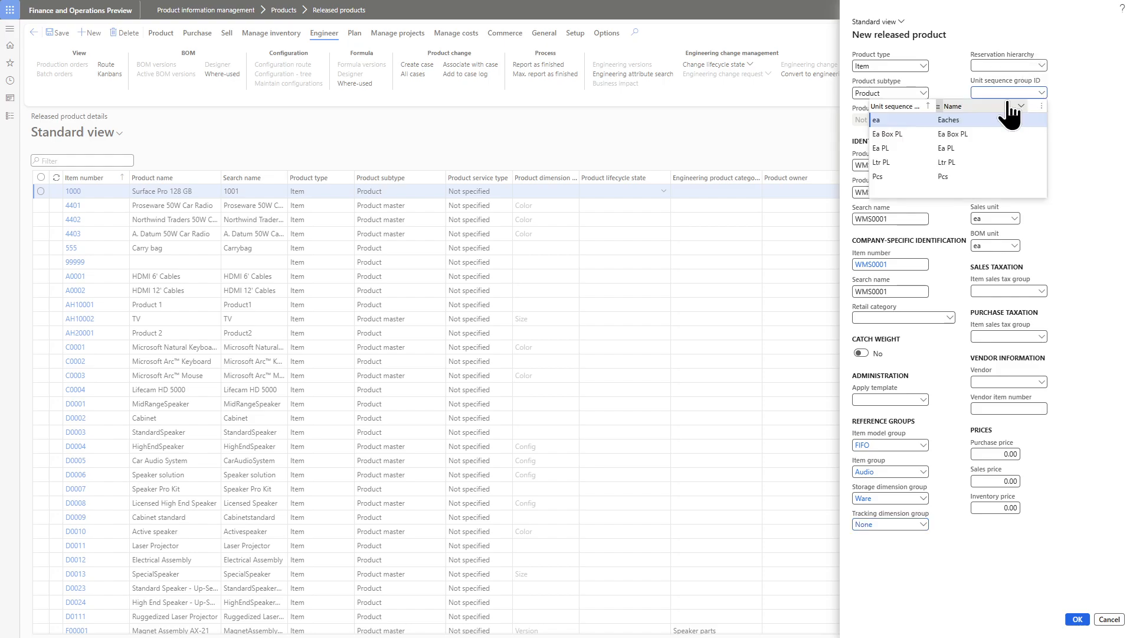
click(912, 121)
click(1029, 67)
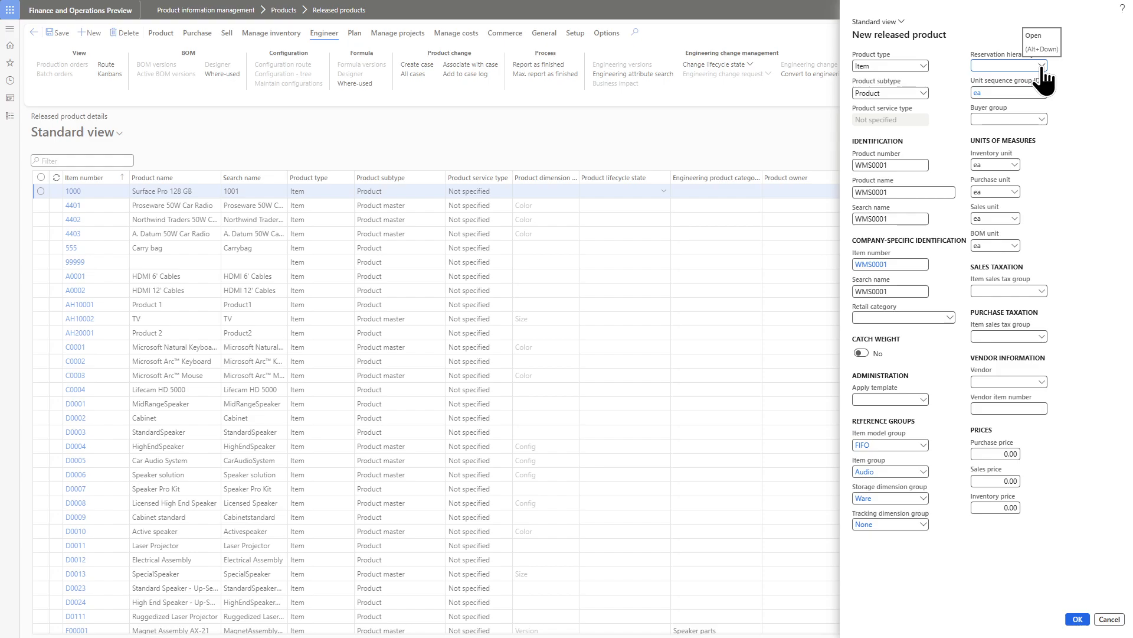
click(1041, 66)
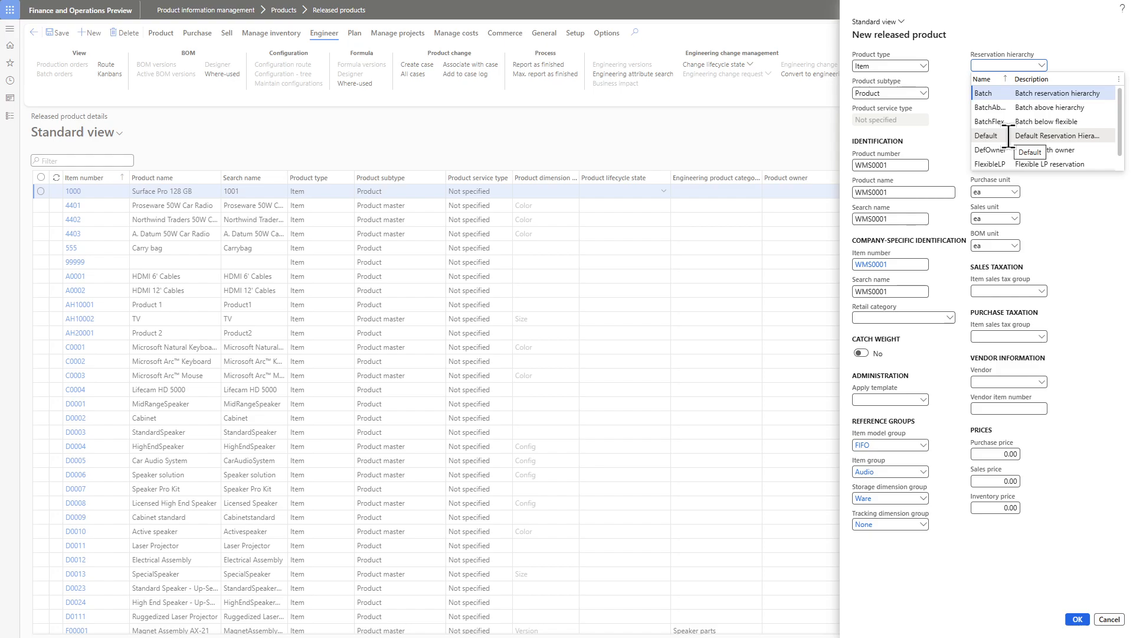
click(1009, 136)
View the details of the Default reservation hierarchy and the ea unit sequence group, returning to the new product after each
right_click(1041, 66)
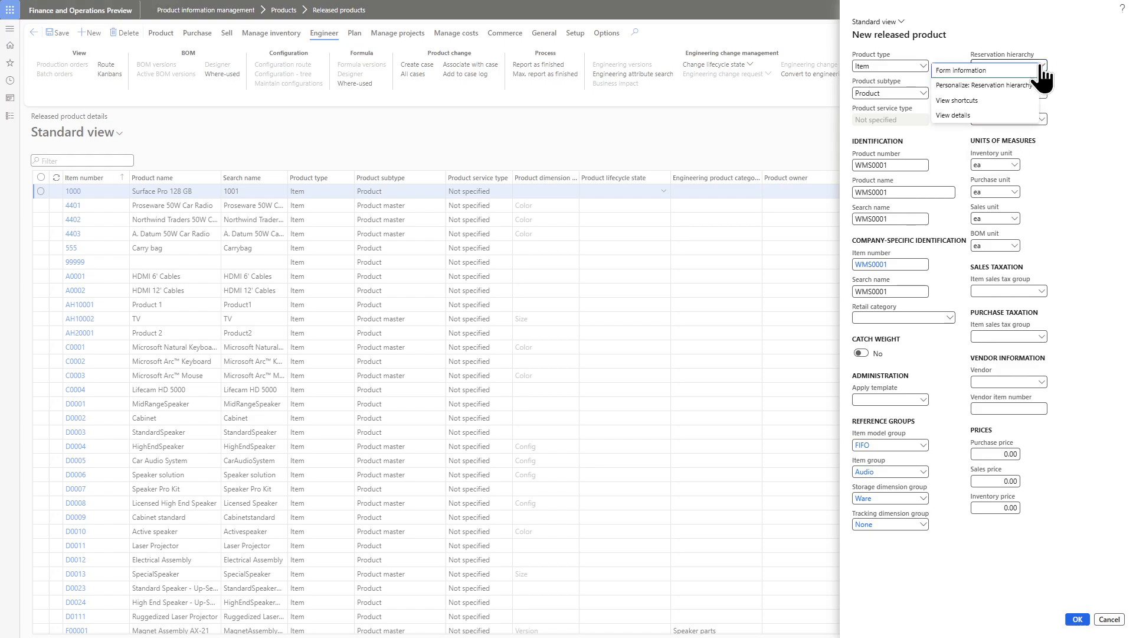
click(1002, 117)
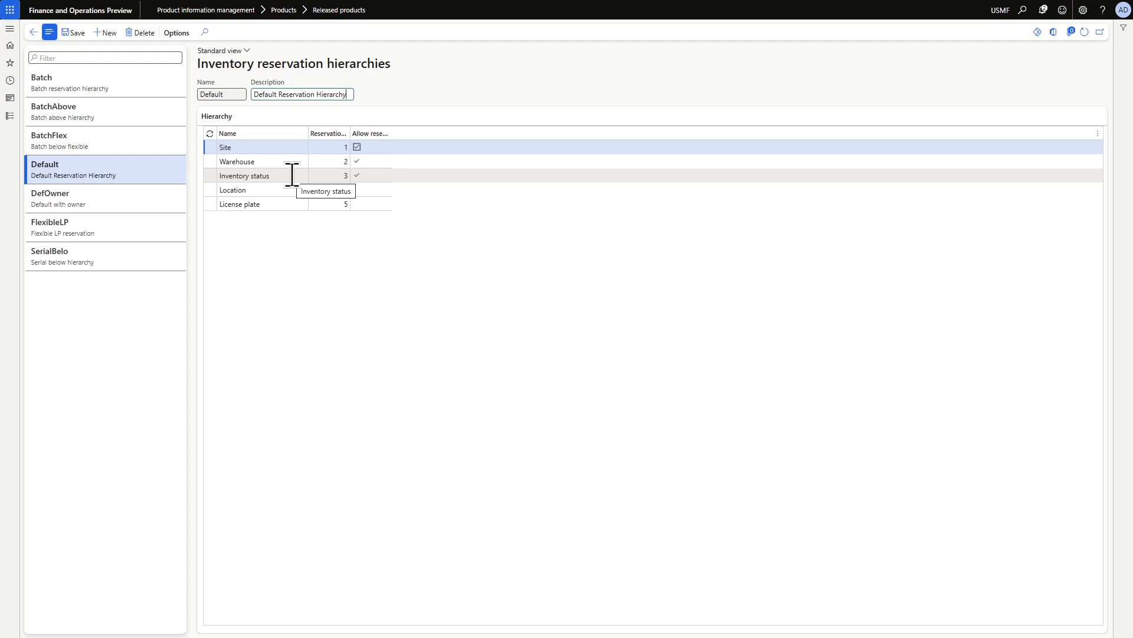
click(33, 33)
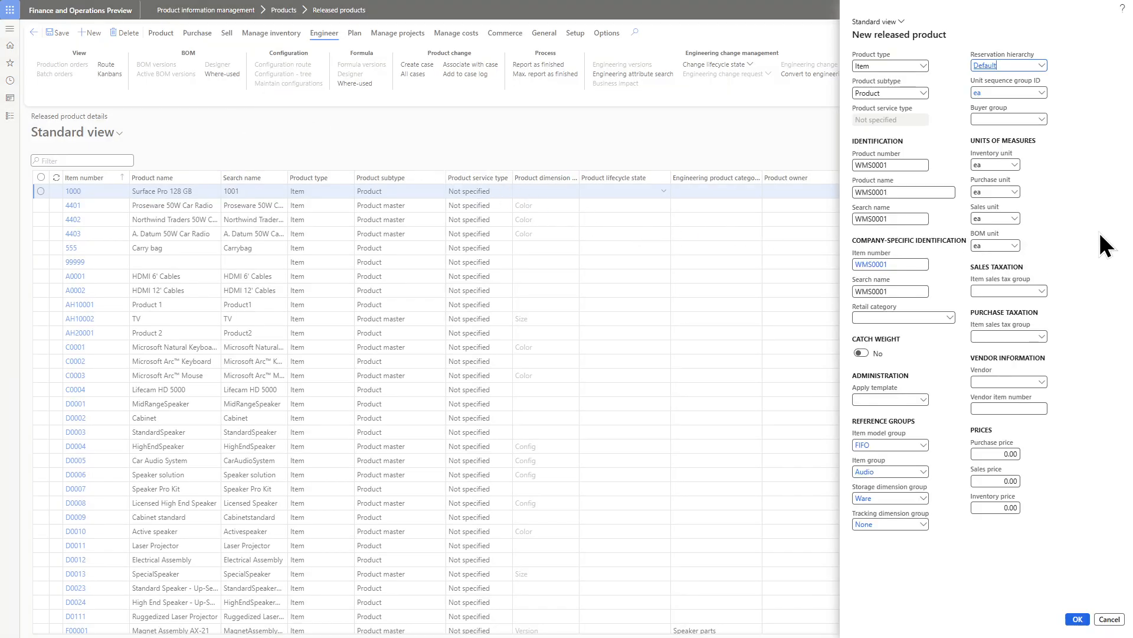
right_click(1041, 96)
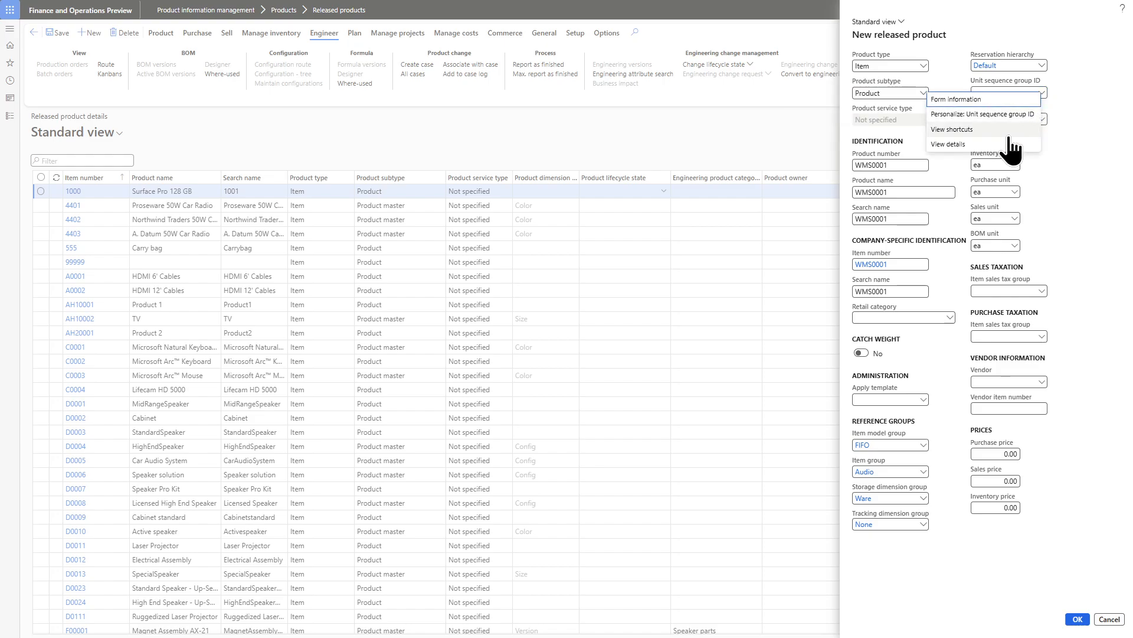
click(989, 144)
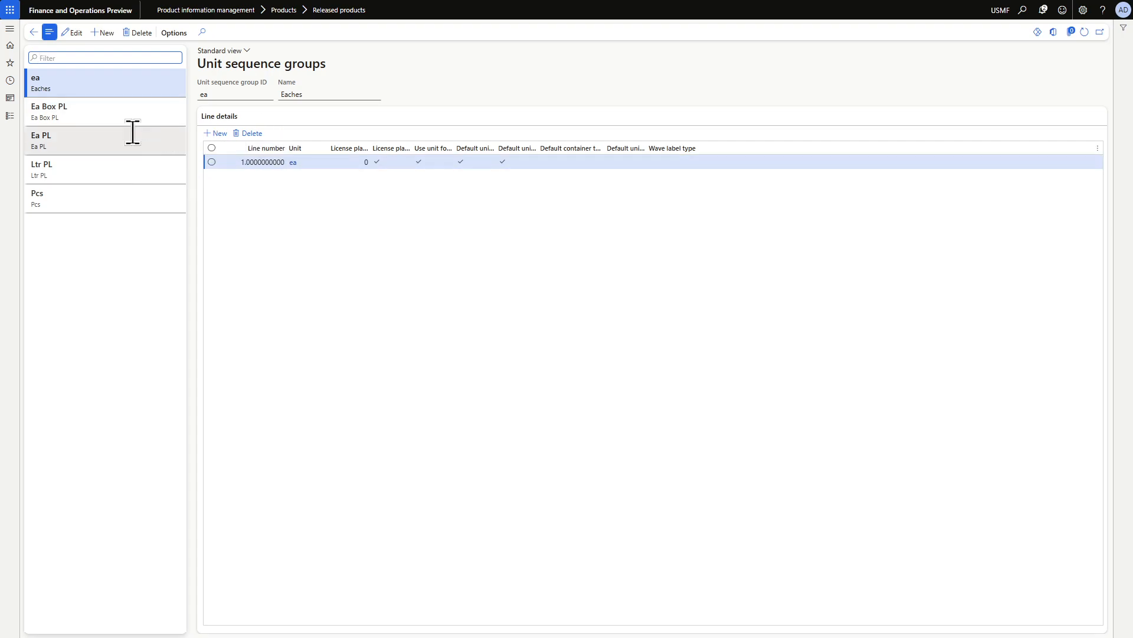
click(36, 32)
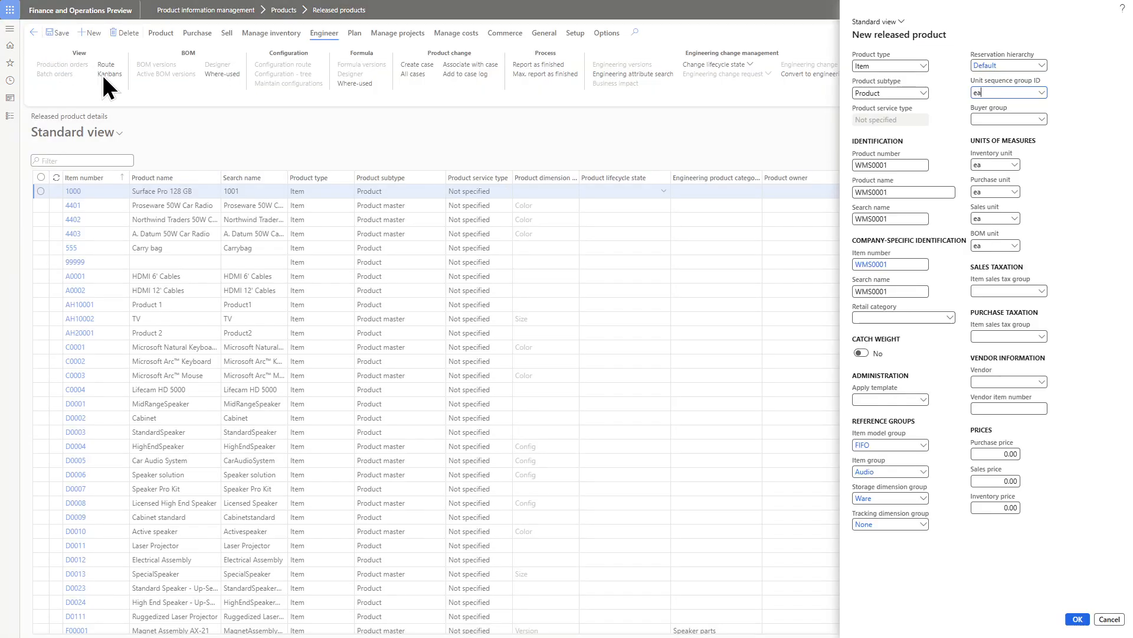
Create the released product WMS0001, validate it and dismiss the validation message
click(1078, 619)
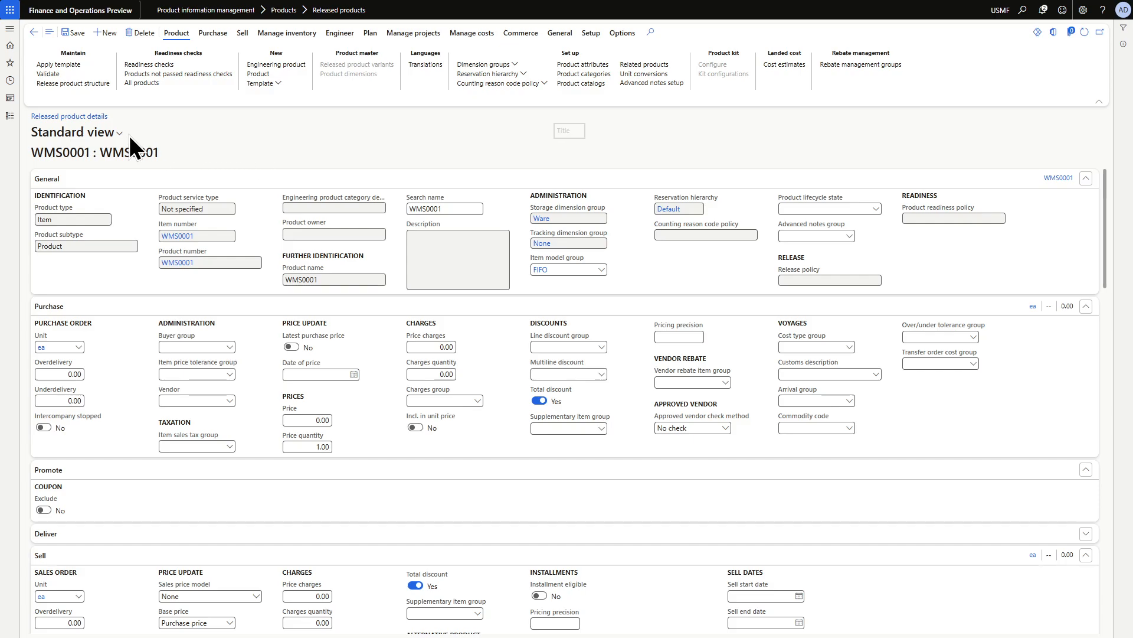
click(56, 73)
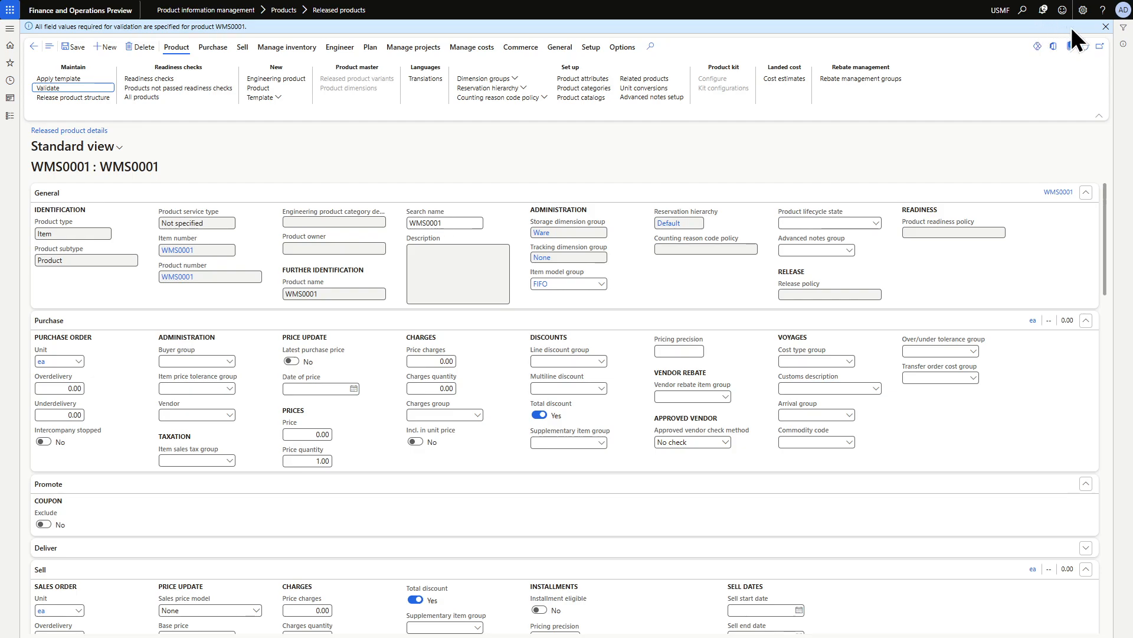
click(1105, 27)
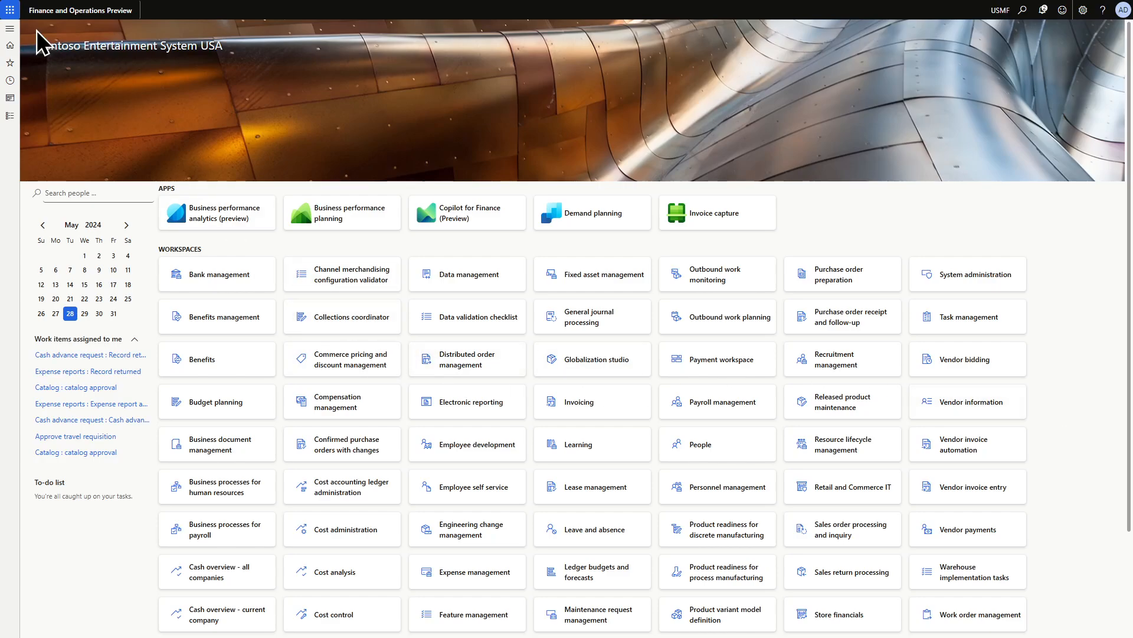
Open the all purchase orders list in Procurement and sourcing and start a new purchase order
click(10, 28)
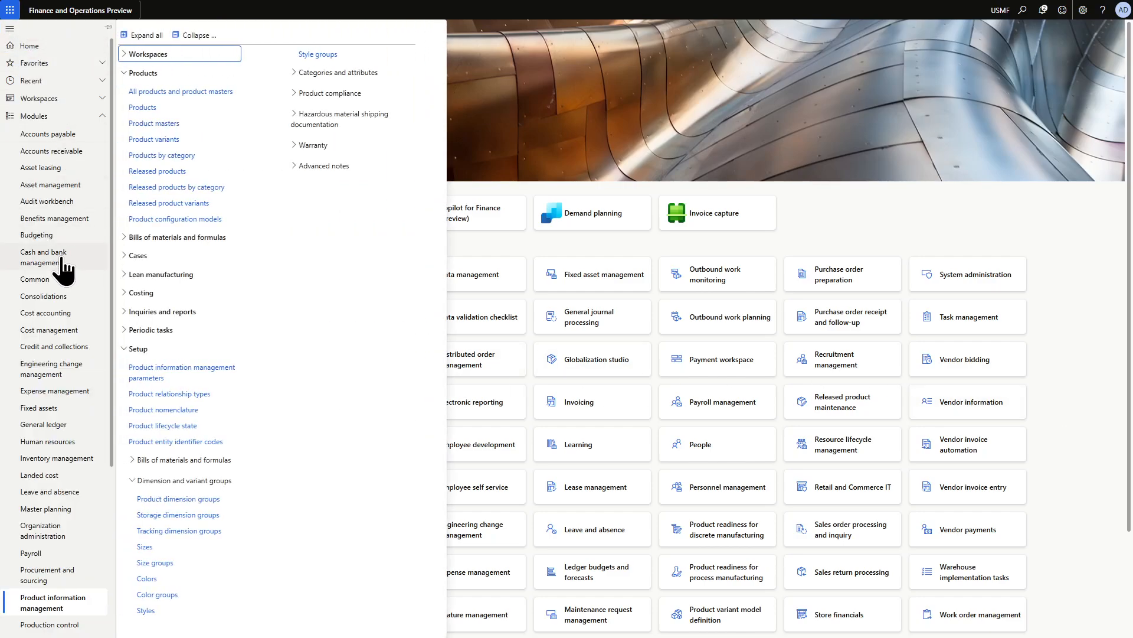
scroll(52, 590, down, 1)
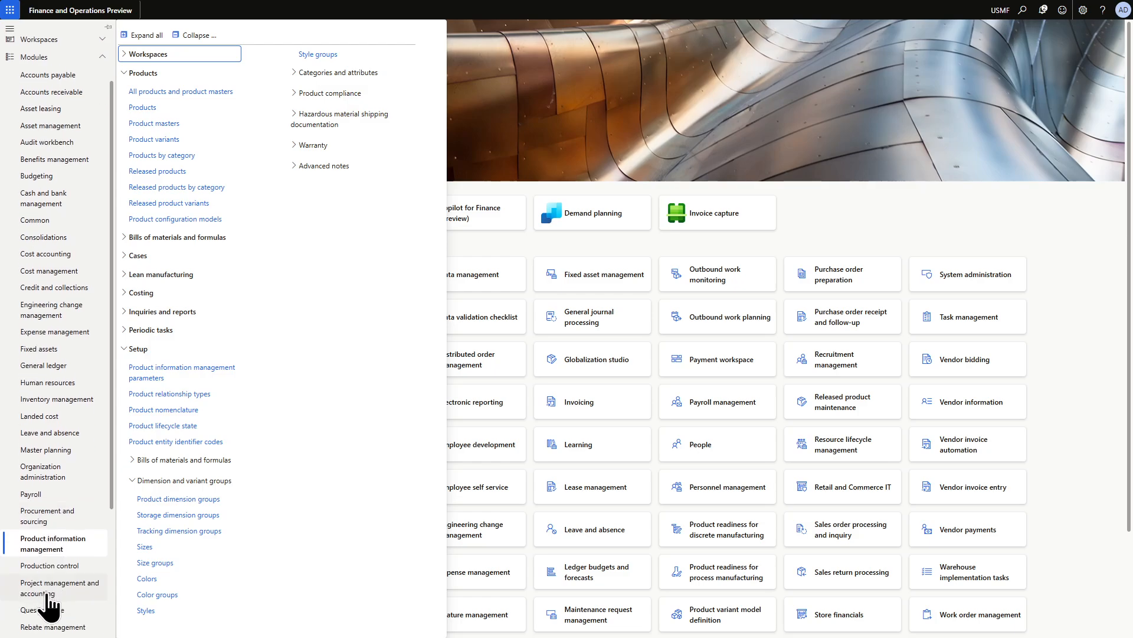
click(46, 515)
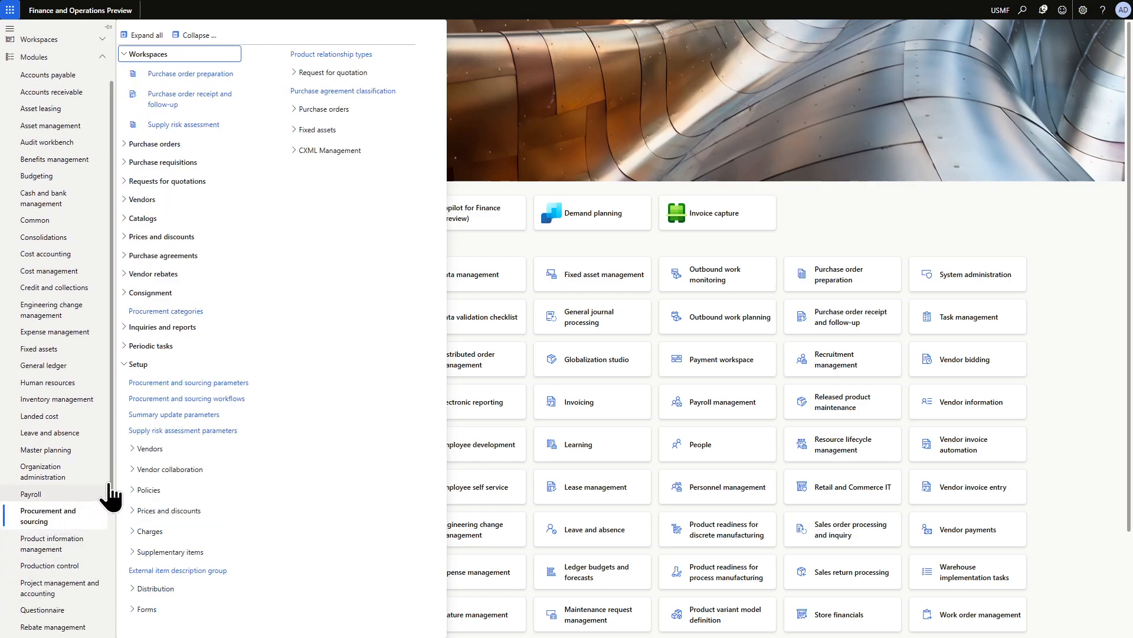
click(193, 35)
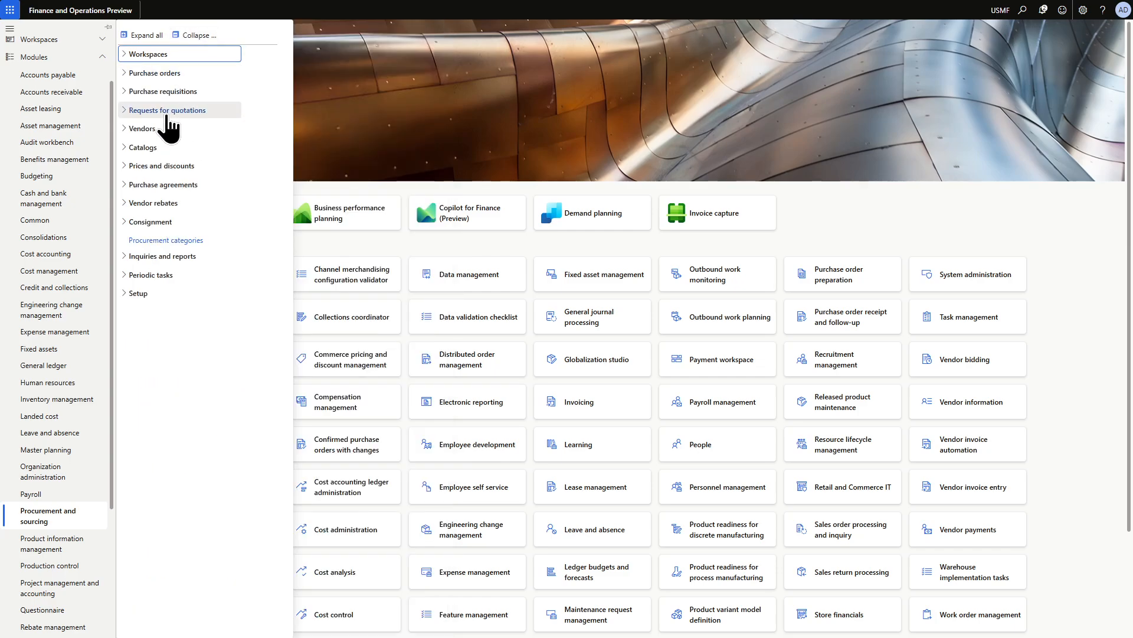
click(167, 75)
click(167, 94)
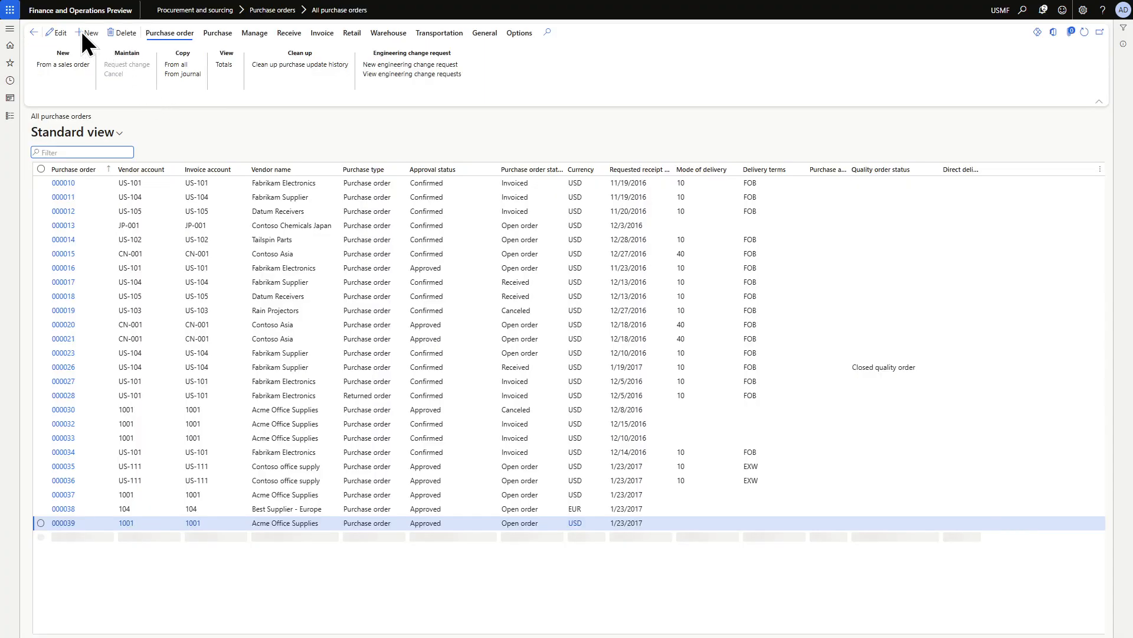
click(83, 32)
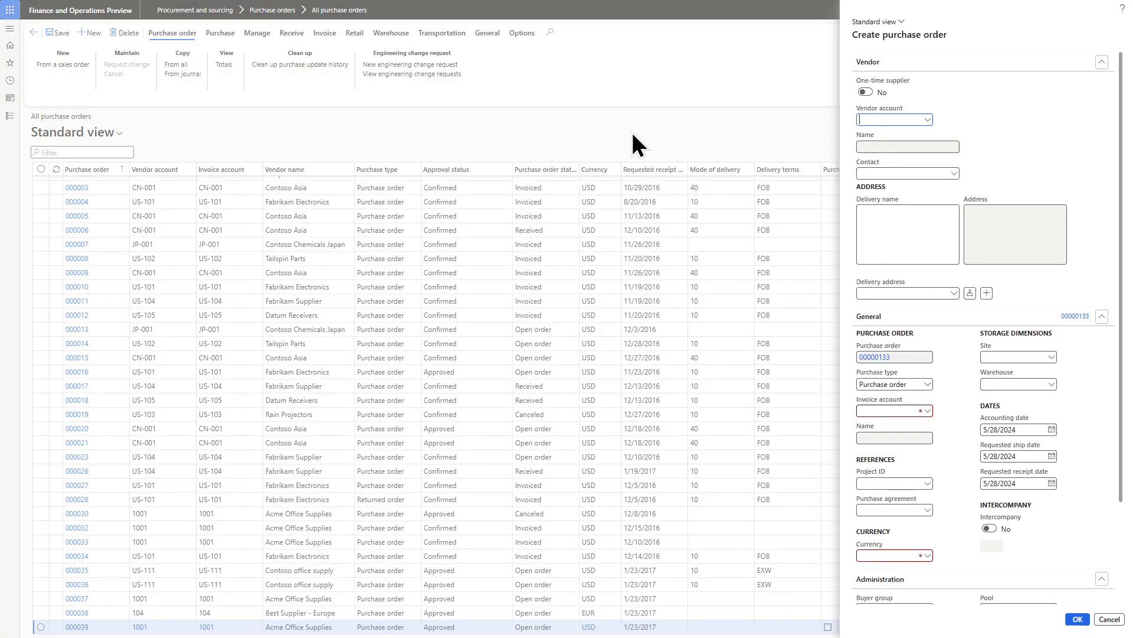
Create the purchase order for vendor Acme Office Supplies with warehouse 100
text(1001)
key(Tab)
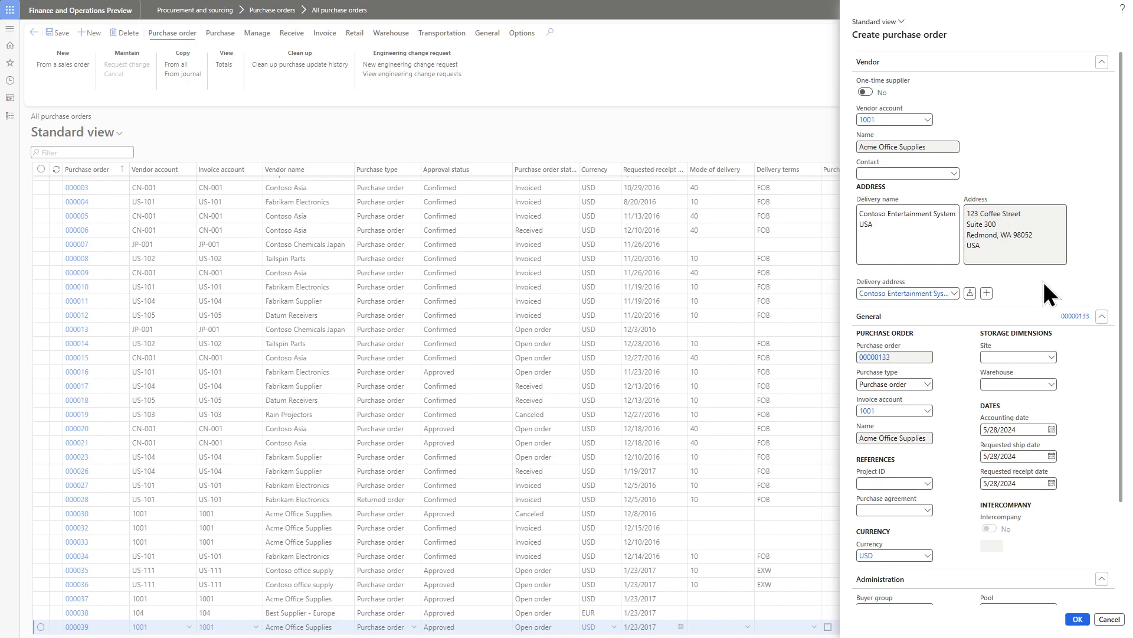
scroll(1043, 271, down, 3)
click(1007, 265)
text(10)
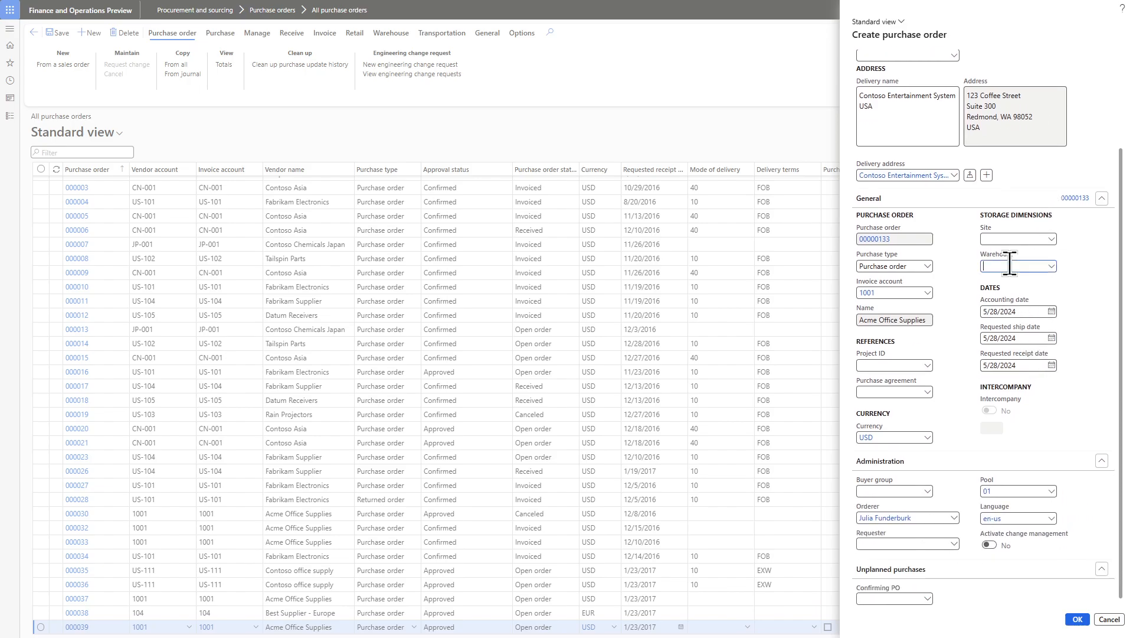
text(0)
key(Tab)
click(1077, 619)
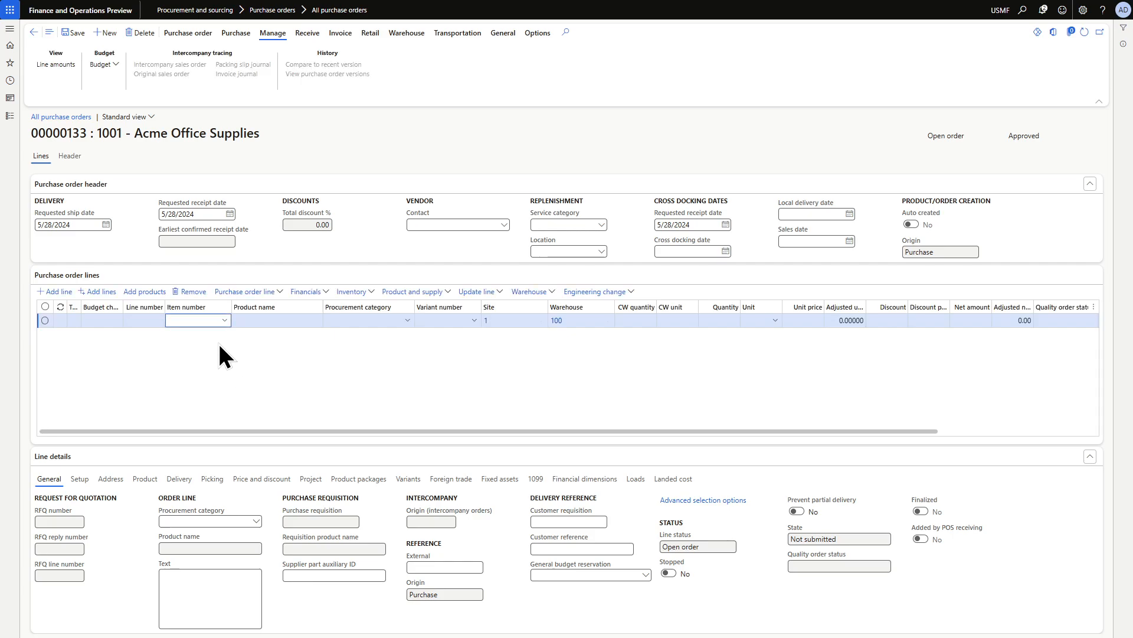
Fill the first purchase order line with item WMS0001 and a quantity of 100
text(wms)
click(197, 345)
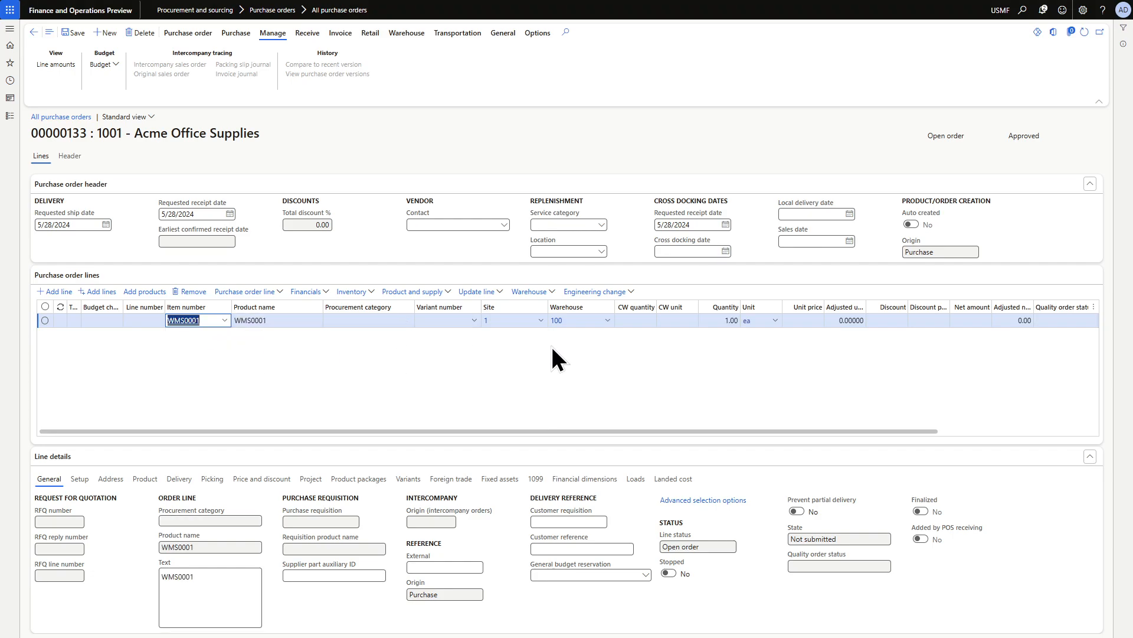
click(706, 322)
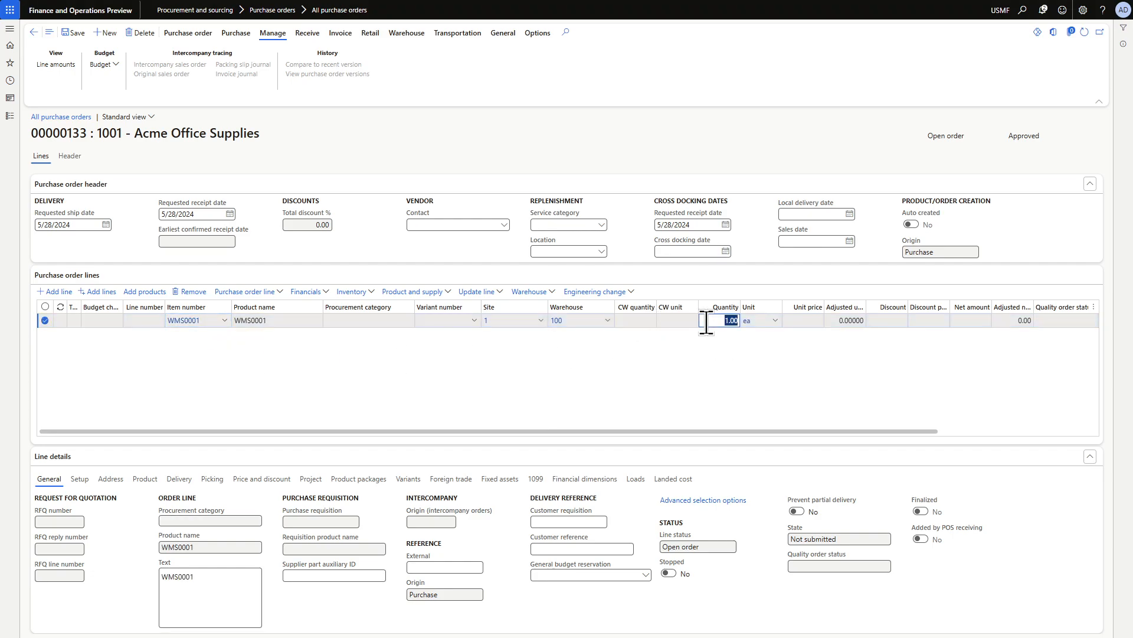
text(100)
click(630, 353)
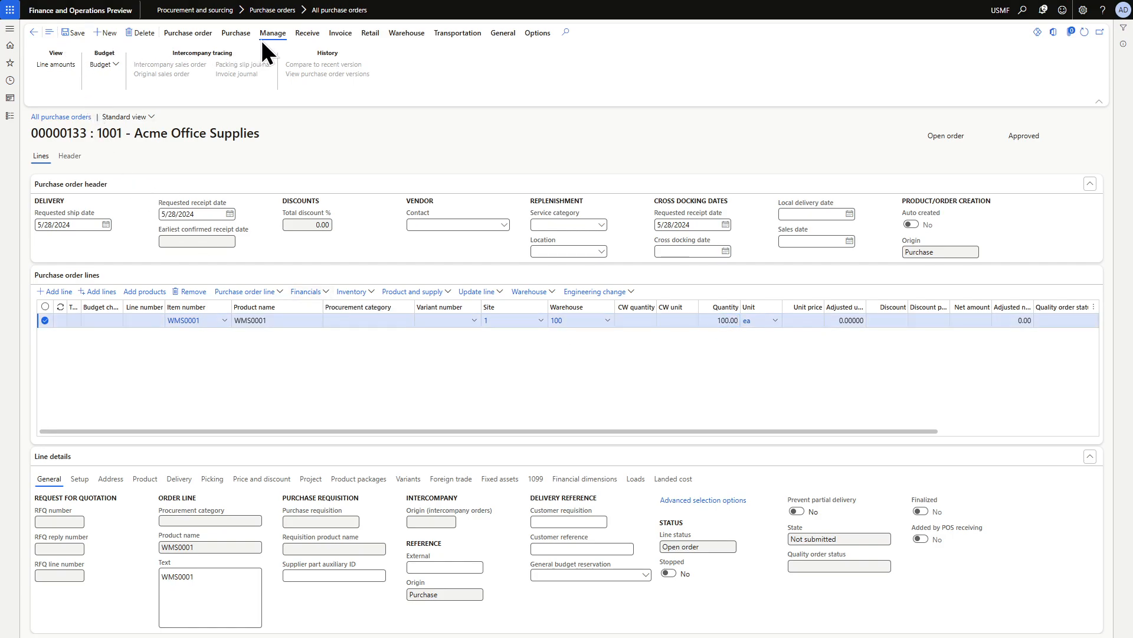
Confirm the purchase order and dismiss the completion message
click(235, 34)
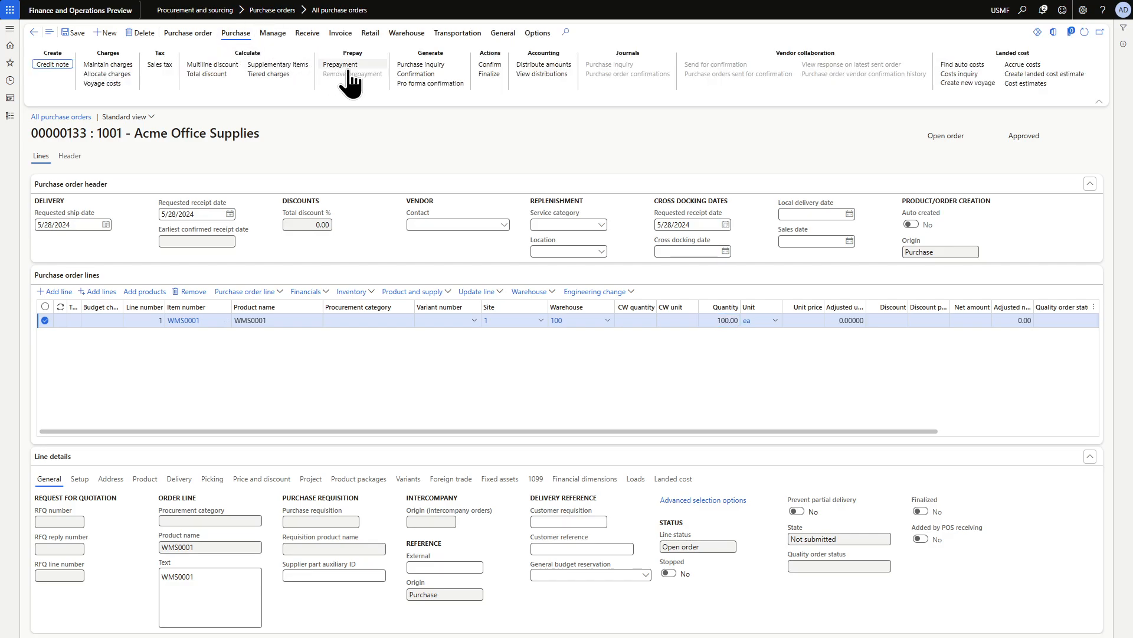
click(488, 65)
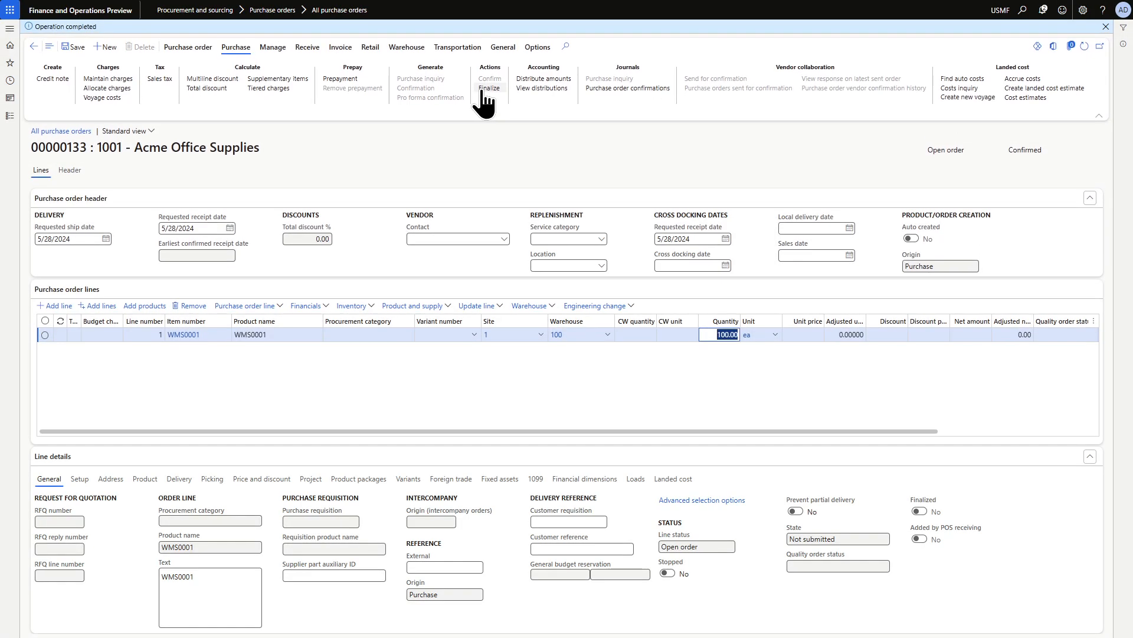
click(483, 89)
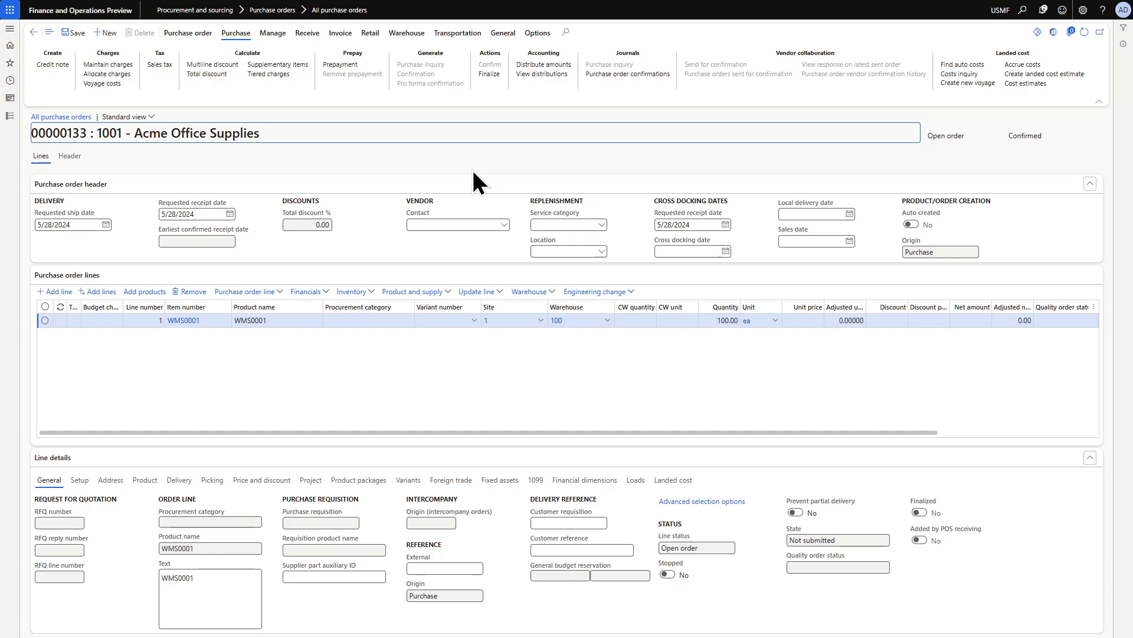
View the browser-based warehouse login form and highlight the URL parameter mi=action:whsworkexecute in the Script note
key(ctrl+Tab)
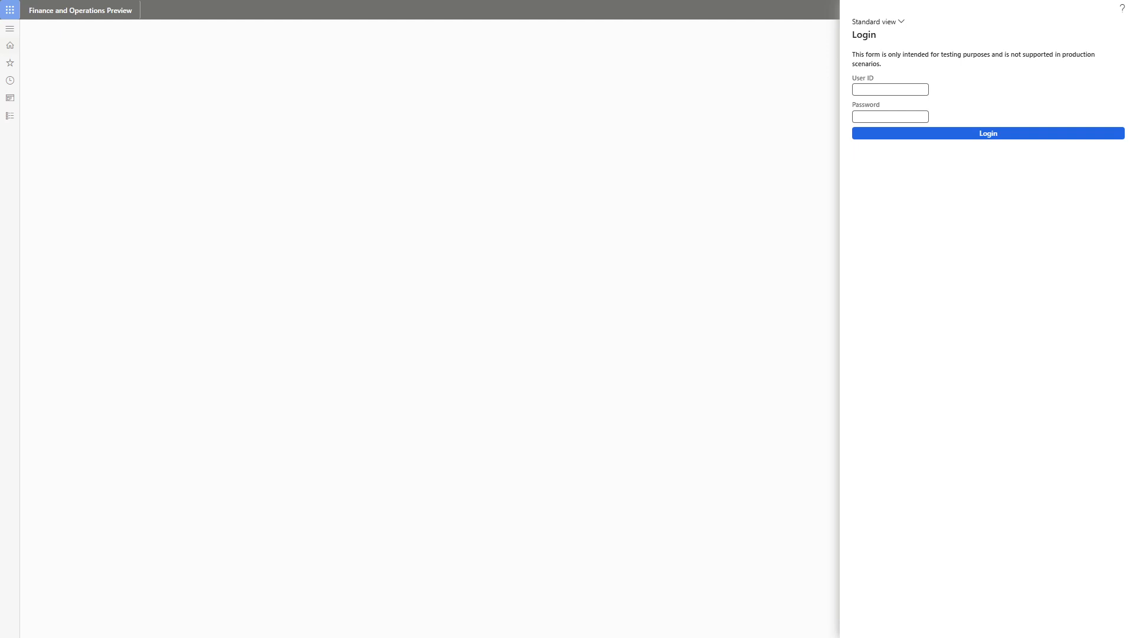
drag(1132, 183, 646, 154)
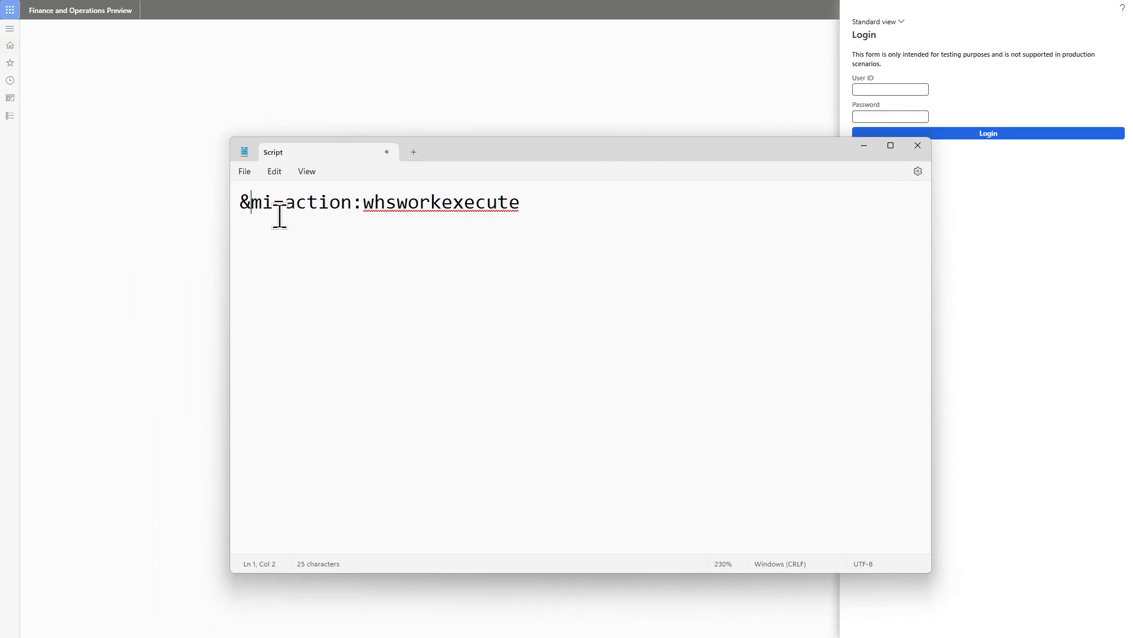
drag(250, 203, 487, 203)
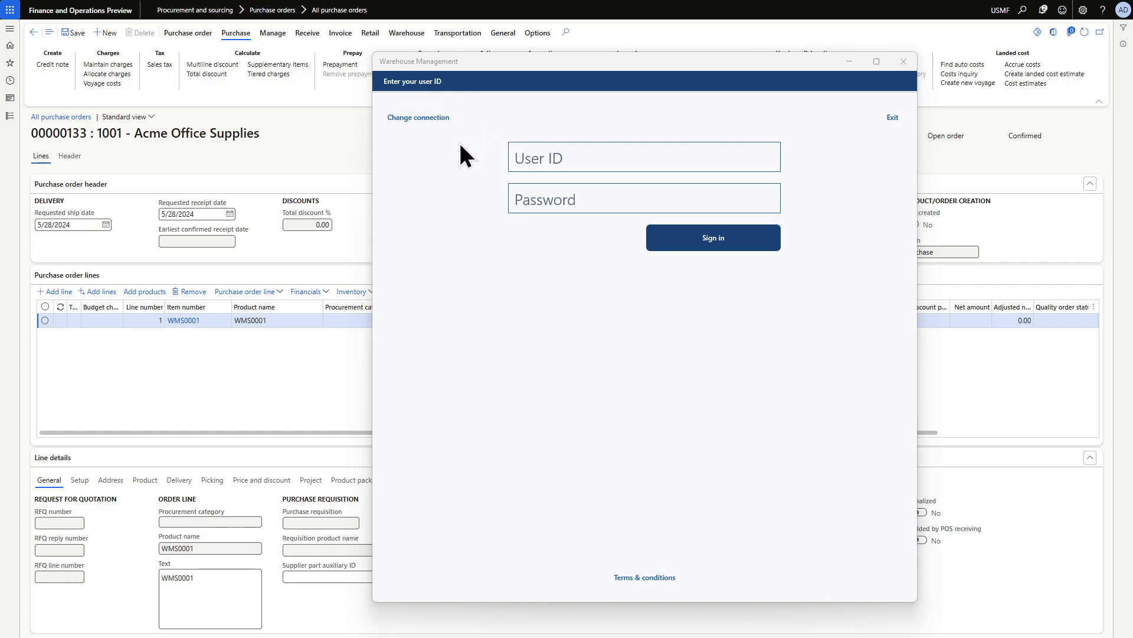
Sign in to the Warehouse Management mobile app with the worker's user ID and password
click(524, 158)
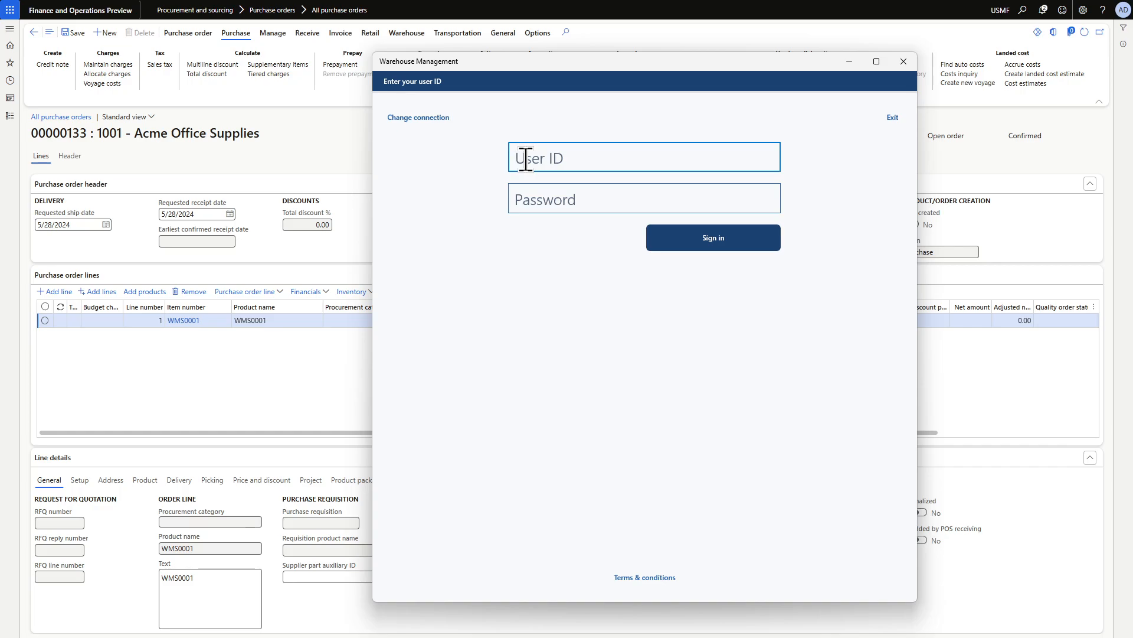
text(100)
click(530, 201)
text(1)
click(674, 238)
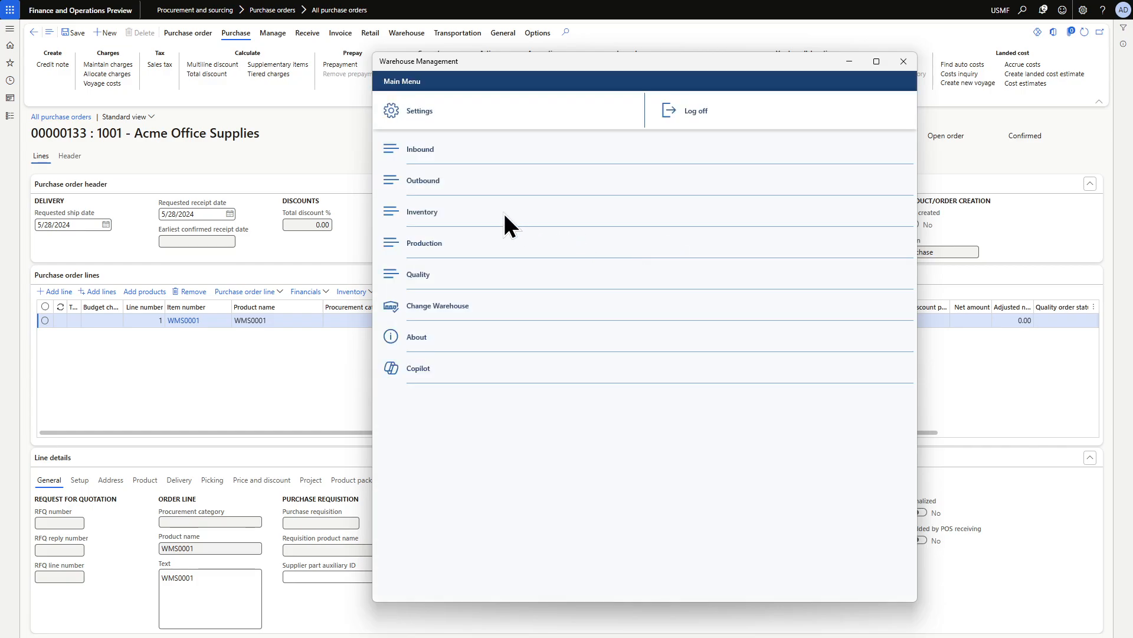
Start an inbound Purchase Receive in the mobile app and enter the new purchase order's number
click(423, 150)
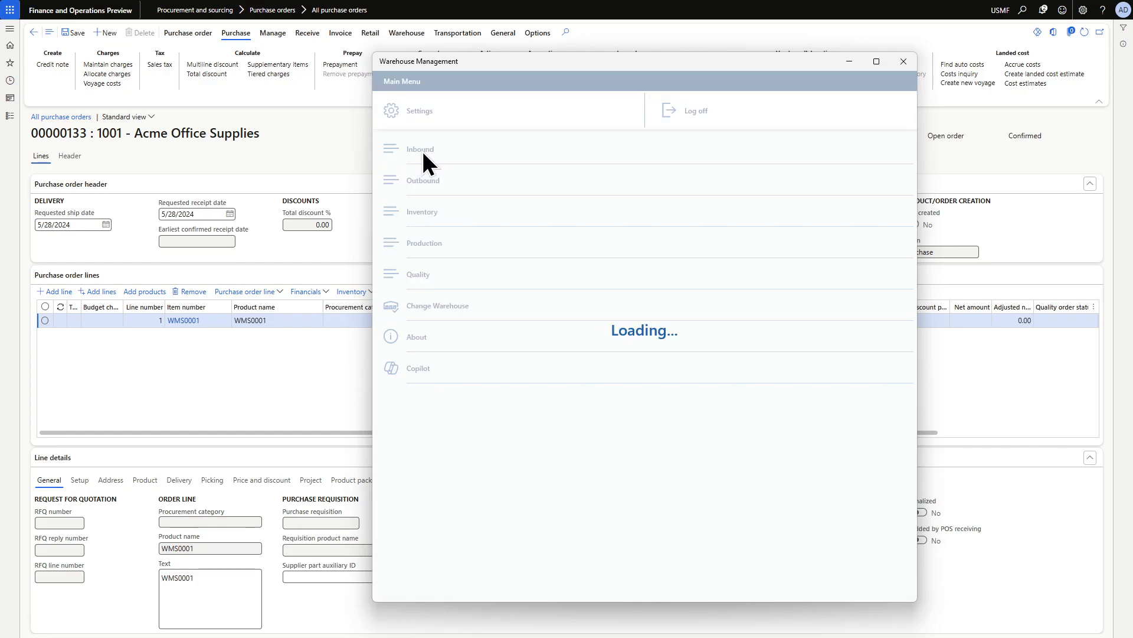
click(423, 150)
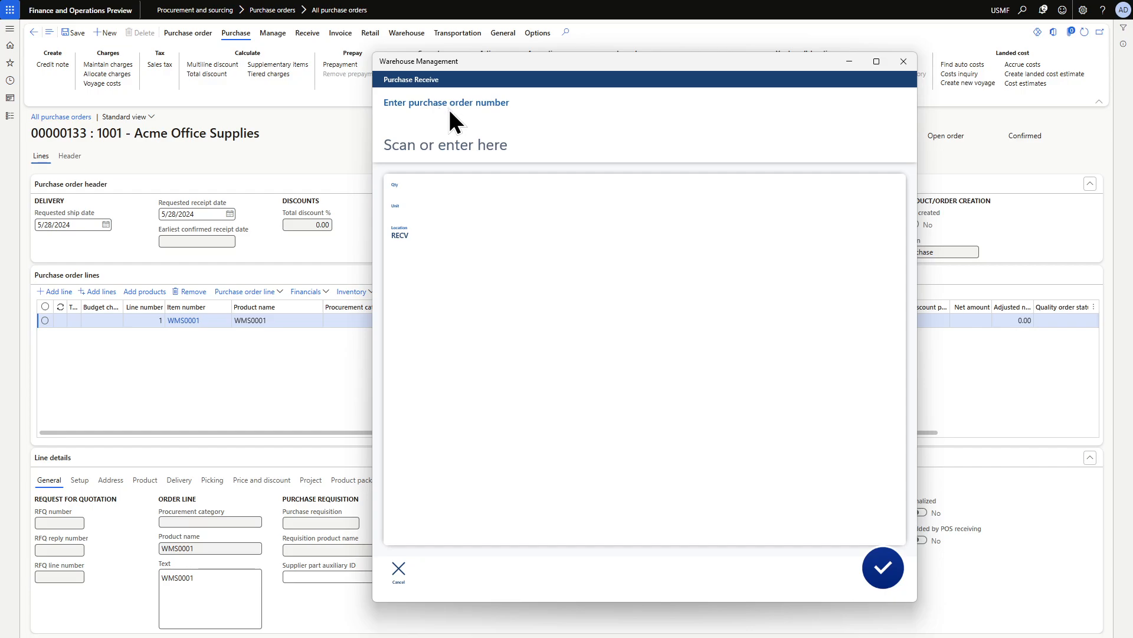
click(425, 137)
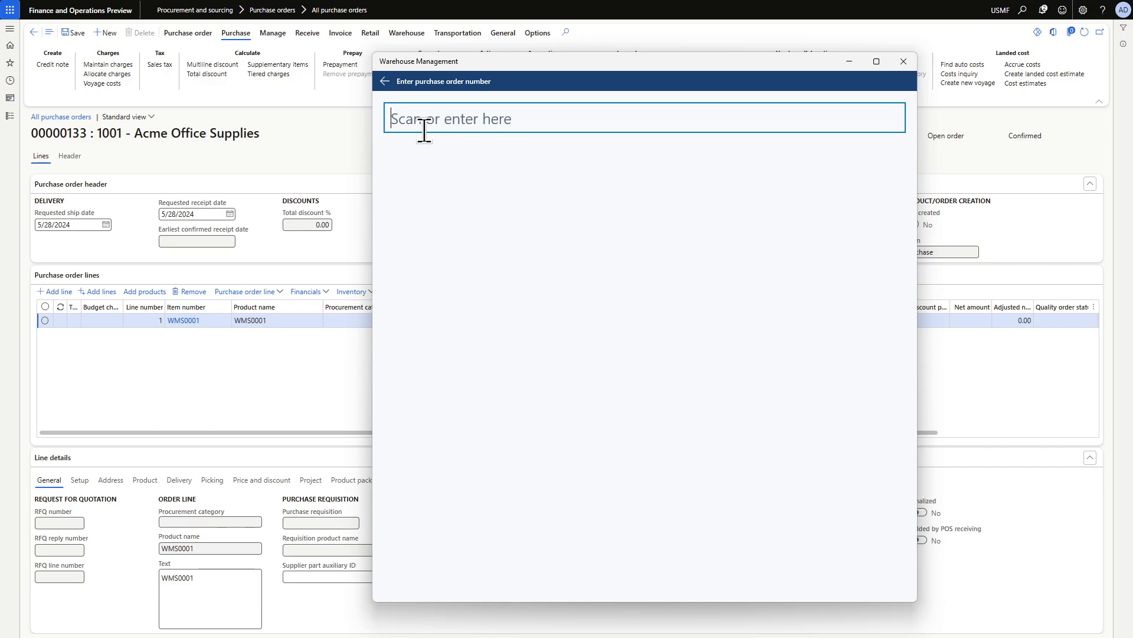
text(00000133)
key(Return)
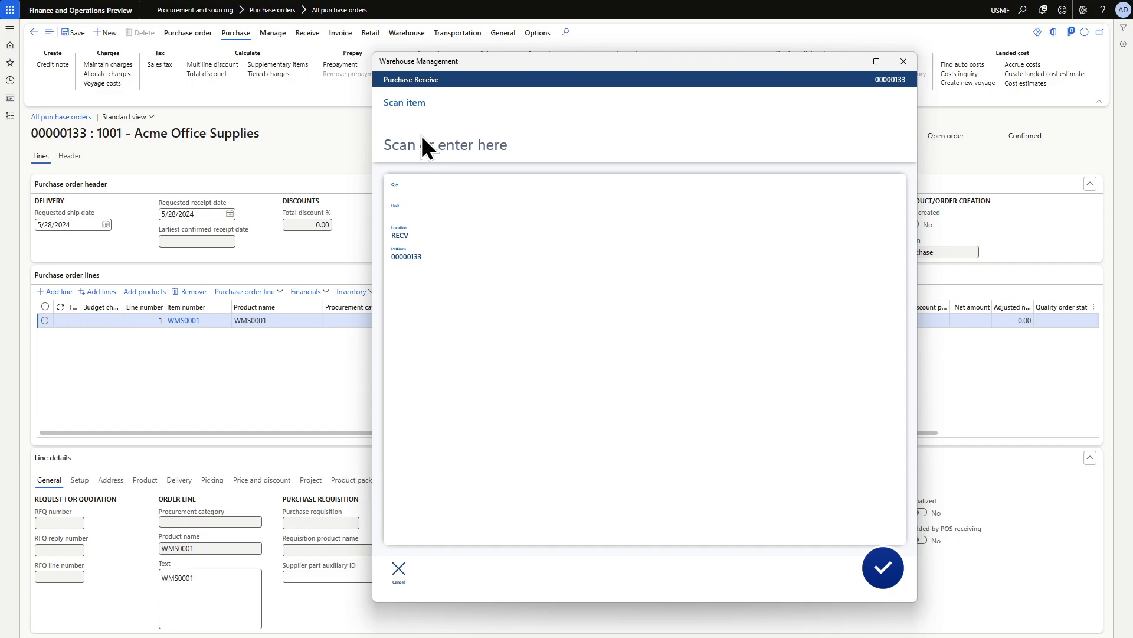
Receive item WMS0001 with a quantity of 100 ea and confirm the receipt
click(422, 141)
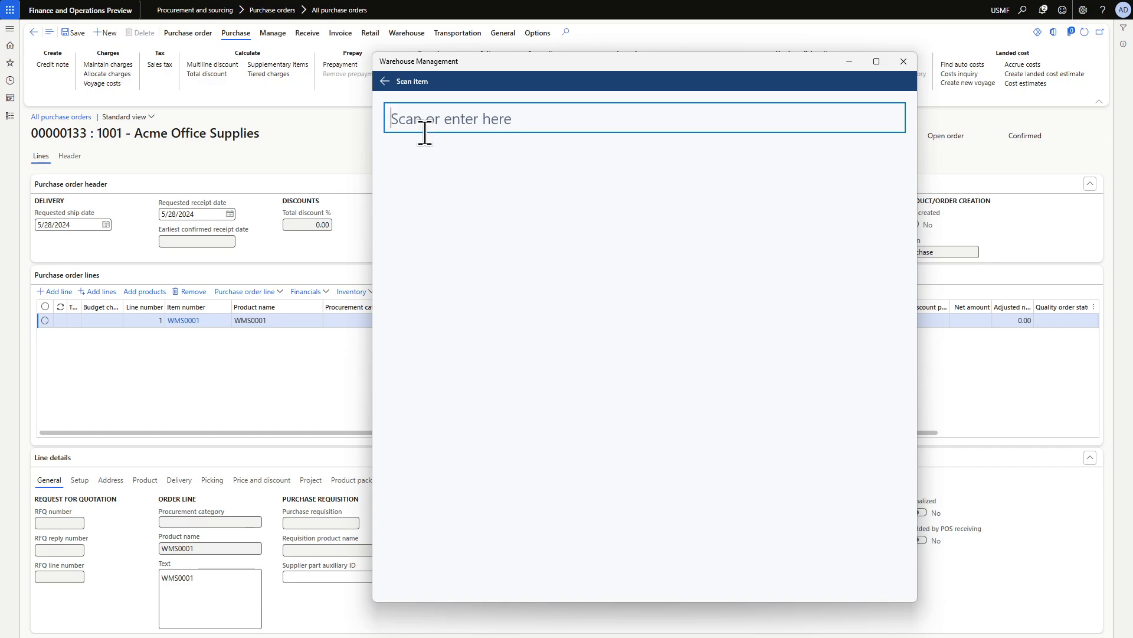
text(WMS0001)
key(Return)
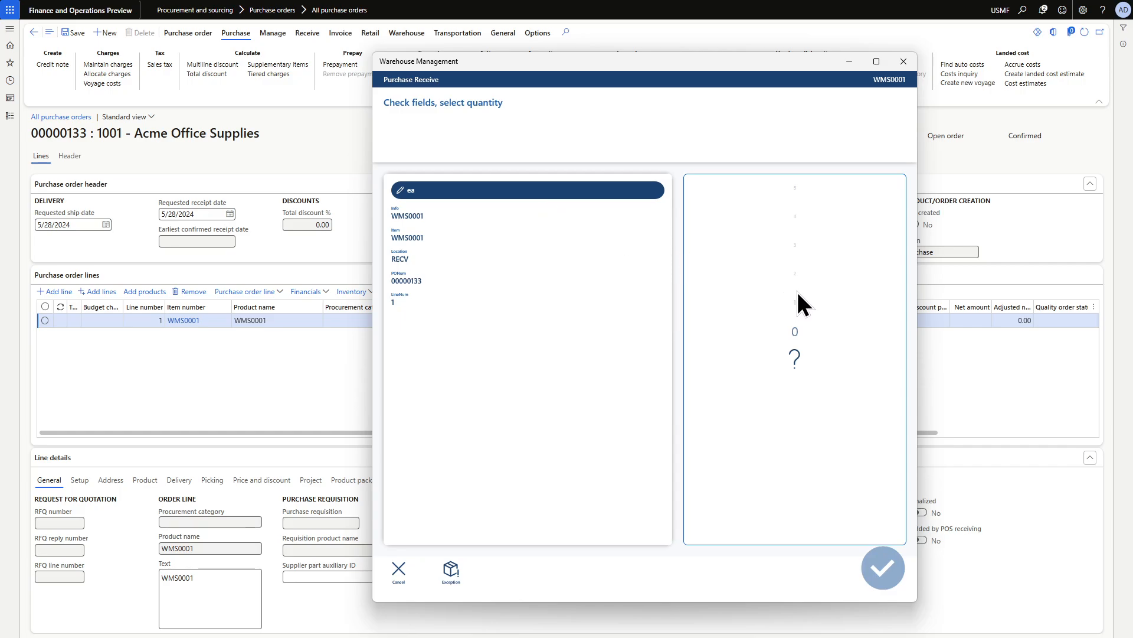
click(445, 128)
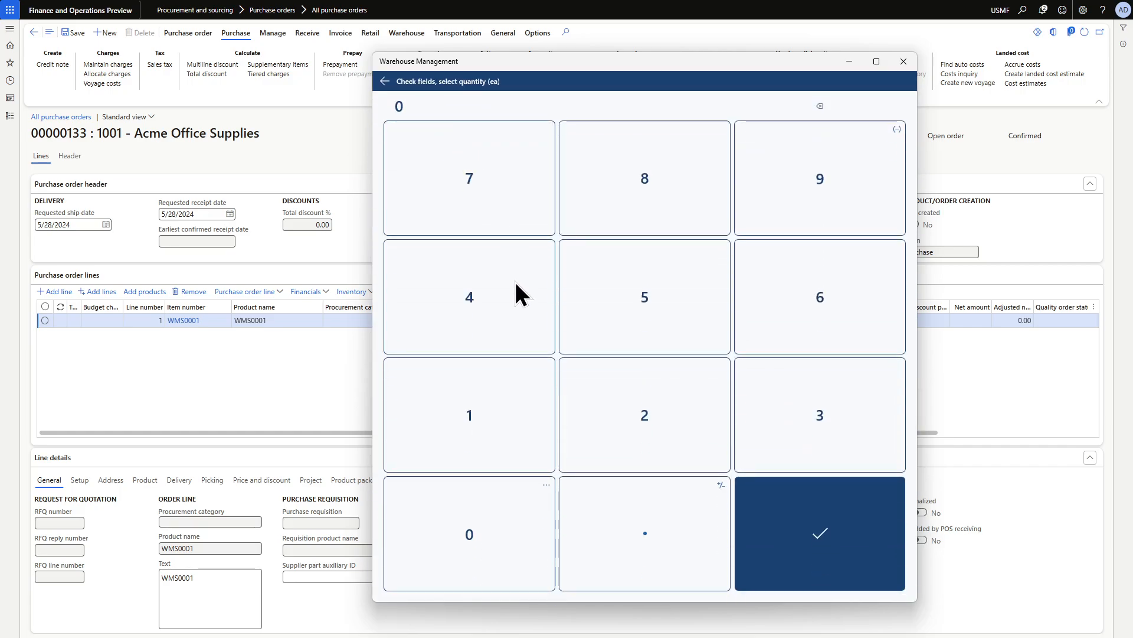
click(500, 422)
double_click(497, 531)
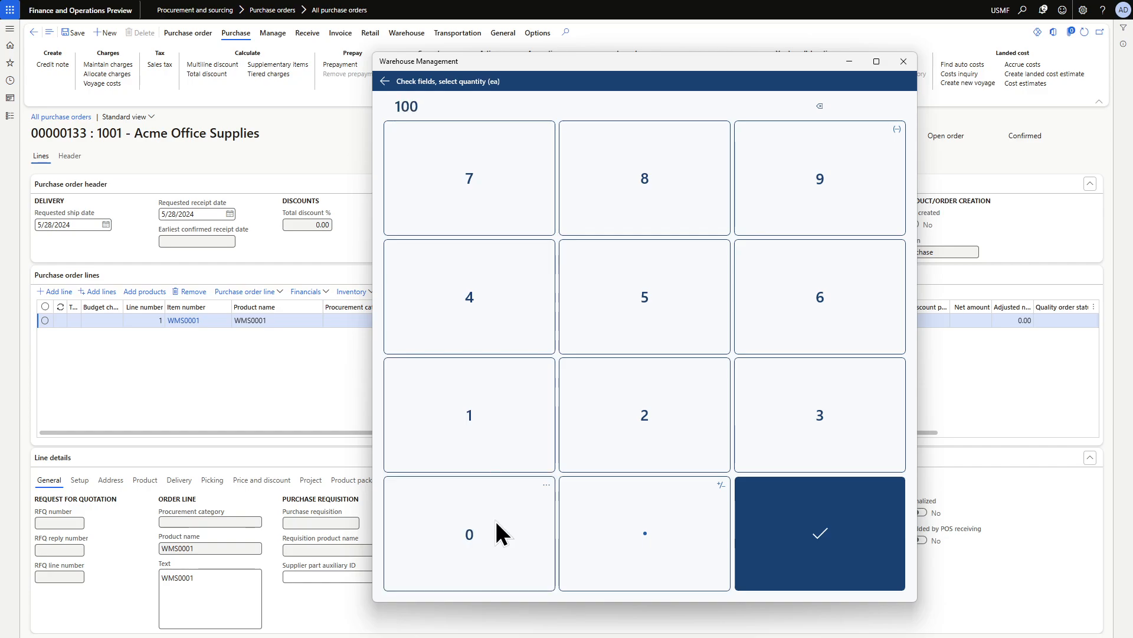
click(830, 533)
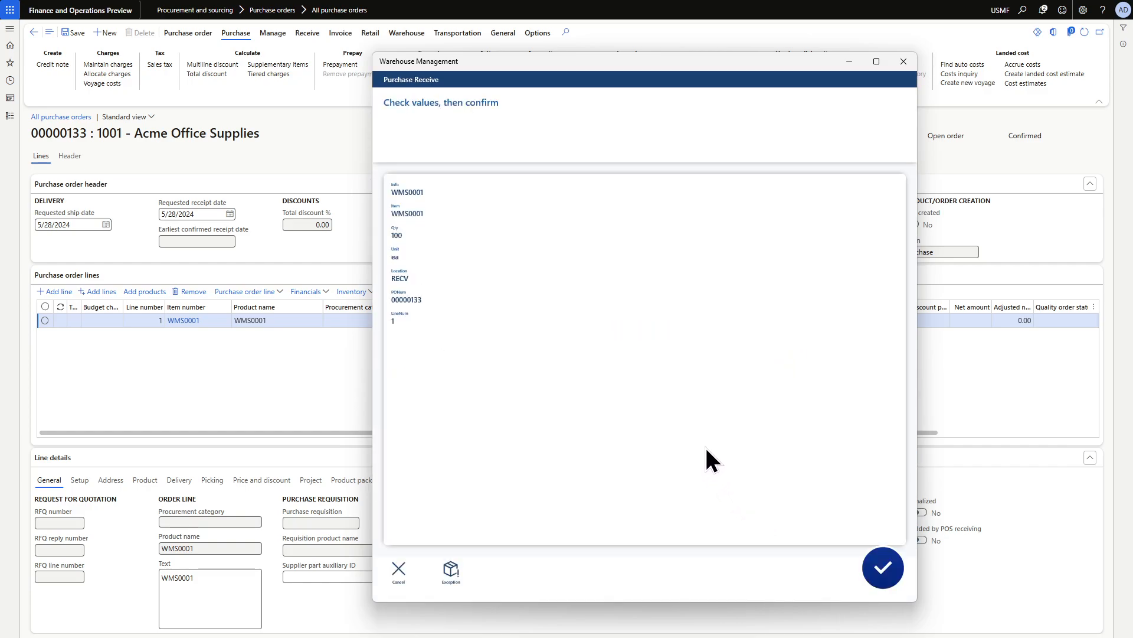
click(884, 570)
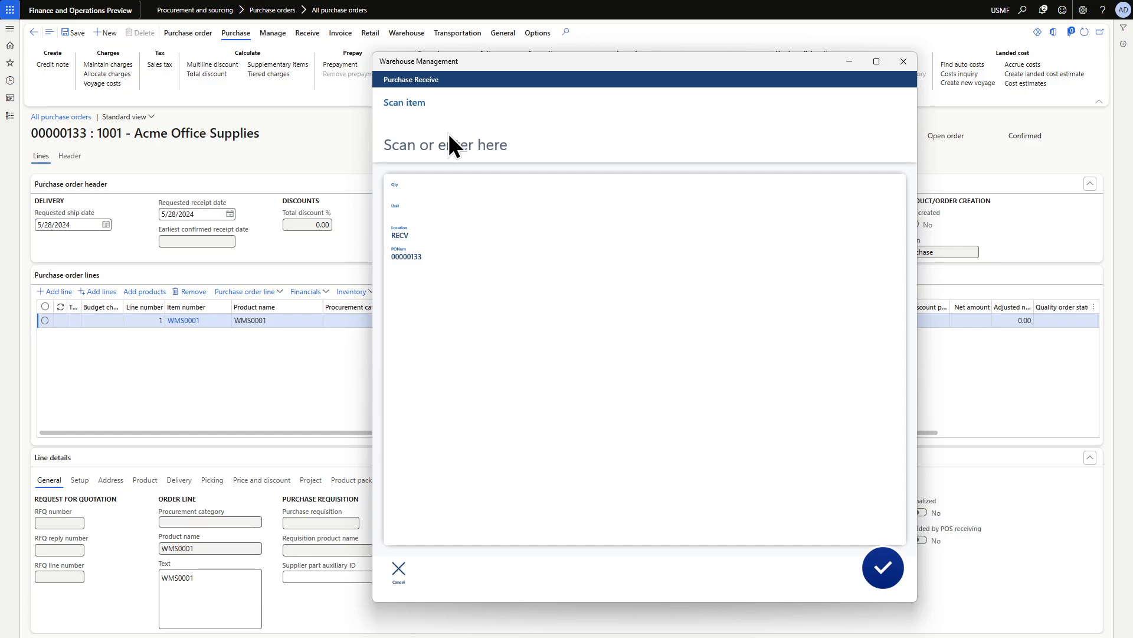
Switch back to the purchase order, refresh it and examine the warehouse work details of the WMS0001 line
click(360, 249)
click(1083, 33)
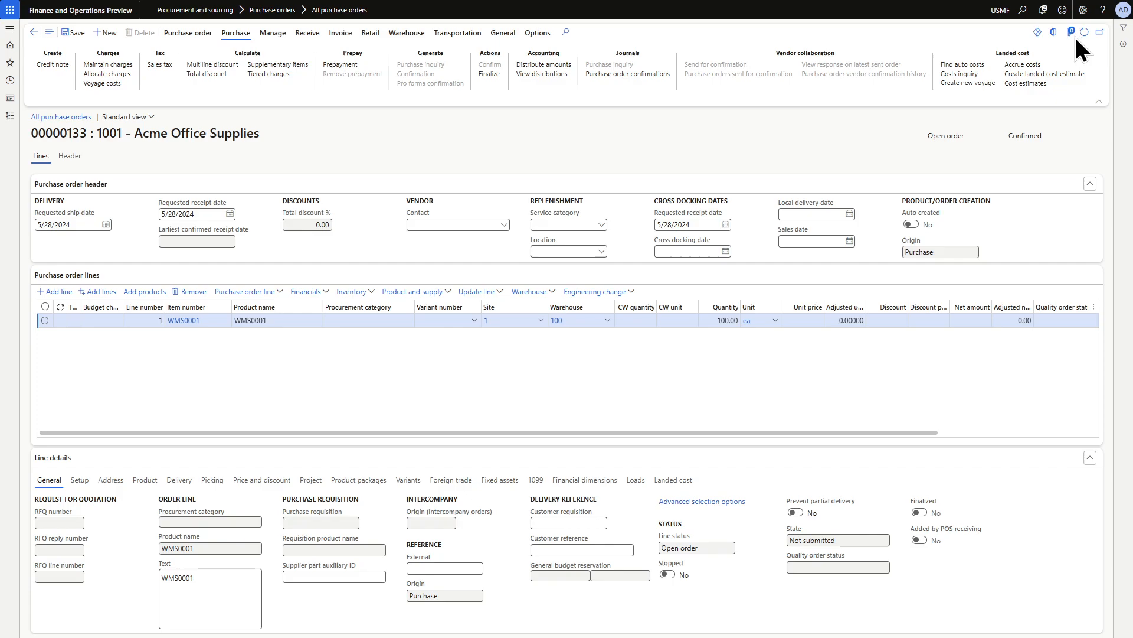
click(542, 292)
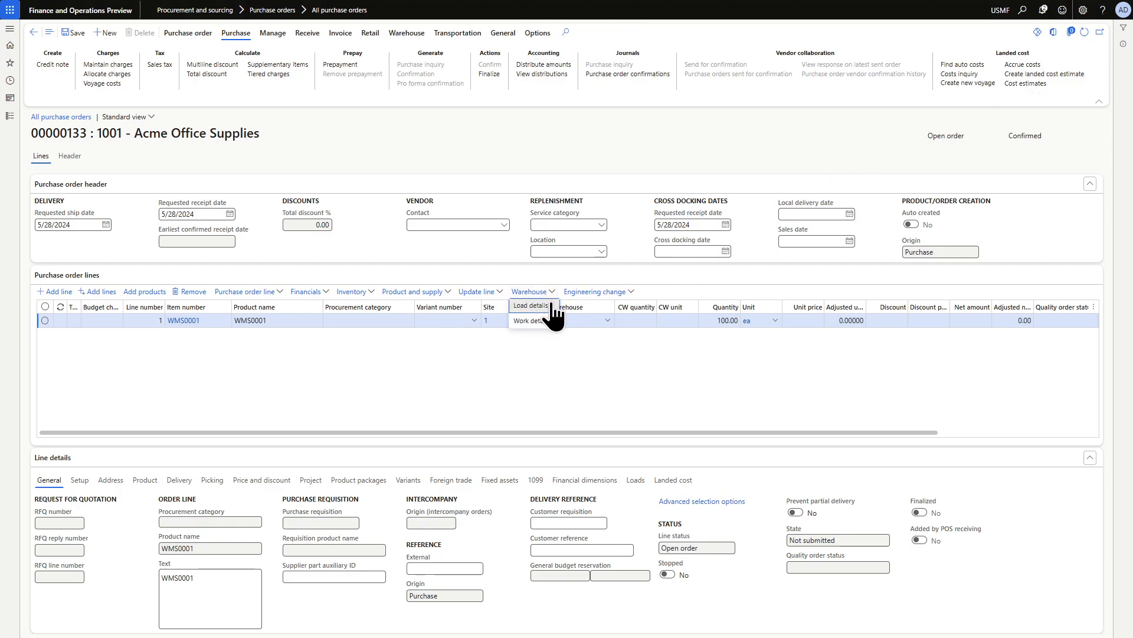
click(539, 322)
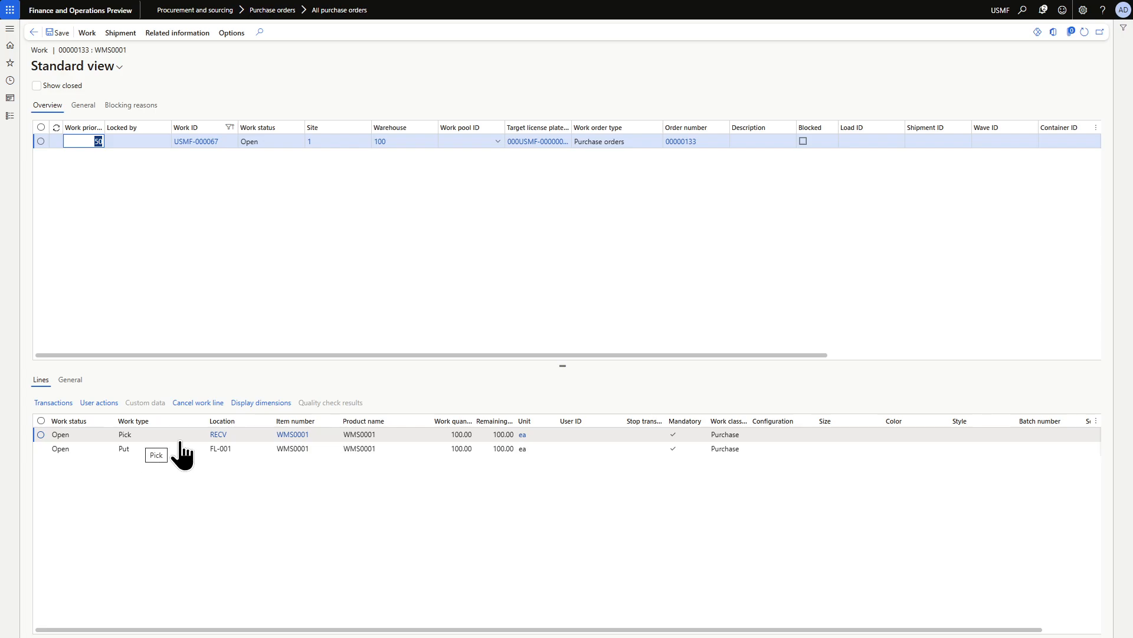
mouse_move(216, 435)
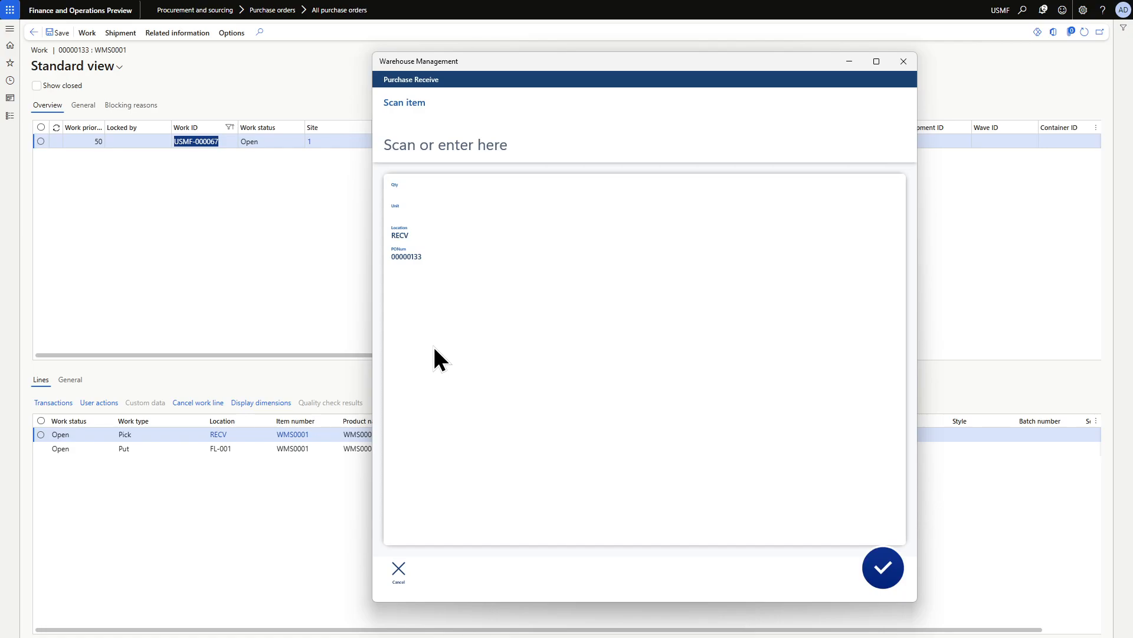
In the mobile app, leave receiving, start Purchase Put-away for work ID USMF-000067 and complete its pick from RECV
click(401, 570)
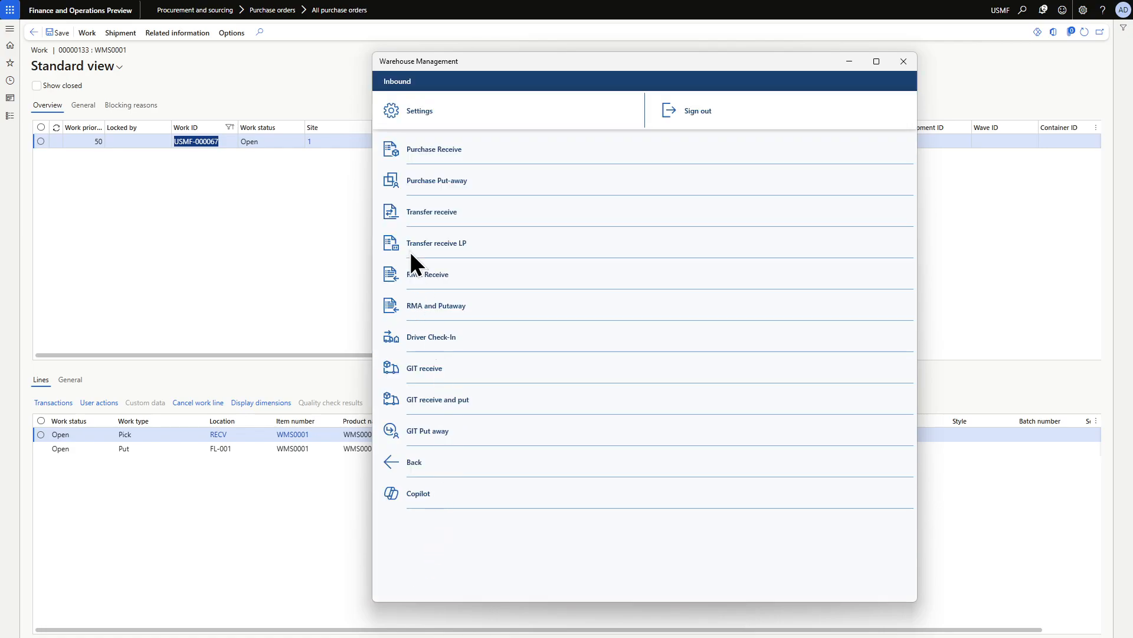
click(444, 187)
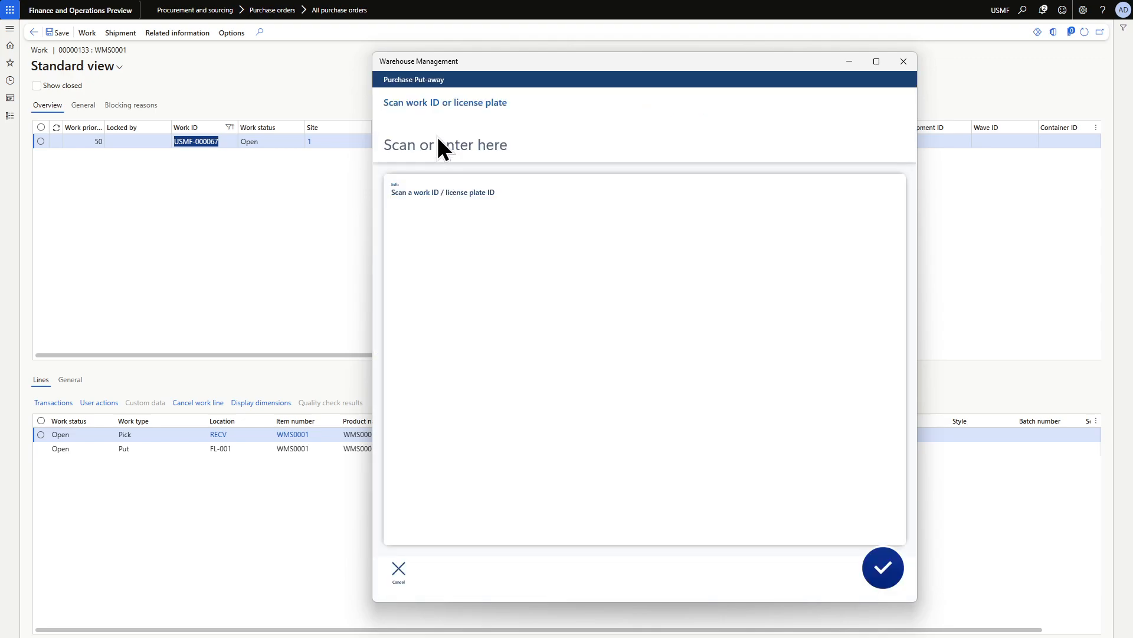
click(433, 126)
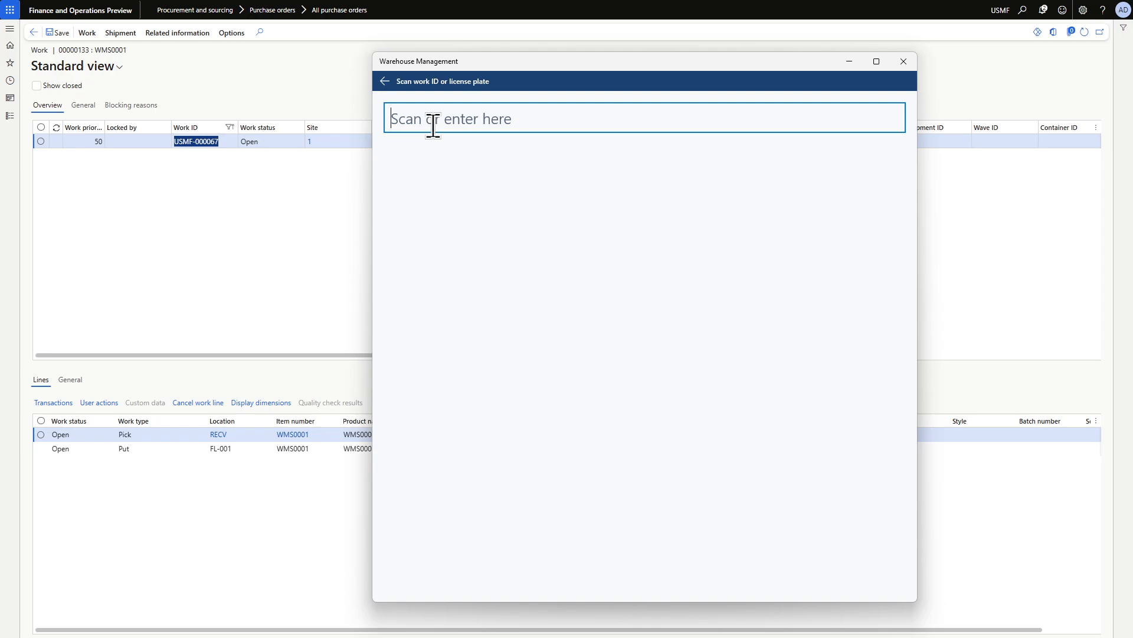
text(USMF-000067)
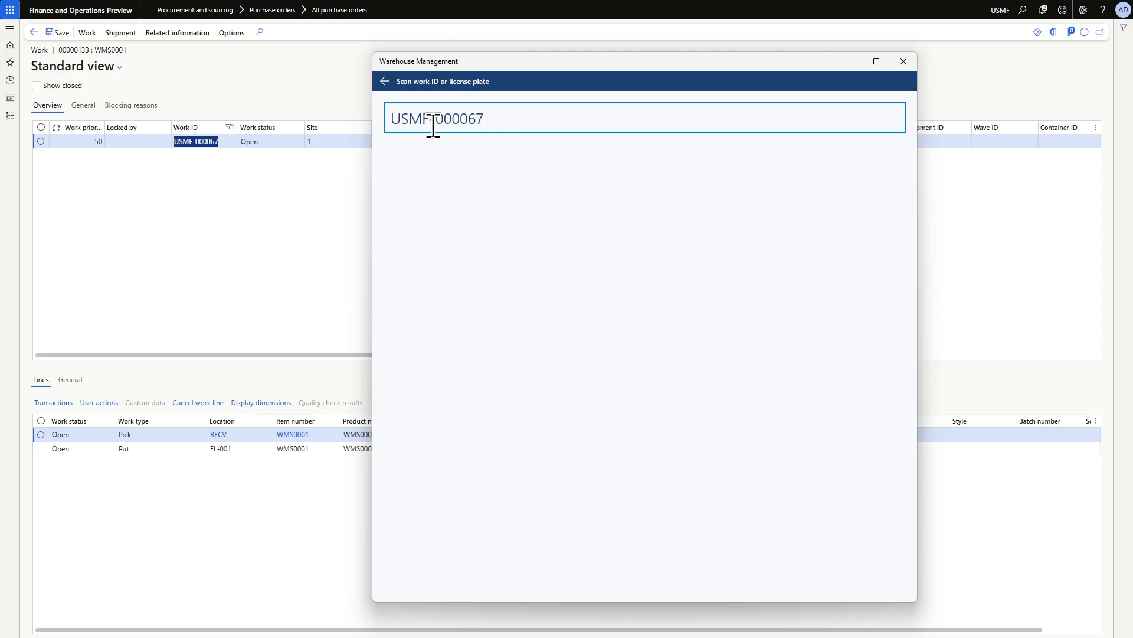
key(Return)
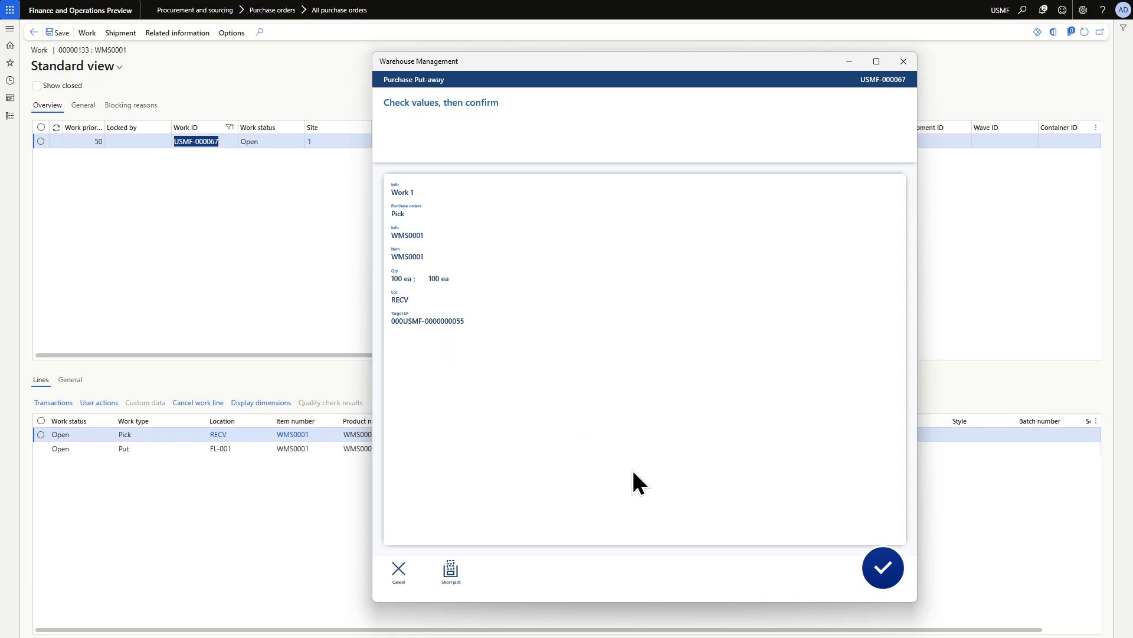
click(883, 568)
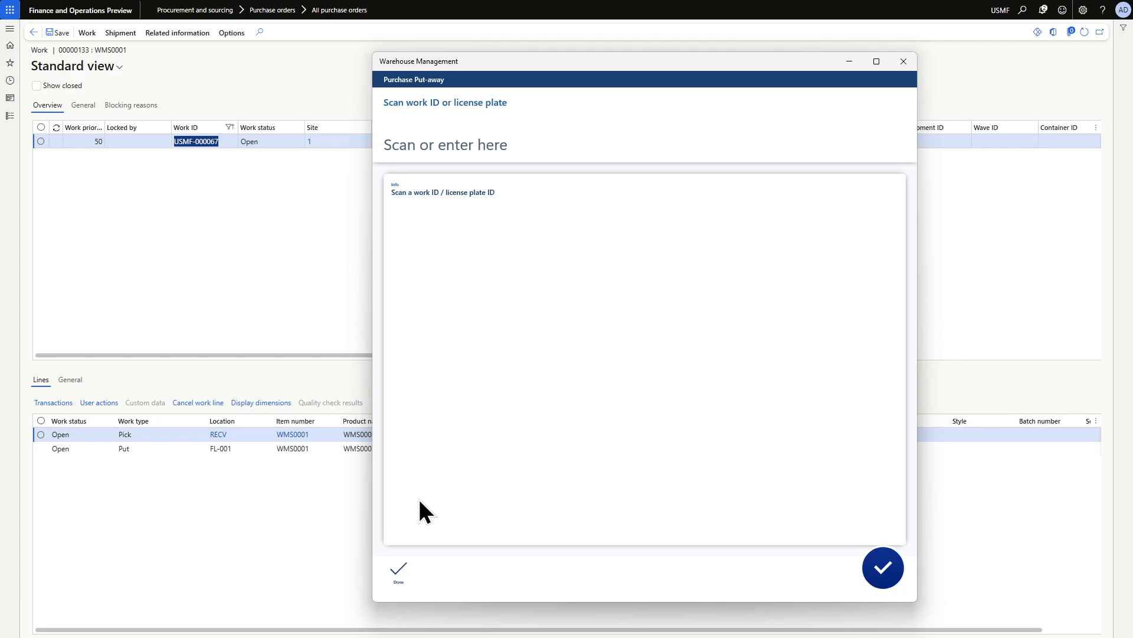
click(397, 577)
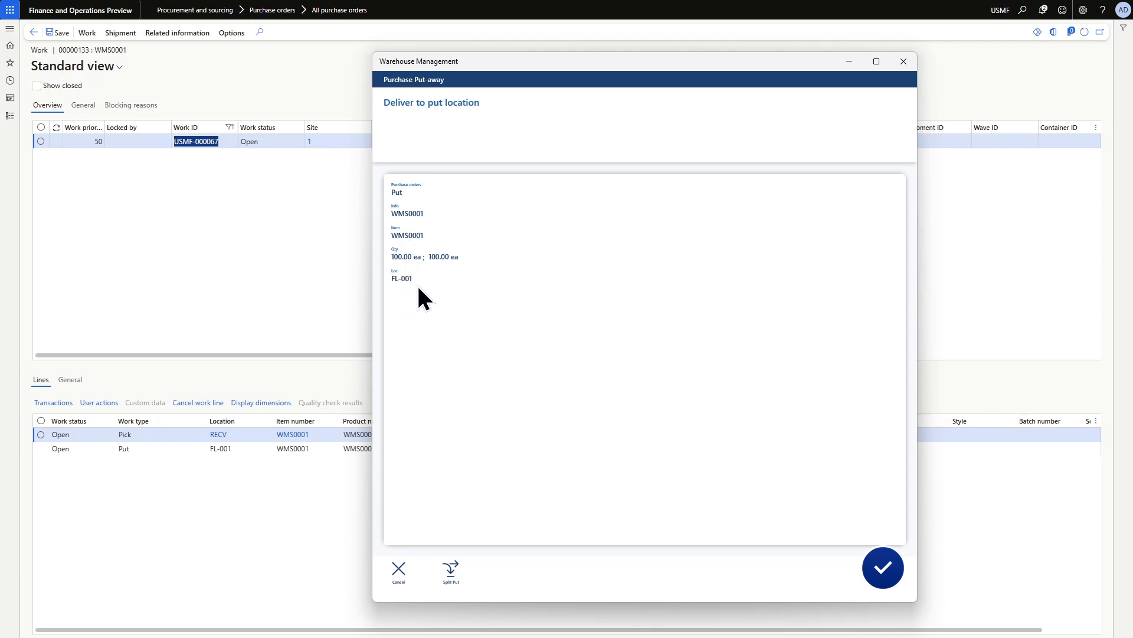
Confirm the put of WMS0001 to location FL-001, switch back to Finance and Operations and refresh the work details
click(886, 562)
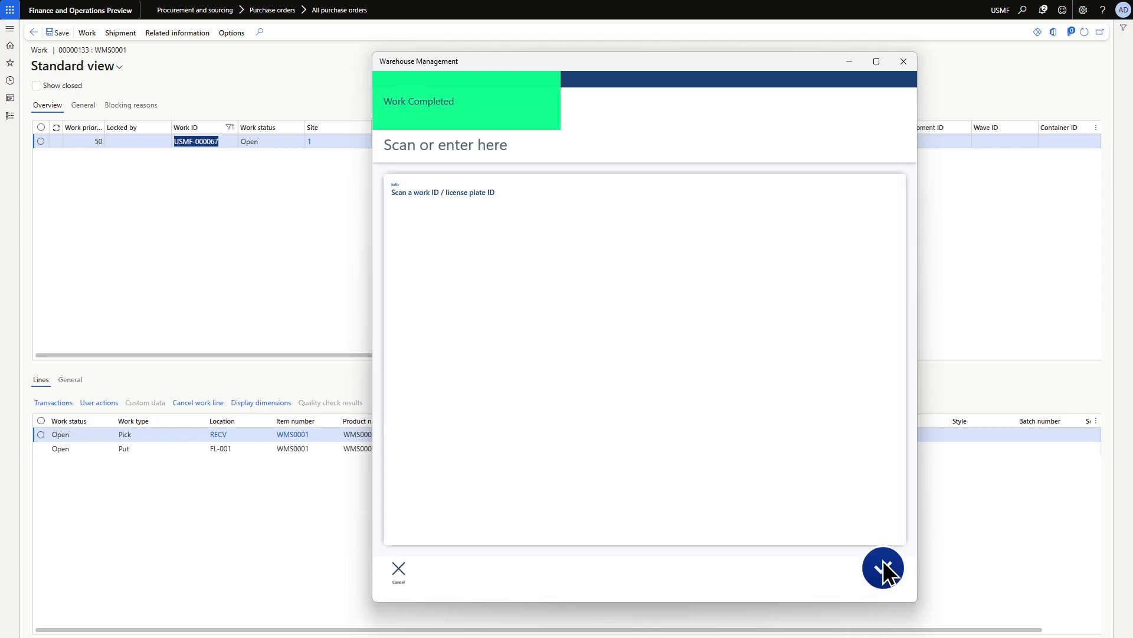
click(279, 206)
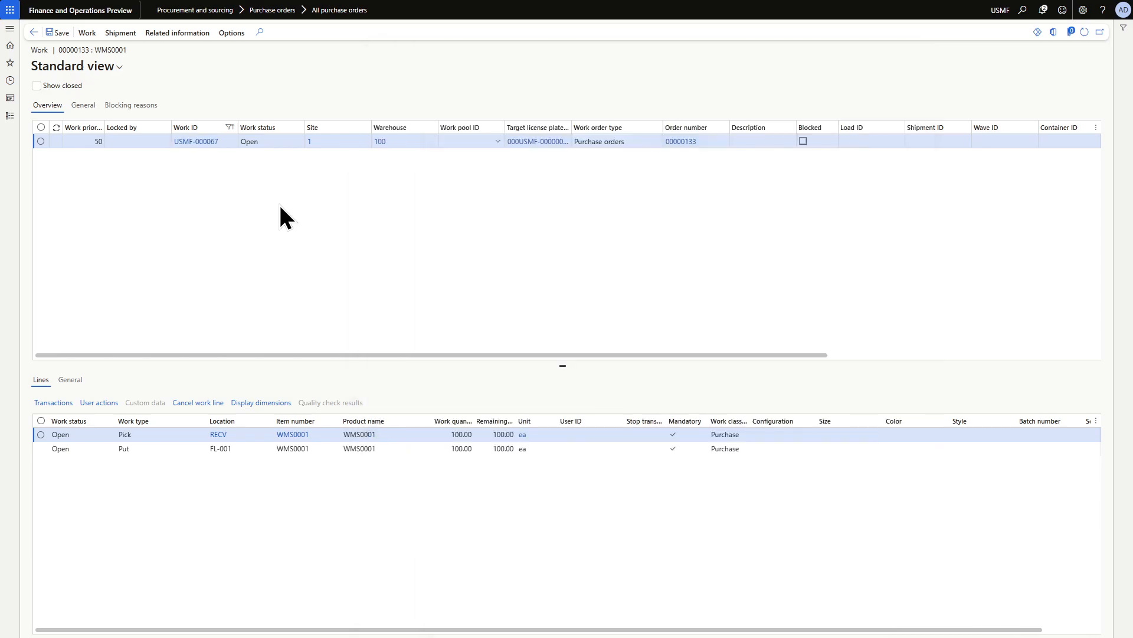
click(1085, 32)
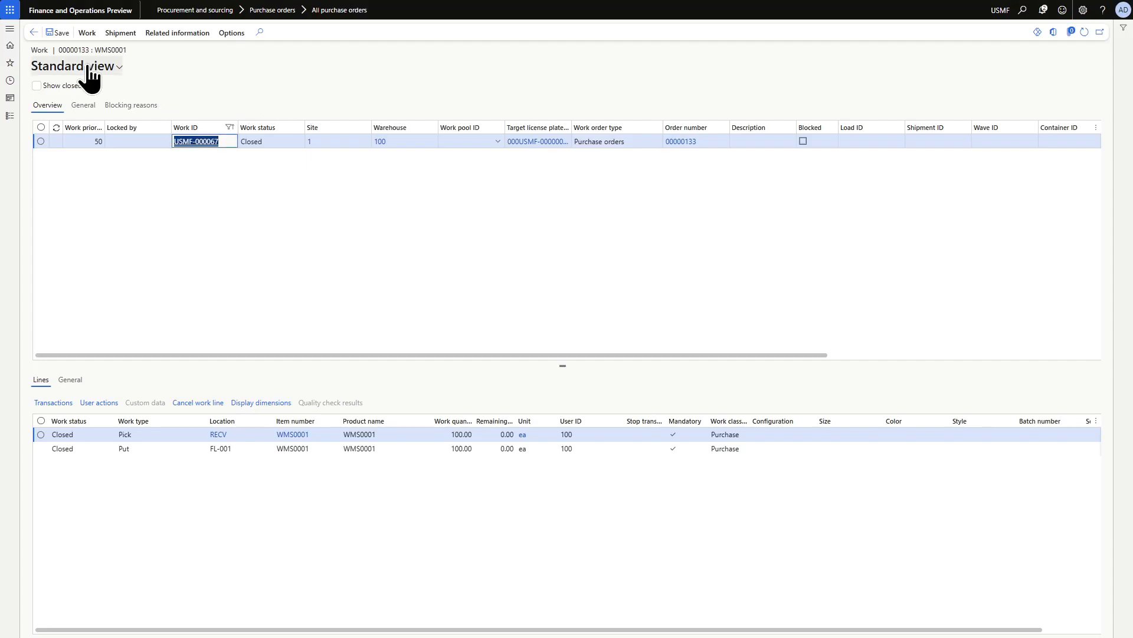
Return to the purchase order and examine the inventory transactions of the WMS0001 line
click(34, 33)
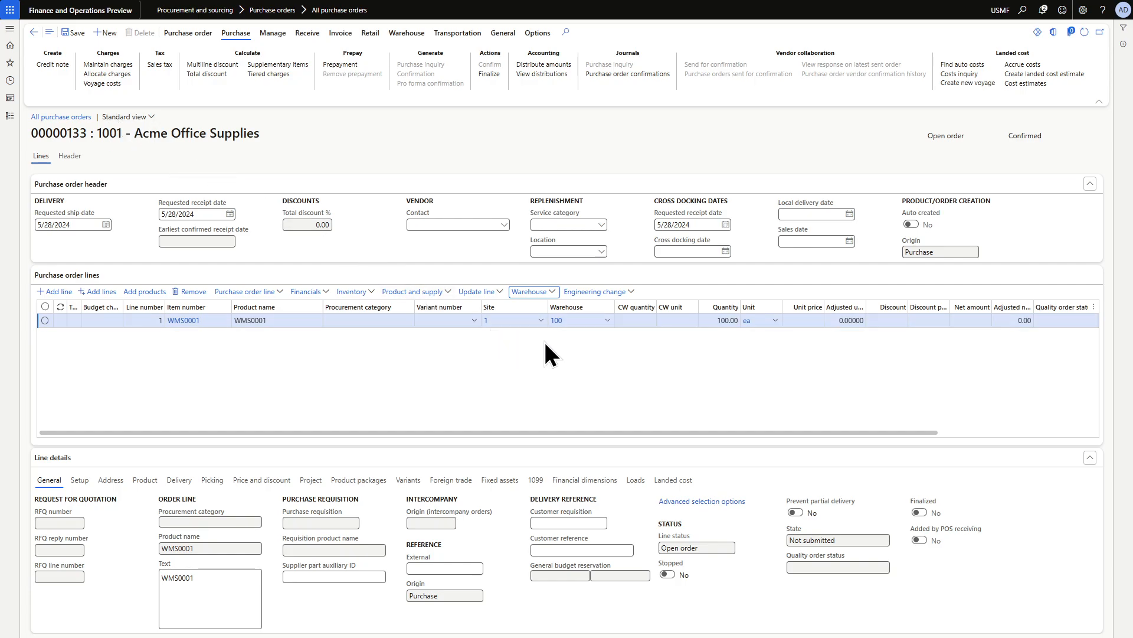
click(361, 293)
click(366, 433)
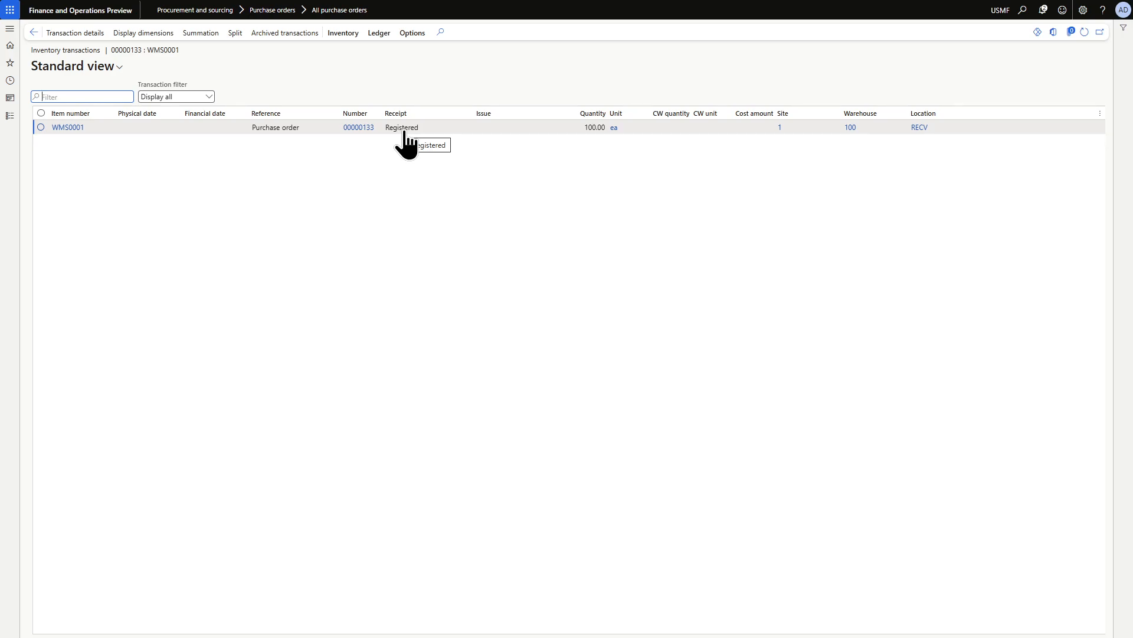
click(33, 33)
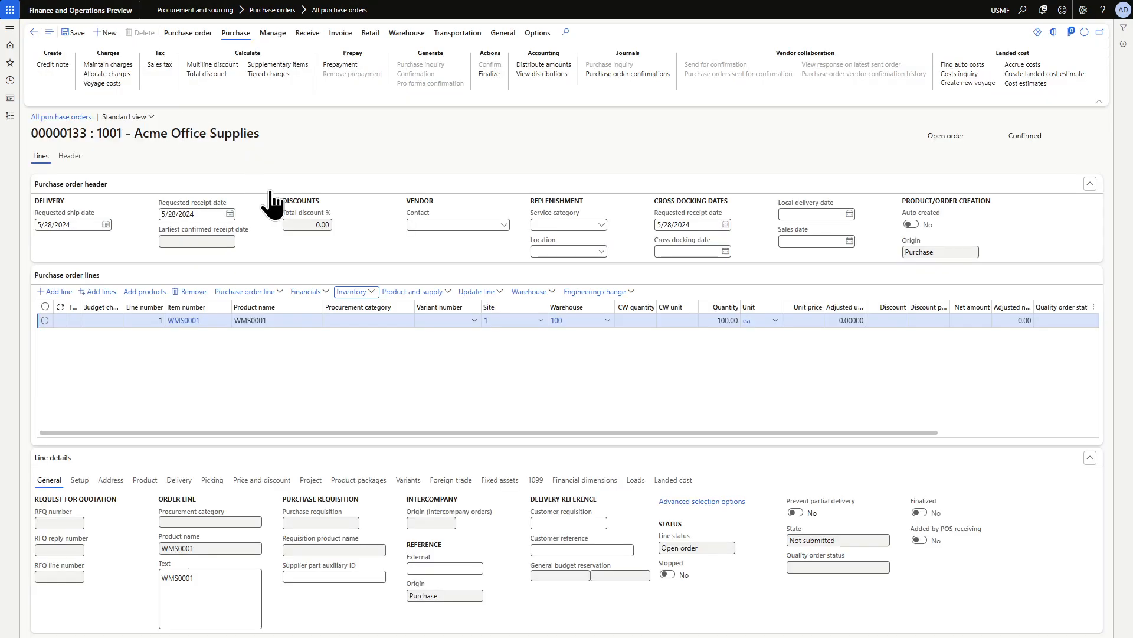
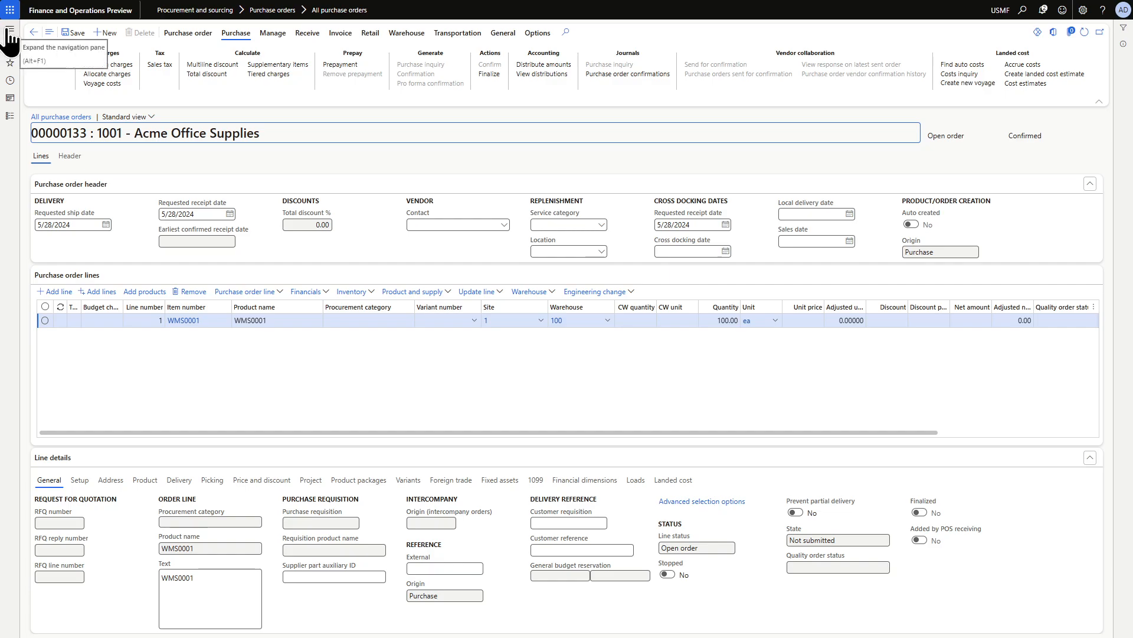
Open the mobile device menu items in the Warehouse management setup
click(10, 33)
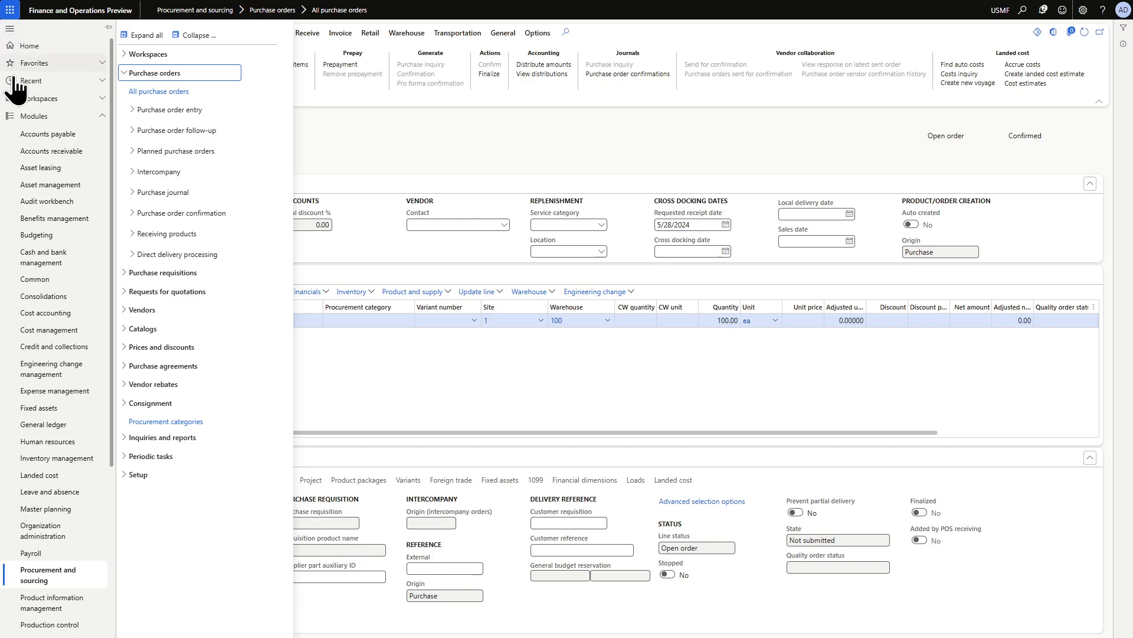
scroll(35, 413, down, 1)
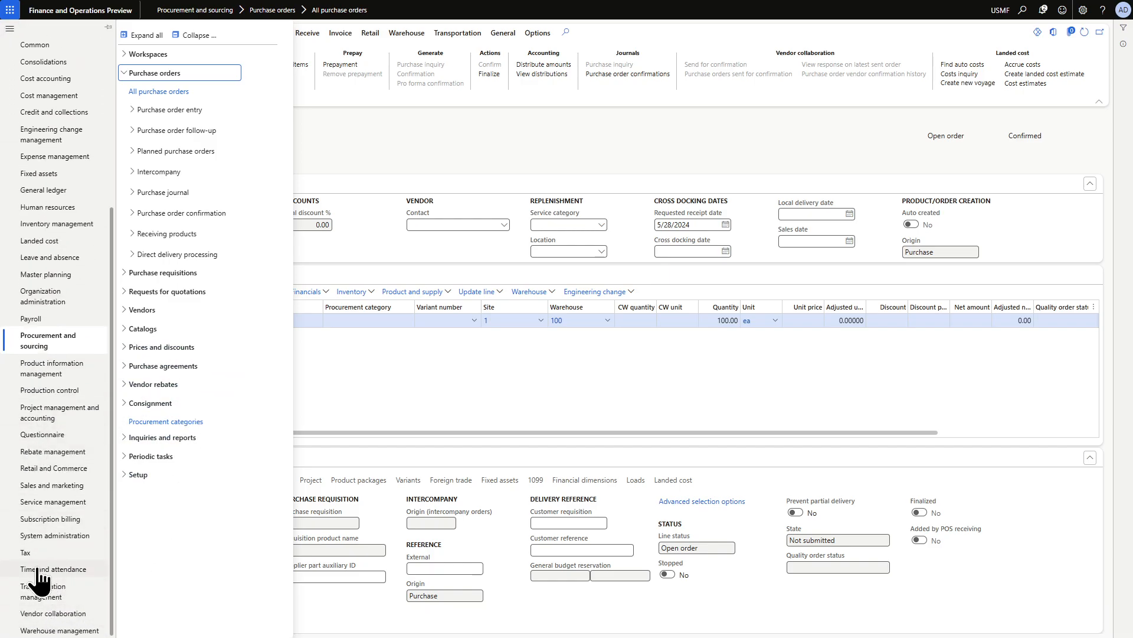
click(70, 630)
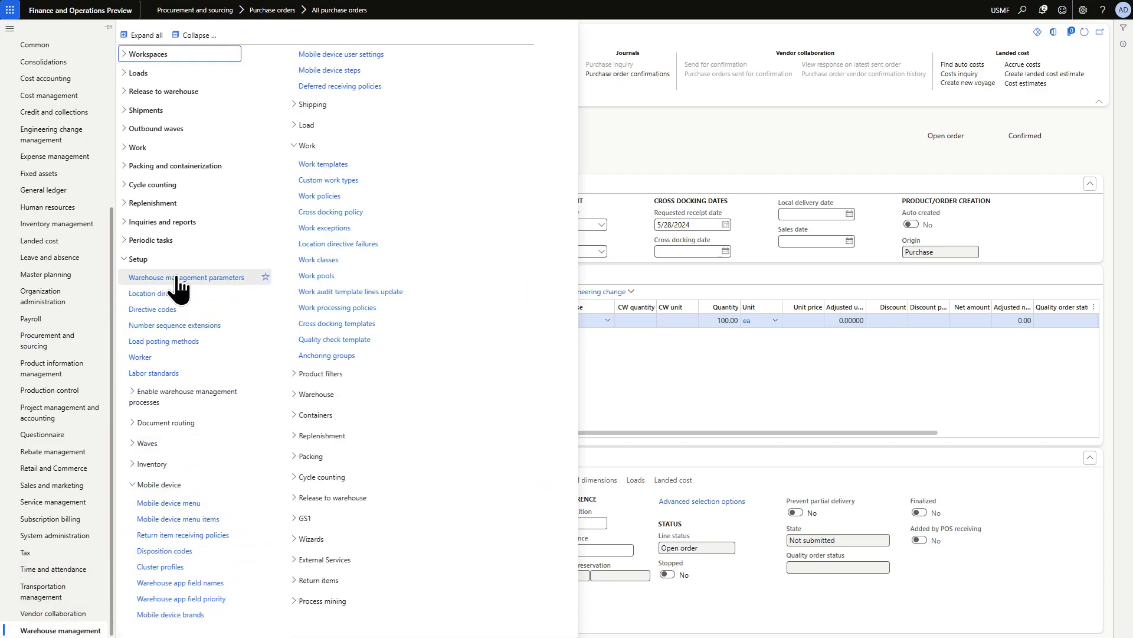
click(195, 35)
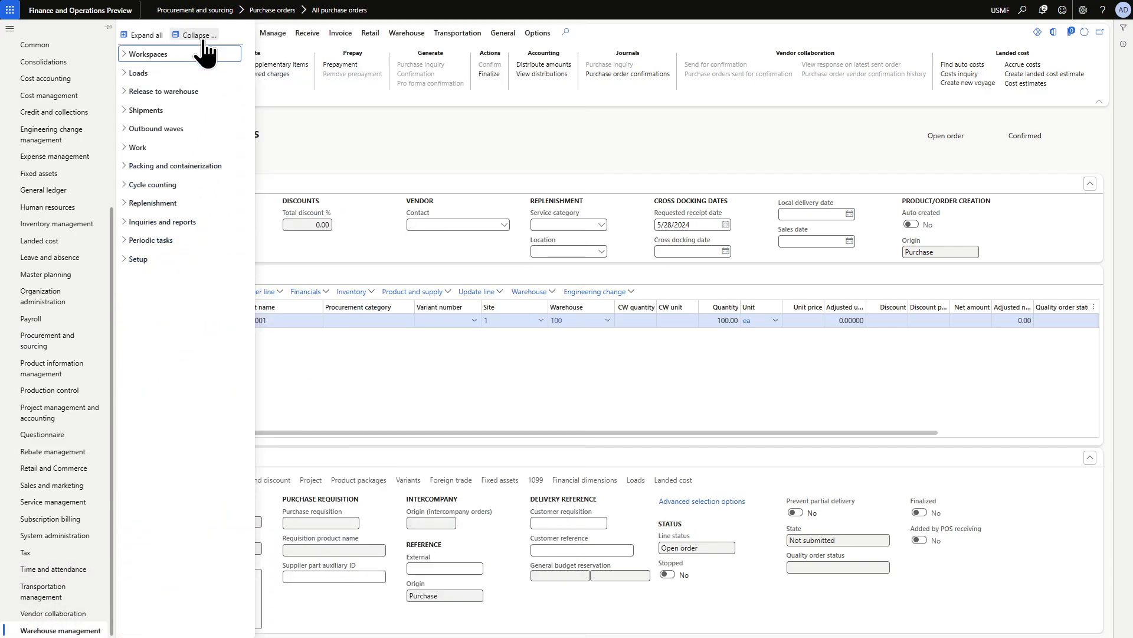
click(142, 260)
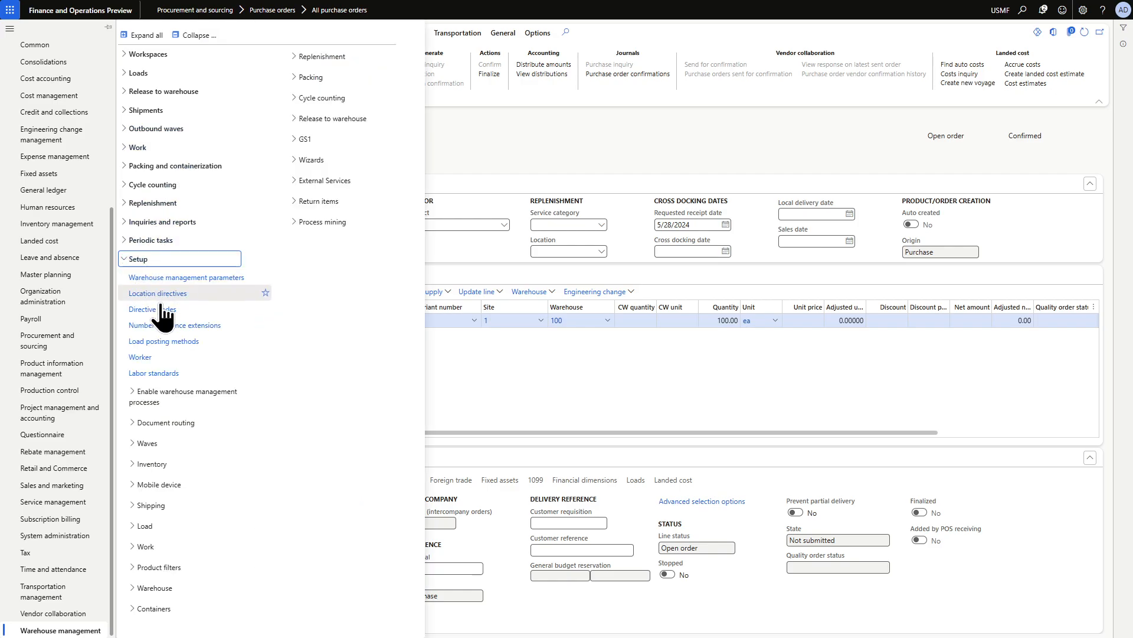
click(159, 485)
click(183, 519)
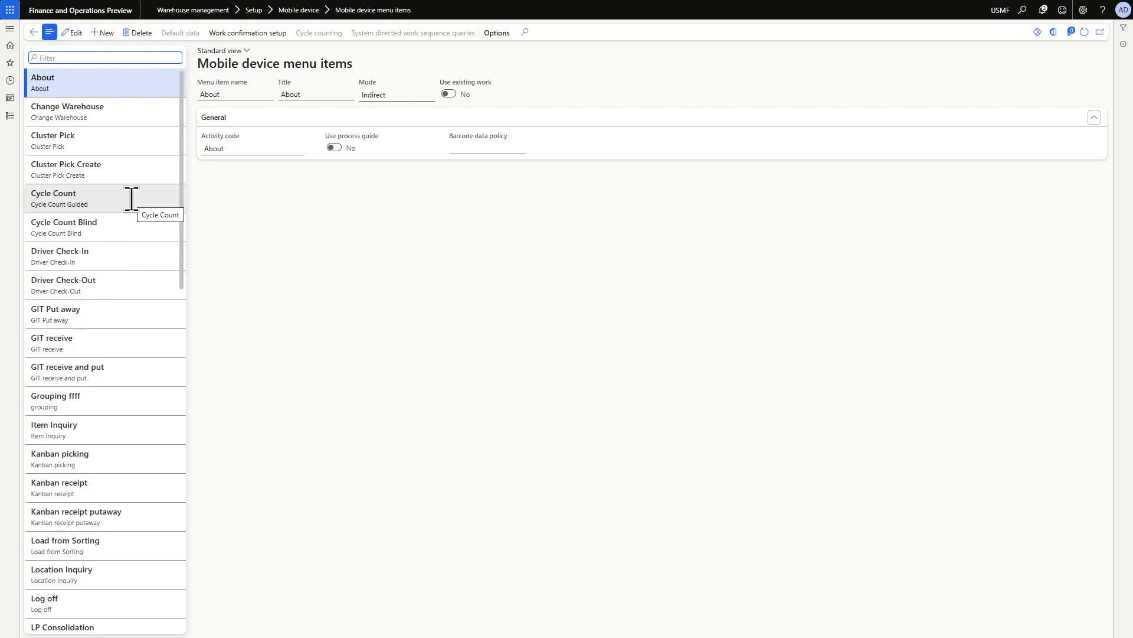
Create a new mobile device menu item with both its name and title set to Load Item Receiving
scroll(129, 216, down, 3)
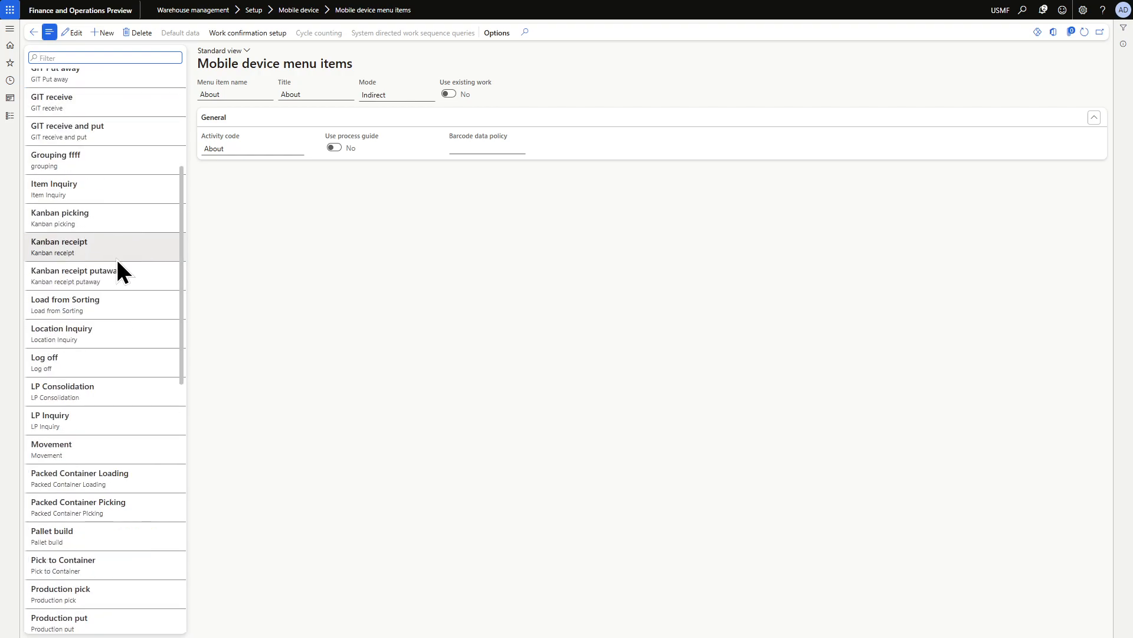
scroll(115, 259, down, 3)
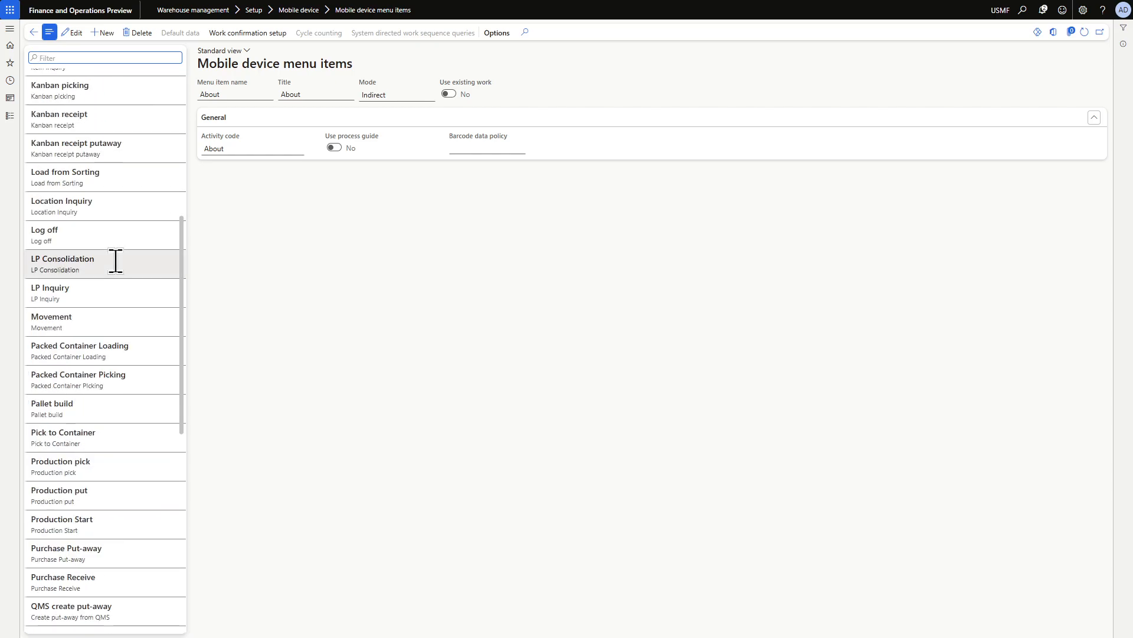
scroll(115, 260, up, 6)
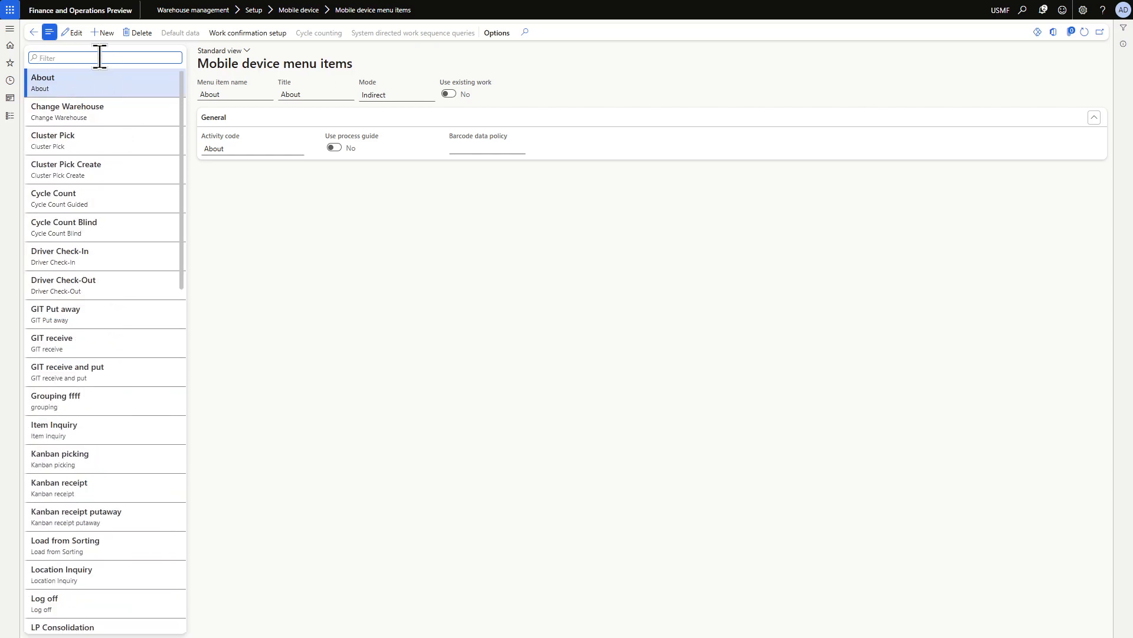
click(102, 33)
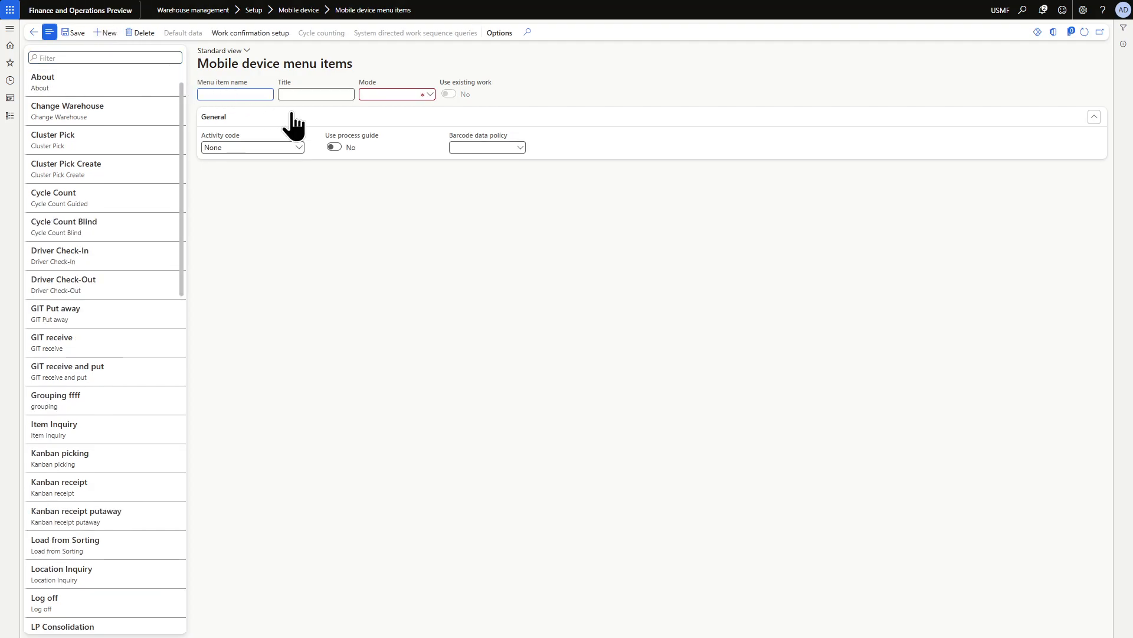
text(Load Item Receiving)
drag(266, 94, 206, 94)
key(ctrl+c)
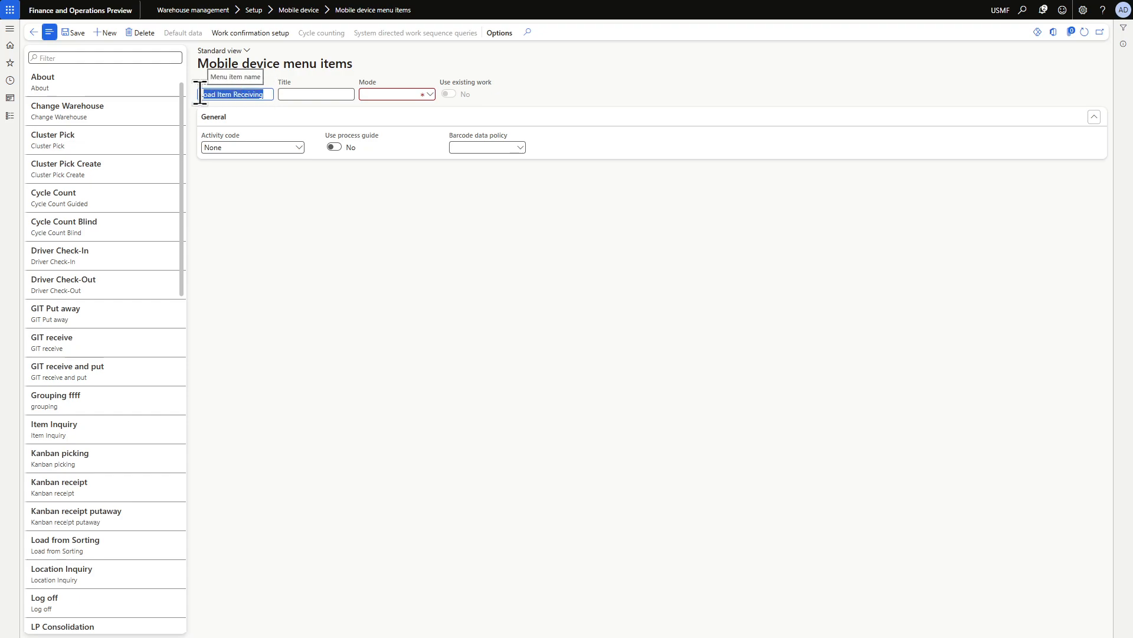
click(337, 93)
key(ctrl+v)
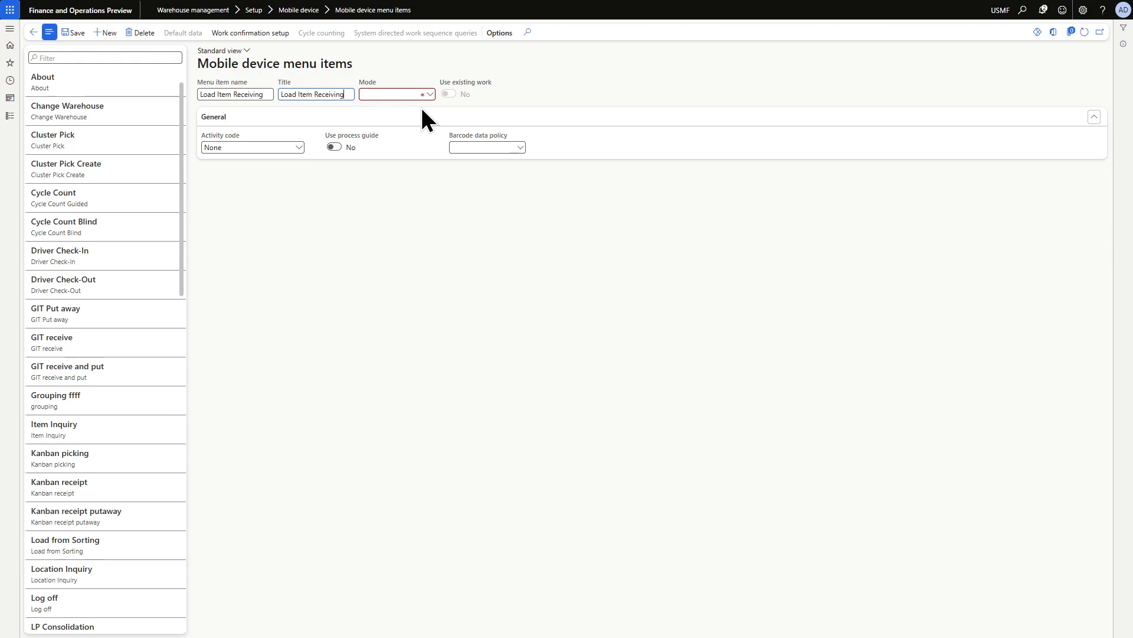
Set the menu item's mode to Work and its work creation process to Load item receiving, enable license plate generation and save
click(430, 94)
click(400, 107)
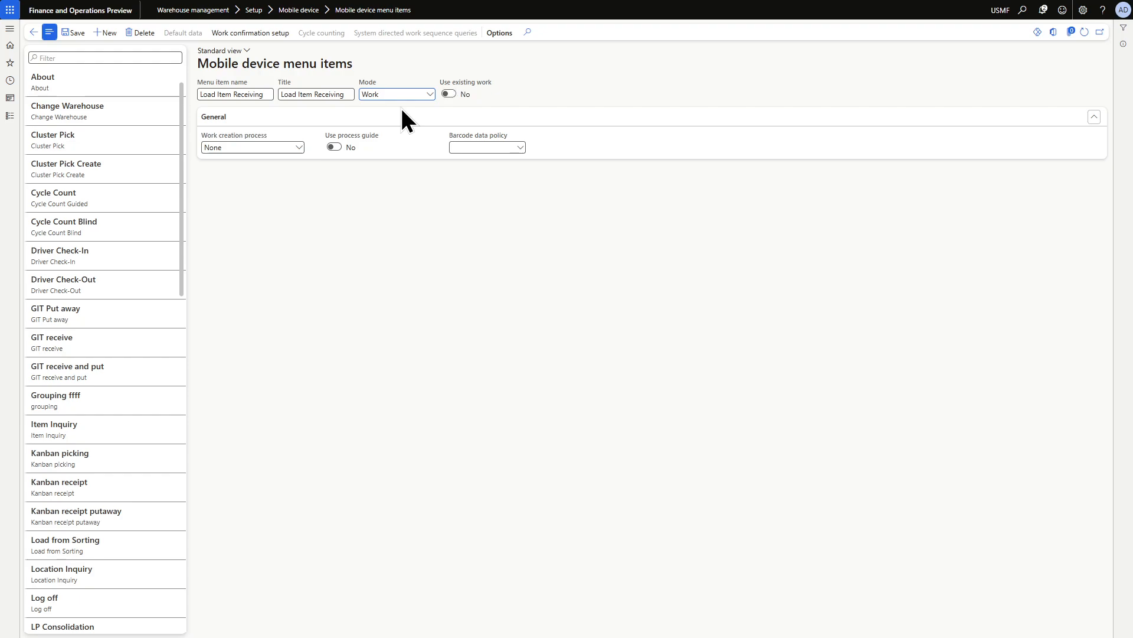
click(300, 148)
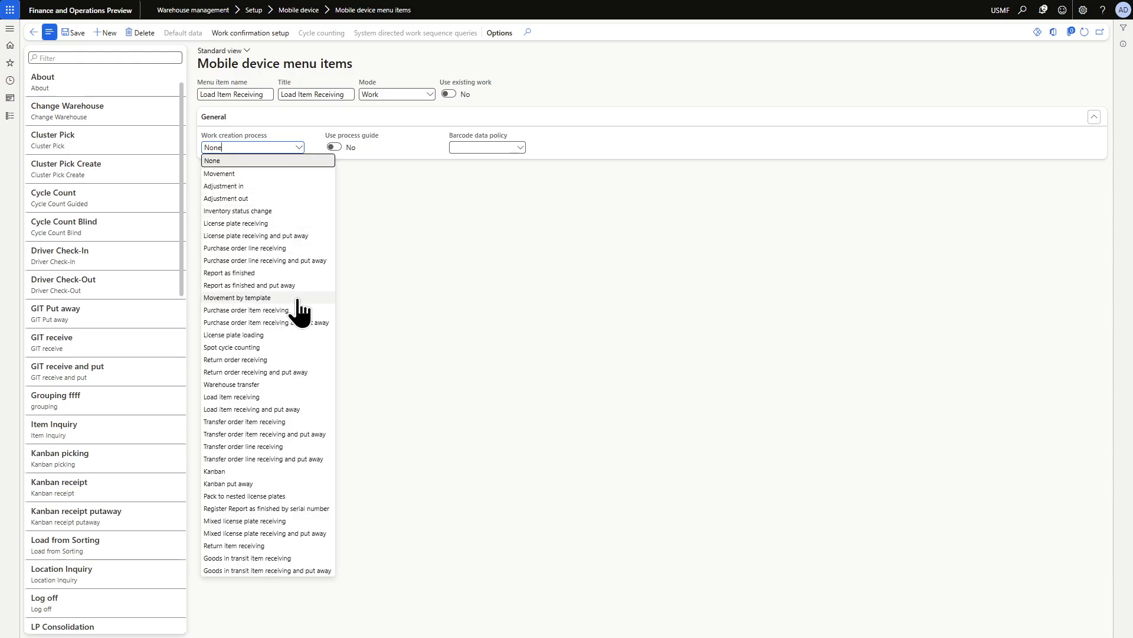
click(261, 397)
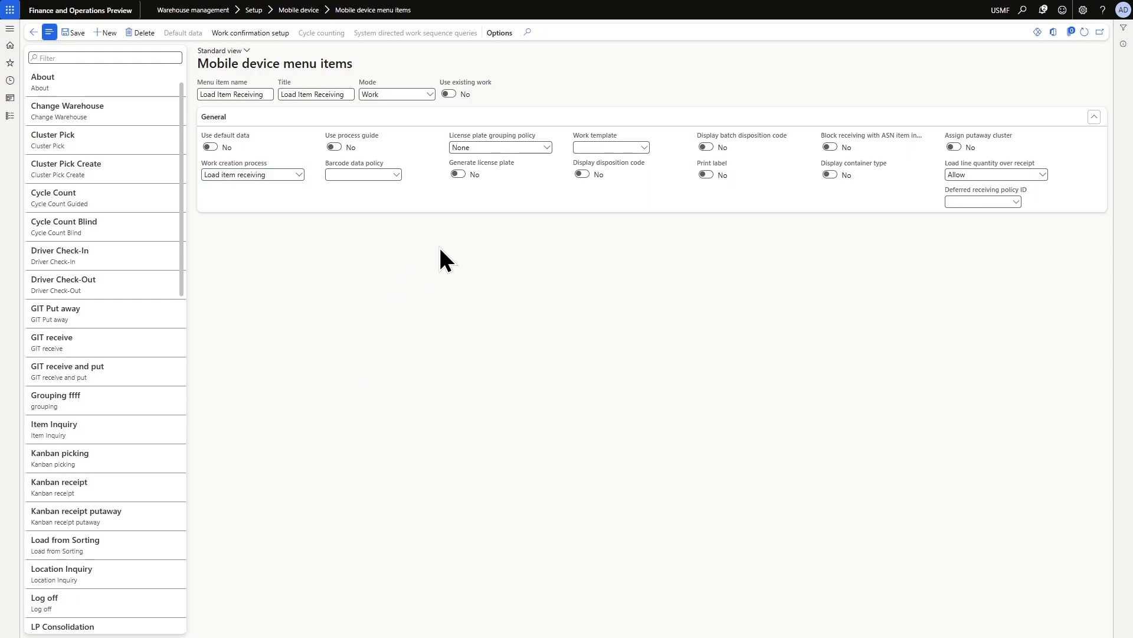
click(461, 174)
click(66, 32)
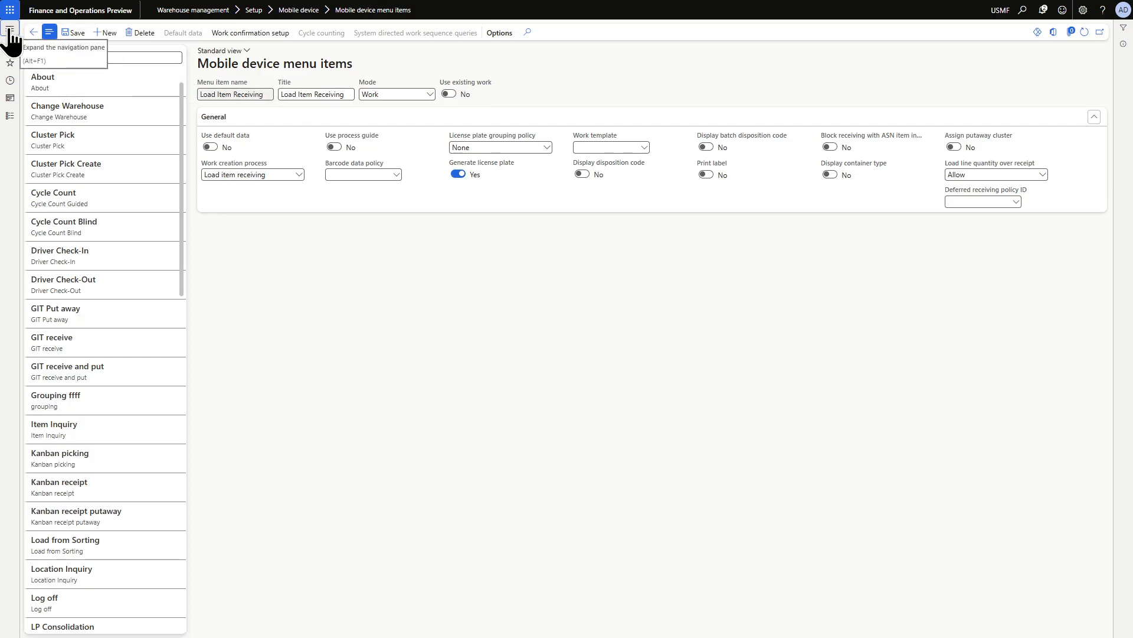
Add Load Item Receiving to the structure of the Inbound mobile device menu and save it
click(10, 34)
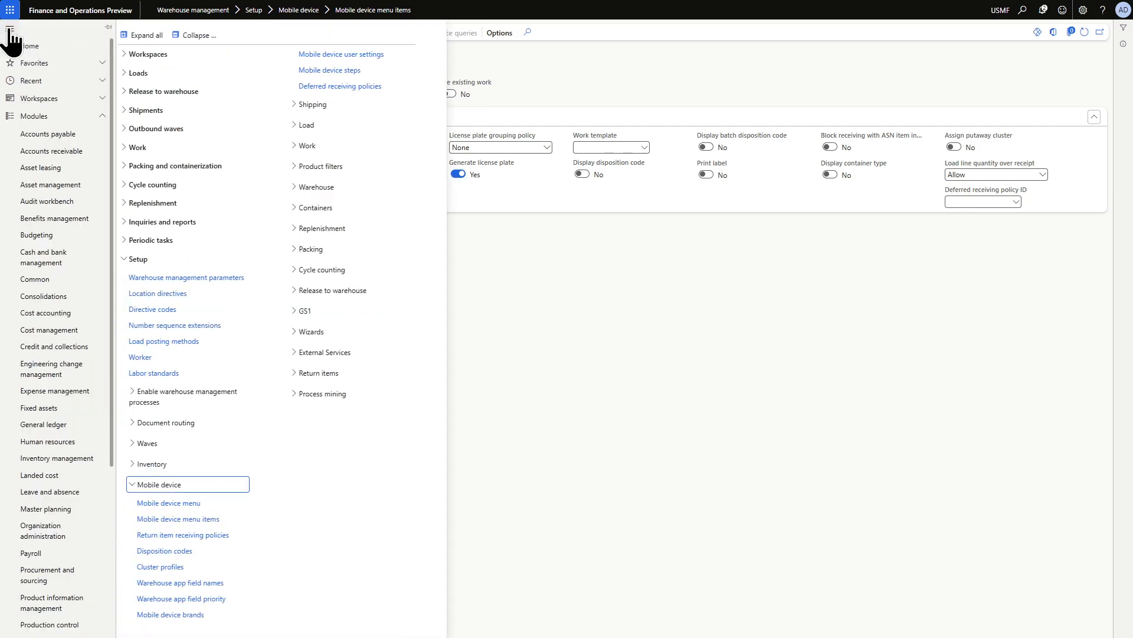
click(172, 518)
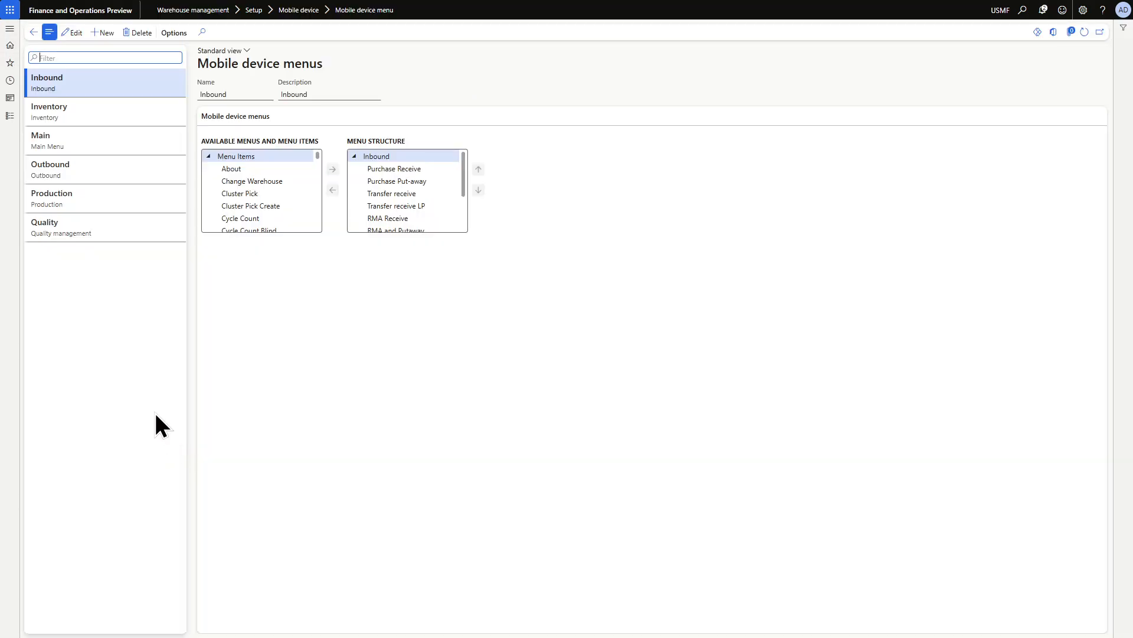
click(238, 156)
click(83, 34)
scroll(270, 192, down, 6)
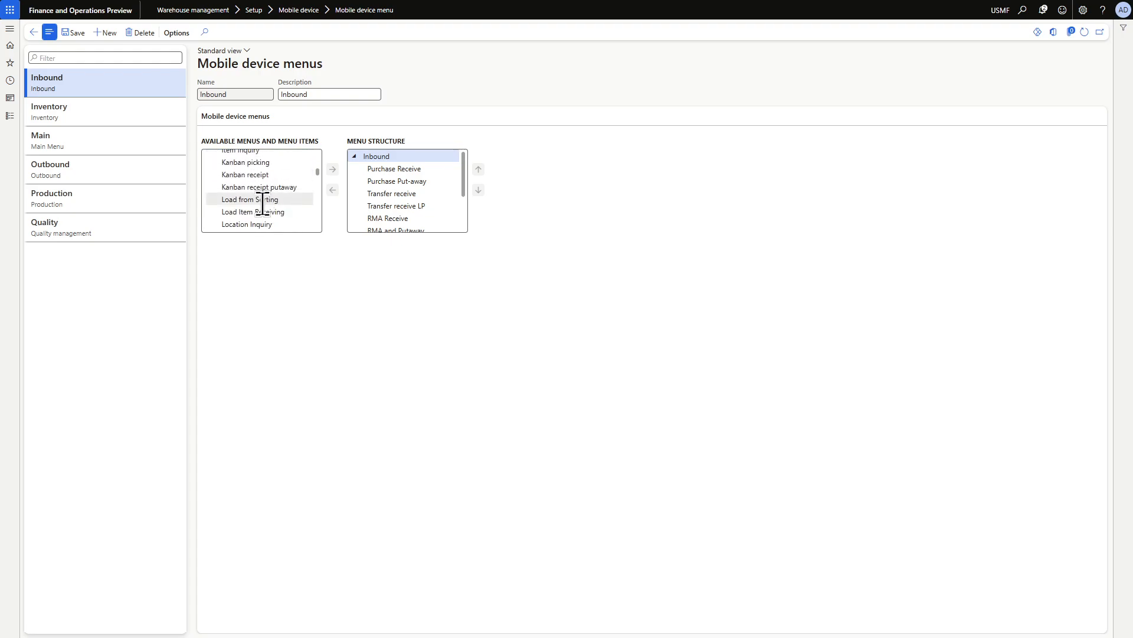
click(259, 211)
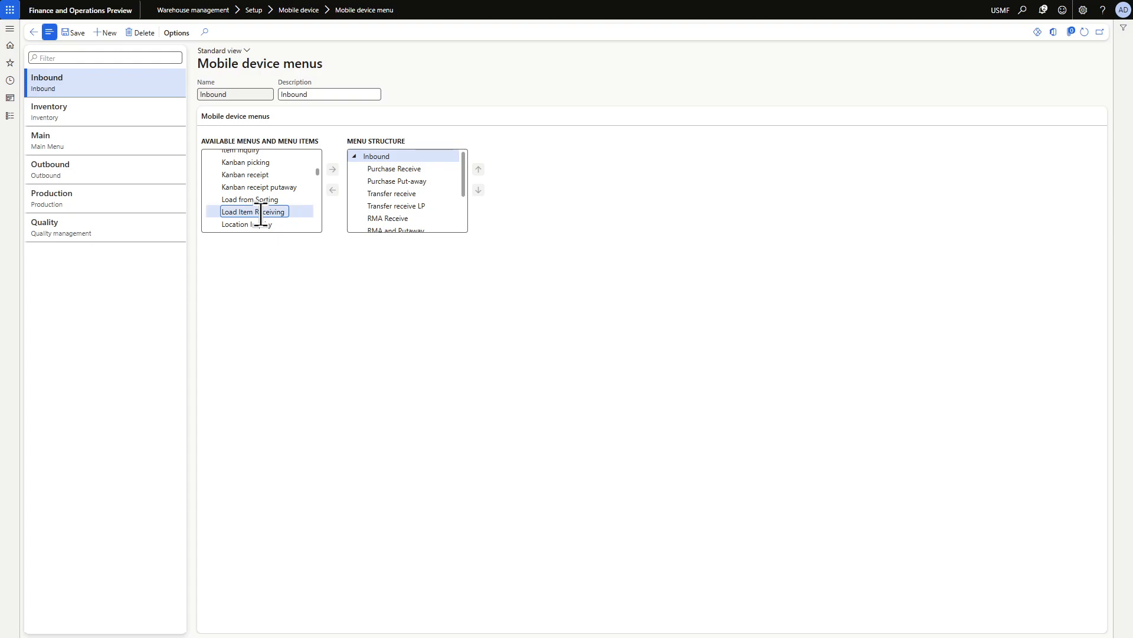
click(334, 170)
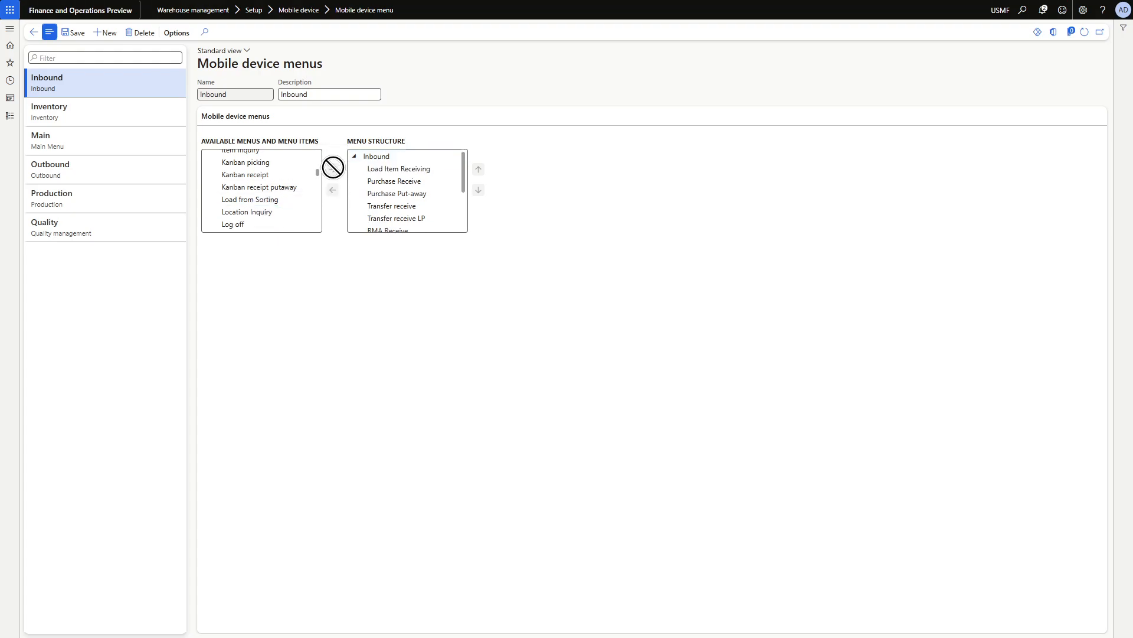
click(72, 33)
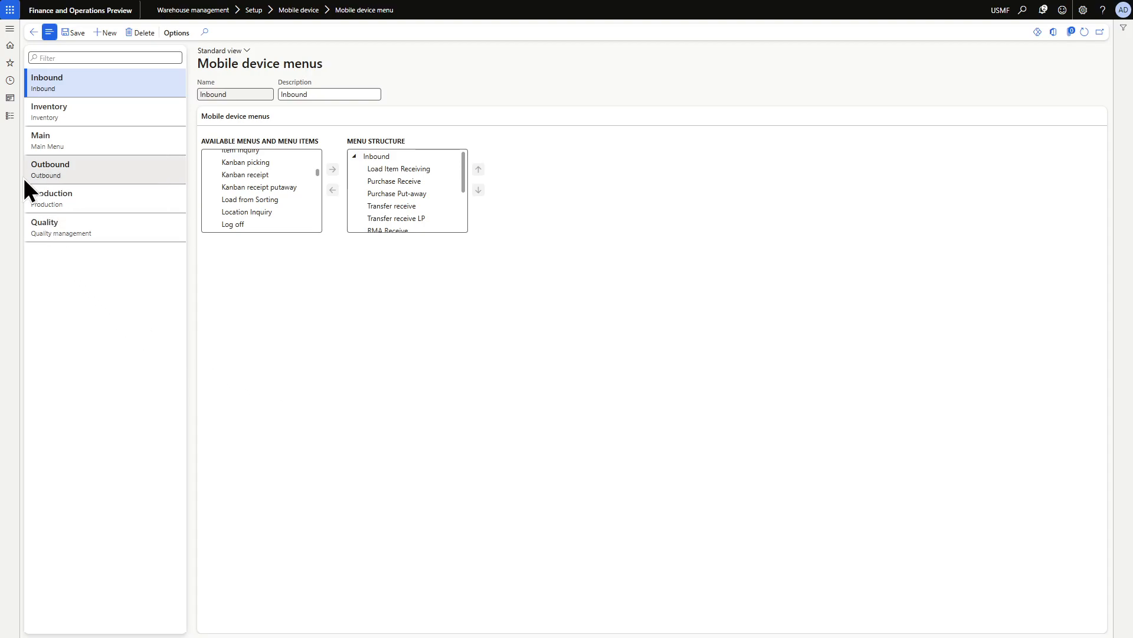
Open the list of all purchase orders in Procurement and sourcing
click(9, 29)
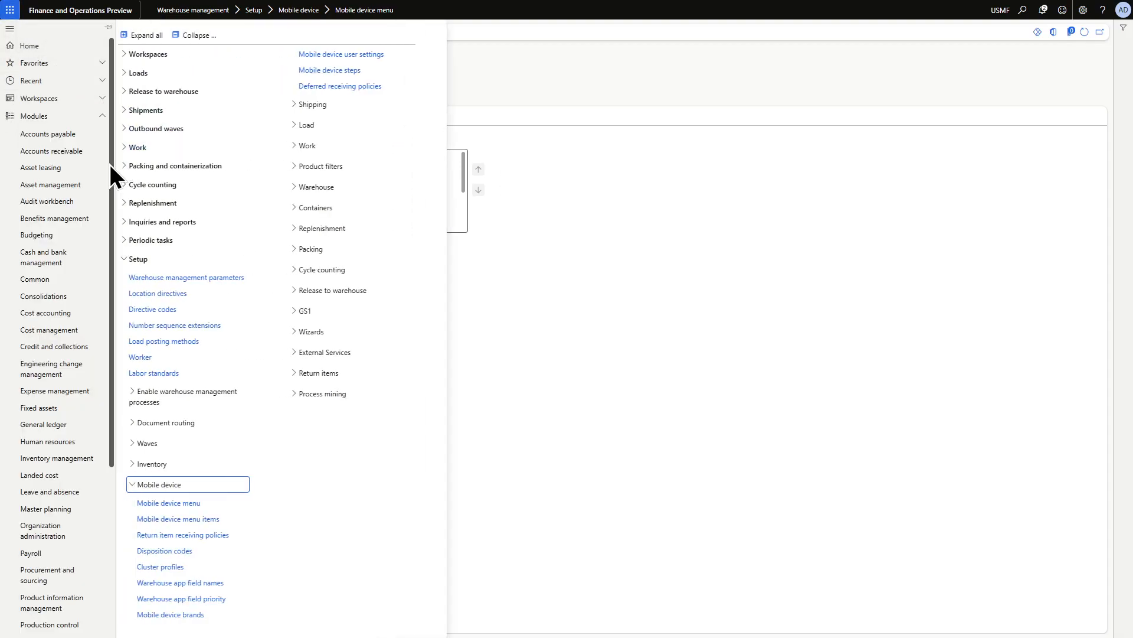
scroll(39, 555, down, 2)
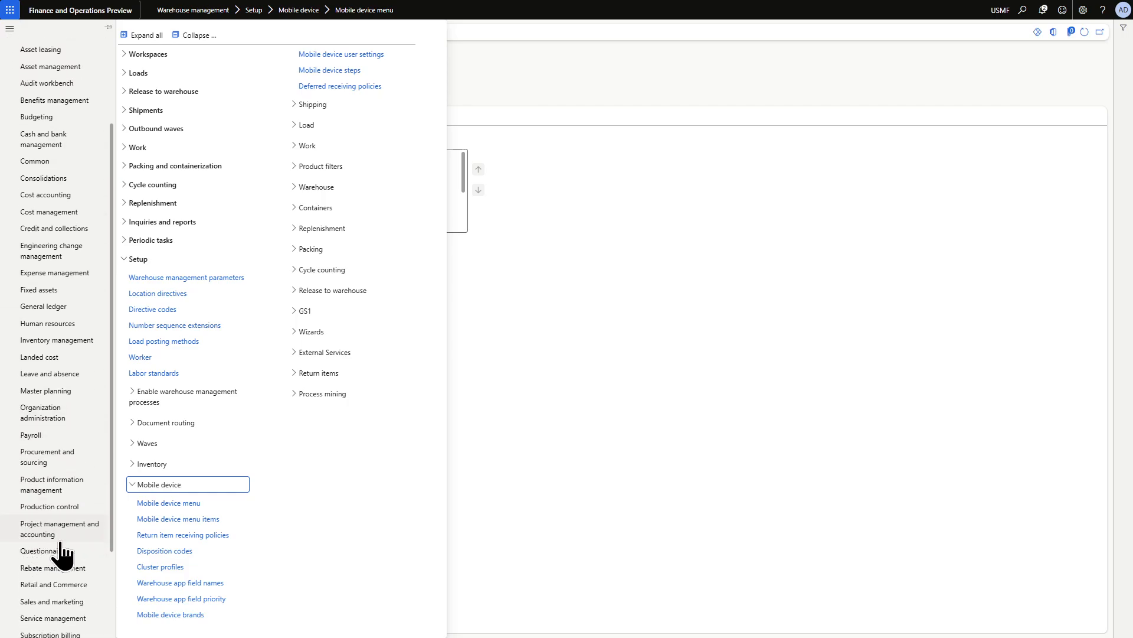
click(66, 462)
click(166, 91)
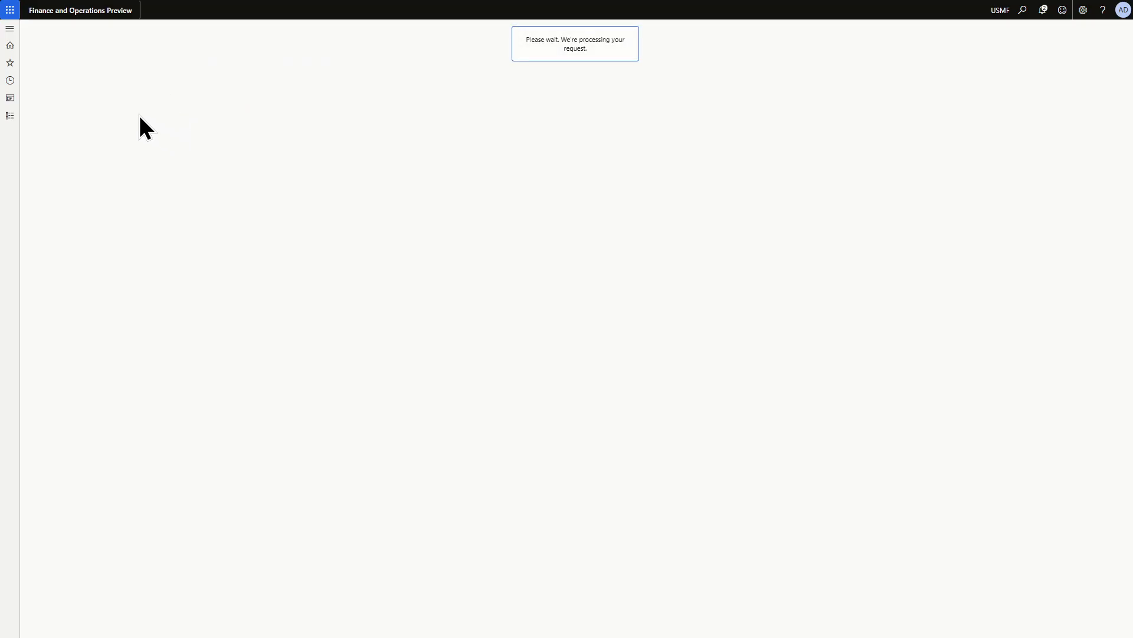
Create a new purchase order for the vendor Acme Office Supplies with warehouse 100
click(91, 34)
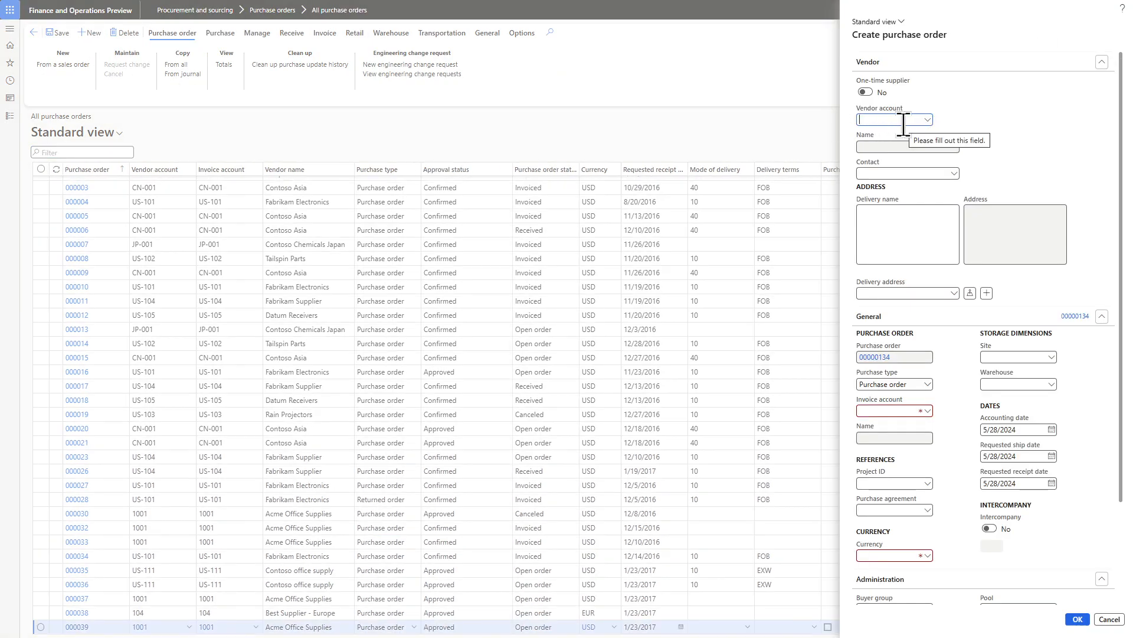
text(1001)
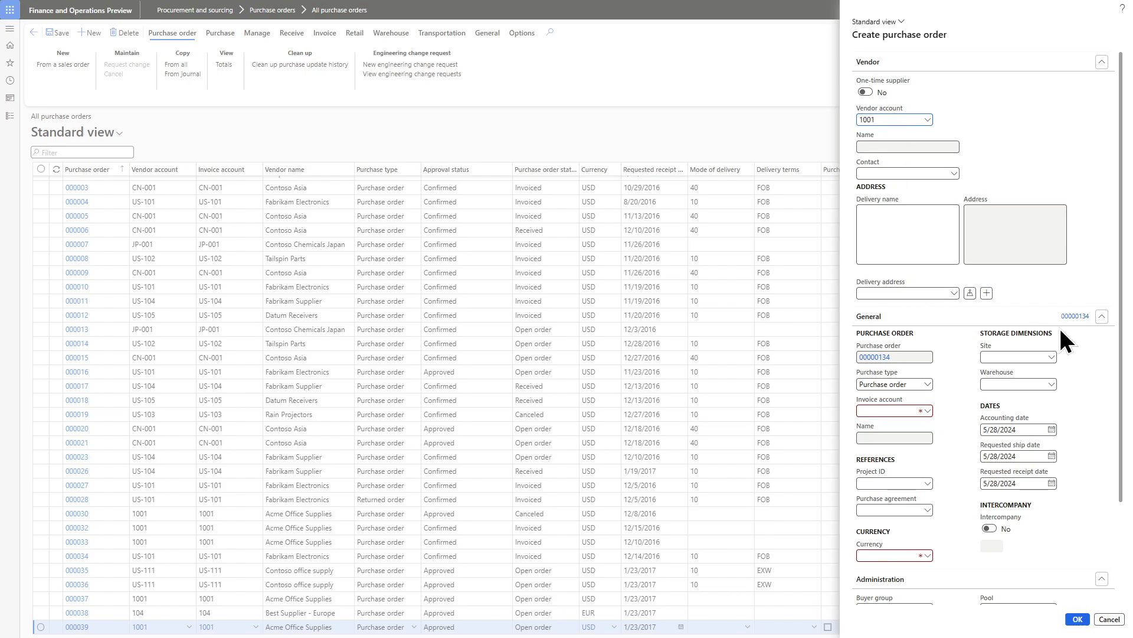
click(1026, 385)
text(100)
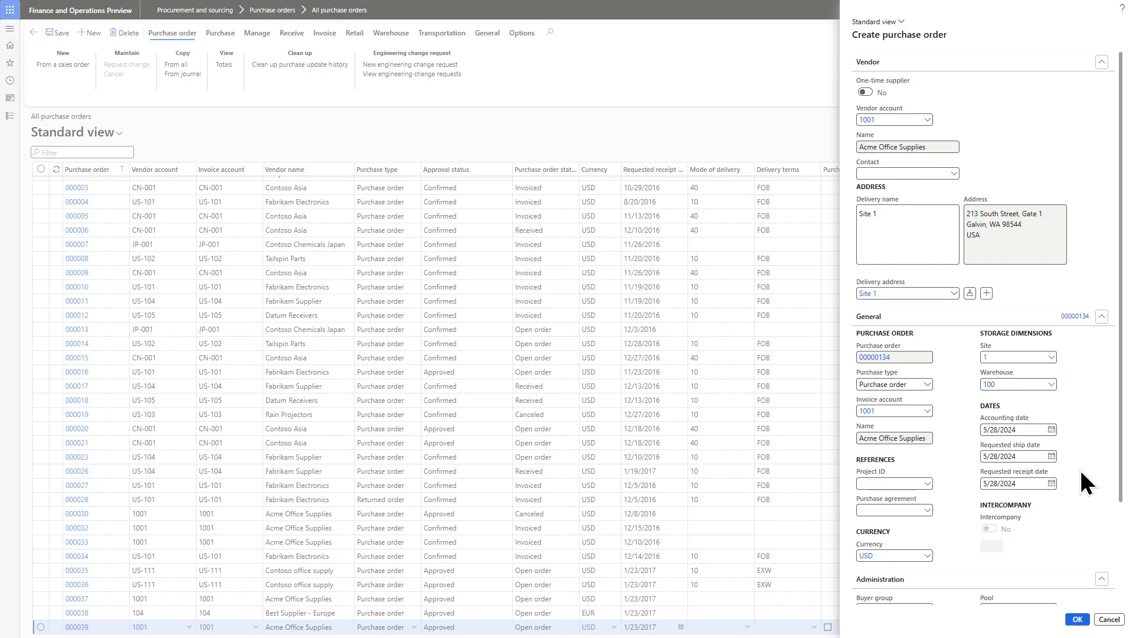
scroll(1092, 554, down, 3)
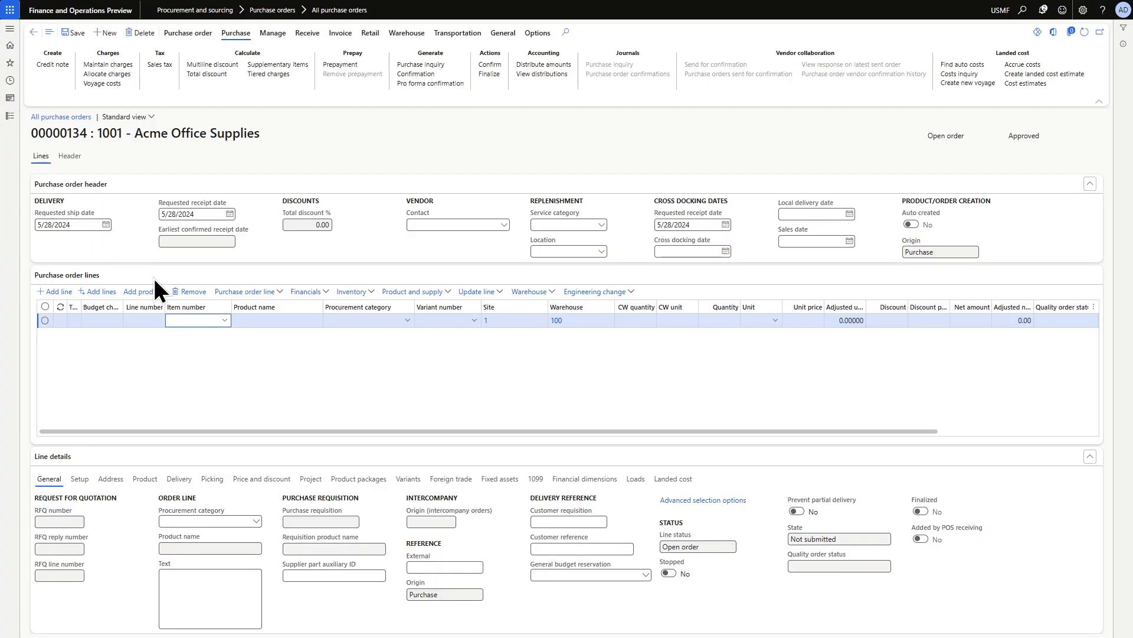
Fill in the order line with item WMS0001 and quantity 200, then save and confirm the purchase order
text(ms)
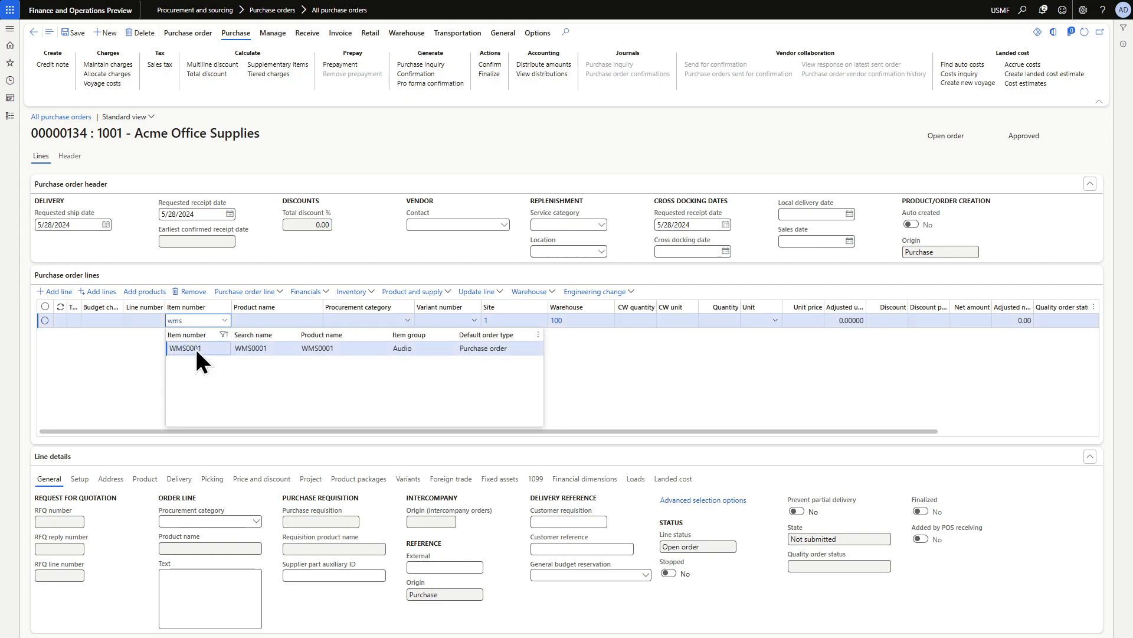
click(195, 346)
click(715, 323)
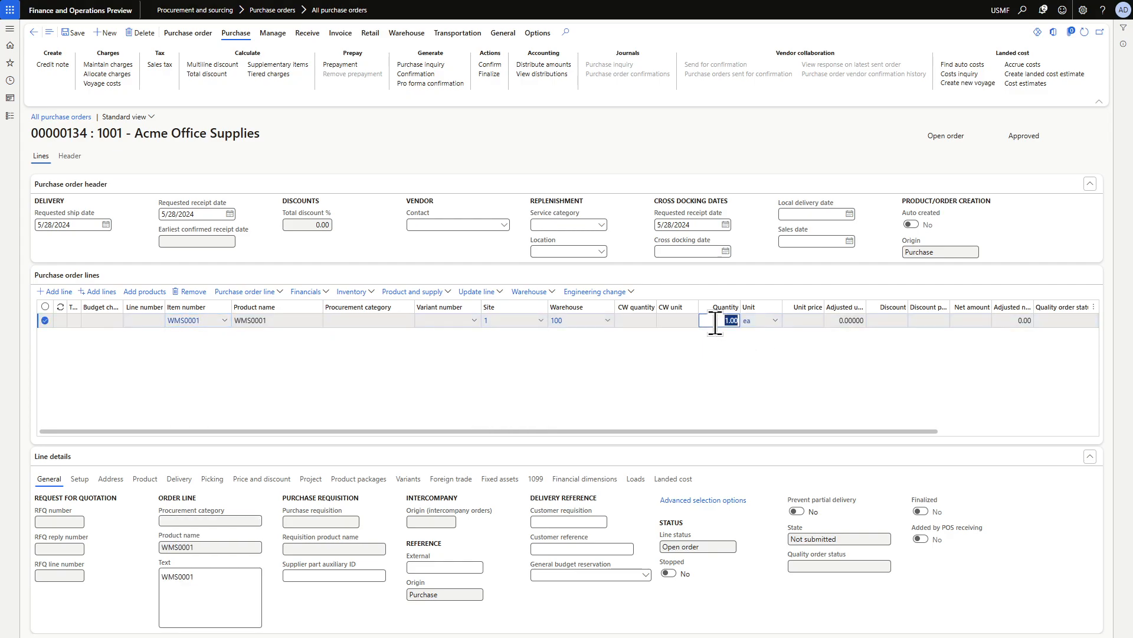
text(200)
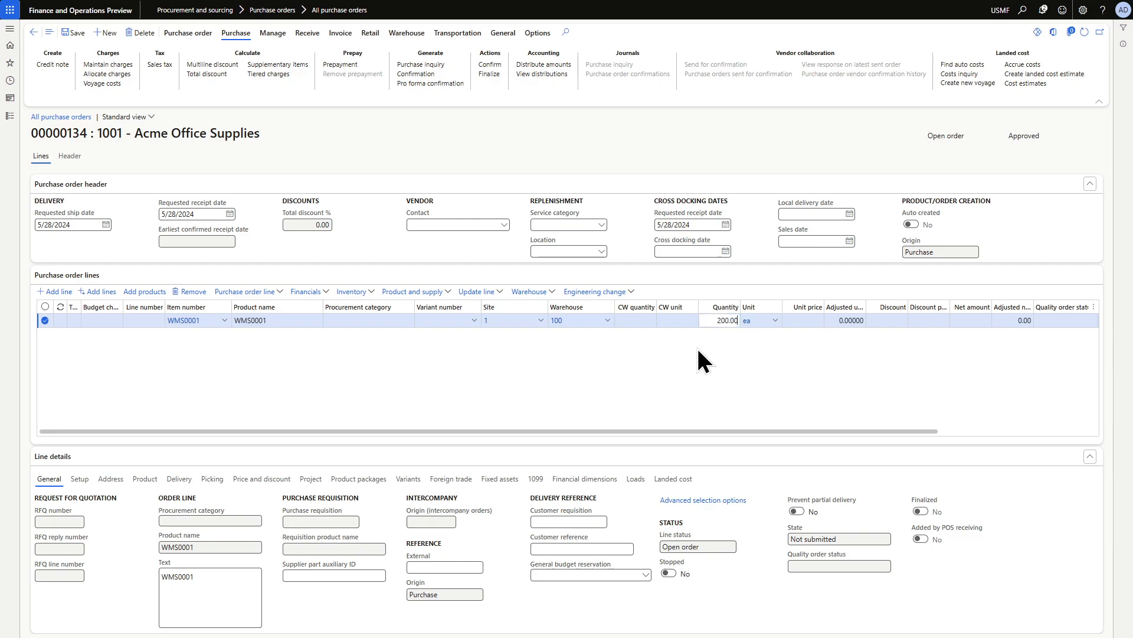
click(75, 33)
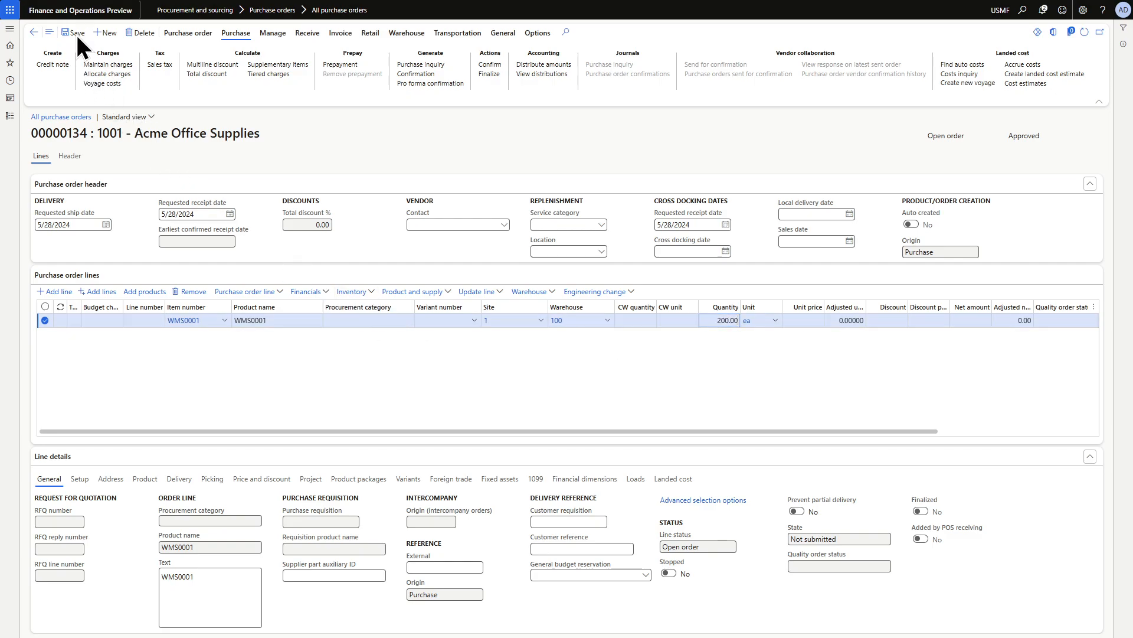
click(496, 65)
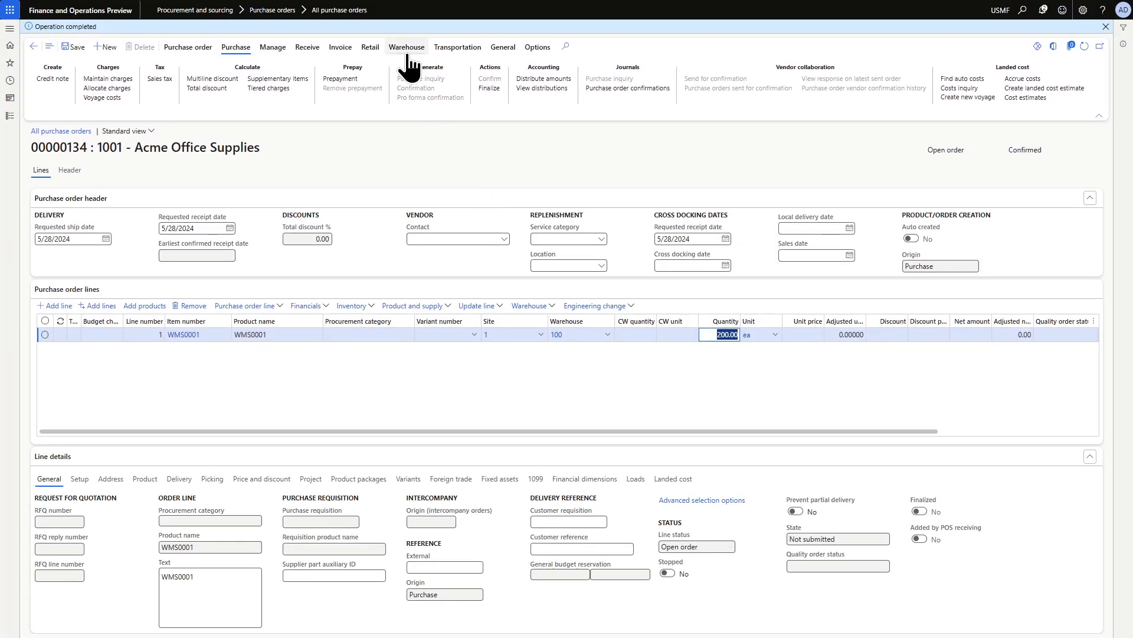
Open the order's inbound load planning workbench and start a new load for its line with the load template 20' Container
click(407, 50)
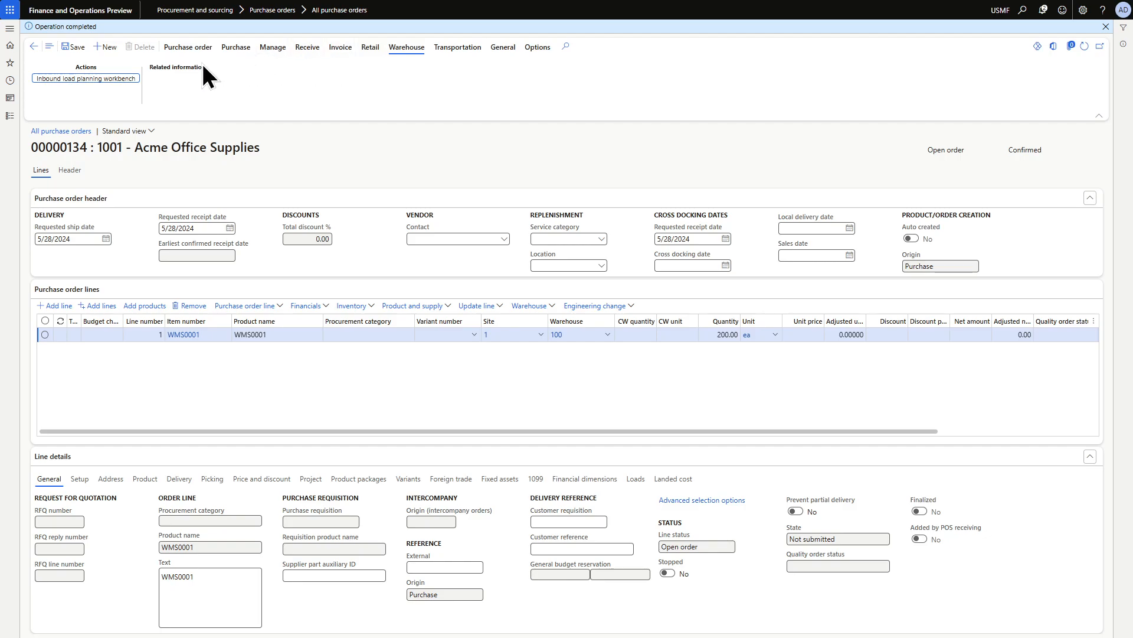
click(85, 79)
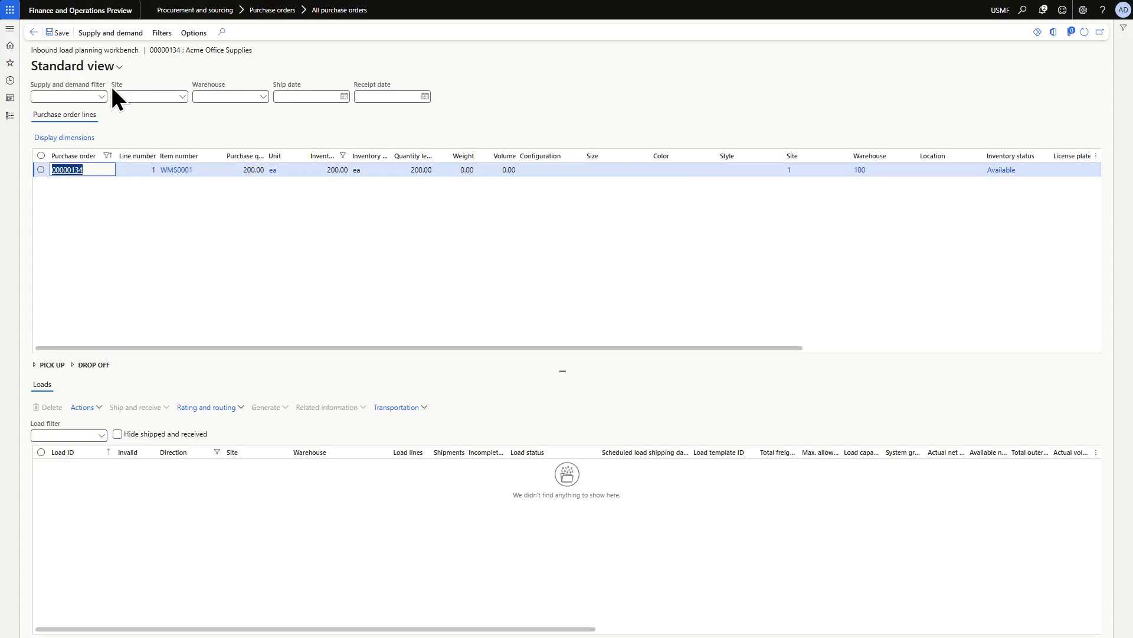
click(115, 34)
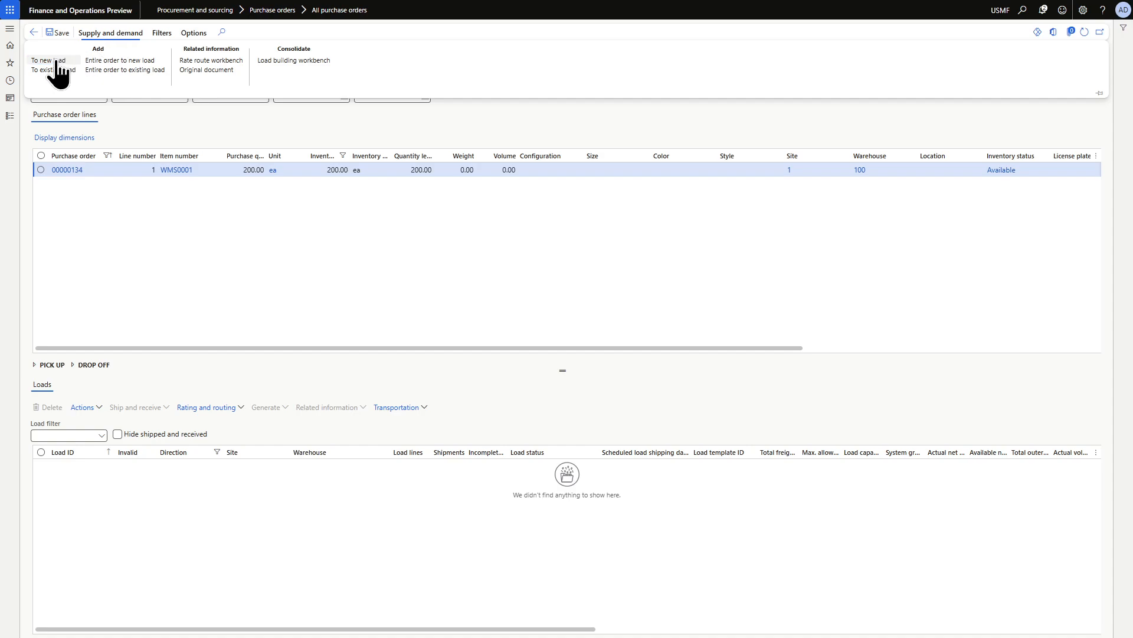
click(56, 61)
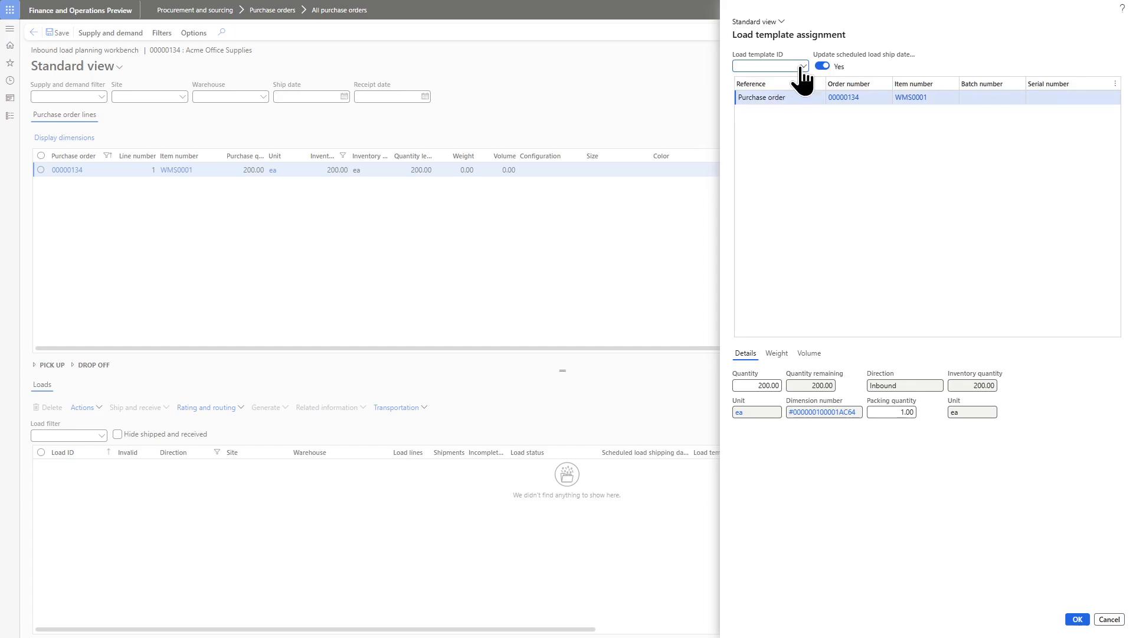
click(803, 66)
click(773, 94)
Review the details of the 20' Container load template and confirm the template assignment to create the load
right_click(803, 65)
click(824, 115)
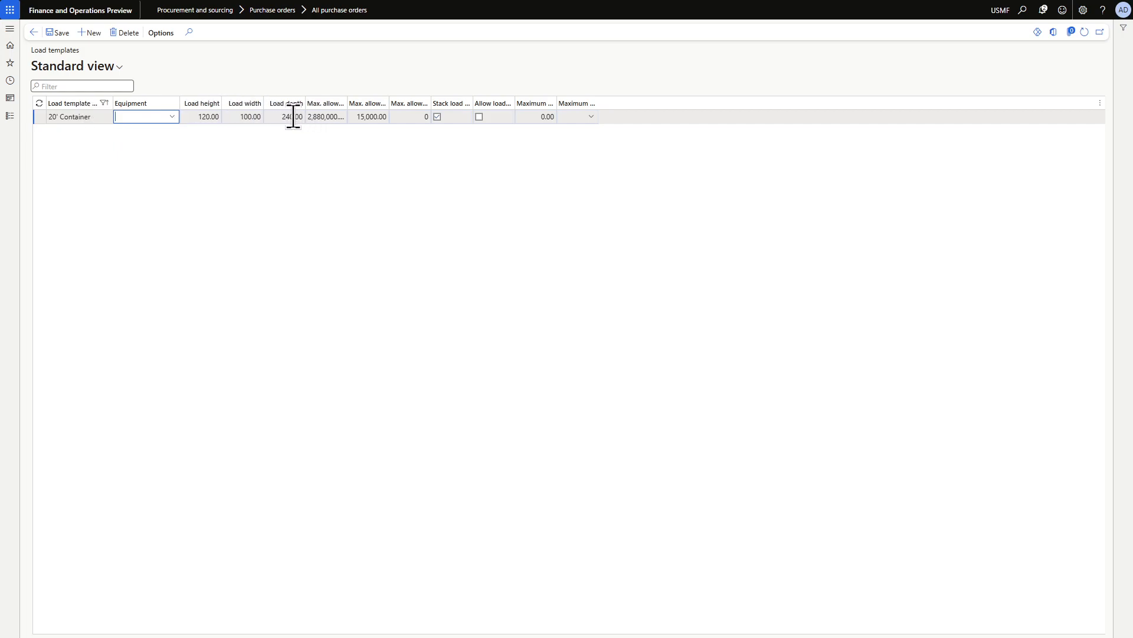
click(60, 112)
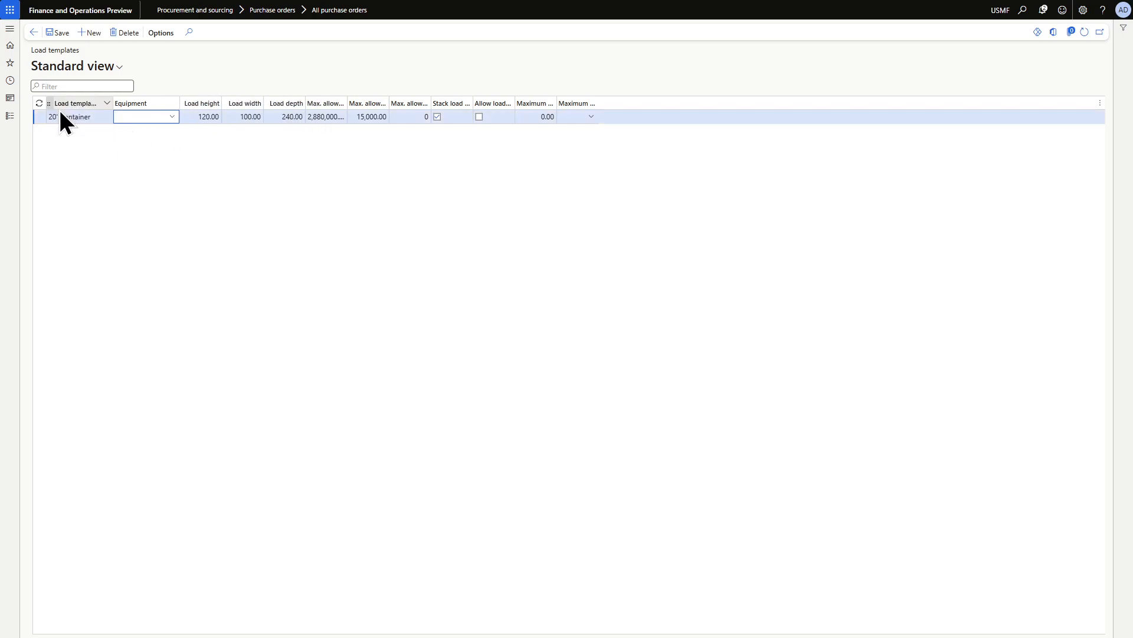
click(33, 32)
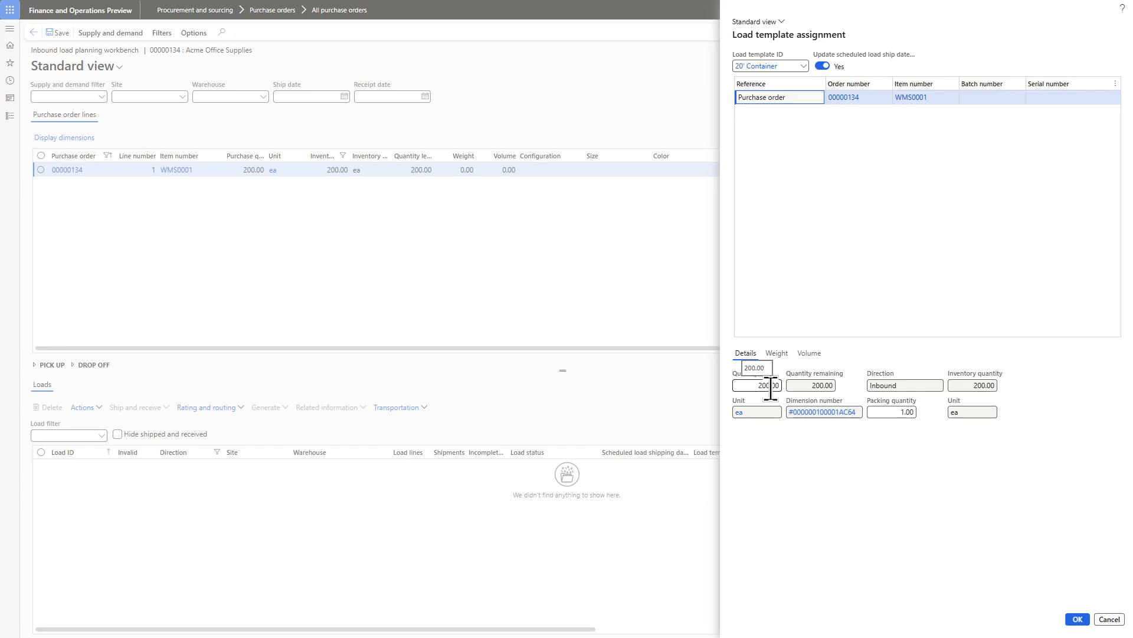
click(1078, 619)
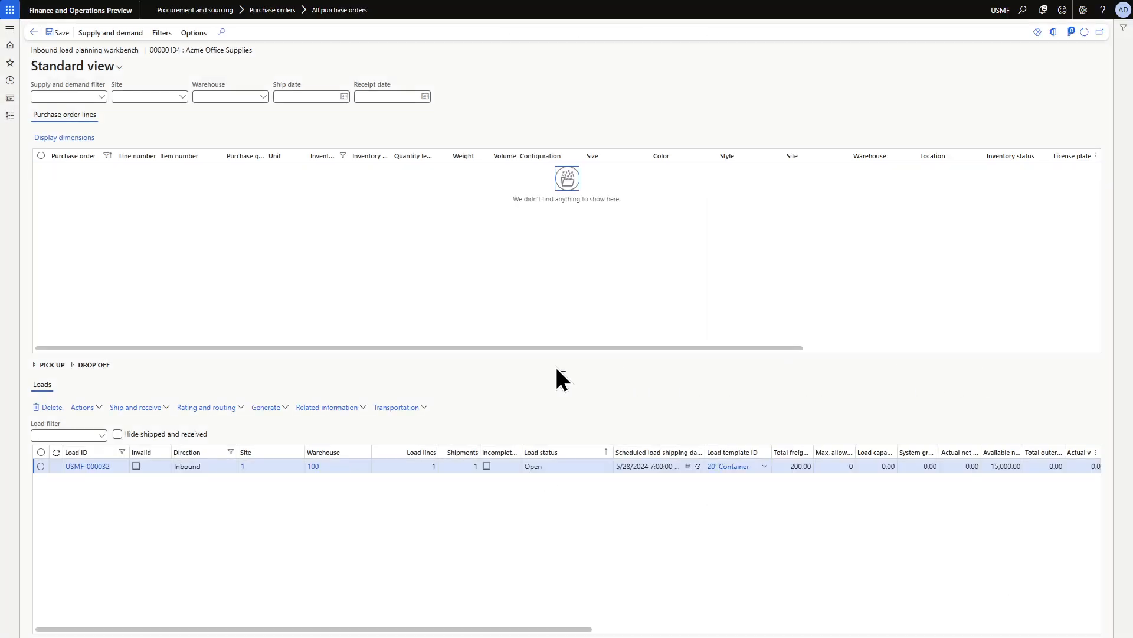
Open the new load's details and examine its header fields, load line quantity and related work
click(99, 470)
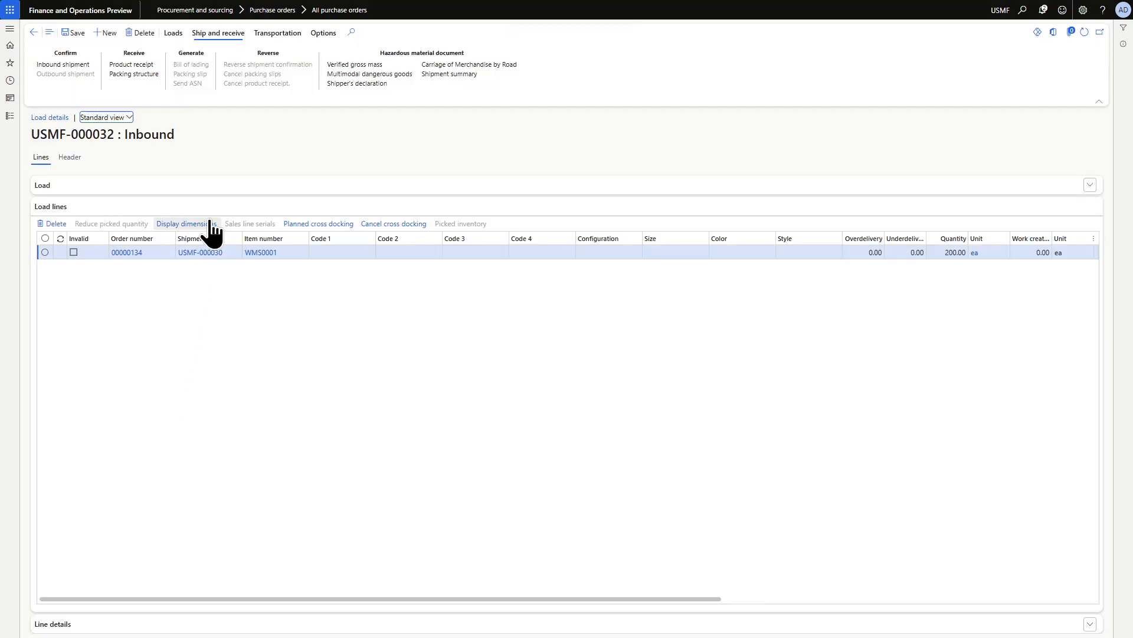
click(228, 184)
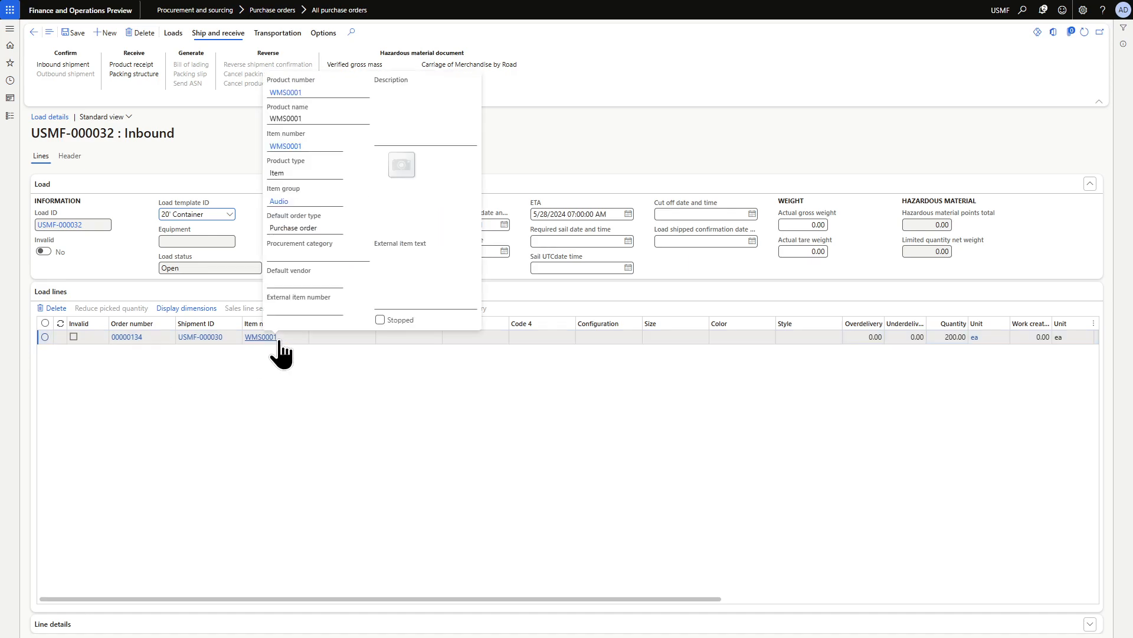
click(954, 341)
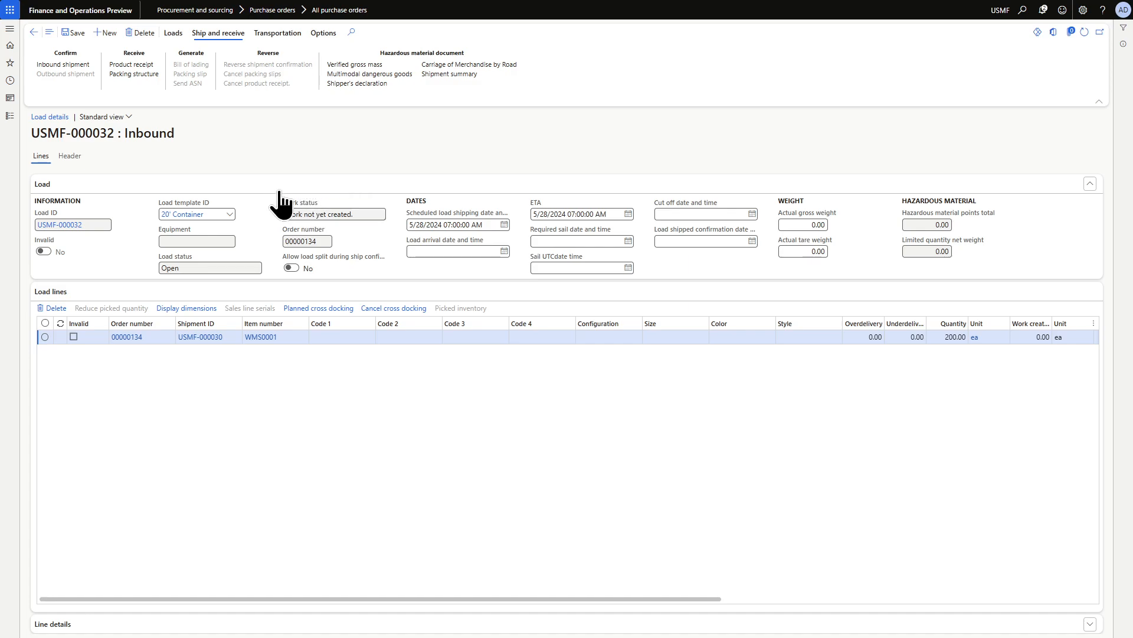
click(184, 38)
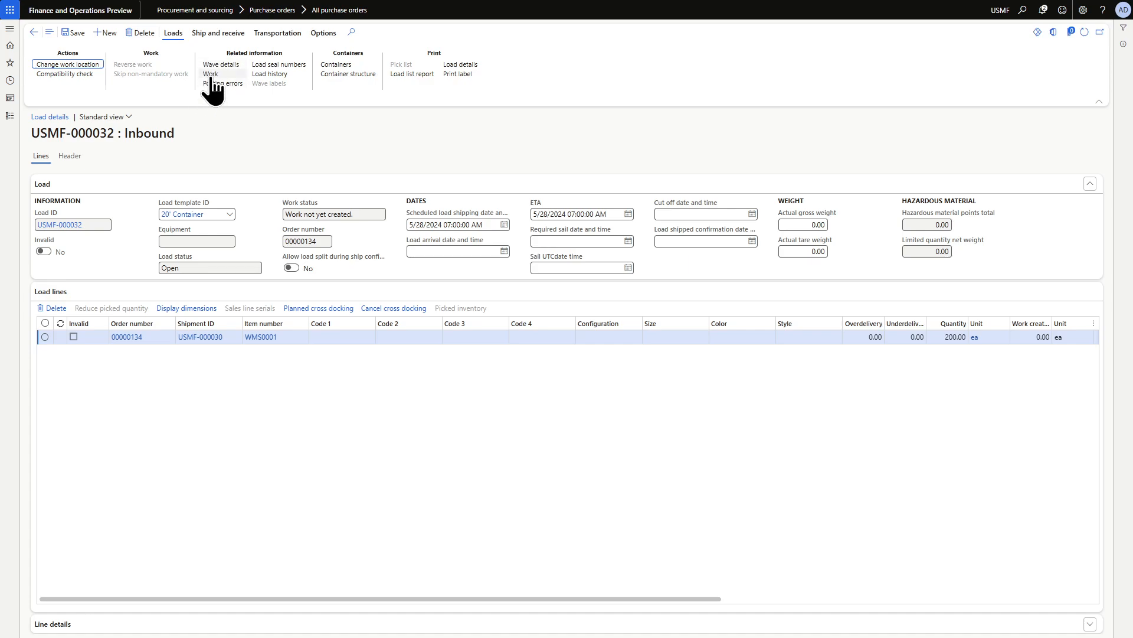
click(210, 76)
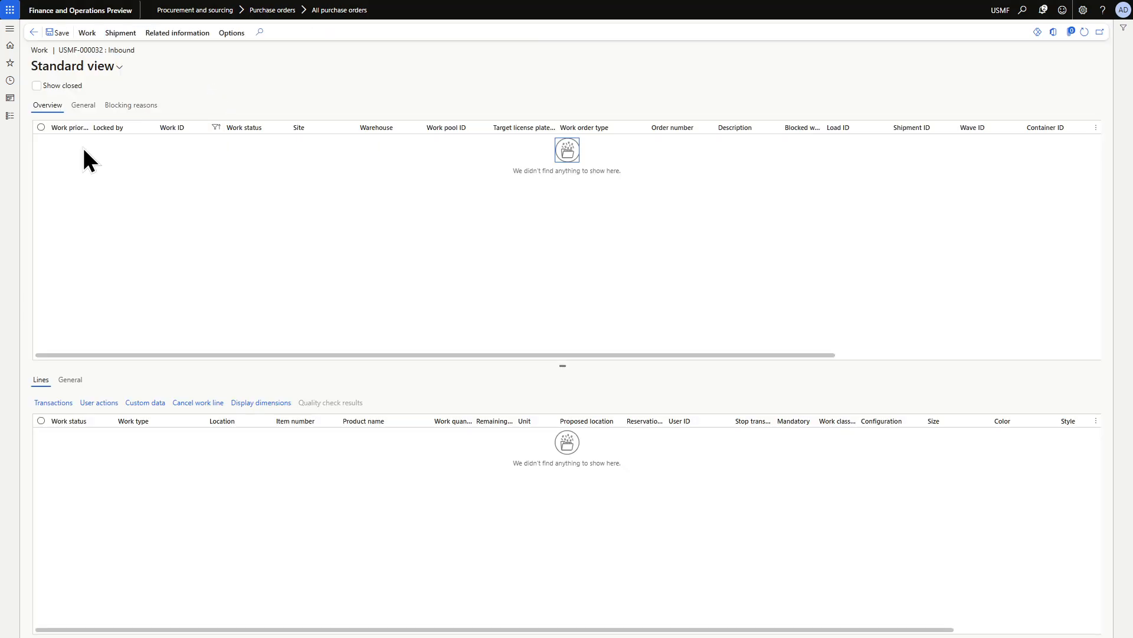
click(34, 33)
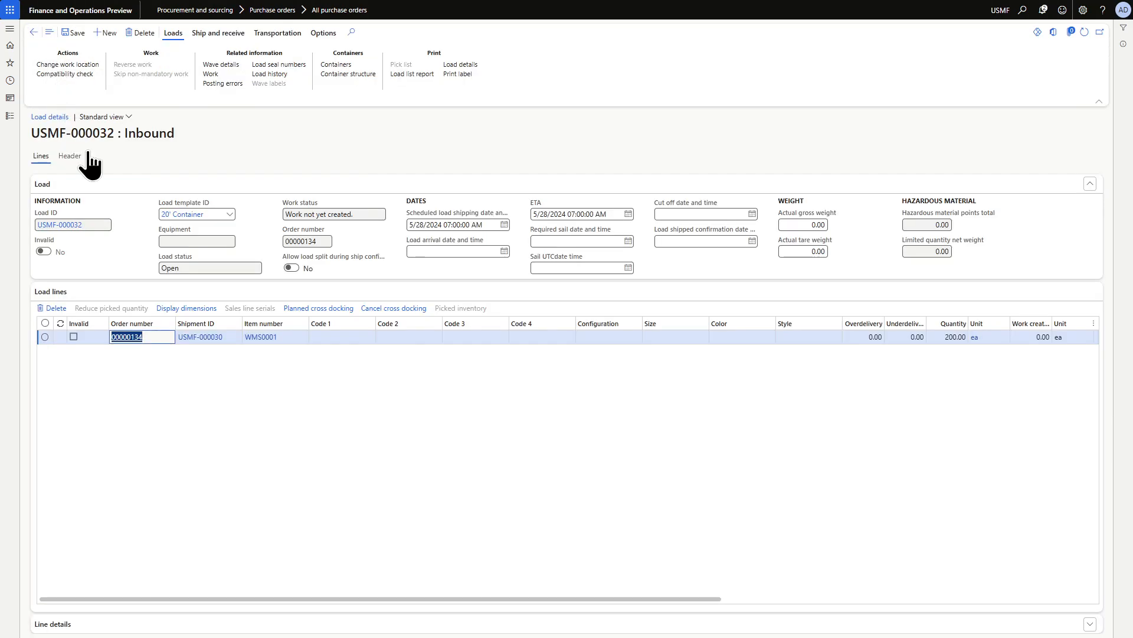
Copy the load ID from the load's header information
right_click(54, 225)
click(87, 235)
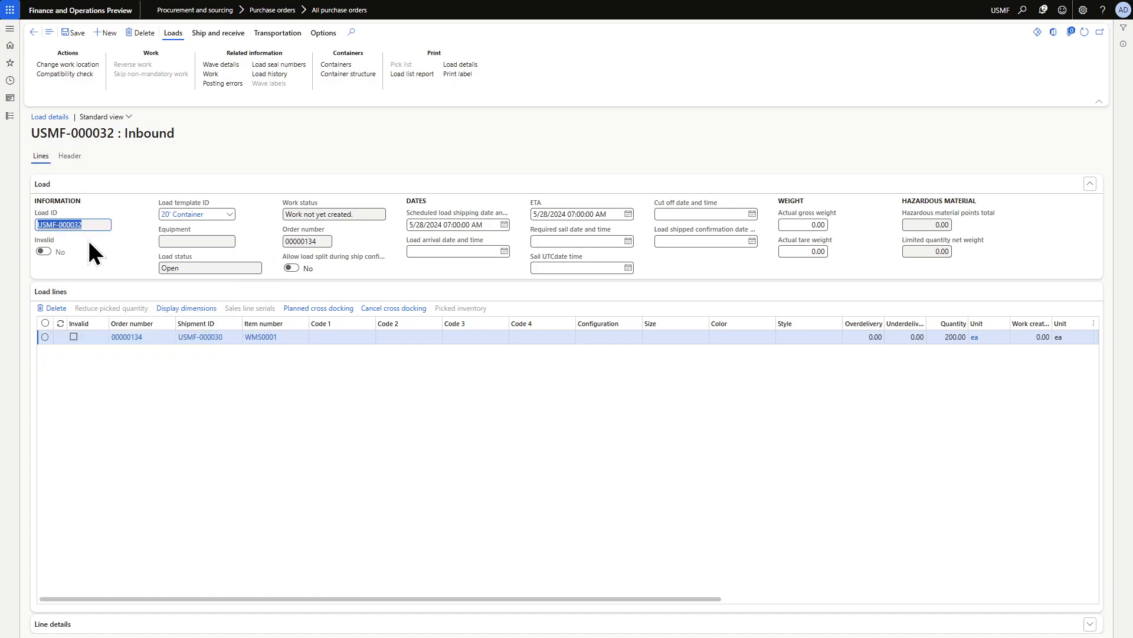
click(378, 462)
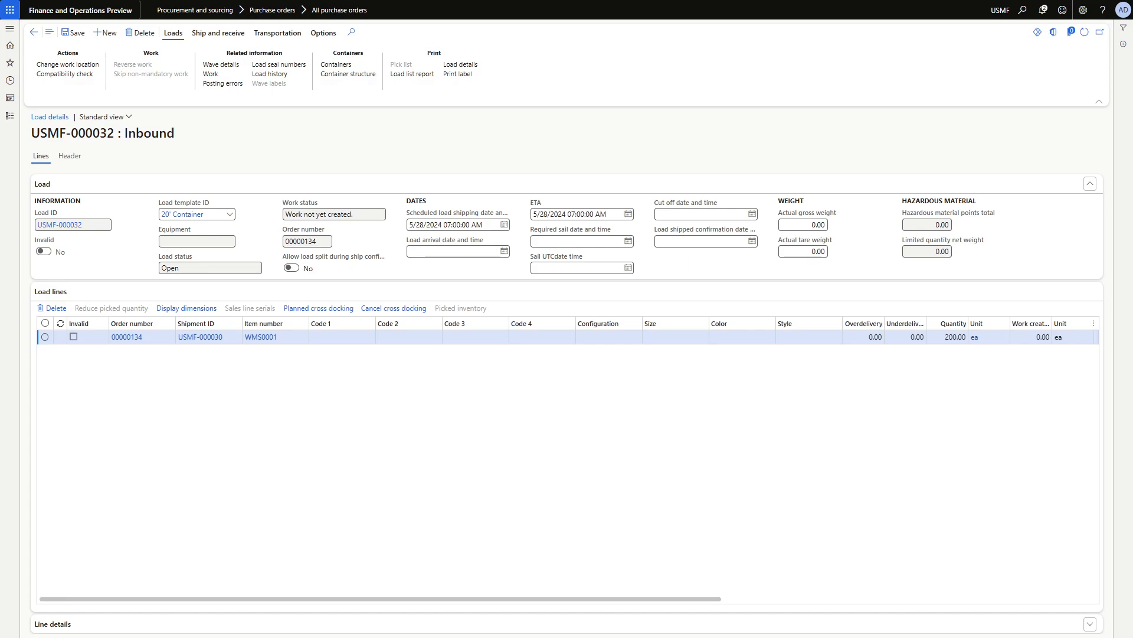
Switch to the Warehouse Management app, cancel the open Purchase Put-away task and open Load Item Receiving
key(alt+Tab)
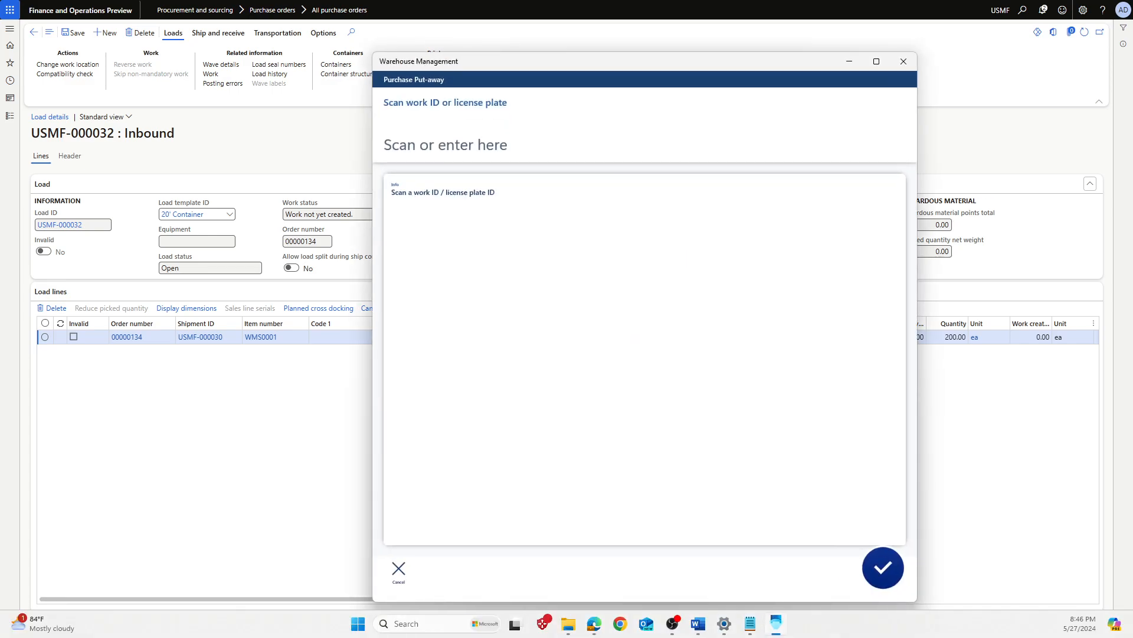
click(399, 575)
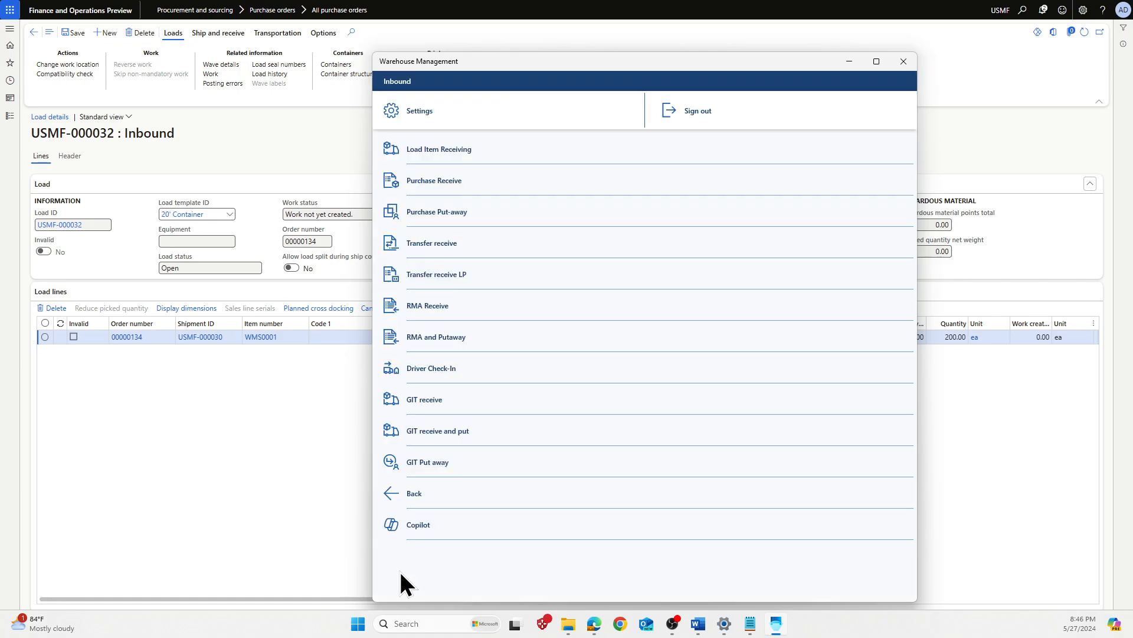
click(440, 149)
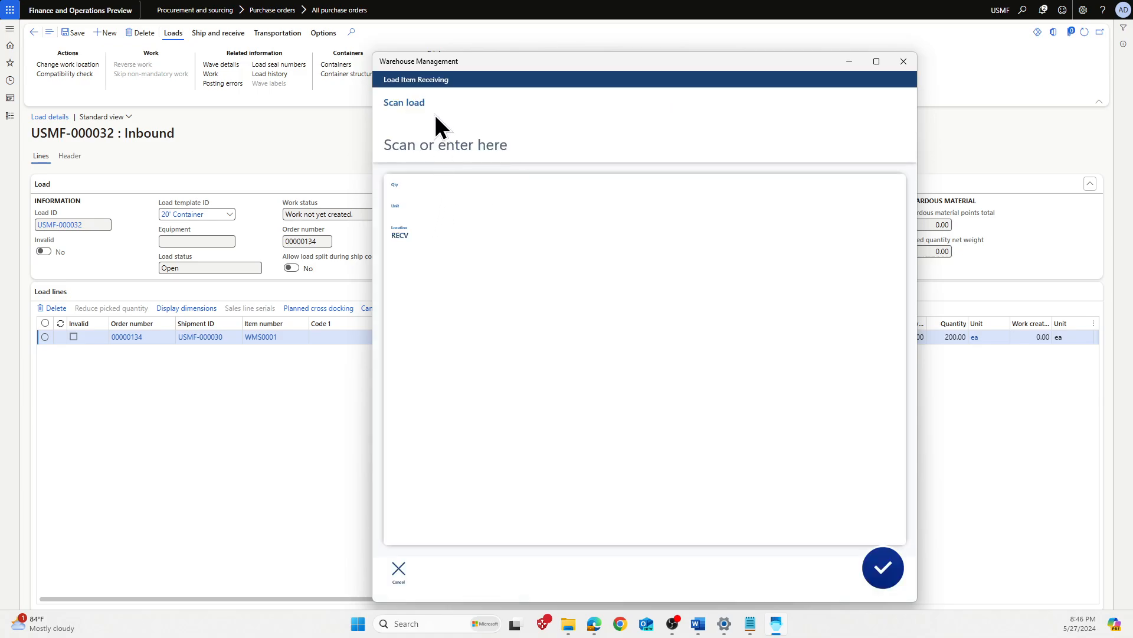
Enter the copied load ID as the load and WMS0001 as the item to receive
click(426, 142)
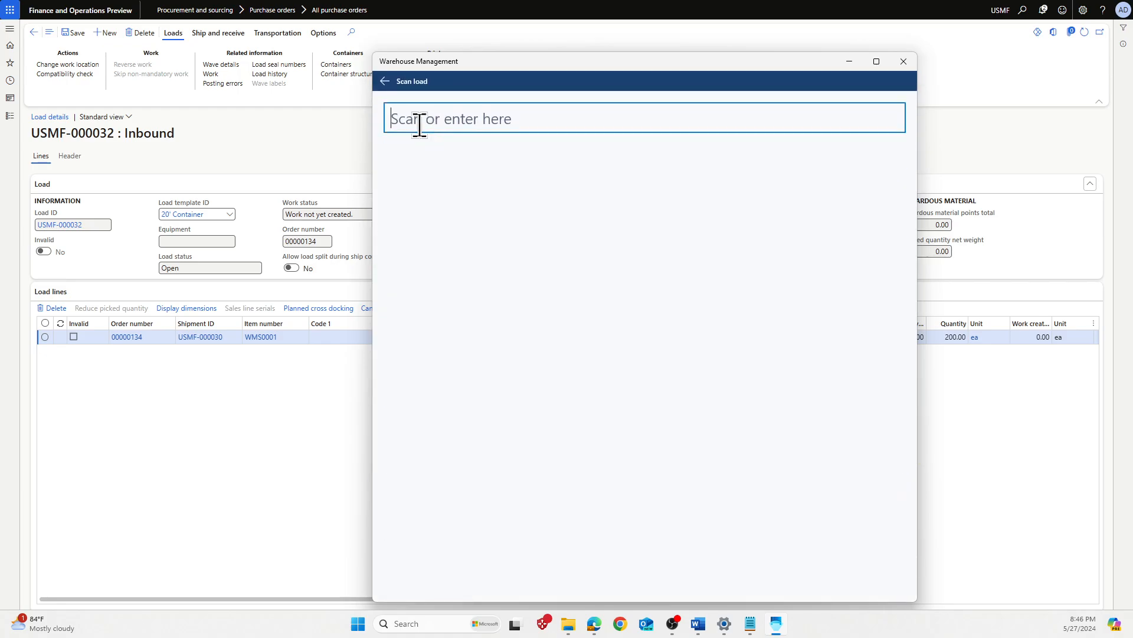
key(ctrl+v)
key(Return)
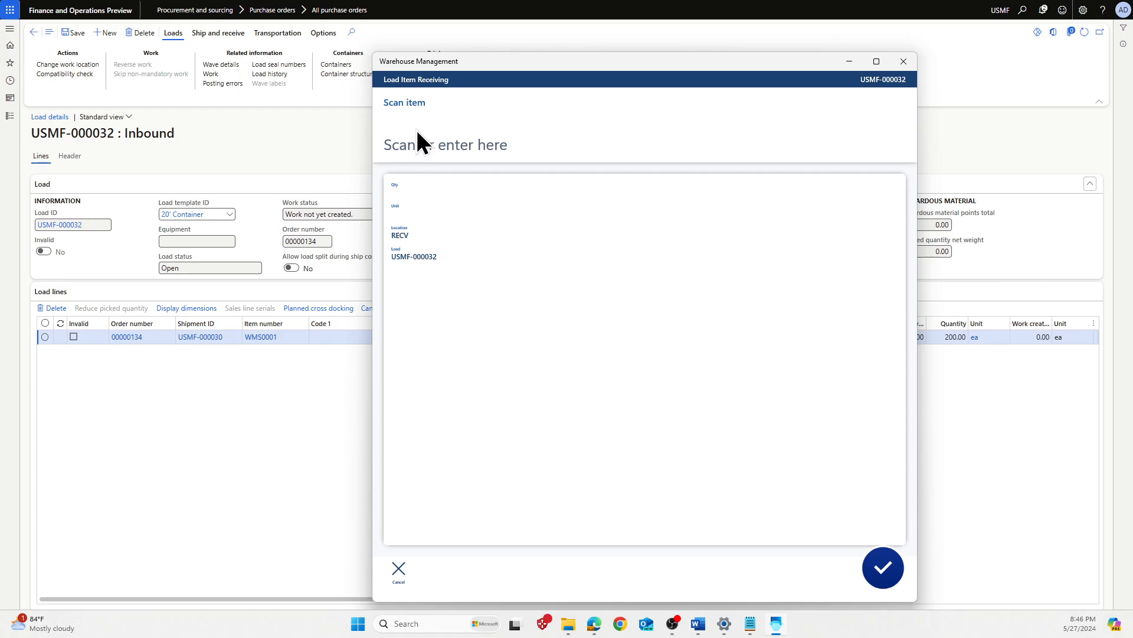
click(416, 143)
text(W)
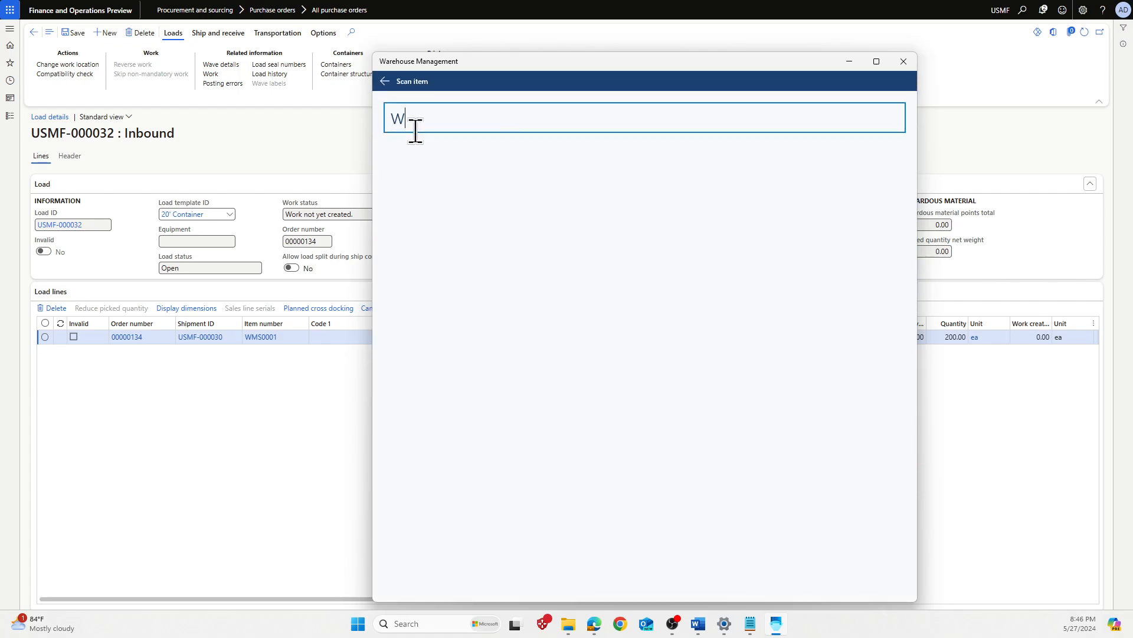
text(MS0001)
key(Return)
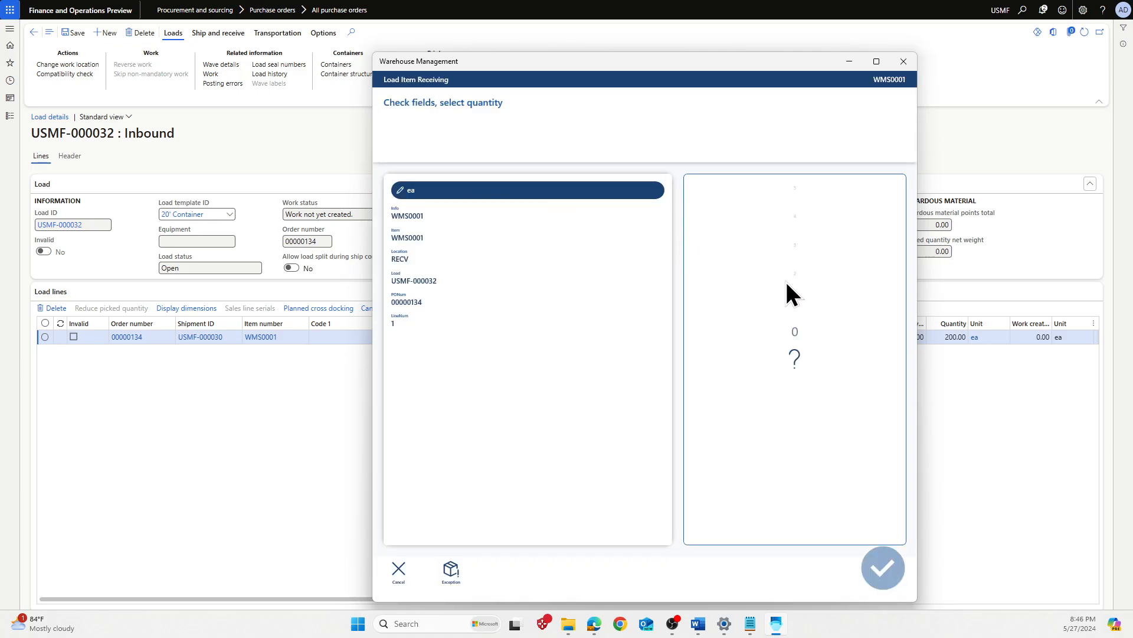
Enter a quantity of 200 ea for WMS0001 and confirm the load item receipt
click(461, 130)
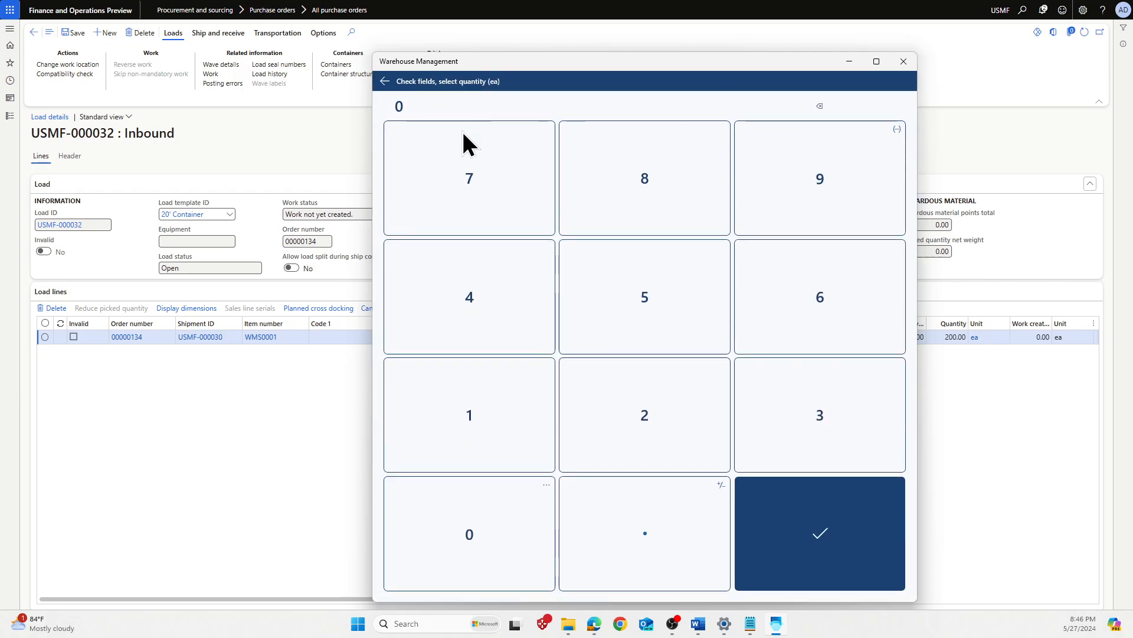
click(498, 526)
click(498, 526)
click(787, 532)
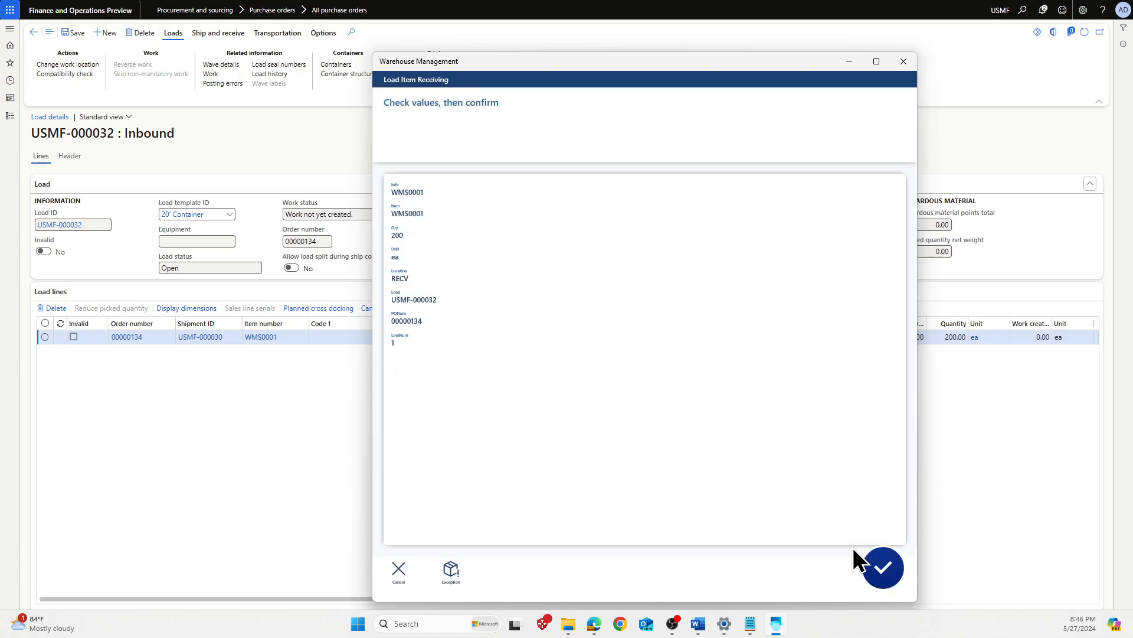
click(883, 567)
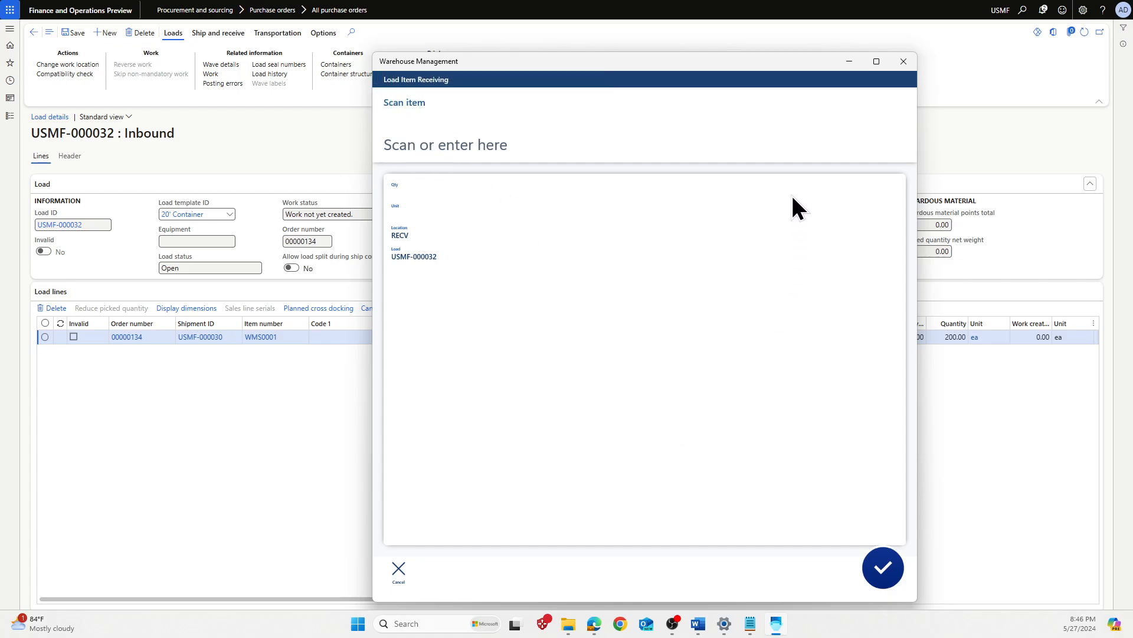
Switch to Finance and Operations, refresh the load, open its related work and copy the work ID
click(274, 136)
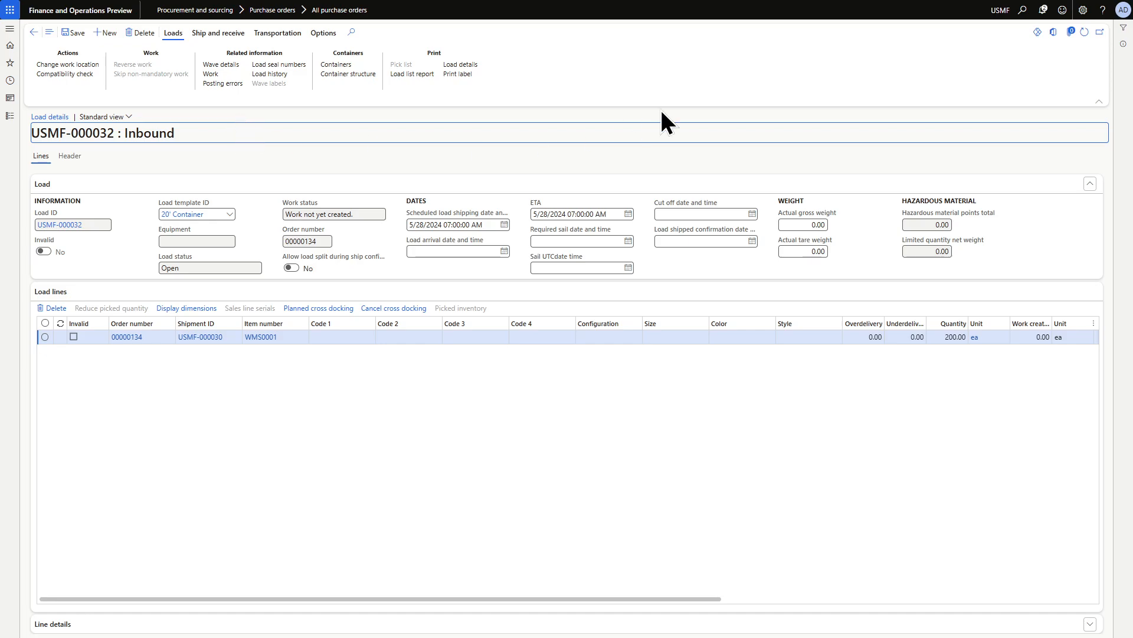
click(1084, 32)
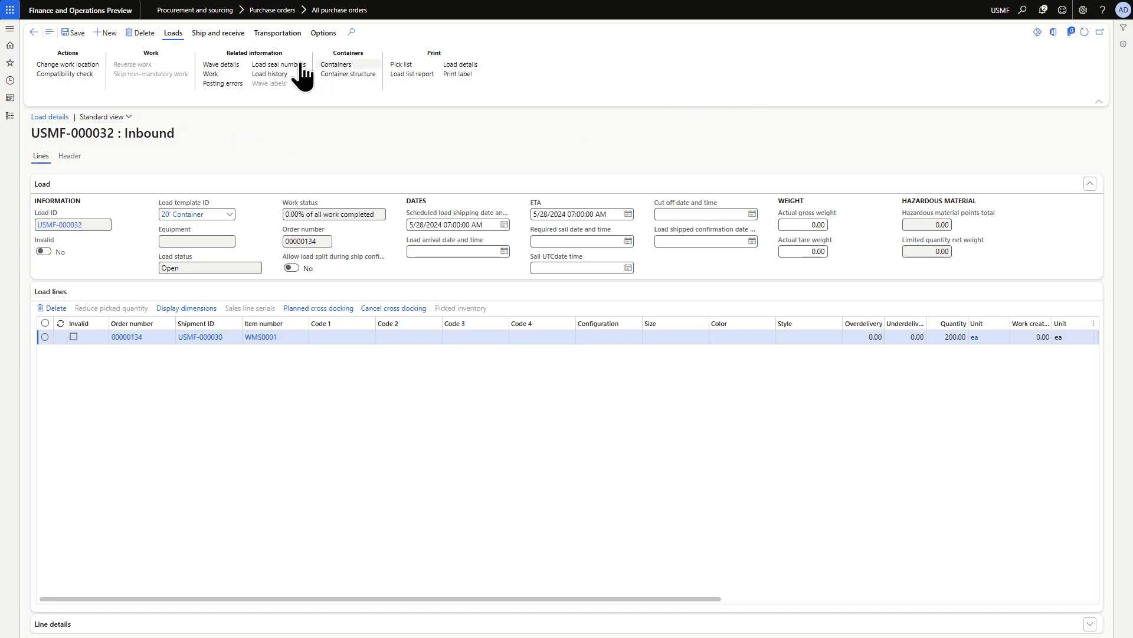
click(218, 74)
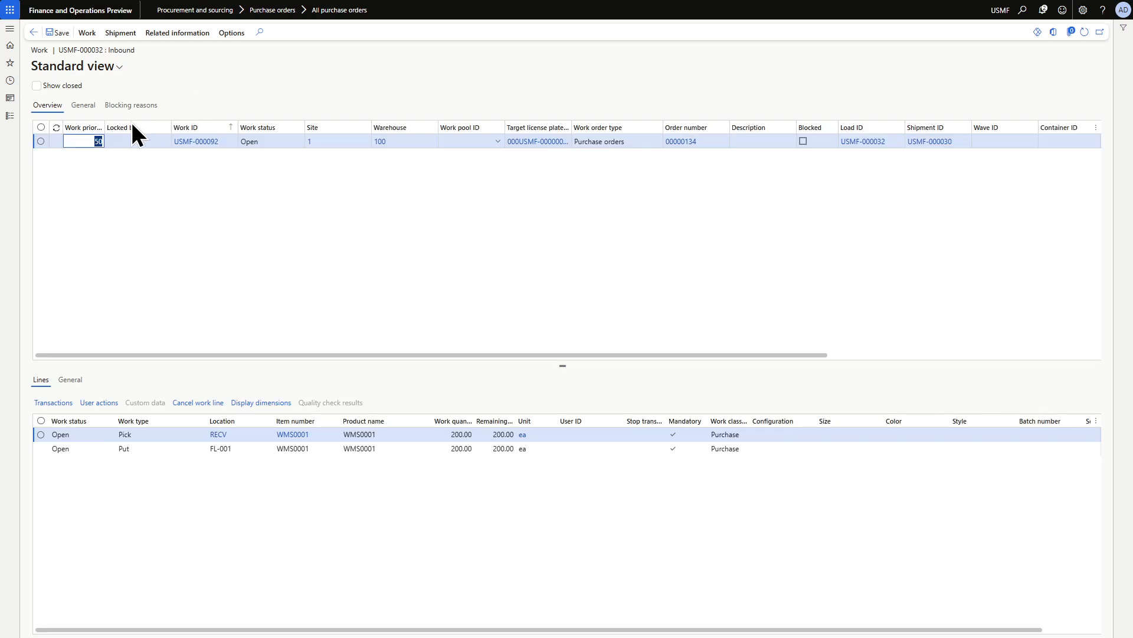
drag(214, 145, 174, 142)
key(ctrl+c)
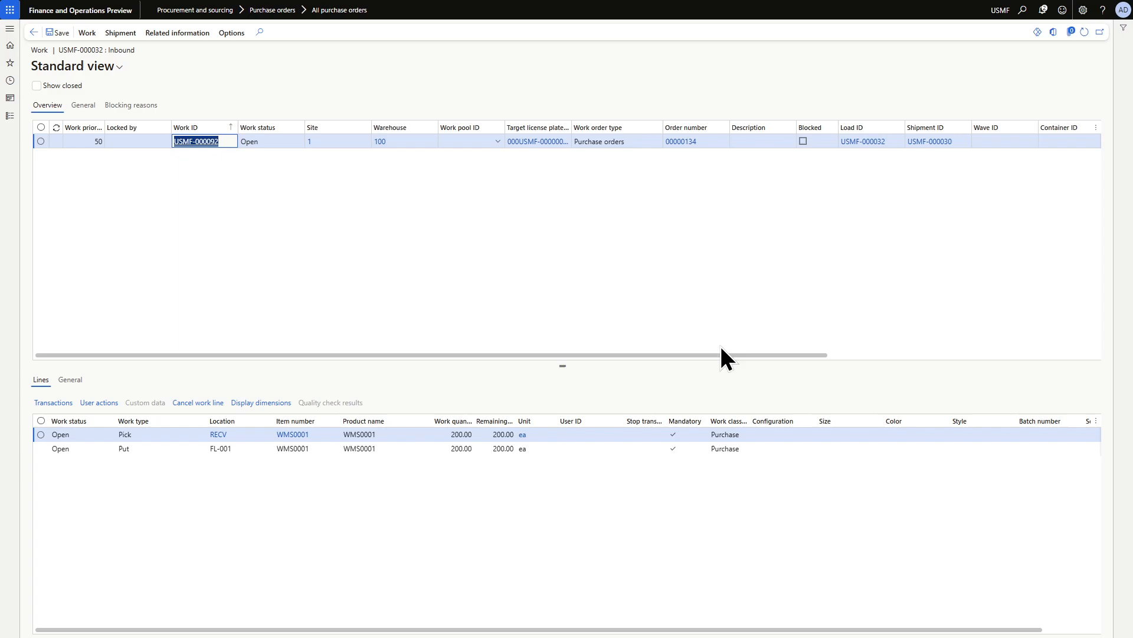
Switch to the Warehouse Management app, leave Load Item Receiving and start Purchase Put-away with the copied work ID
key(alt+Tab)
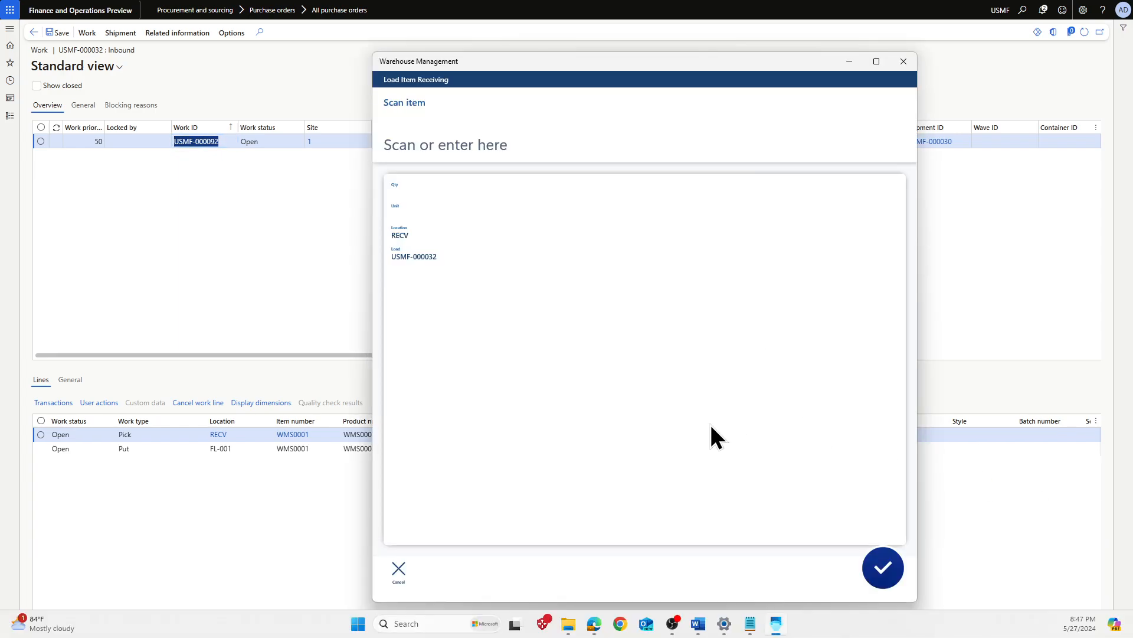
click(401, 568)
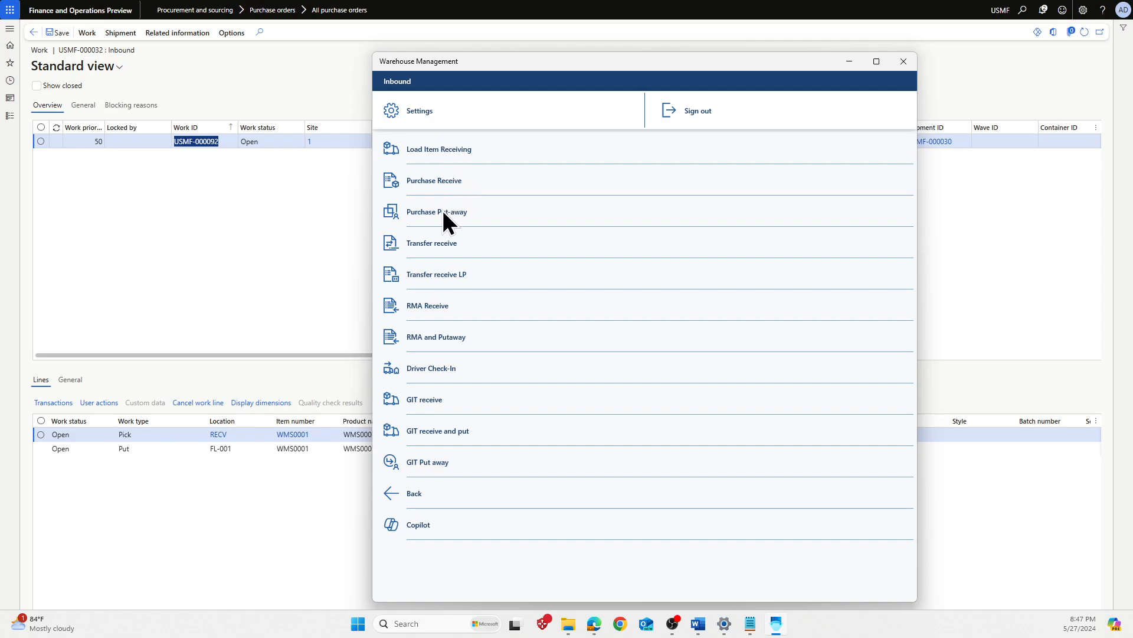
click(425, 211)
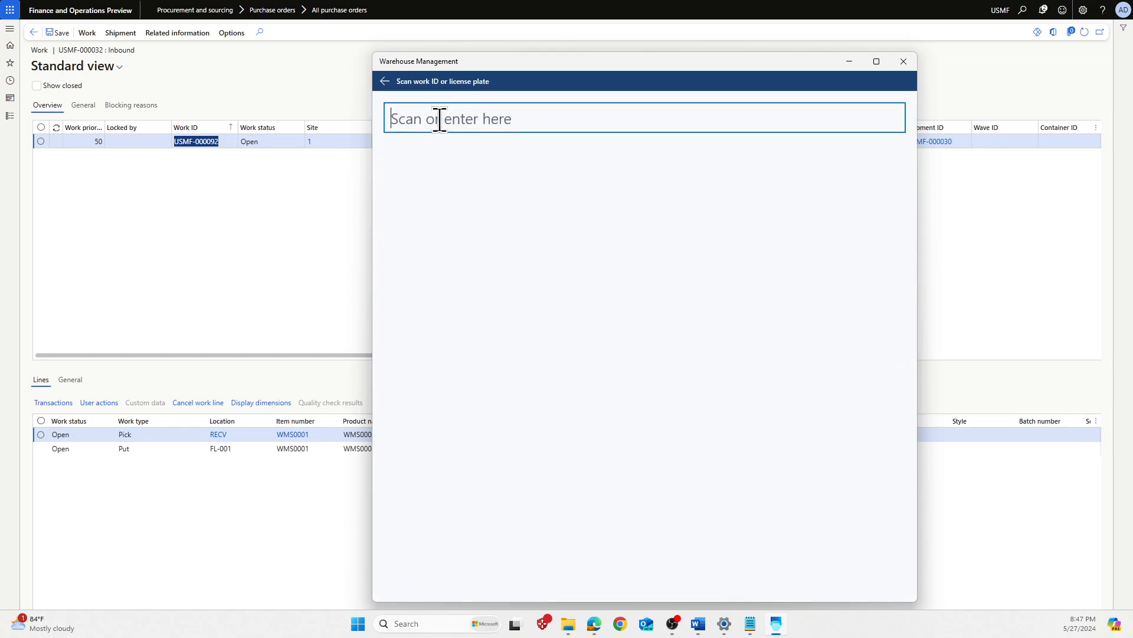
key(ctrl+v)
key(Return)
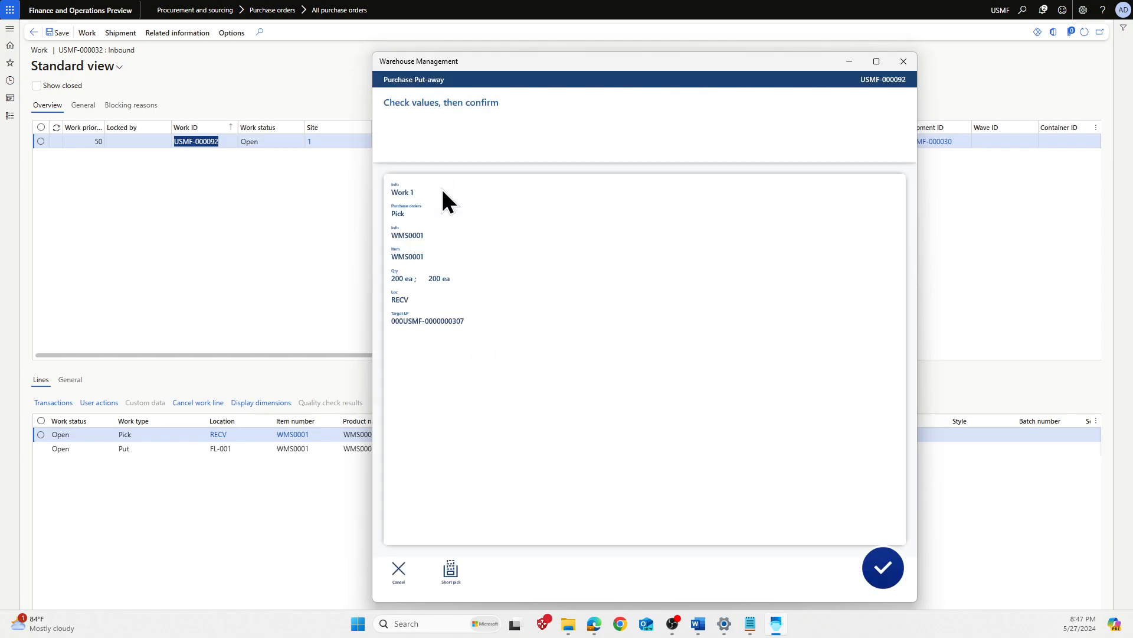
Confirm the pick of 200 ea of WMS0001 from RECV and complete the put to location FL-001
click(883, 567)
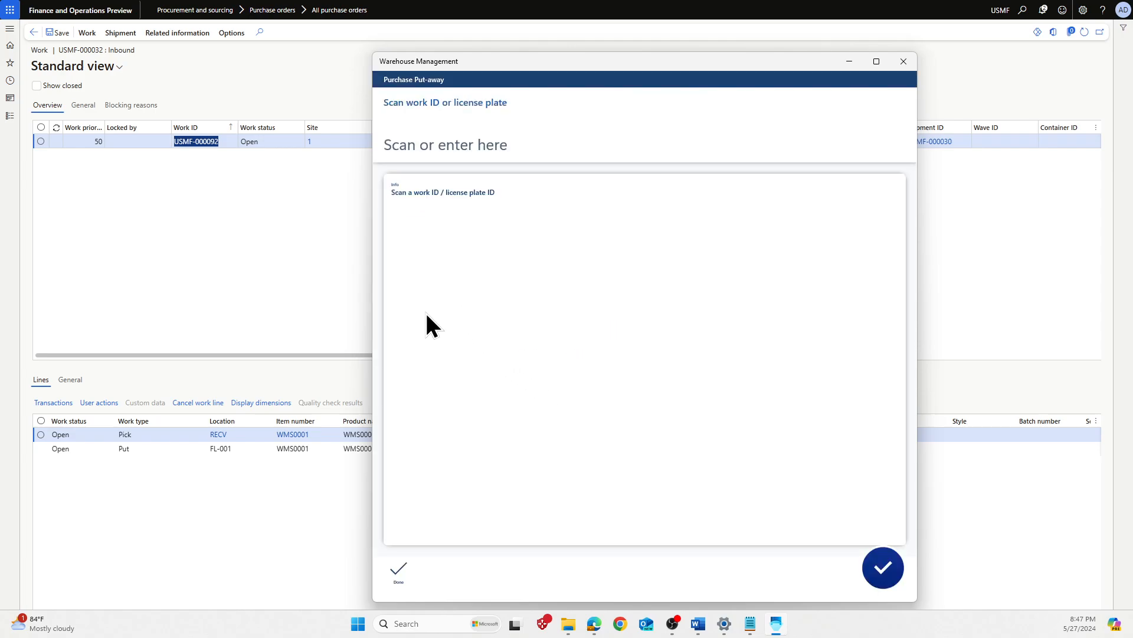
click(400, 573)
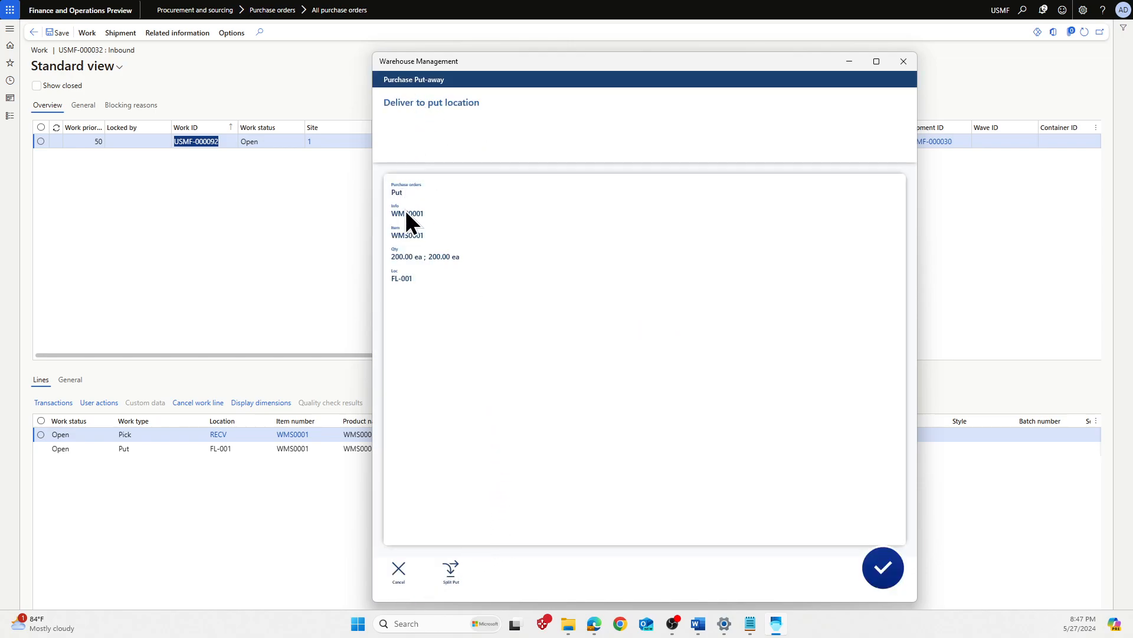
click(886, 569)
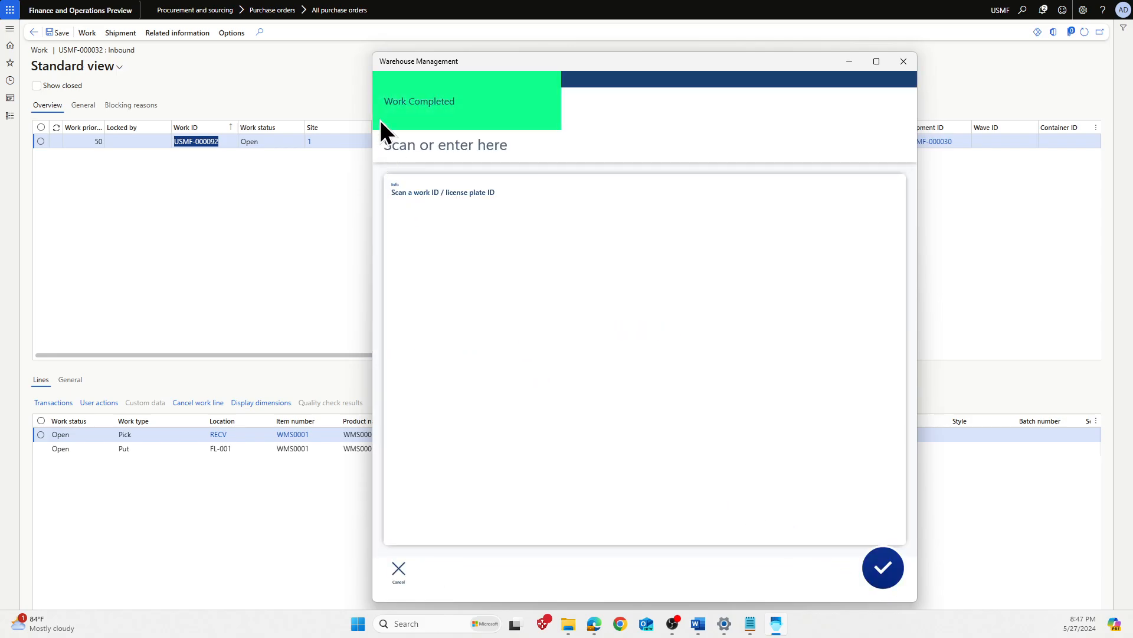
Switch back to Finance and Operations and refresh the work and load details to check their status
click(272, 196)
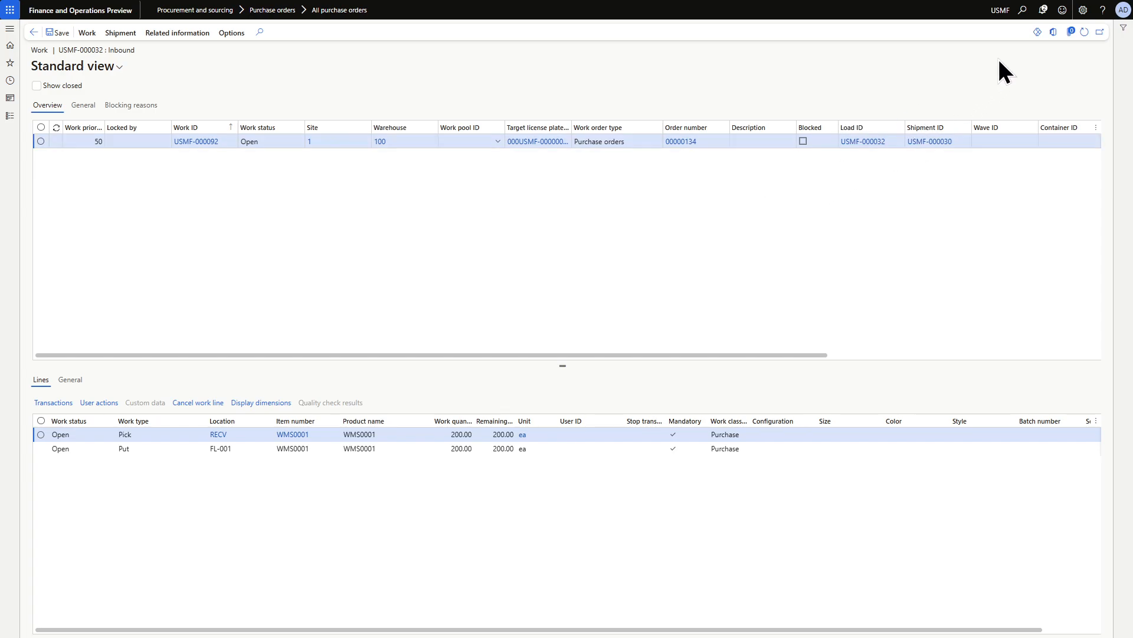
click(1085, 33)
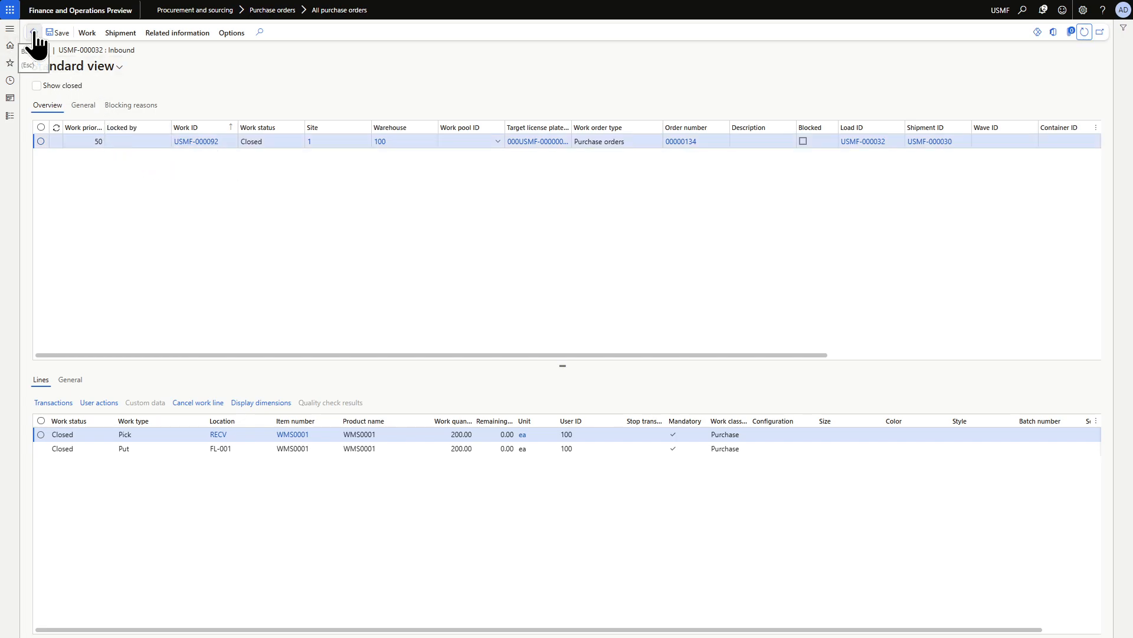
click(32, 33)
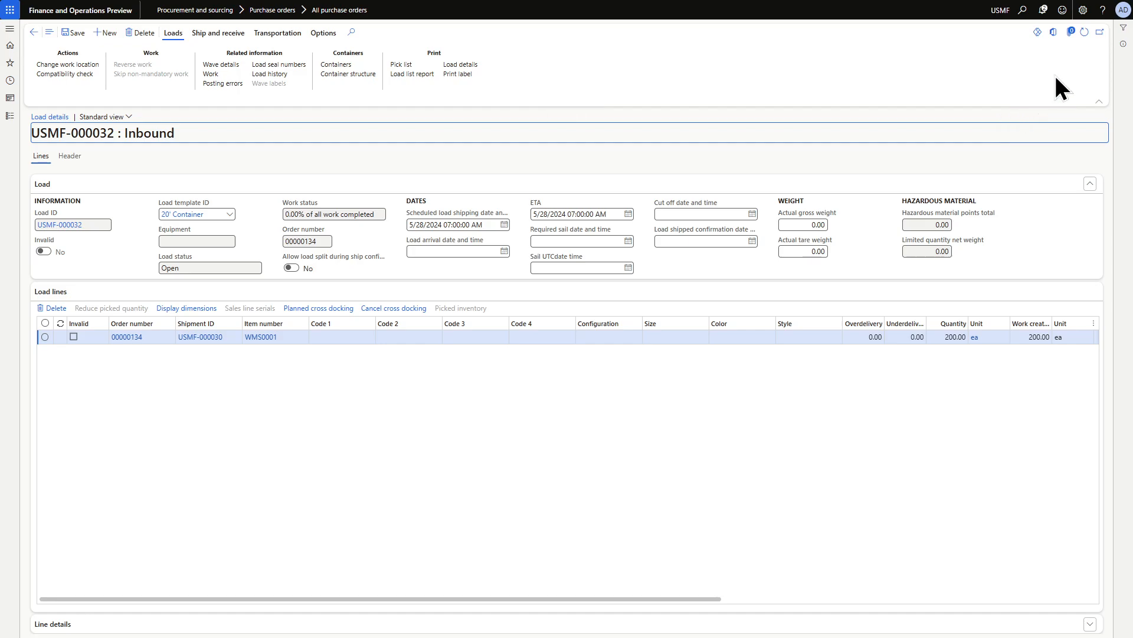
click(1084, 35)
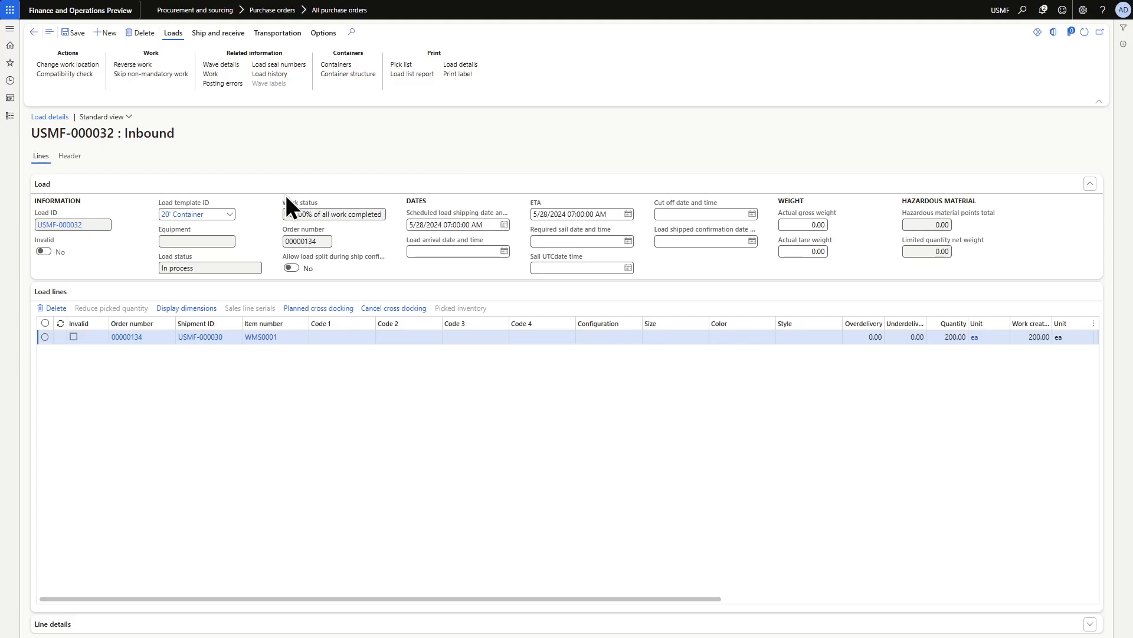
Confirm the load's inbound shipment and post its product receipt for the registered quantity of 200
click(207, 33)
click(64, 65)
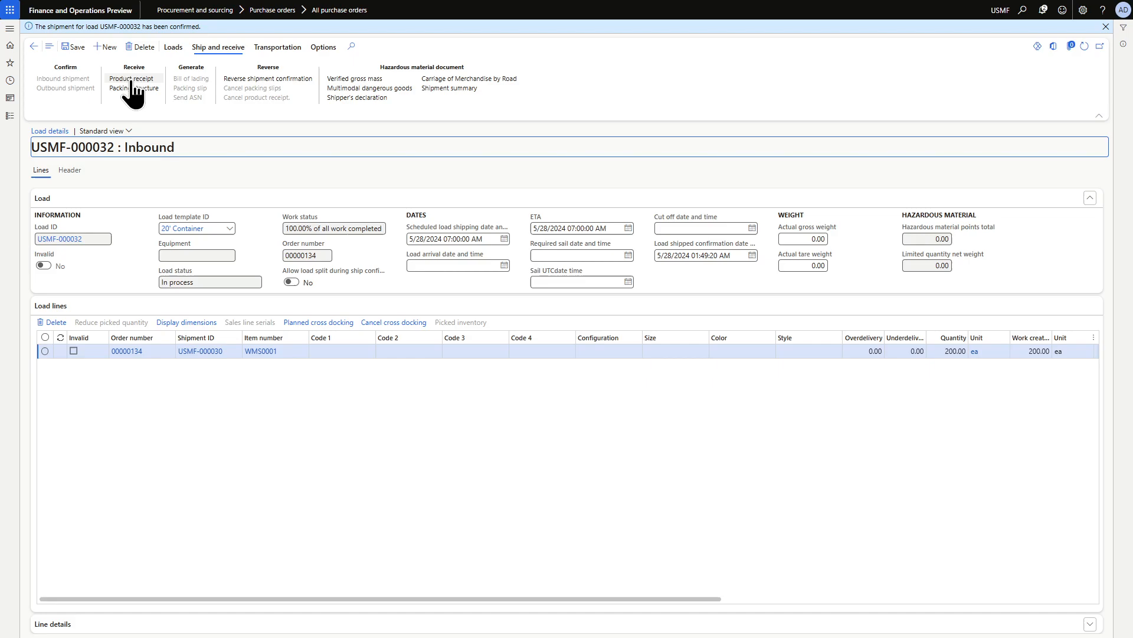
click(128, 79)
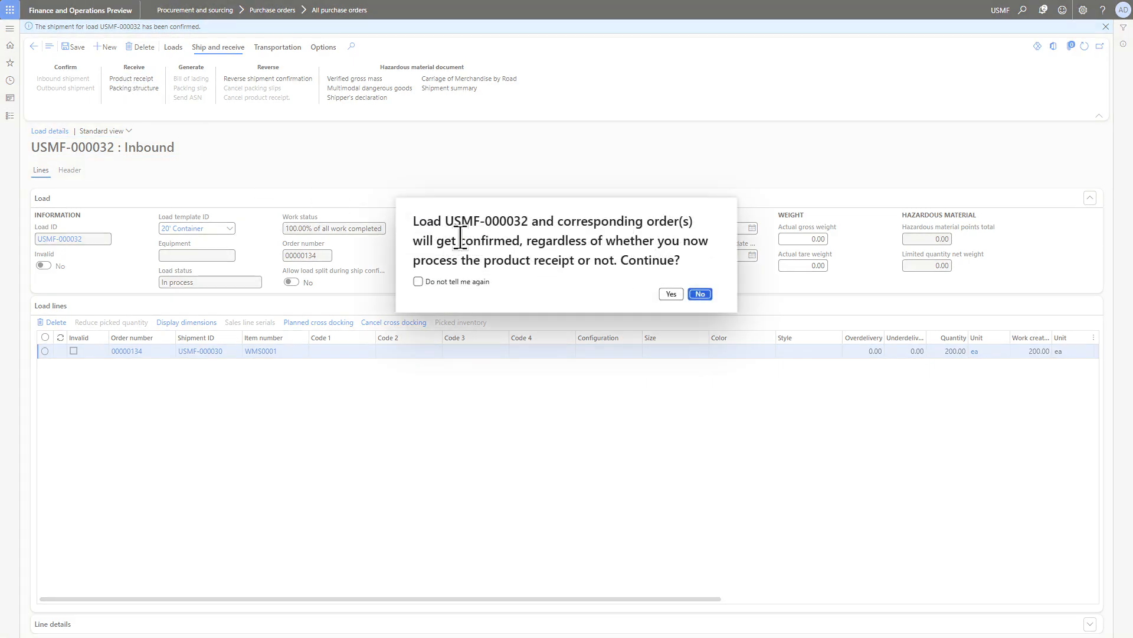
click(672, 295)
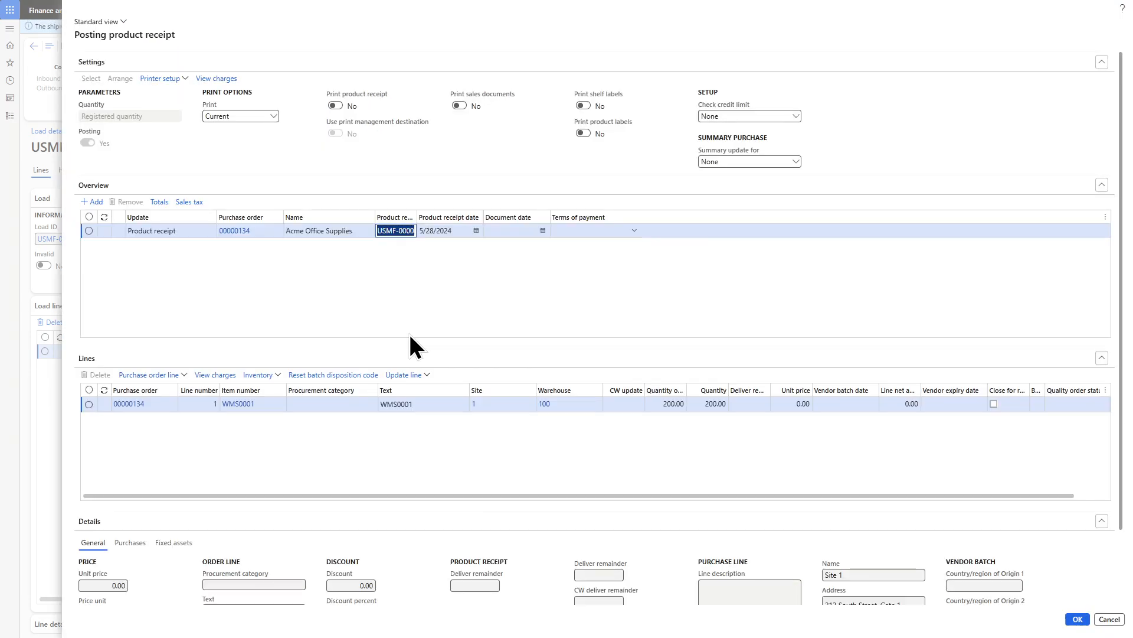
drag(416, 217, 456, 217)
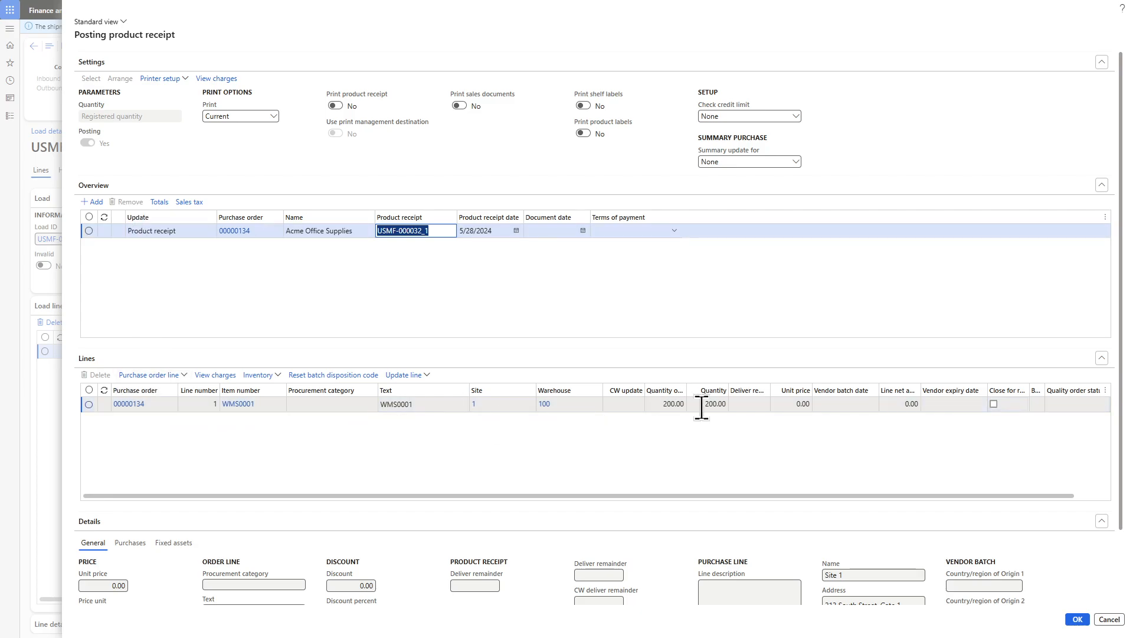
click(662, 407)
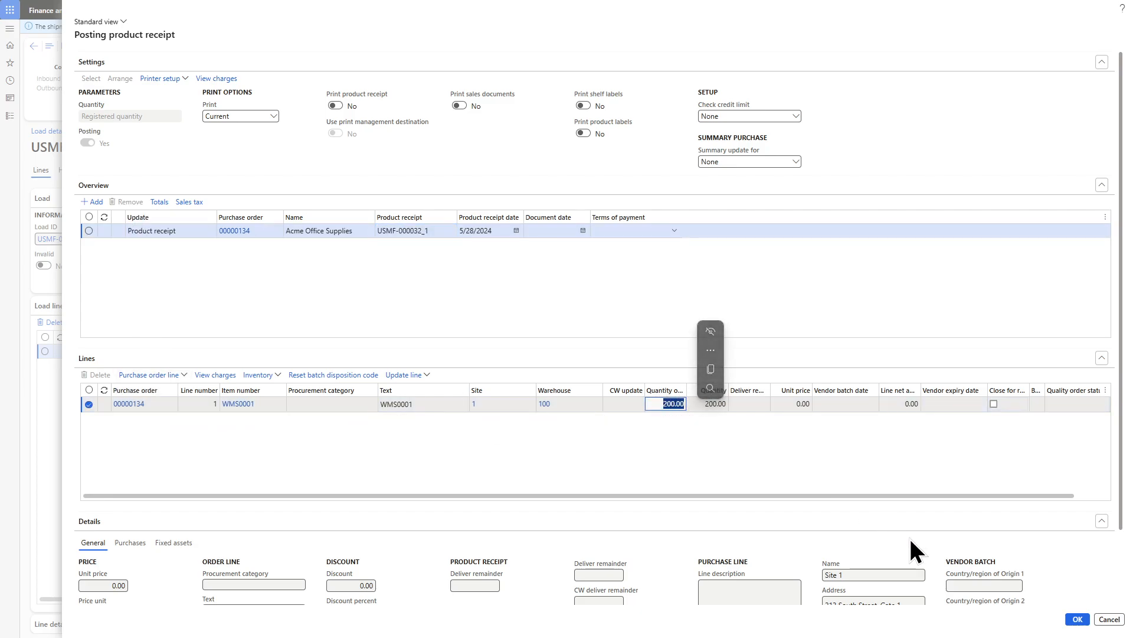
click(1078, 619)
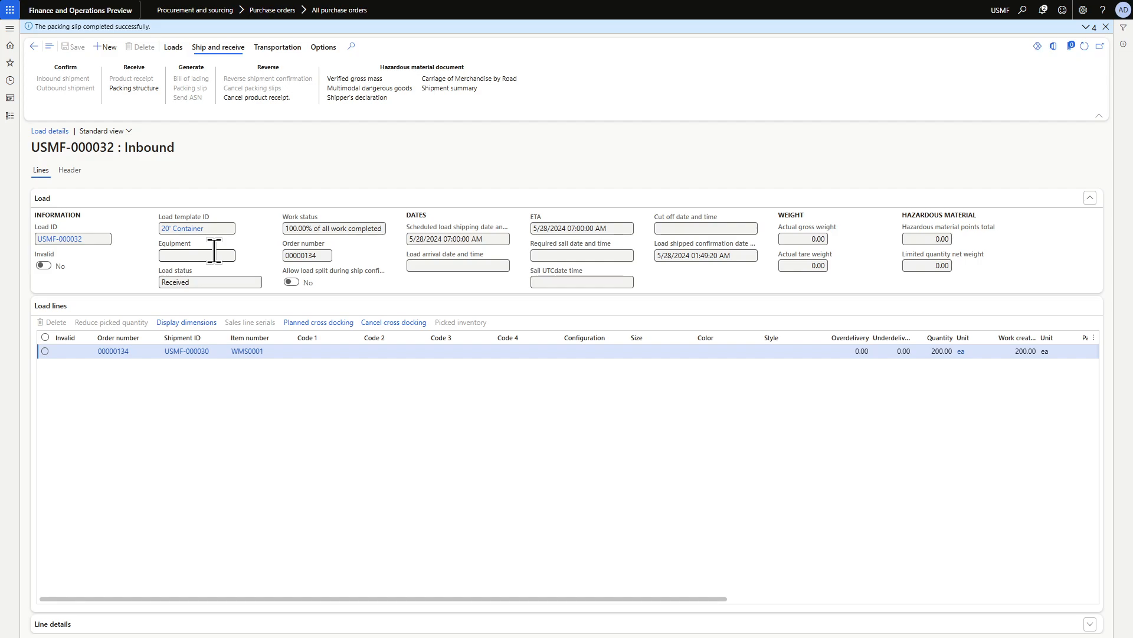
Open the purchase order from the load line and examine its line's load details and linked loads
click(112, 354)
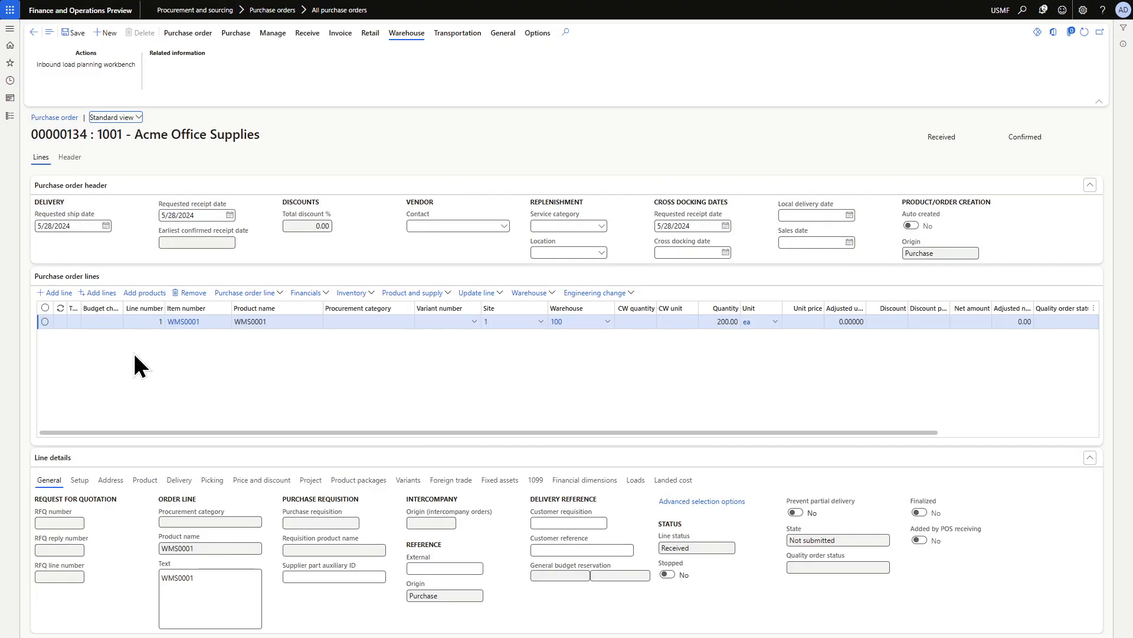
click(370, 321)
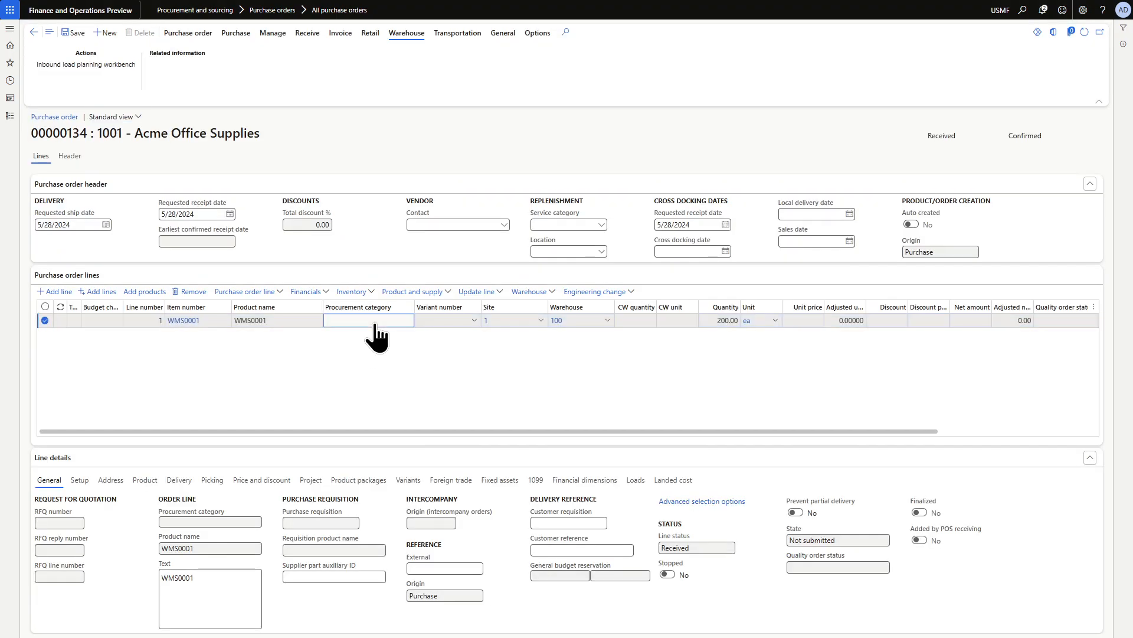
click(523, 293)
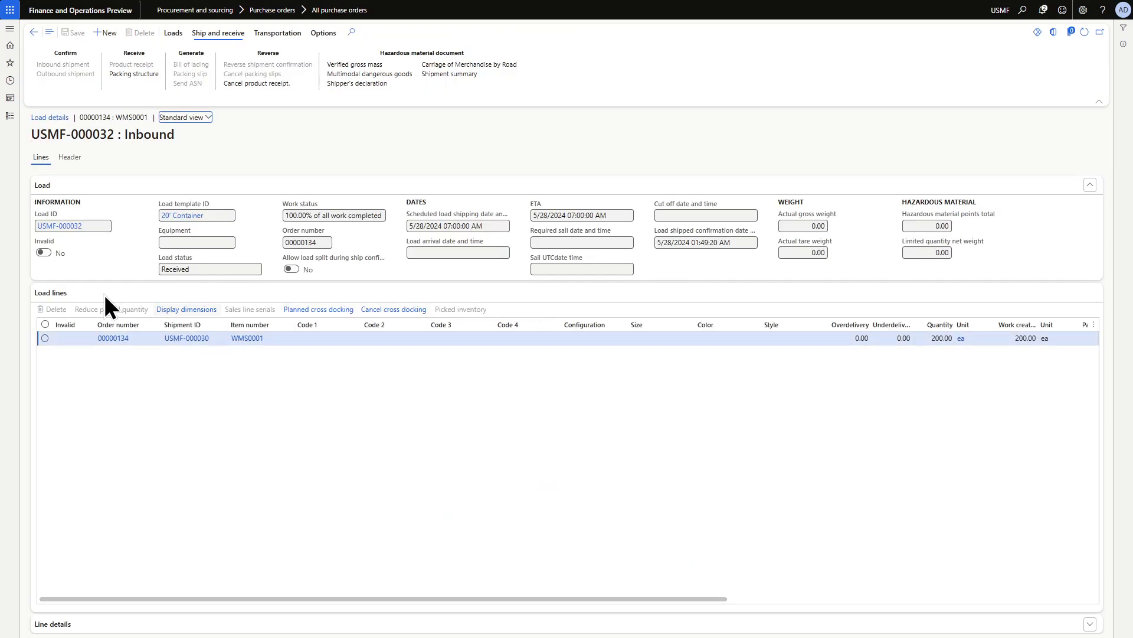
click(34, 32)
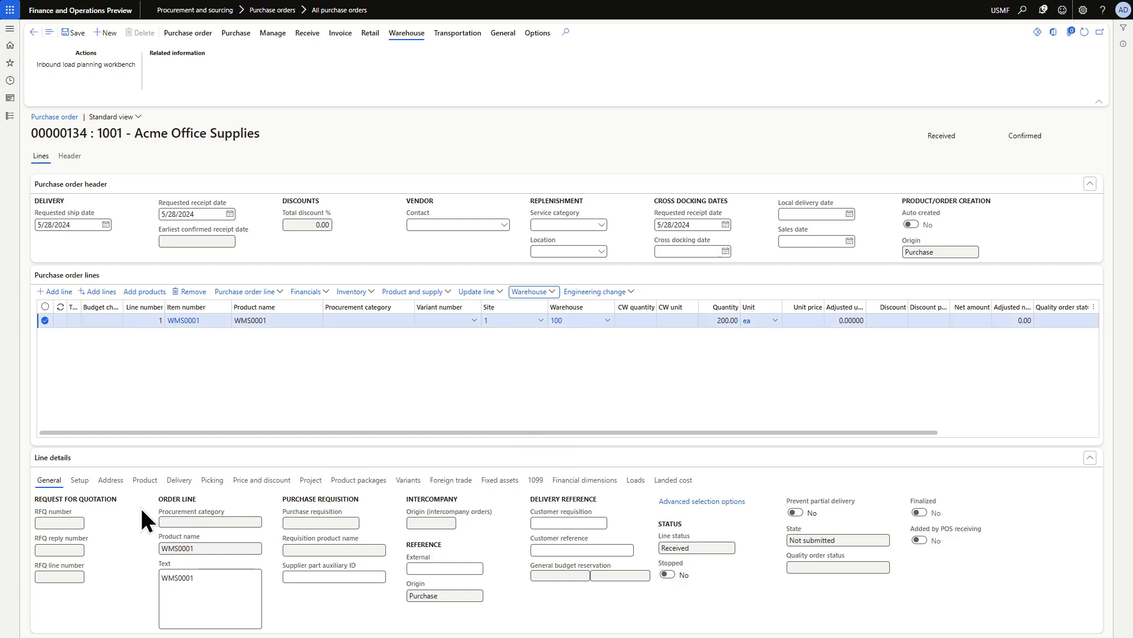
click(637, 485)
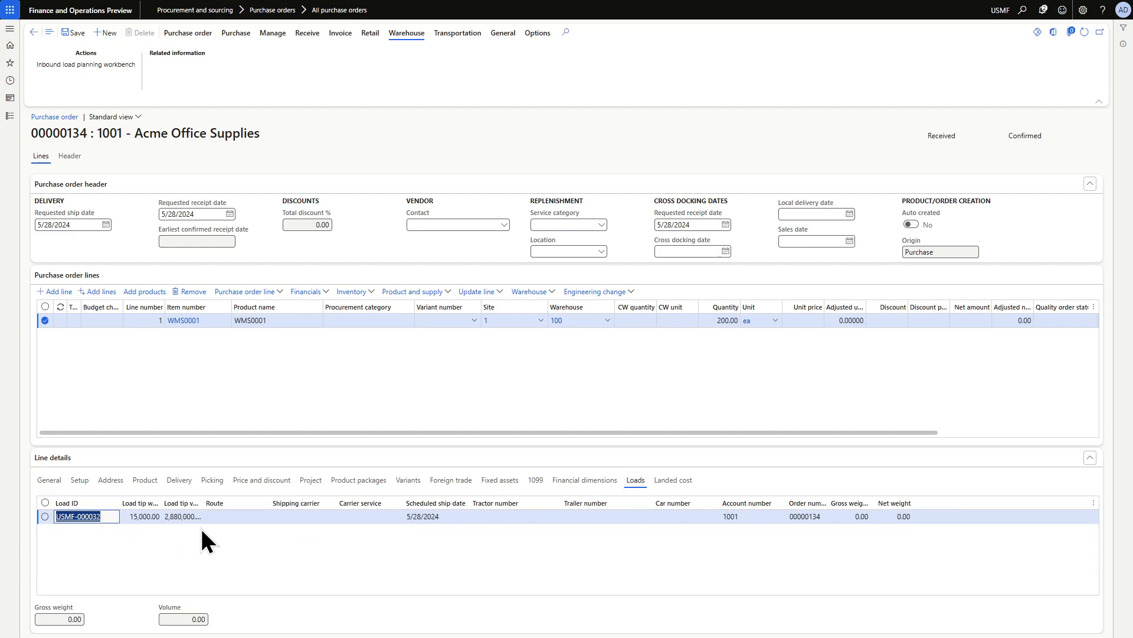
click(99, 522)
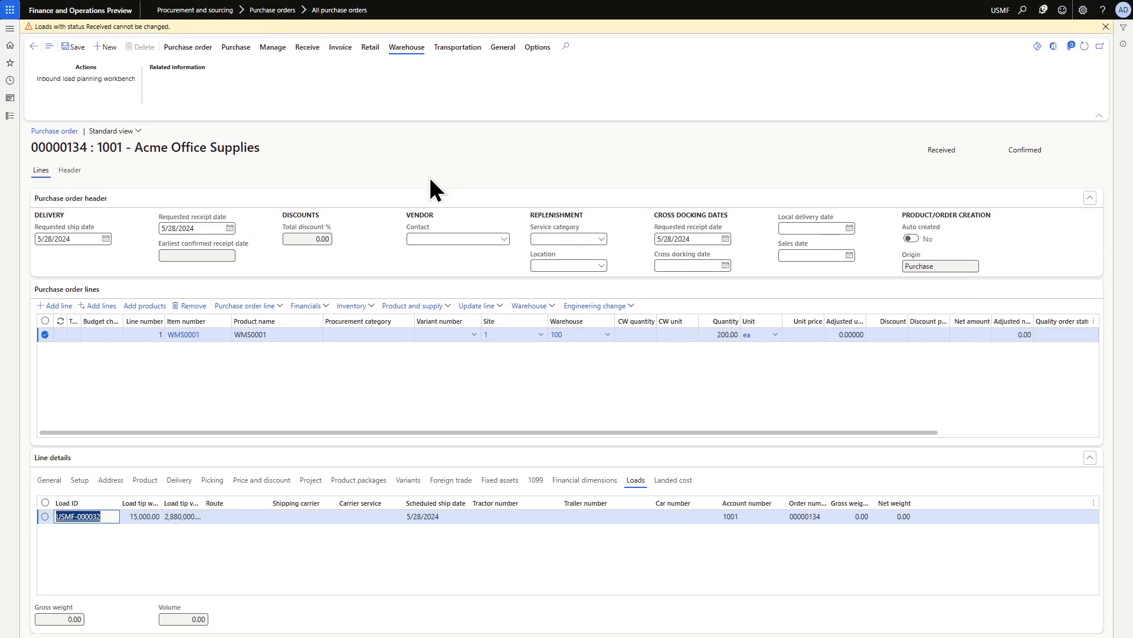
click(1105, 27)
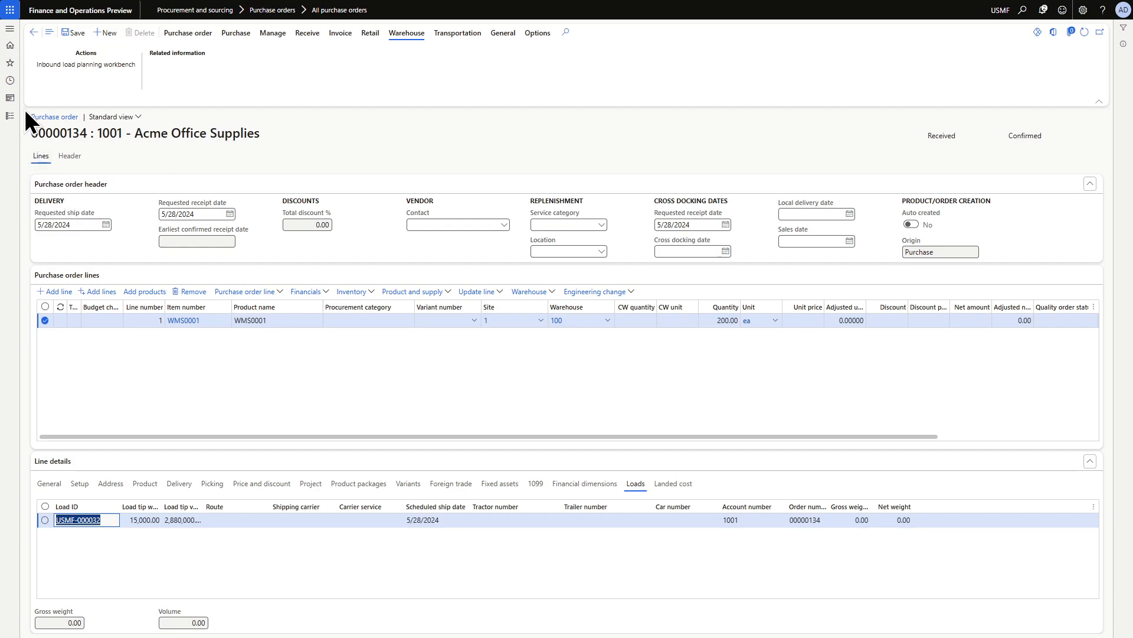
Create a new mobile device menu item in Warehouse management, using LP receiving as both its name and title
click(10, 29)
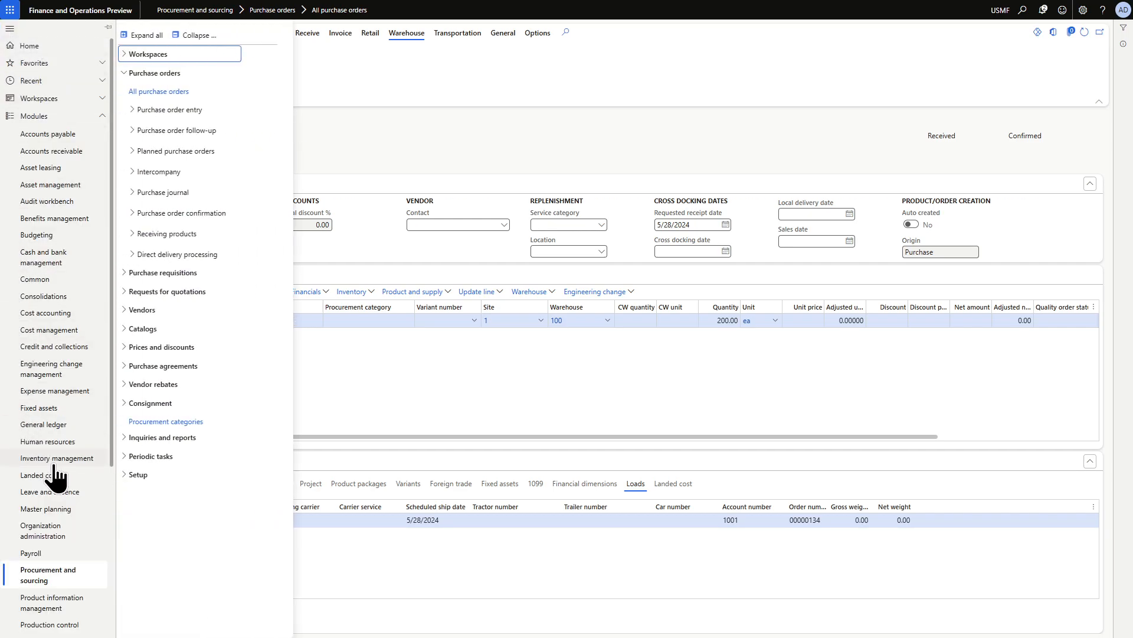
scroll(53, 484, down, 4)
click(53, 630)
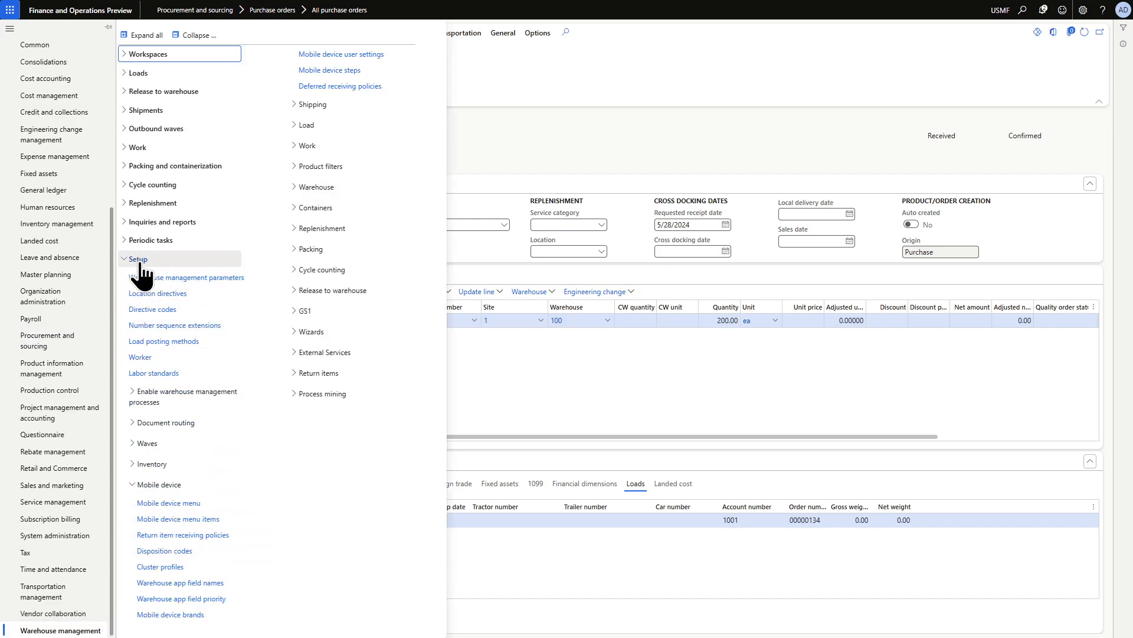
click(164, 520)
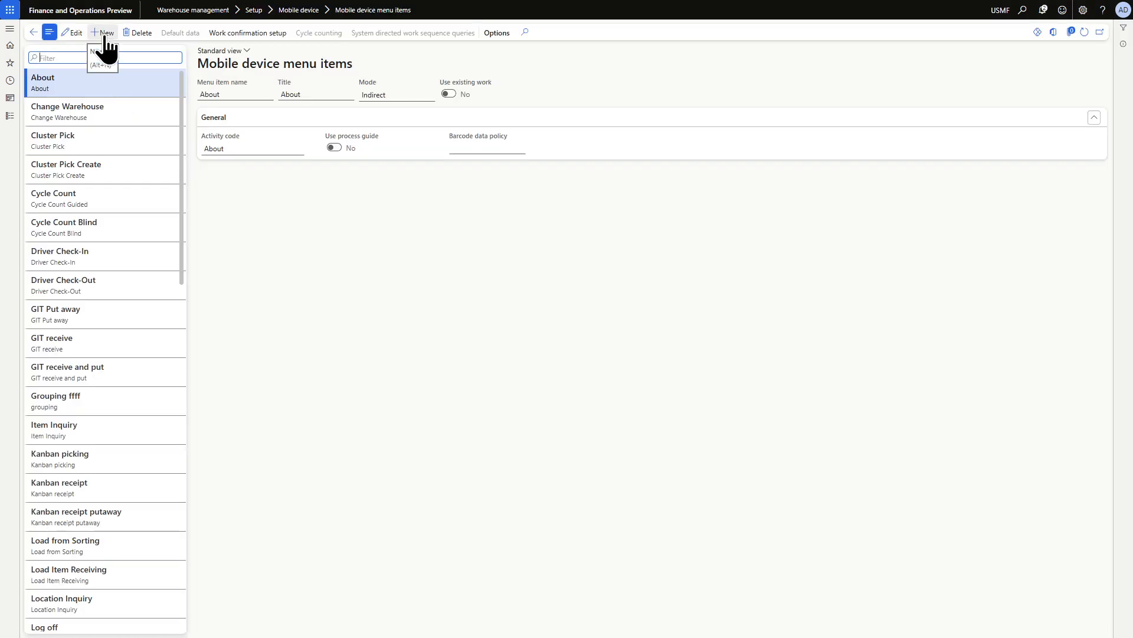
click(106, 34)
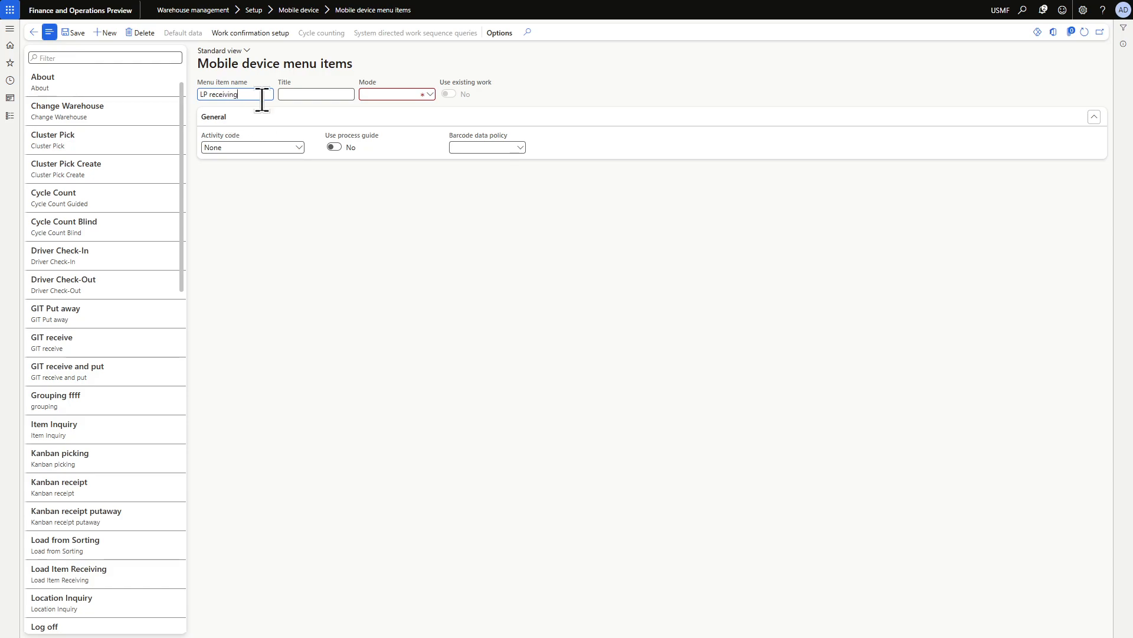
drag(236, 95, 198, 99)
key(ctrl+c)
click(334, 92)
key(ctrl+v)
Set the LP receiving menu item's mode to Work and its work creation process to License plate receiving, and save it
click(396, 94)
click(387, 120)
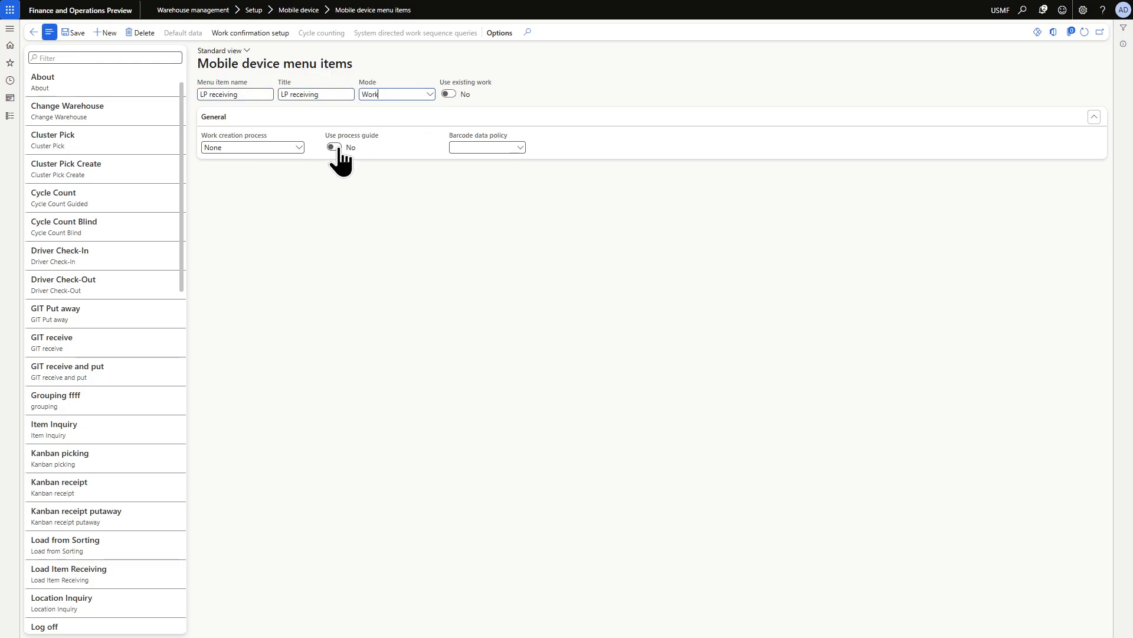
click(299, 148)
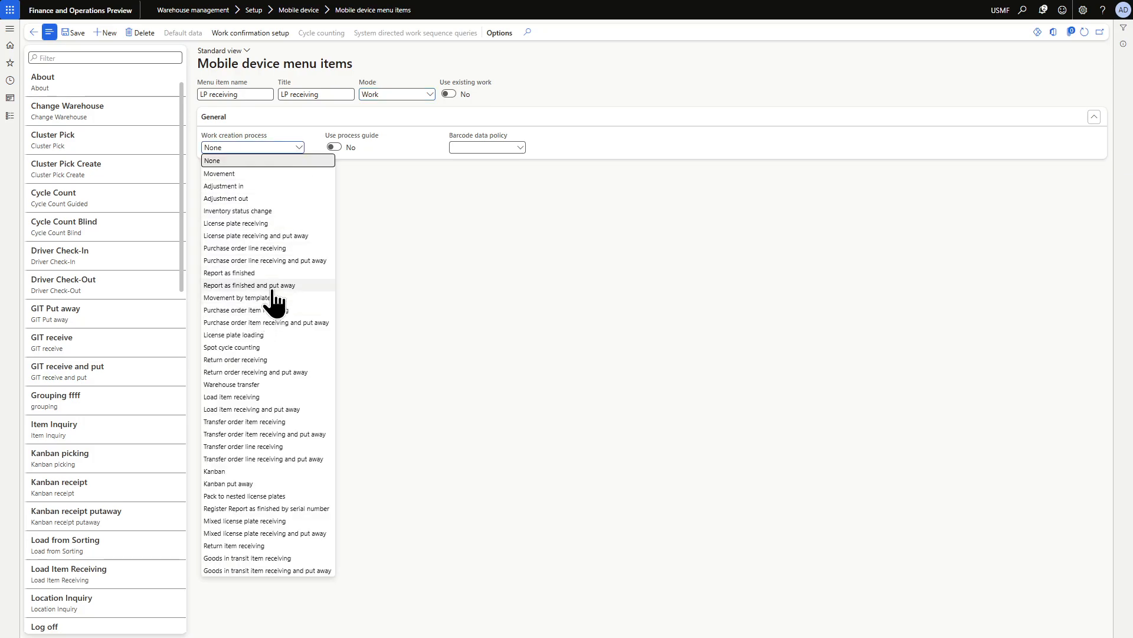
click(264, 224)
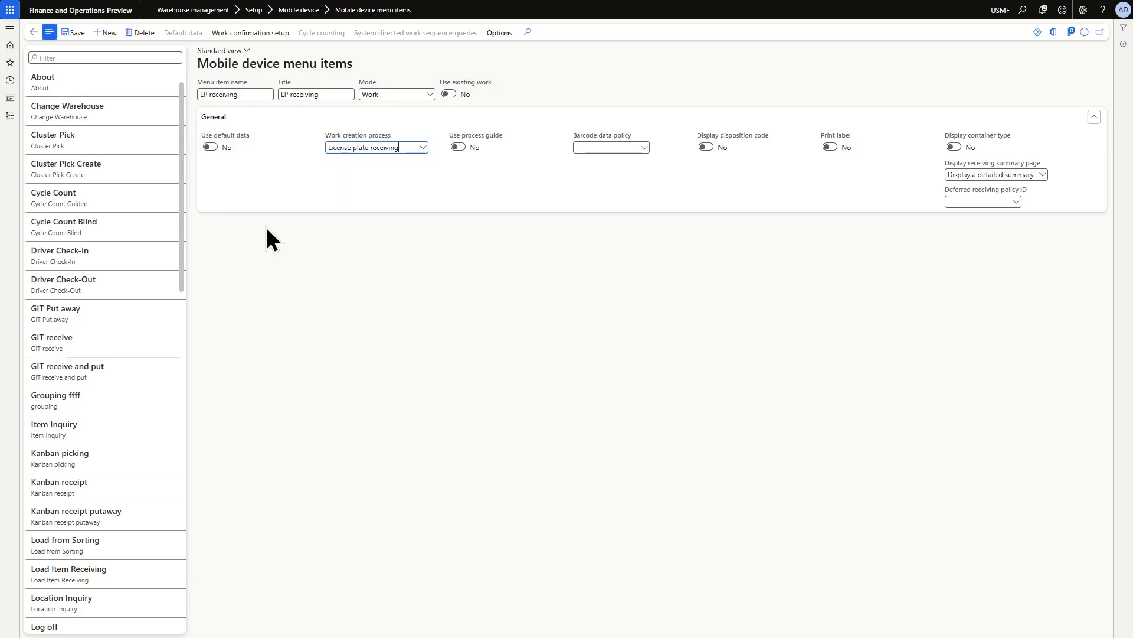
click(72, 33)
Add the LP receiving menu item to the structure of the Inbound mobile device menu
click(10, 29)
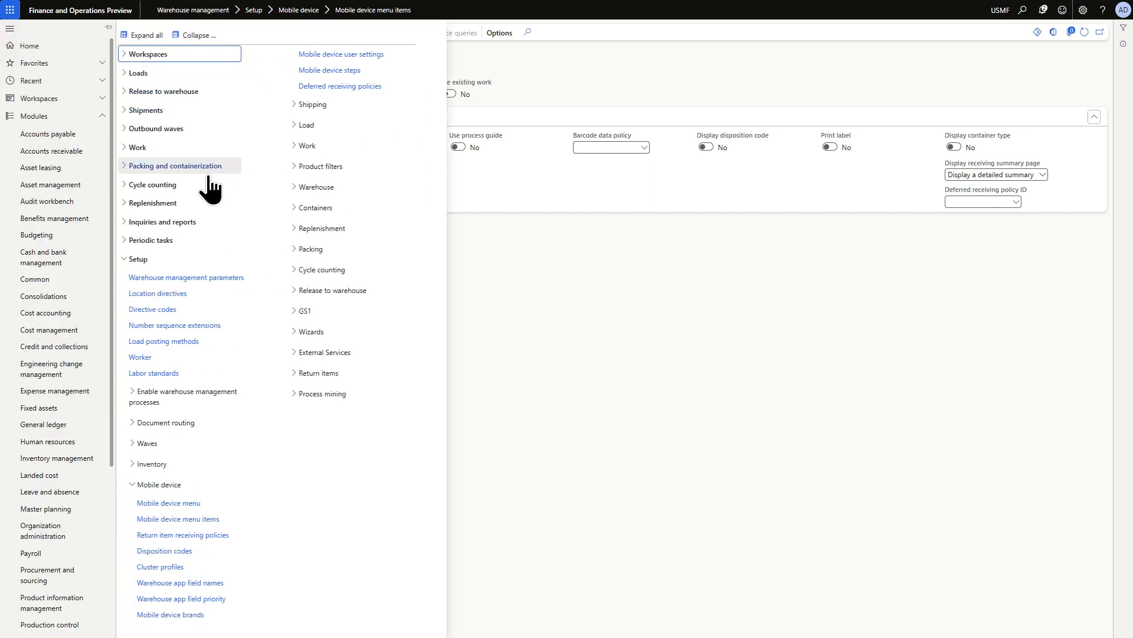
click(185, 503)
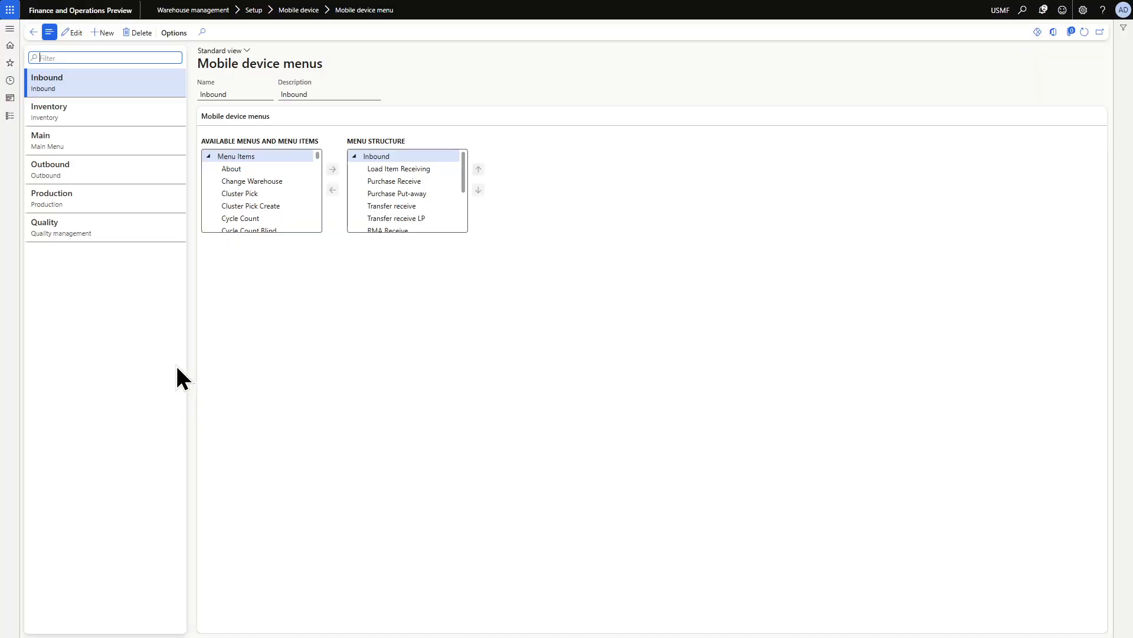
click(74, 33)
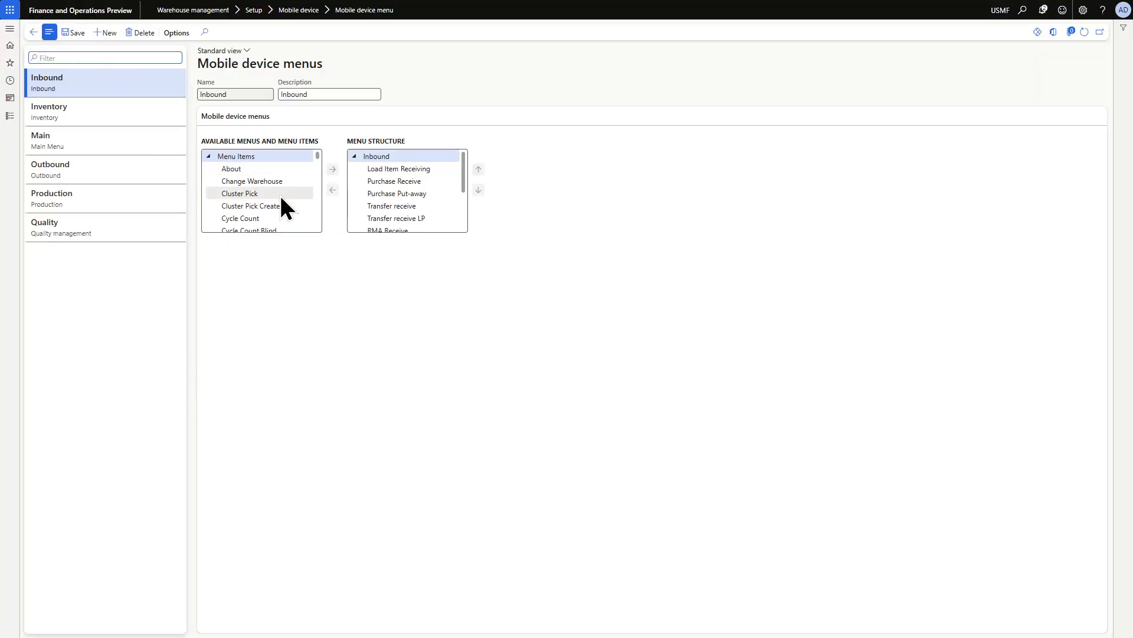
scroll(275, 195, down, 5)
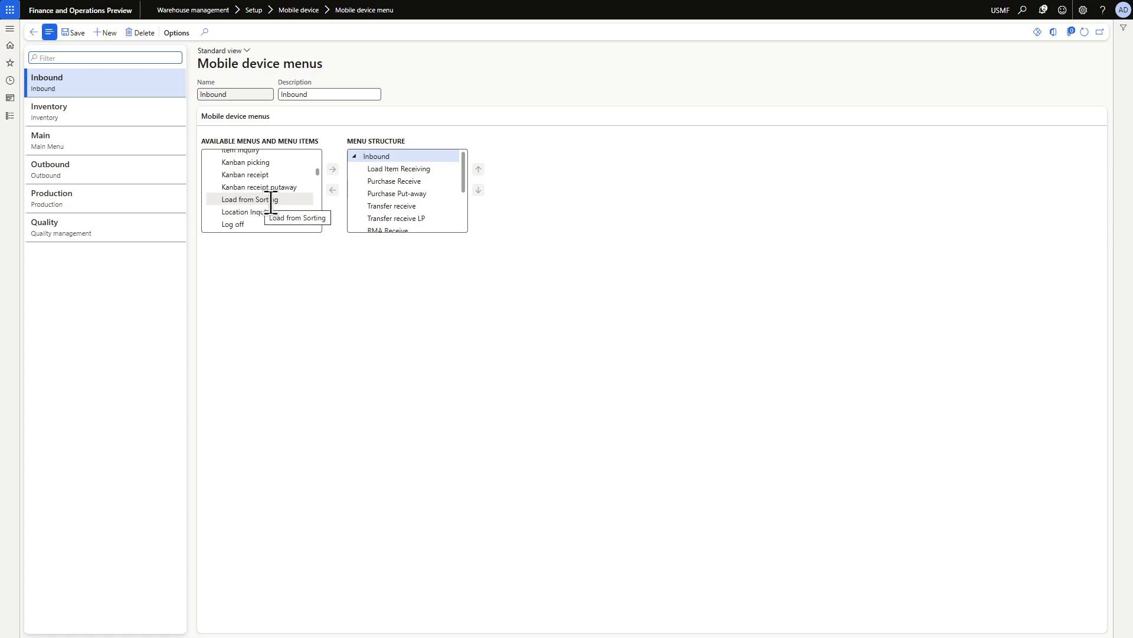
scroll(270, 200, up, 2)
drag(317, 164, 318, 179)
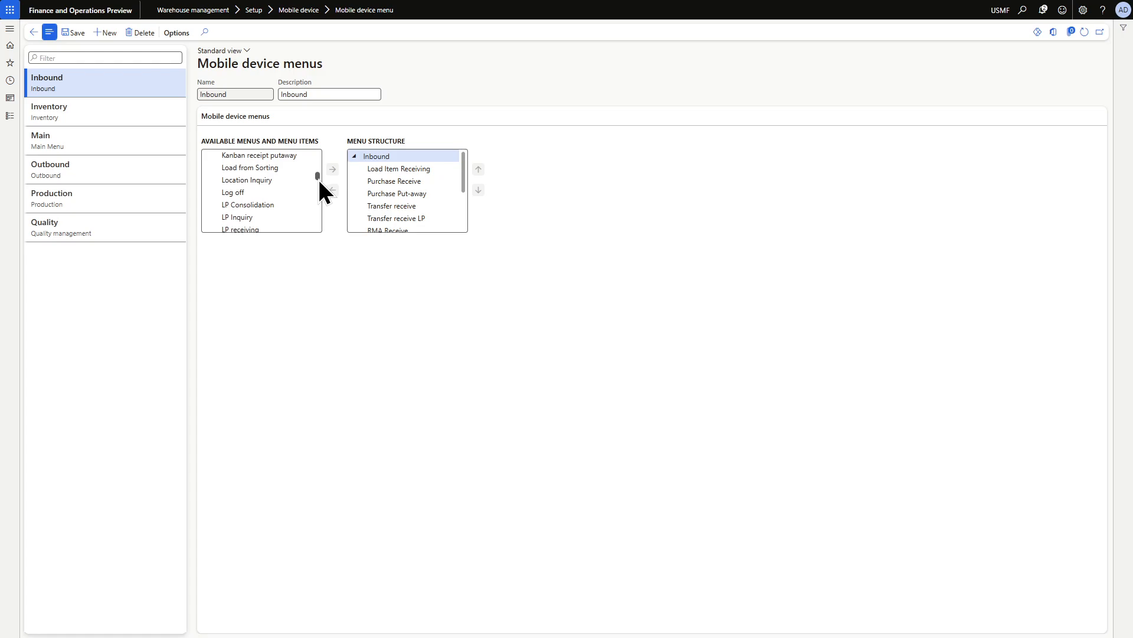
click(254, 223)
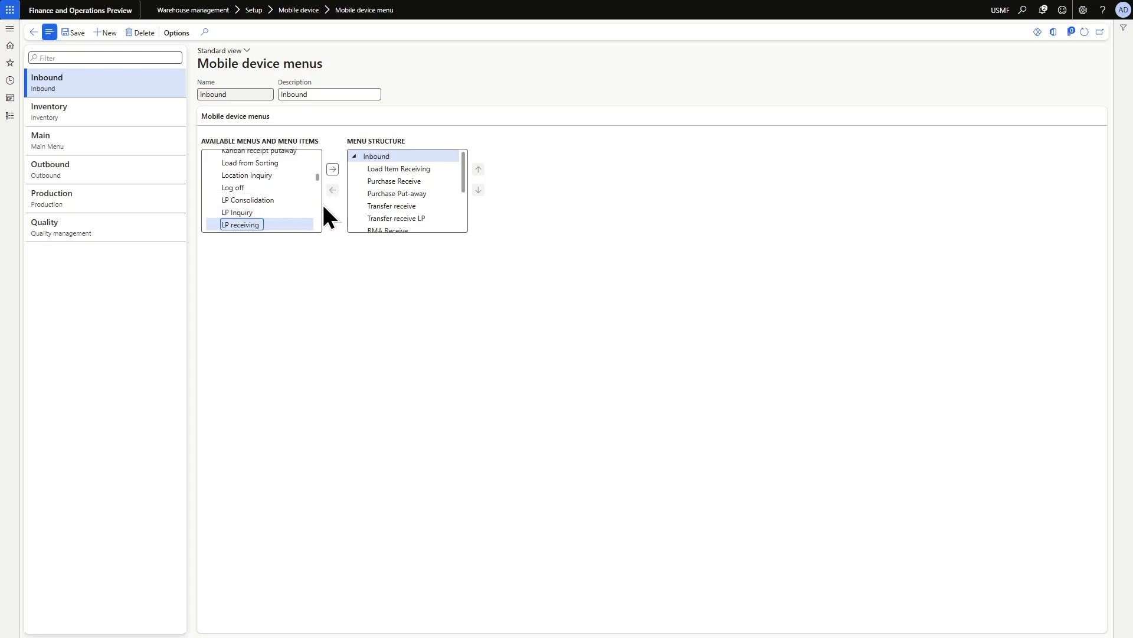
click(333, 170)
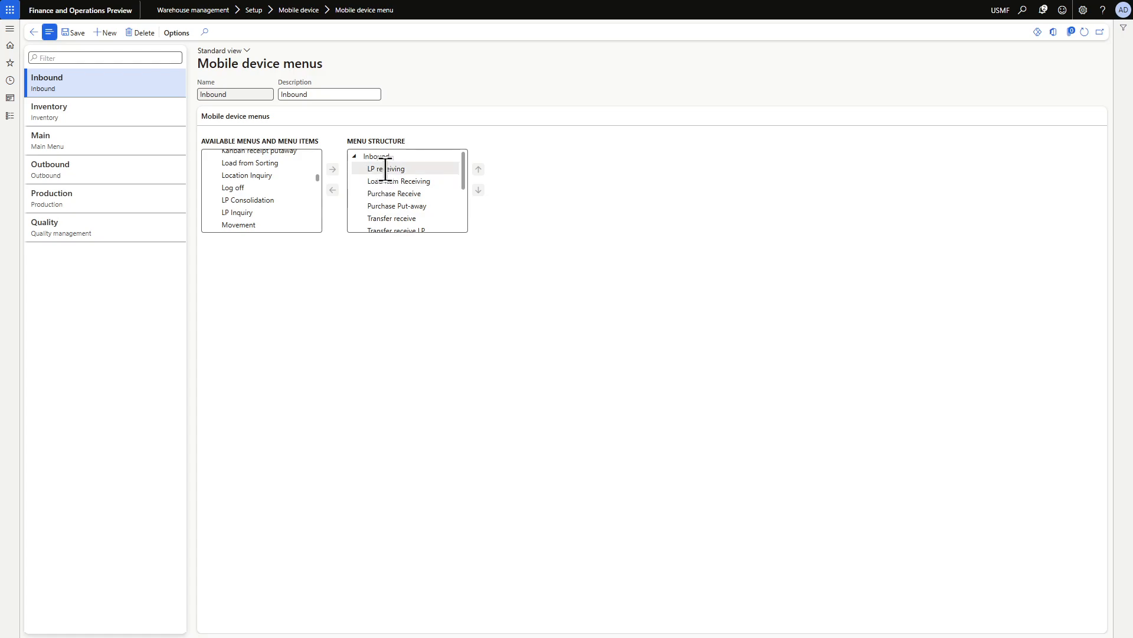
click(36, 33)
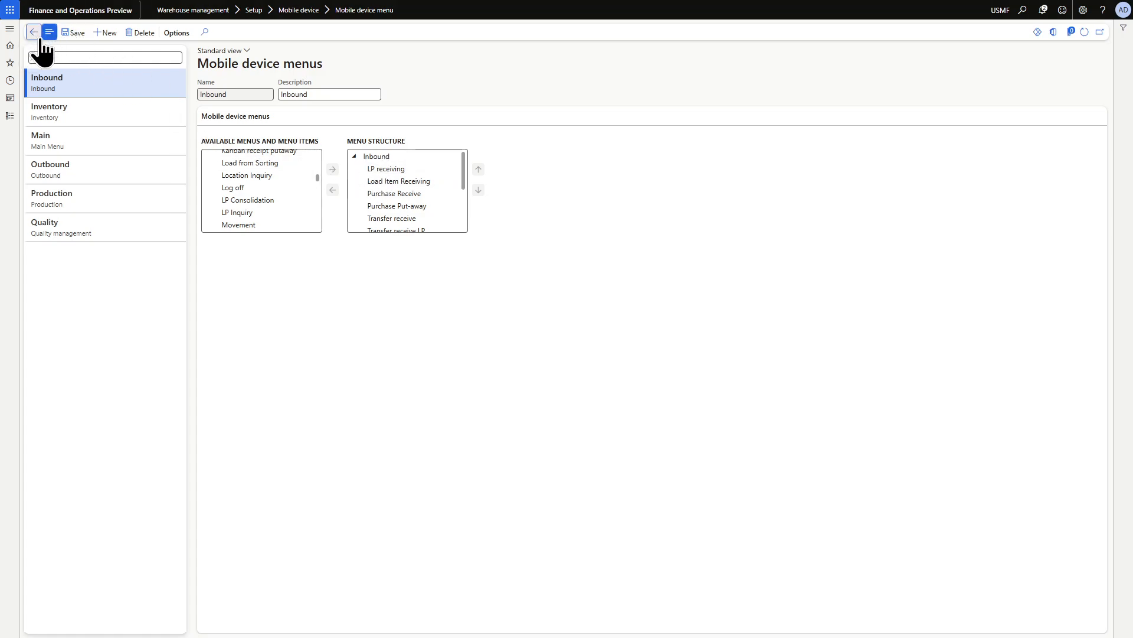
Create a new purchase order for vendor Acme Office Supplies with warehouse 100
click(9, 29)
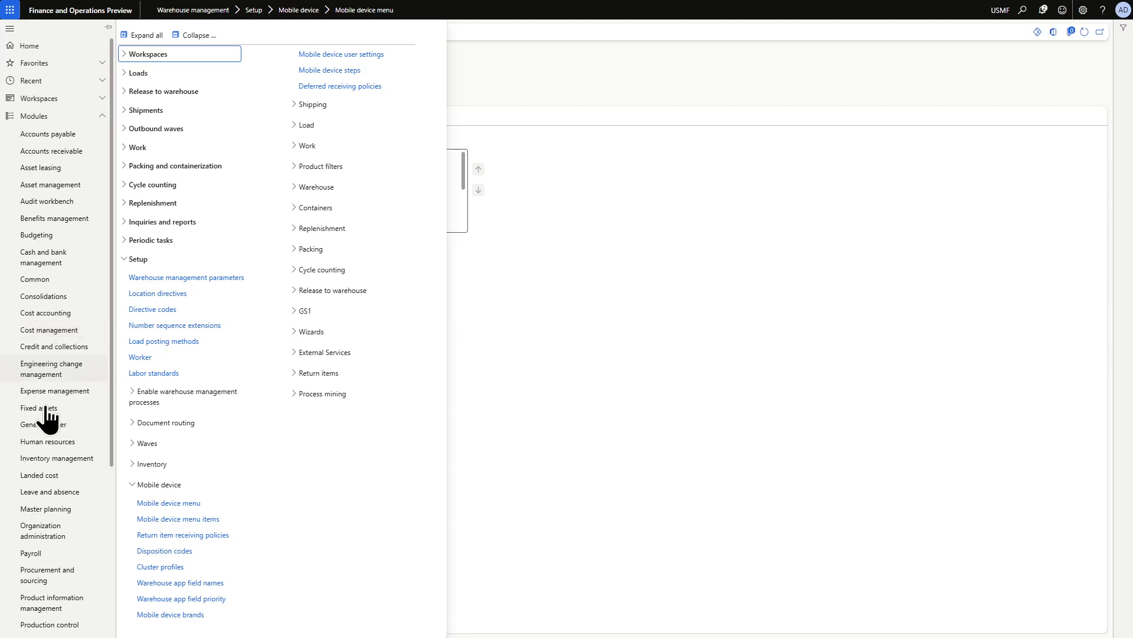
scroll(53, 520, down, 1)
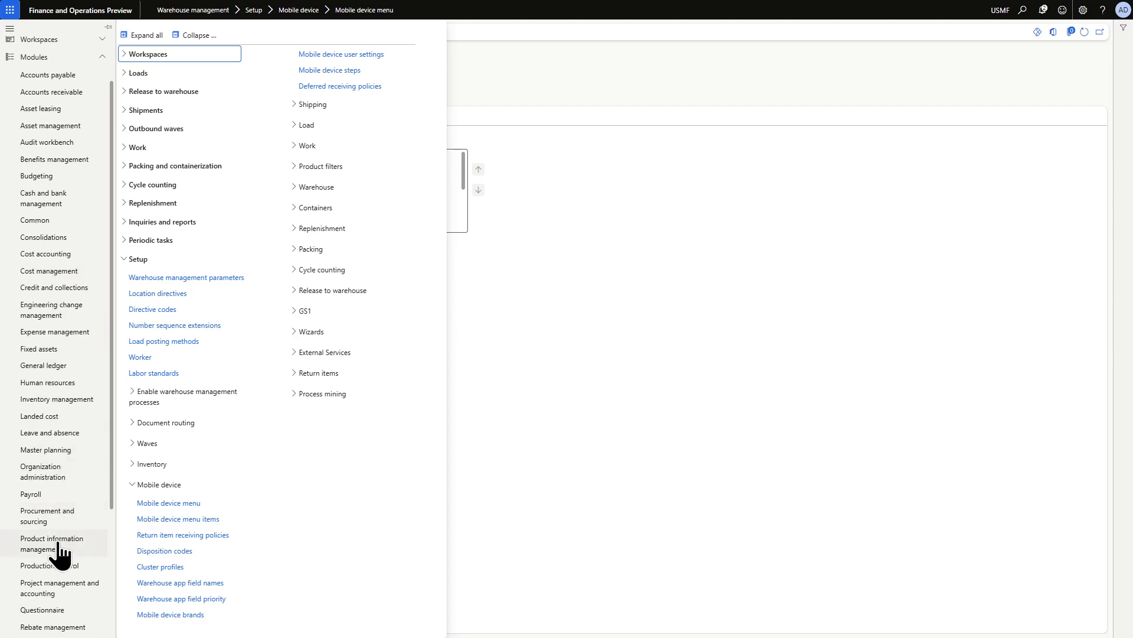
click(50, 518)
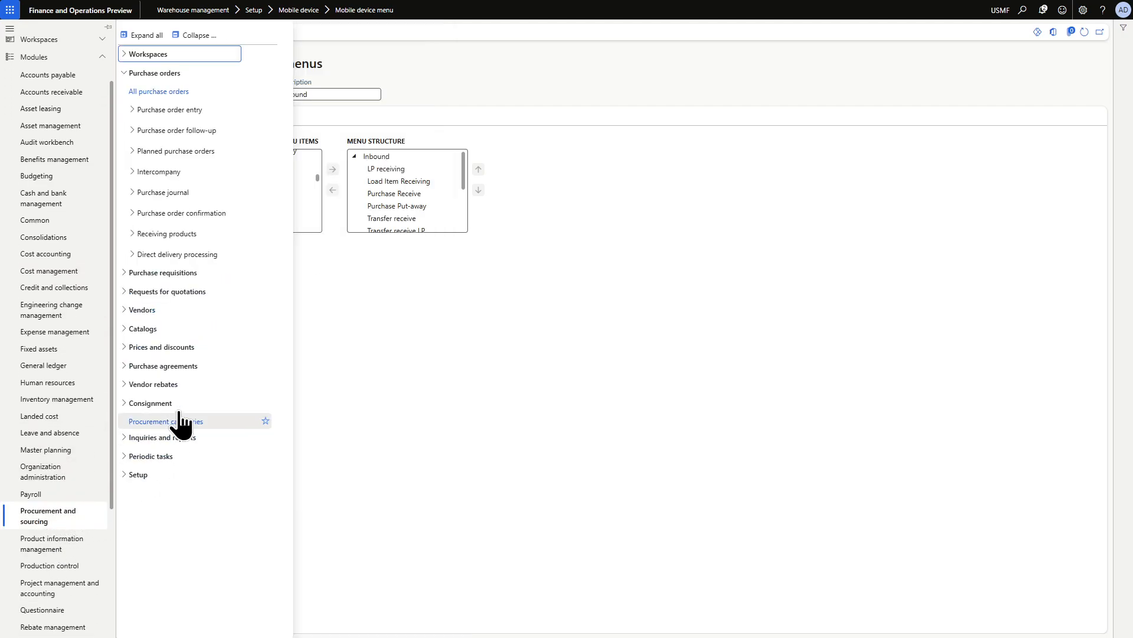
click(160, 92)
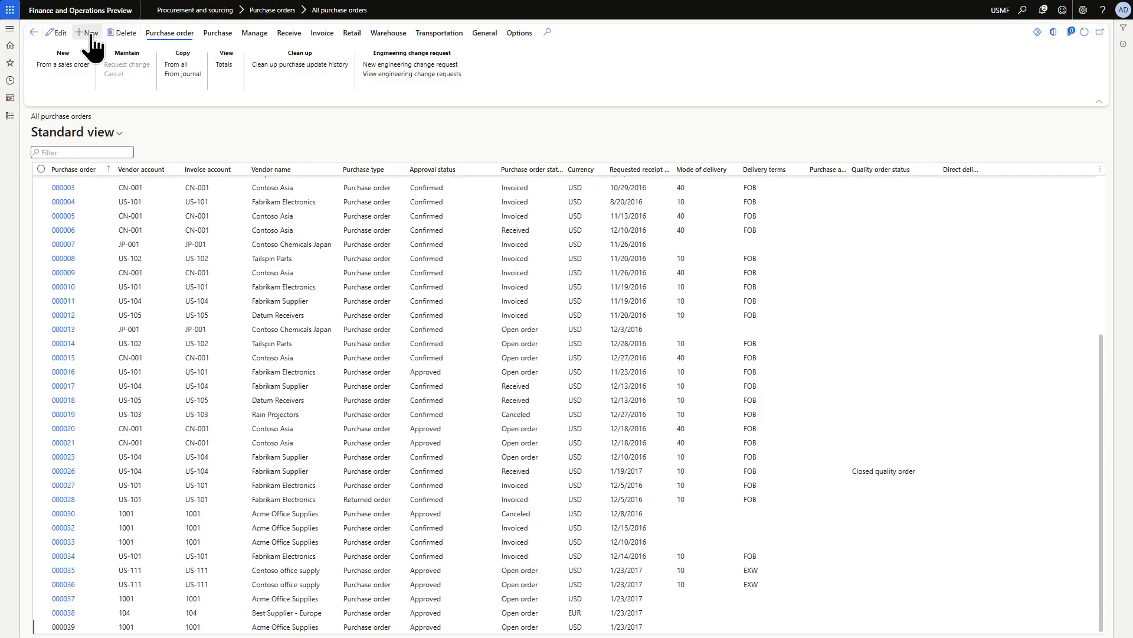
click(96, 38)
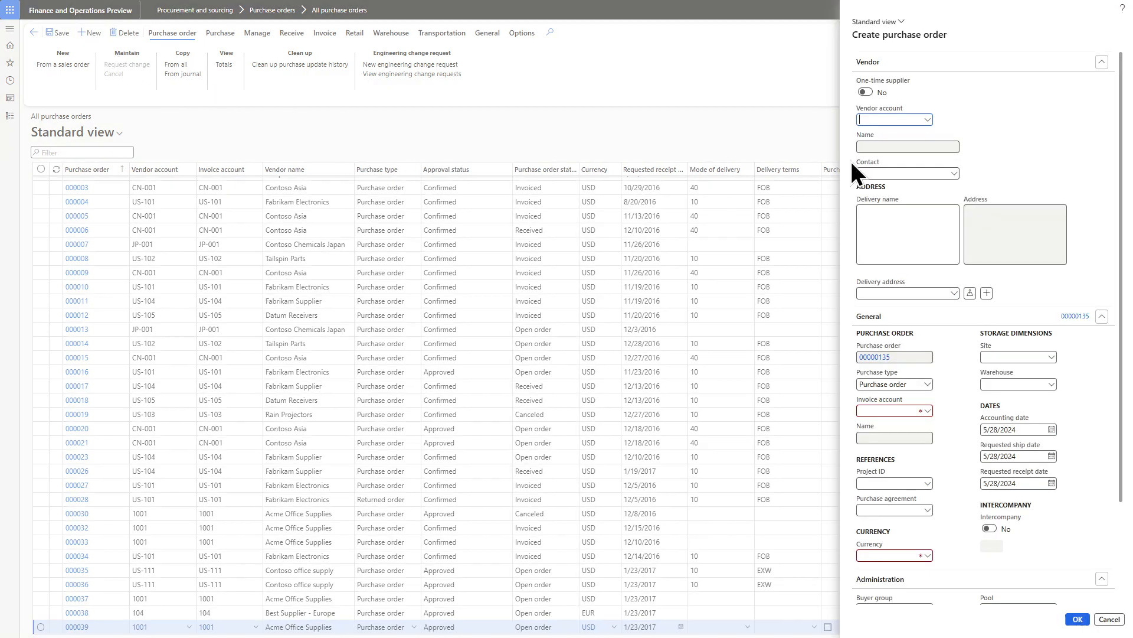
text(1001)
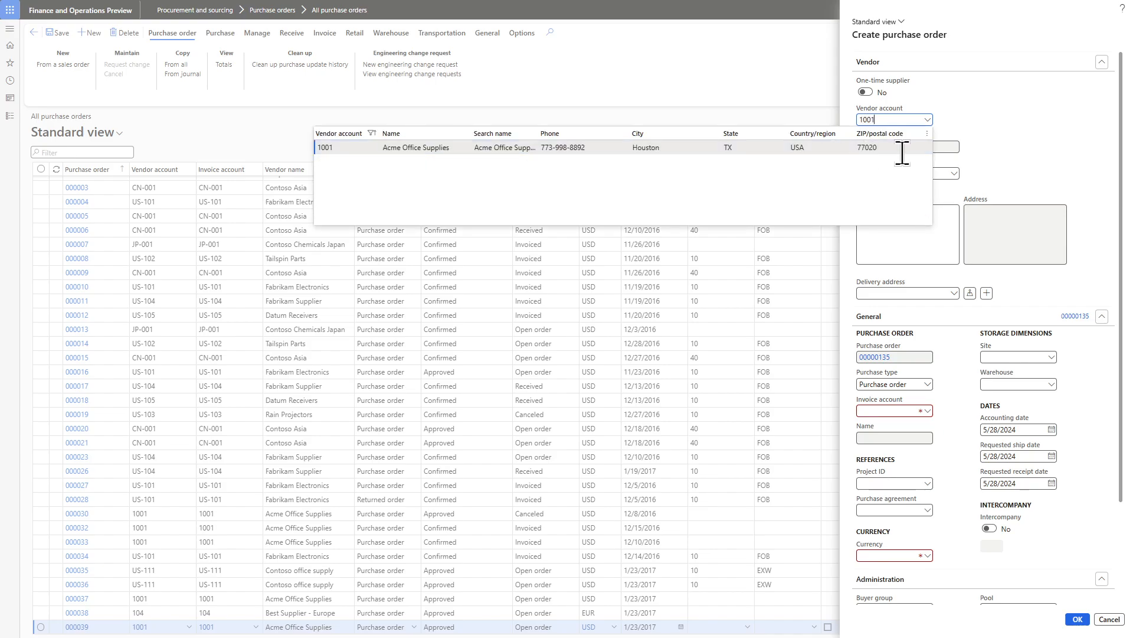
click(825, 147)
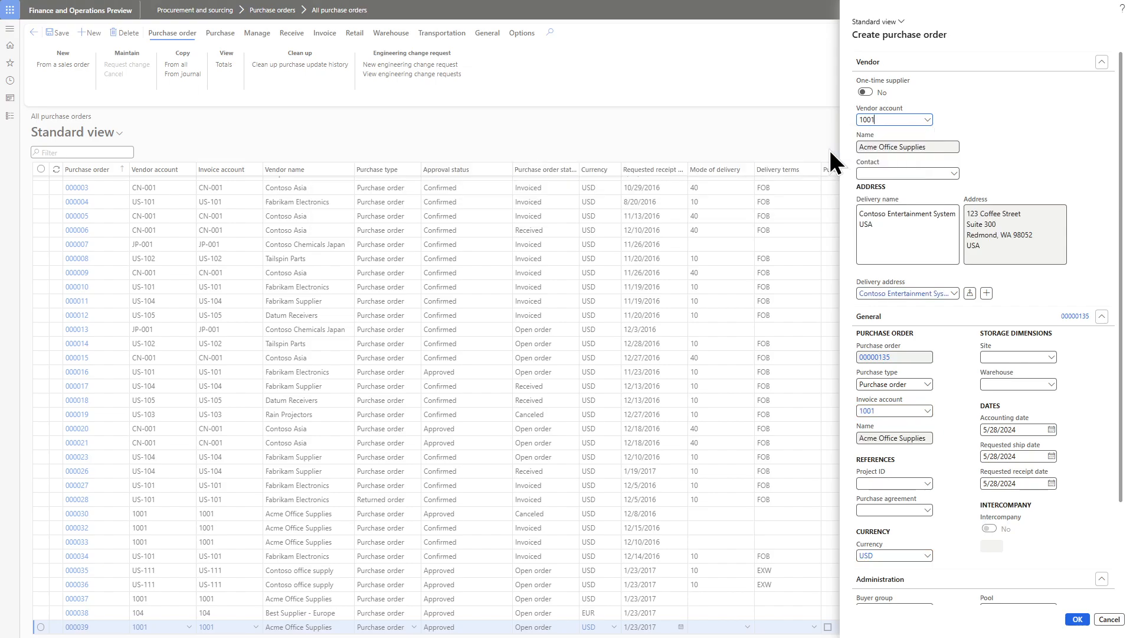
click(996, 383)
text(100)
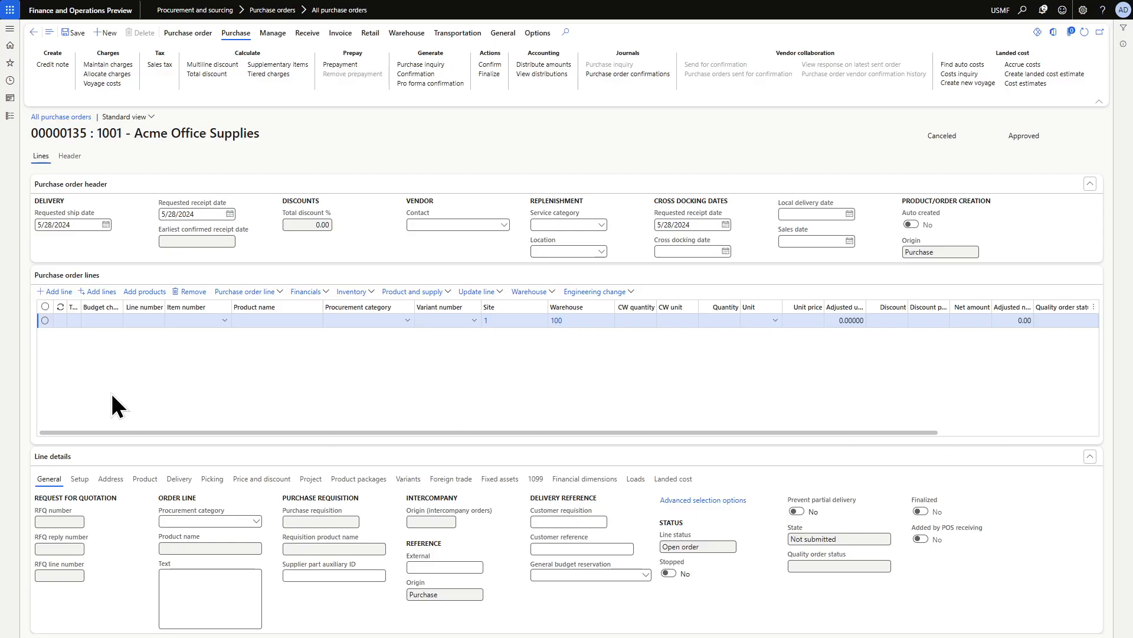
Enter item WMS0001 on the first purchase order line with a quantity of 100
click(185, 320)
text(wms0001)
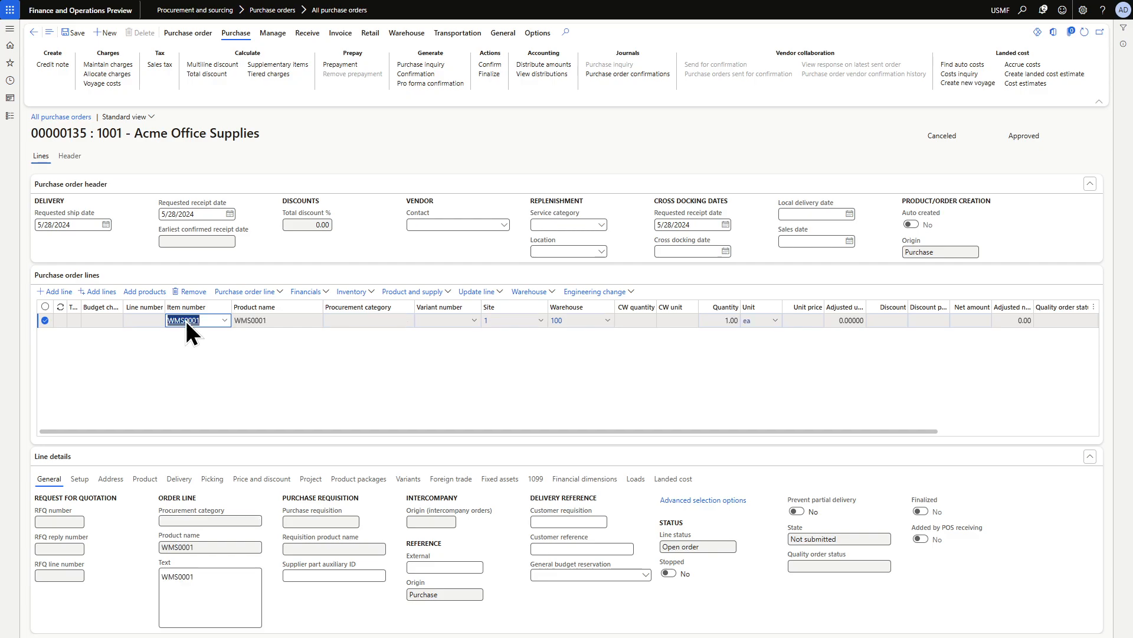
key(BackSpace)
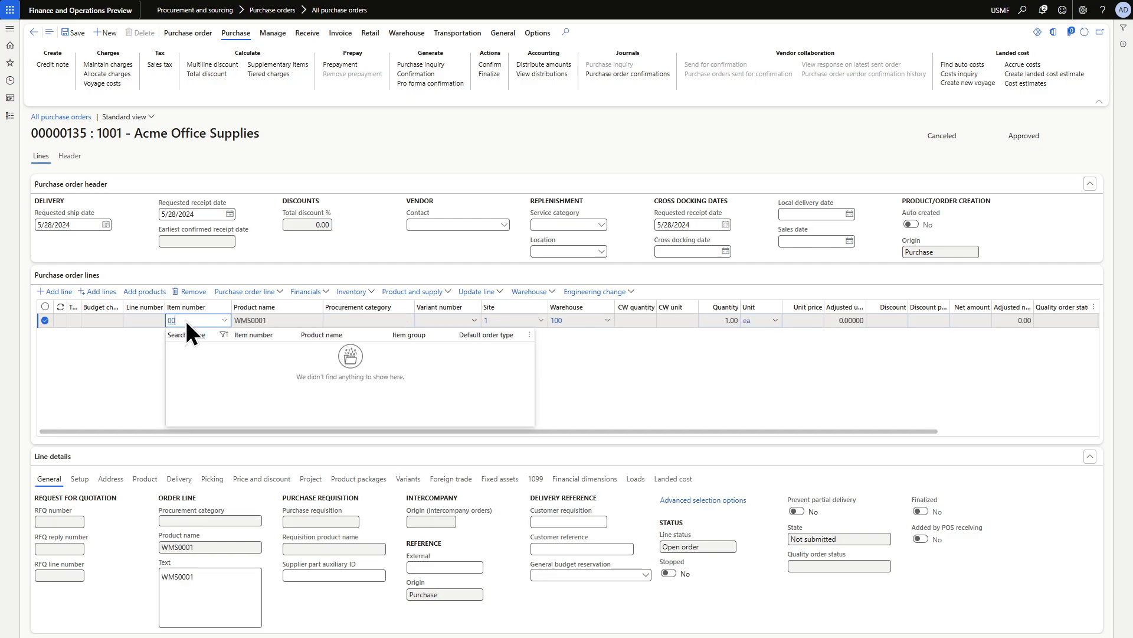
text(wm)
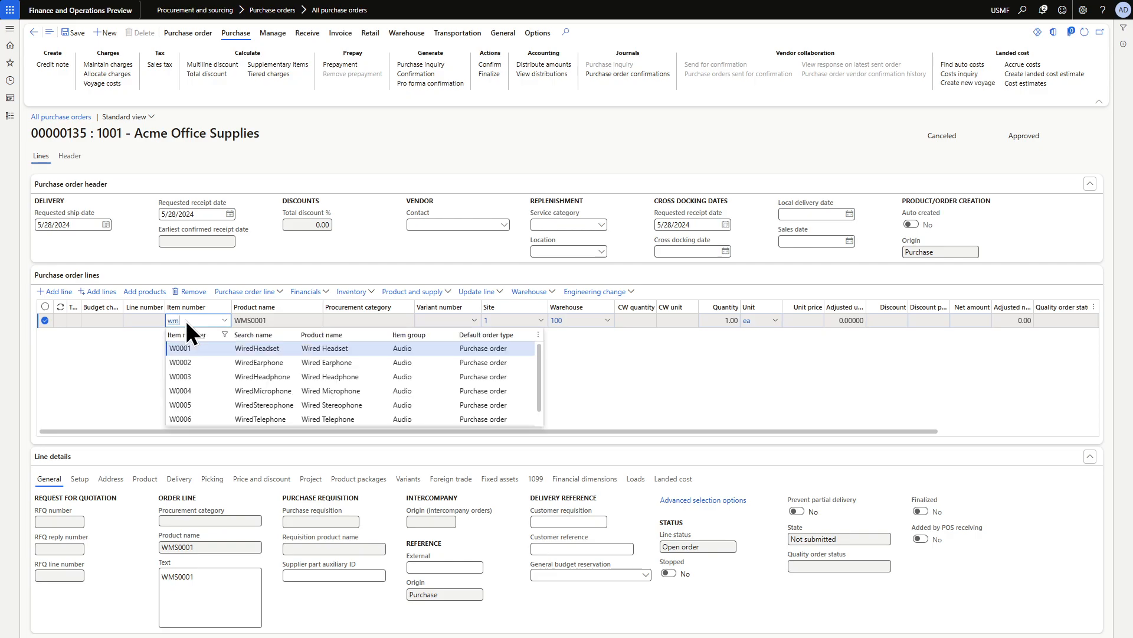
text(s0001)
key(Tab)
key(Tab)
key(Tab)
key(Tab)
key(Tab)
key(Tab)
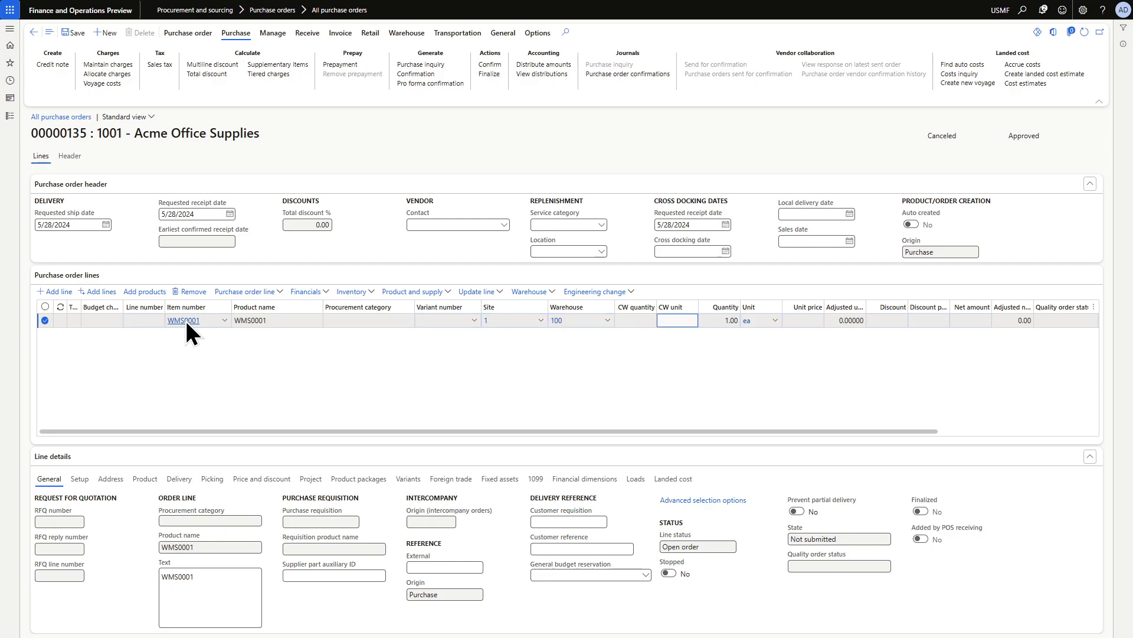
key(Tab)
text(100)
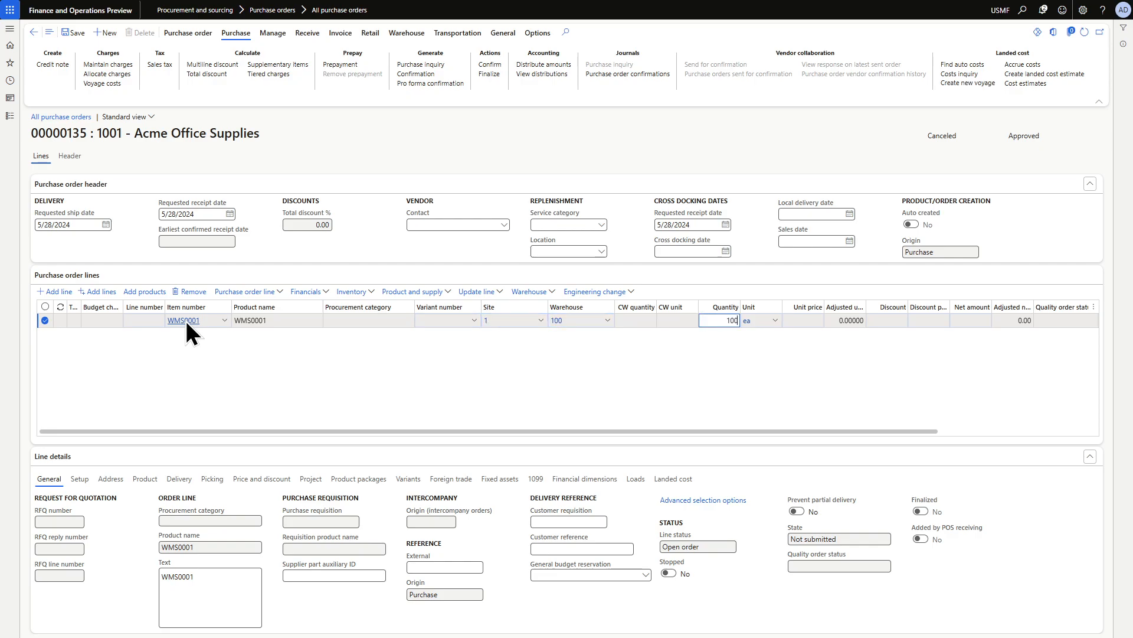
Add a second purchase order line for item A0001, HDMI 6' Cables, with a quantity of 200
key(Down)
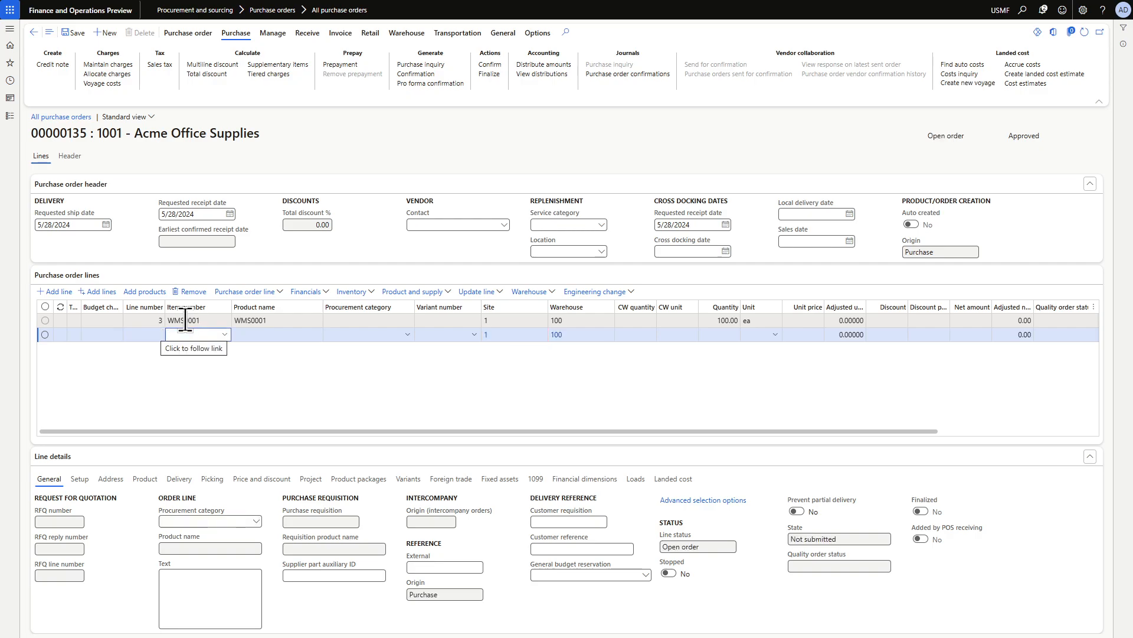
text(A00)
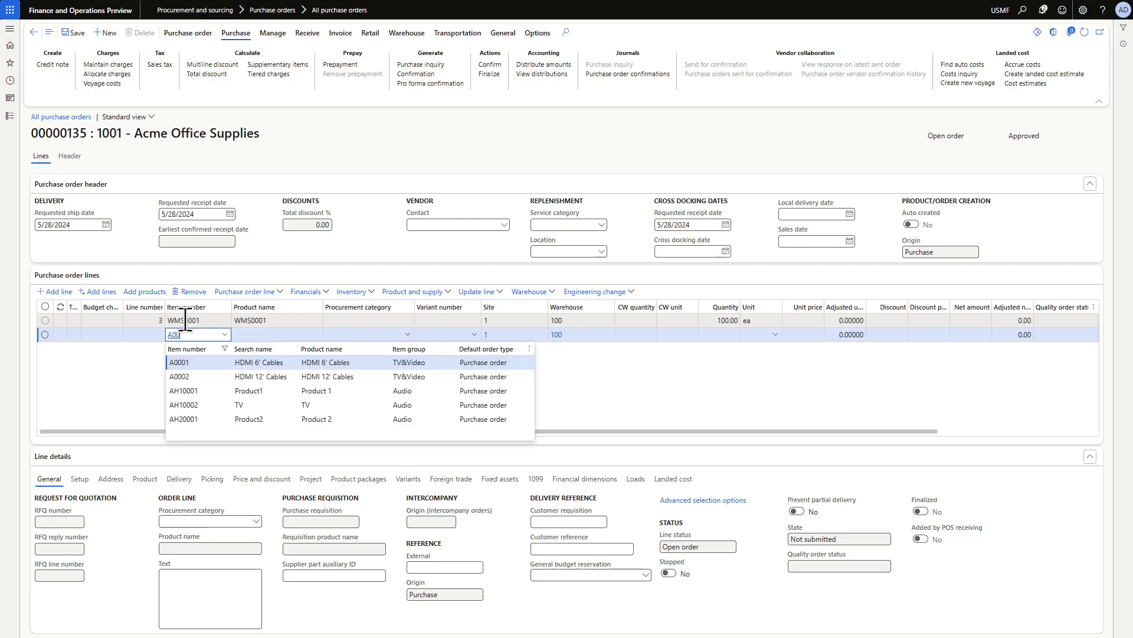
text(0)
key(Tab)
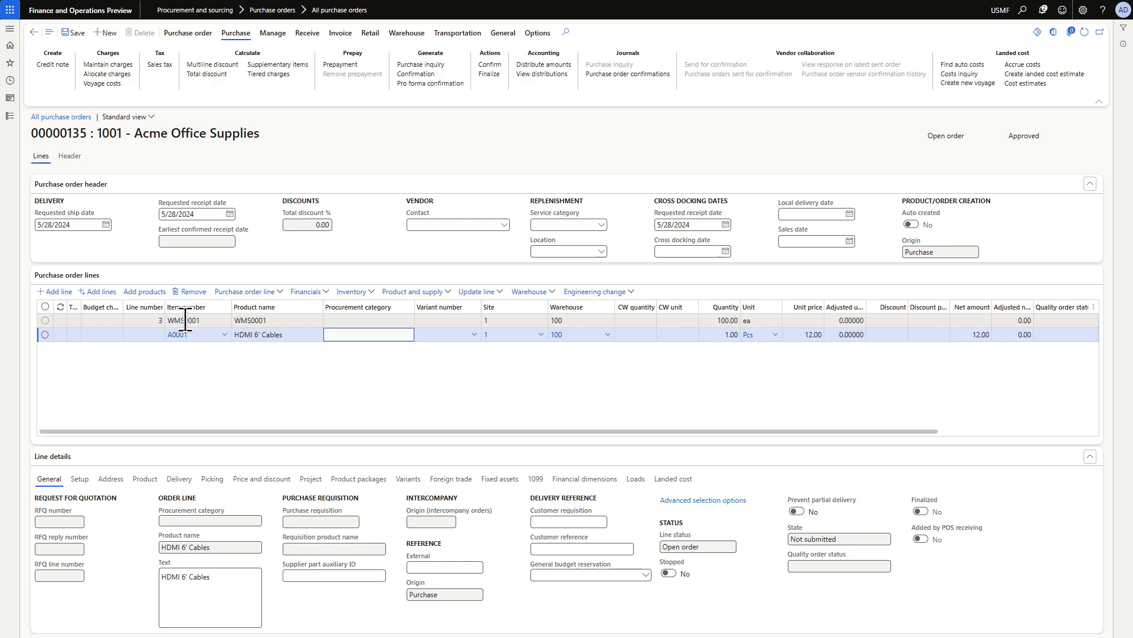
key(Tab)
key(Tab)
key(Tab)
key(Tab)
key(Tab)
key(Tab)
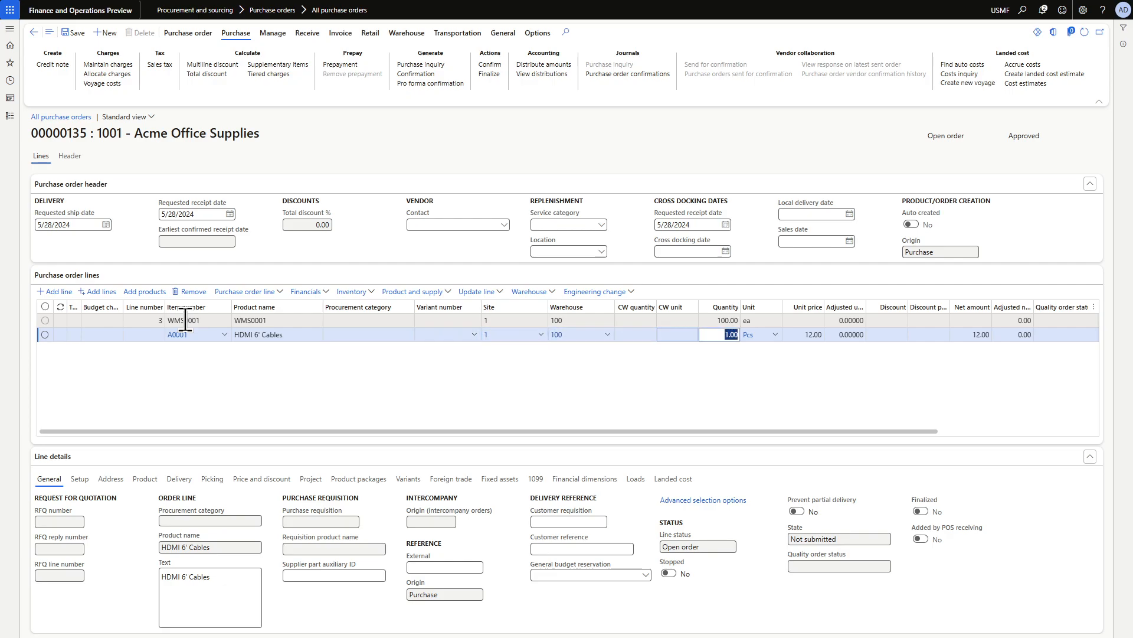
text(200)
key(Tab)
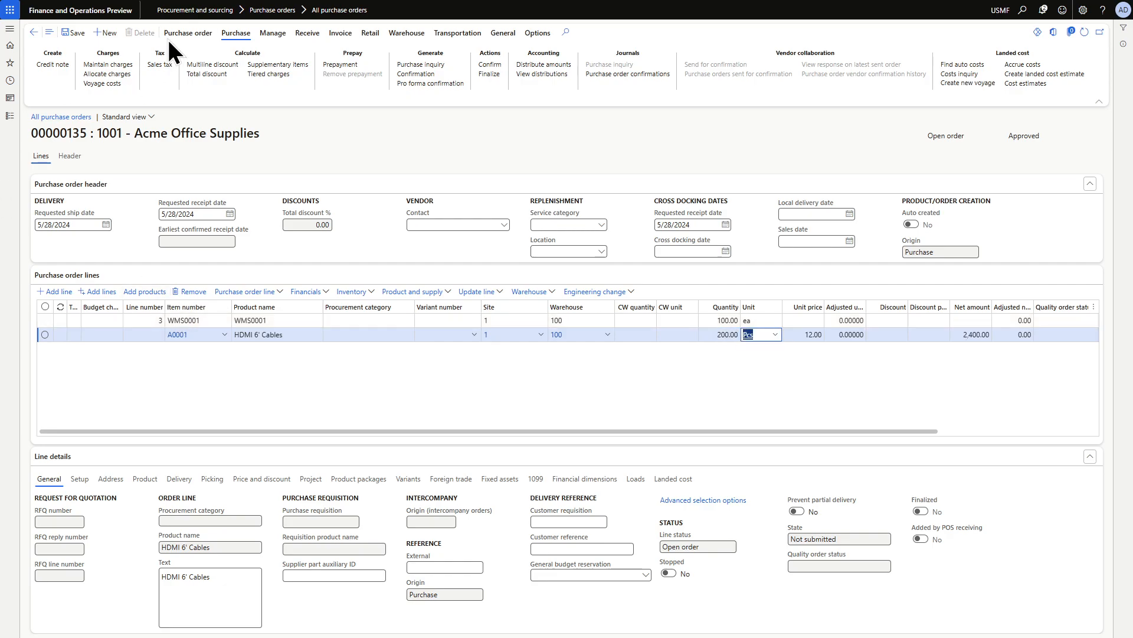
Confirm the purchase order containing the WMS0001 and A0001 lines
click(188, 33)
click(236, 33)
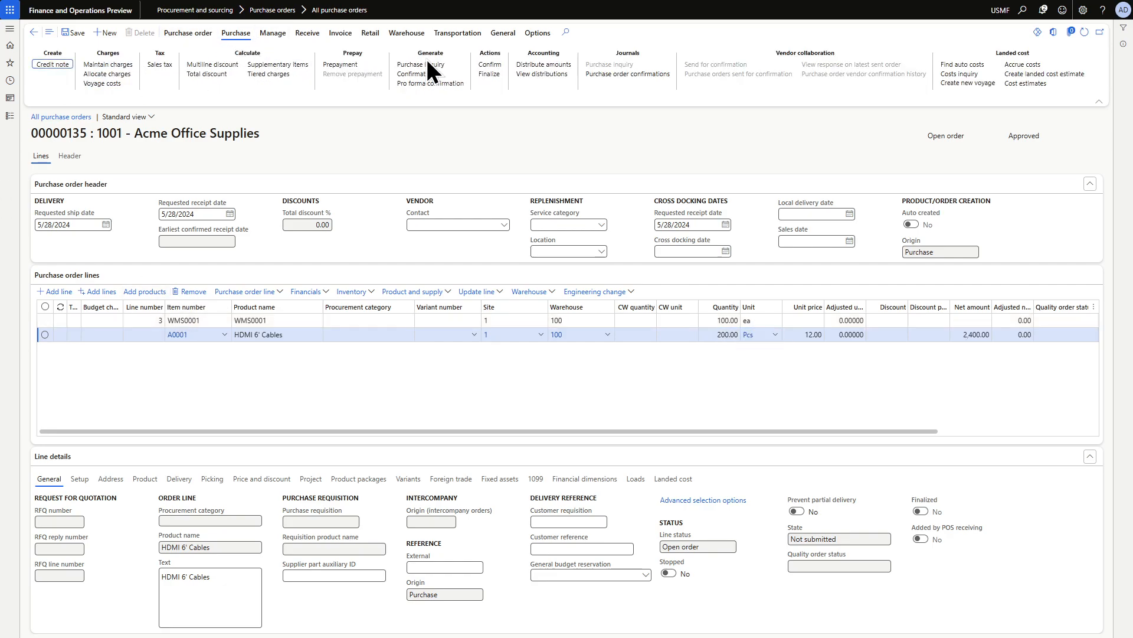
click(490, 64)
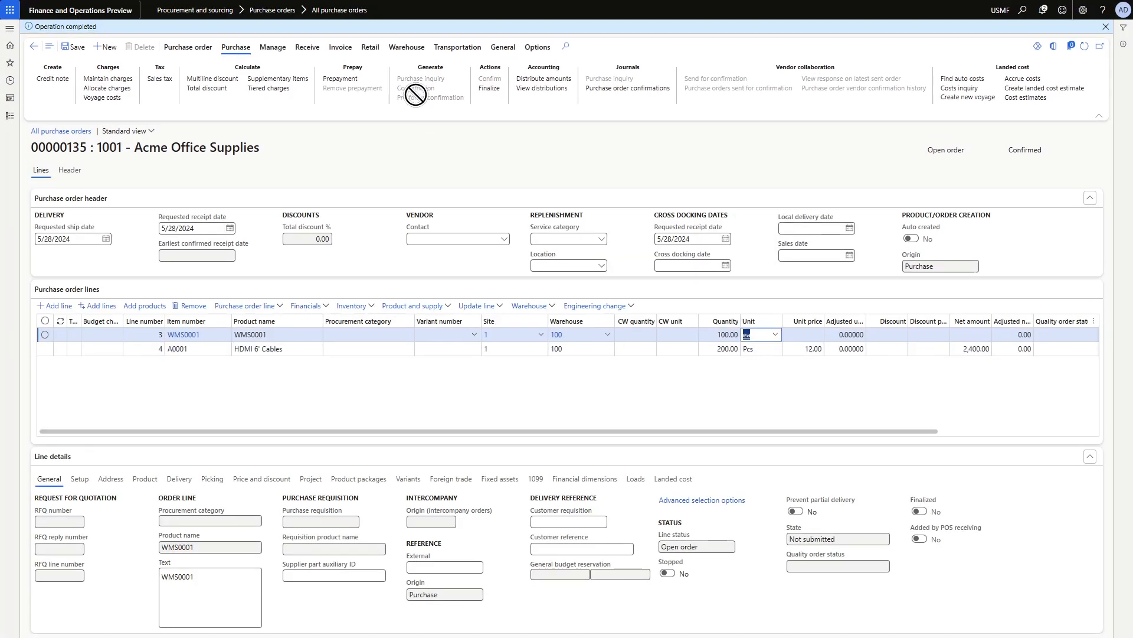
Add both purchase order lines to a new inbound load using the 20' Container load template
click(407, 47)
click(90, 79)
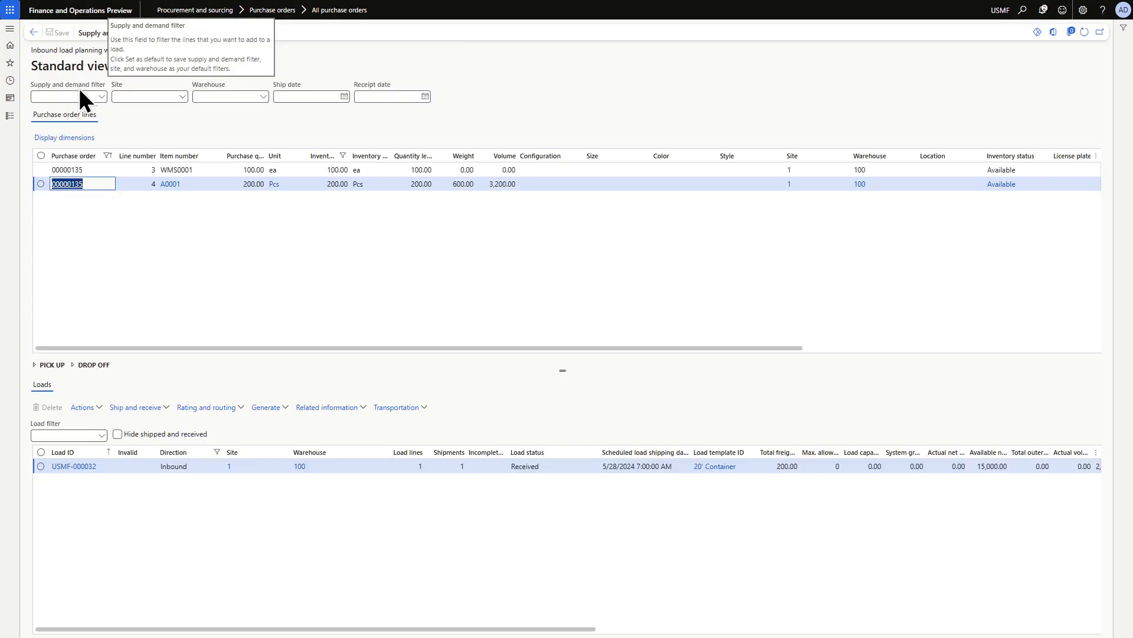
click(41, 156)
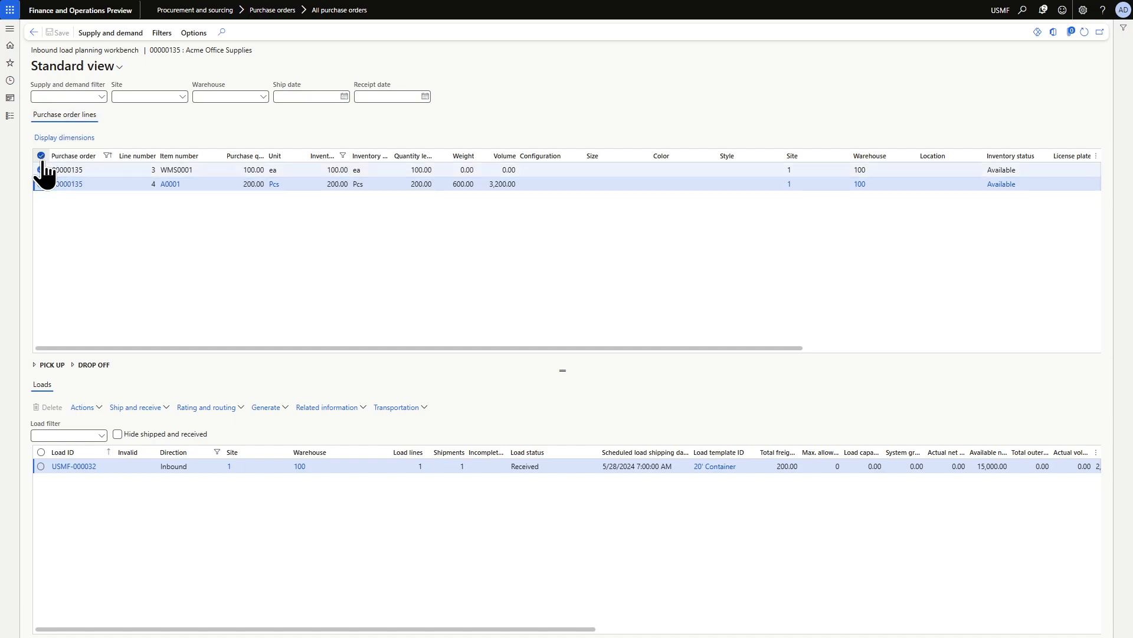
click(112, 35)
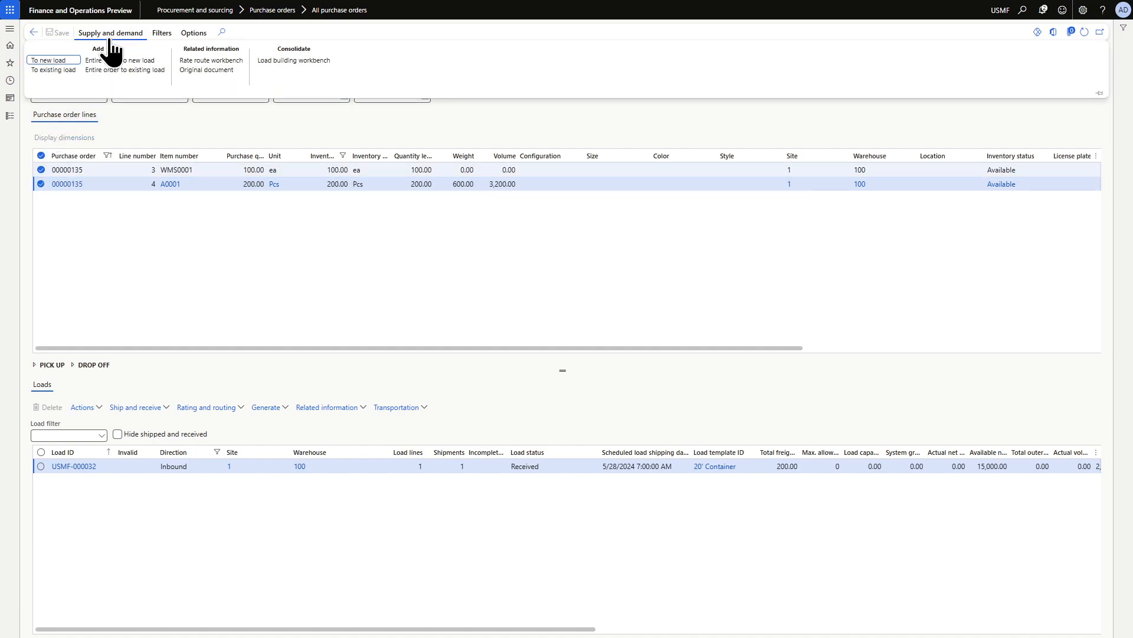
click(65, 68)
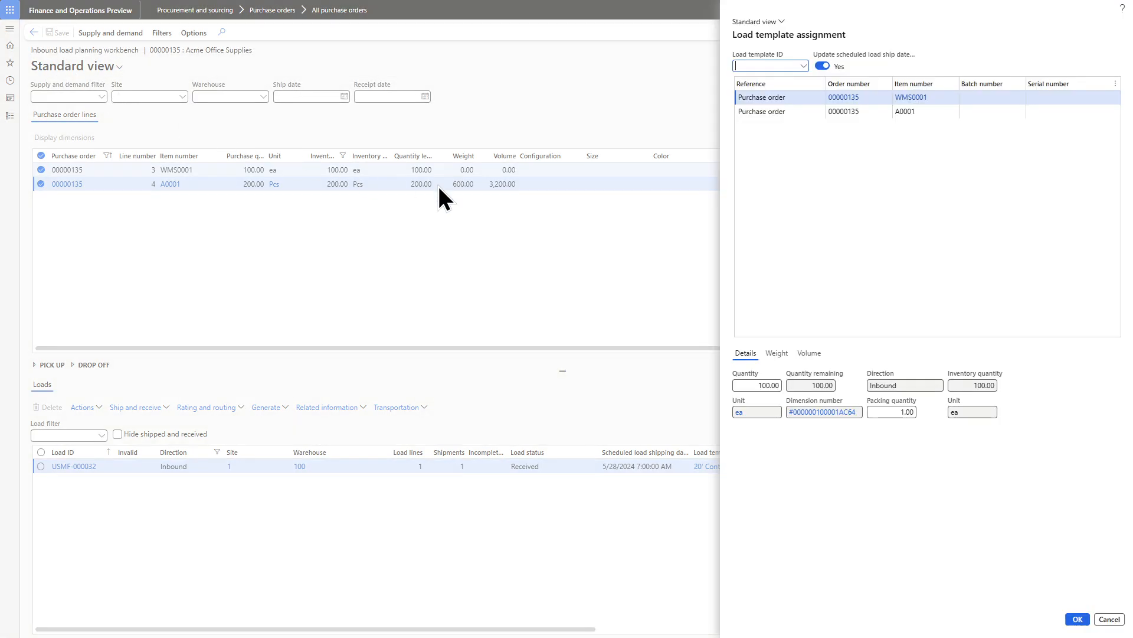
click(804, 66)
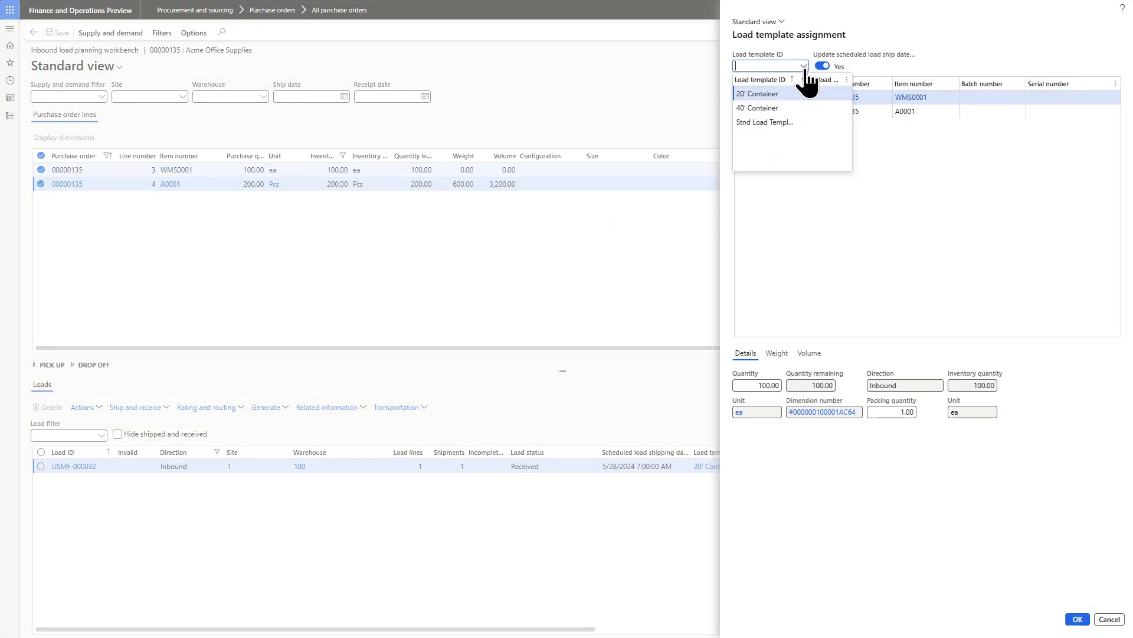
click(753, 94)
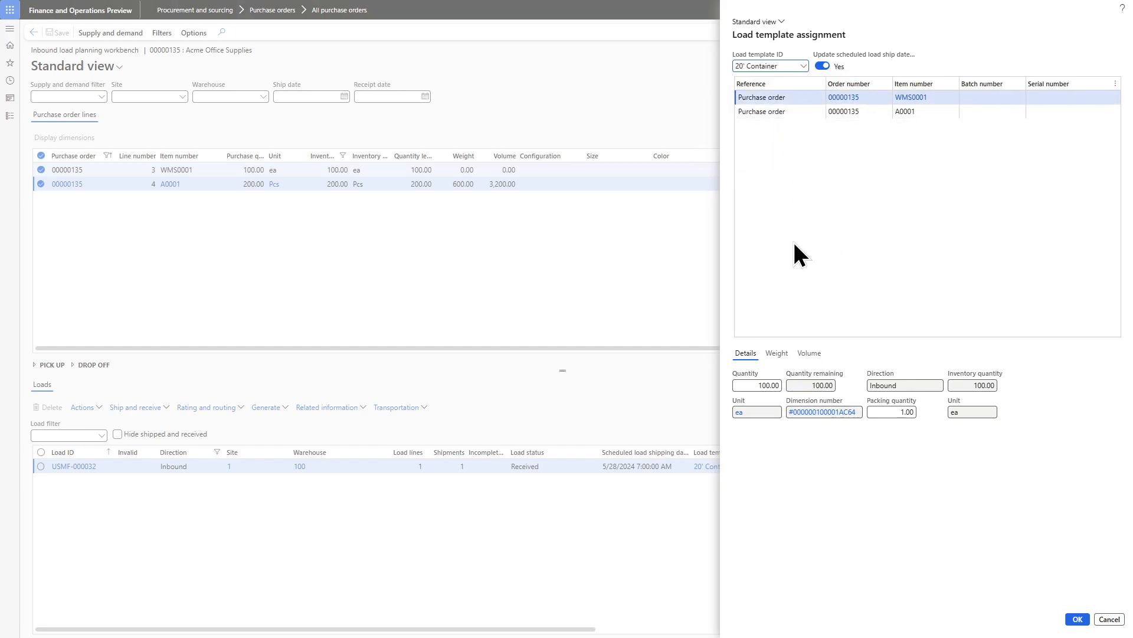
click(986, 111)
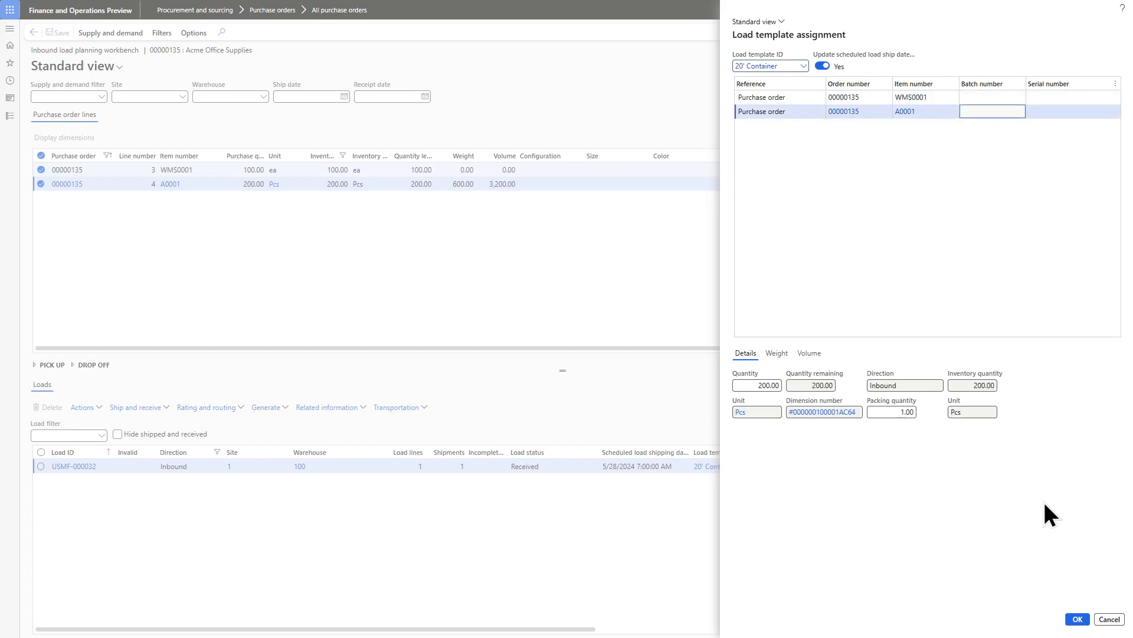
click(1077, 618)
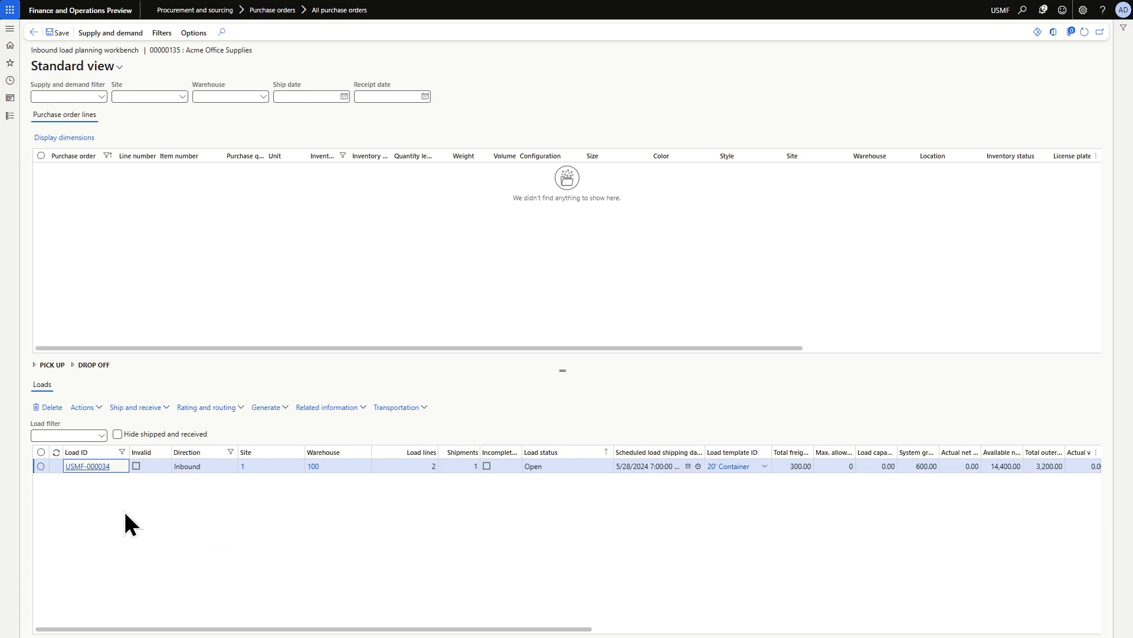
Start a new pallet in the new load's packing structure and open the license plate records from its license plate field
click(91, 473)
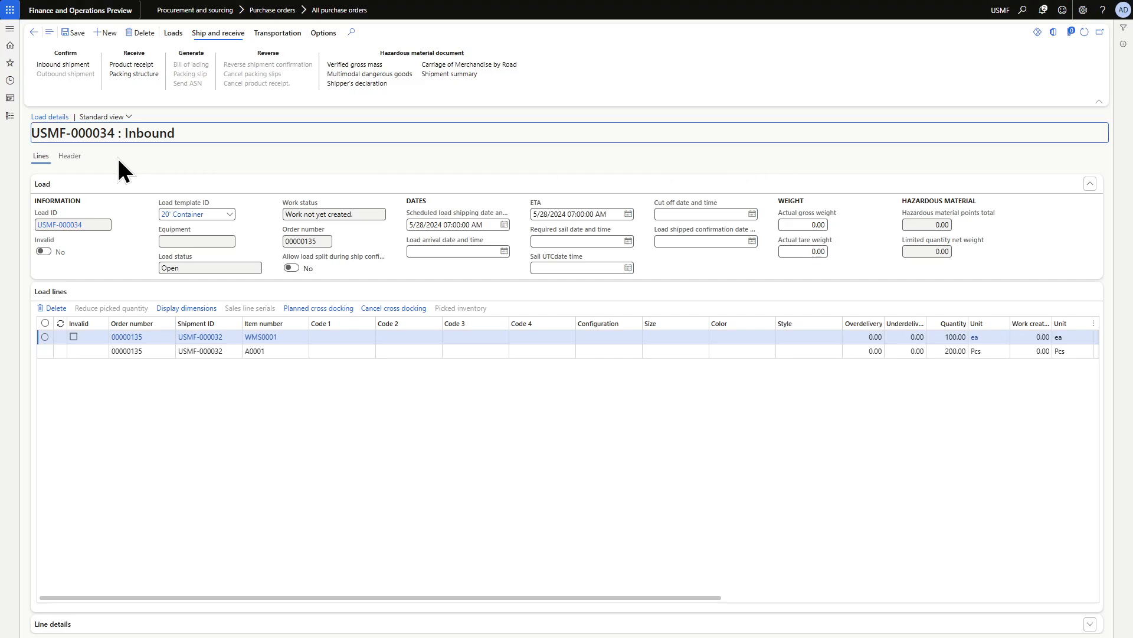
click(120, 74)
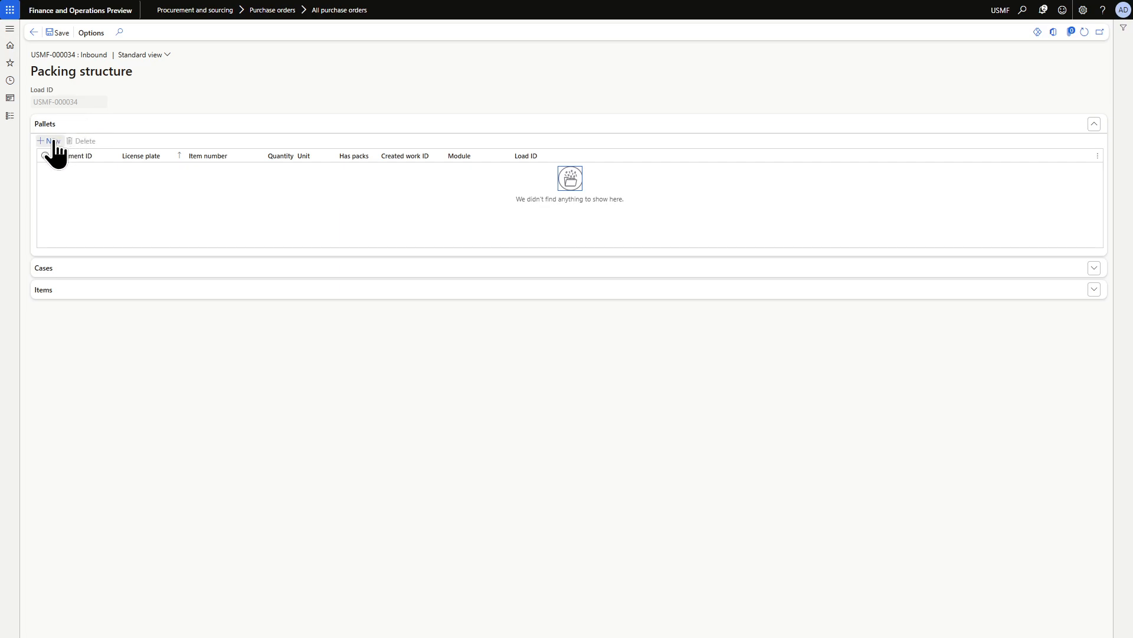
click(53, 141)
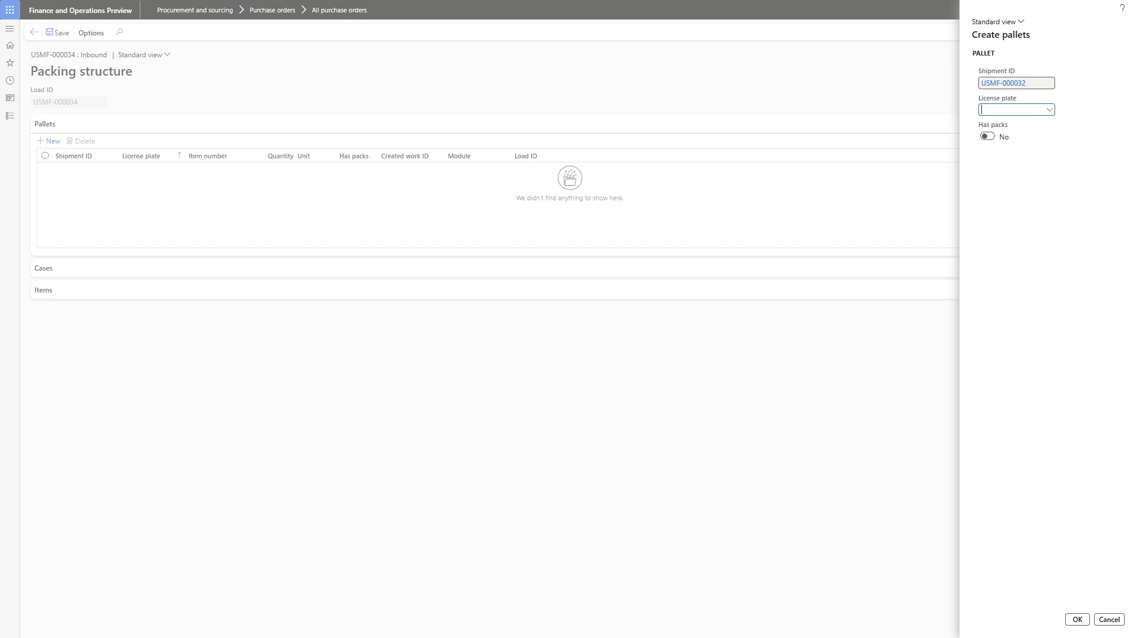
right_click(1048, 113)
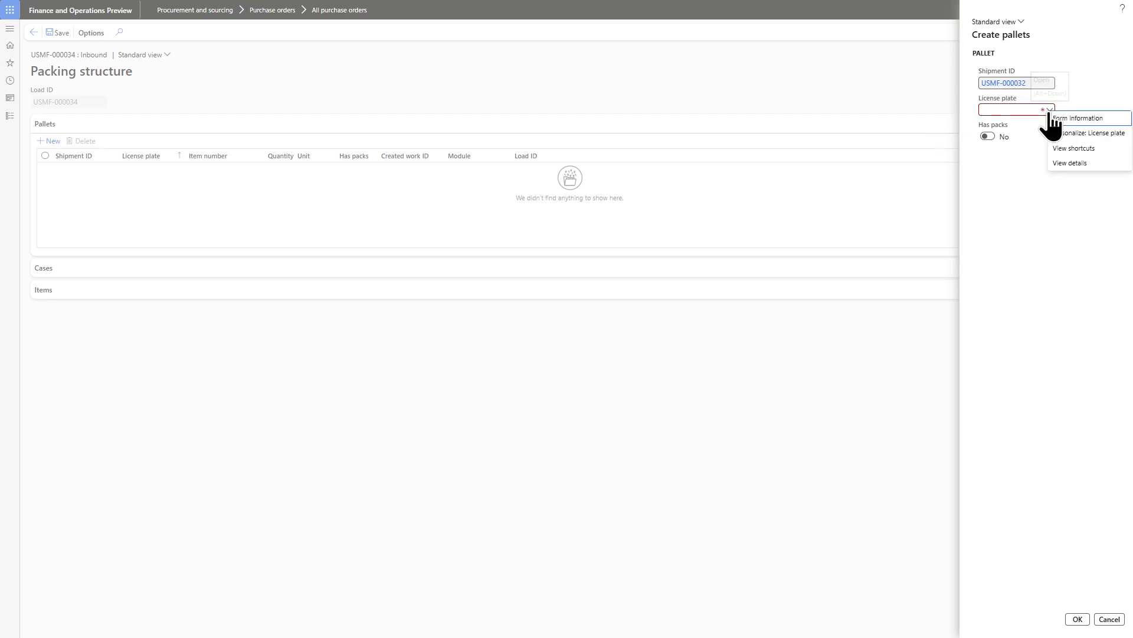
click(1063, 163)
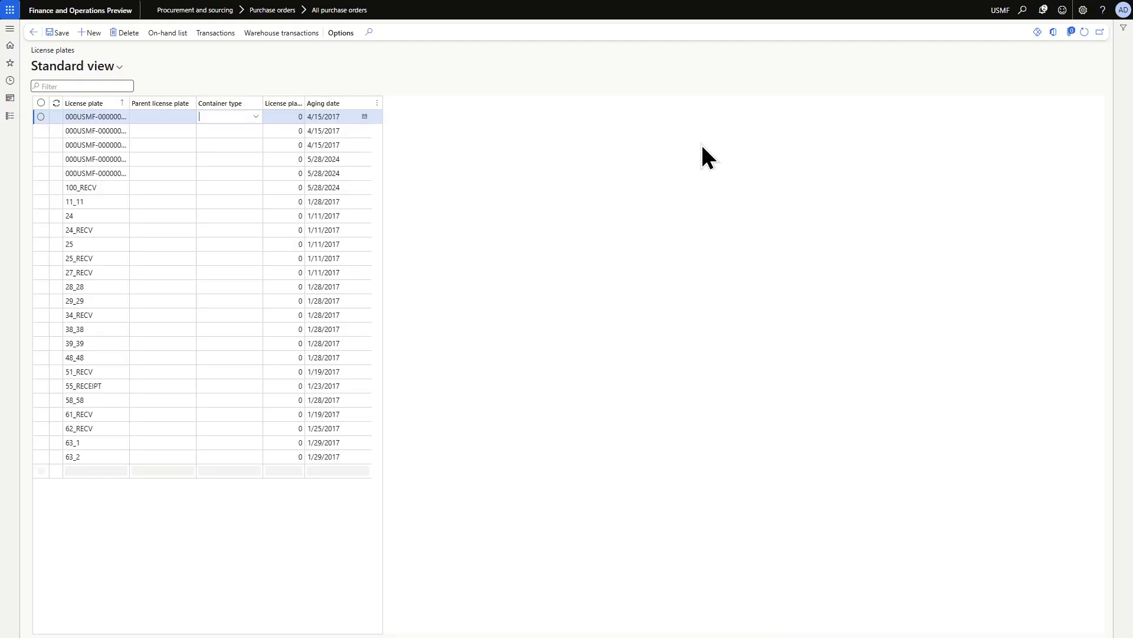
Create license plate AH1212 and assign it to the new pallet in the packing structure
click(91, 35)
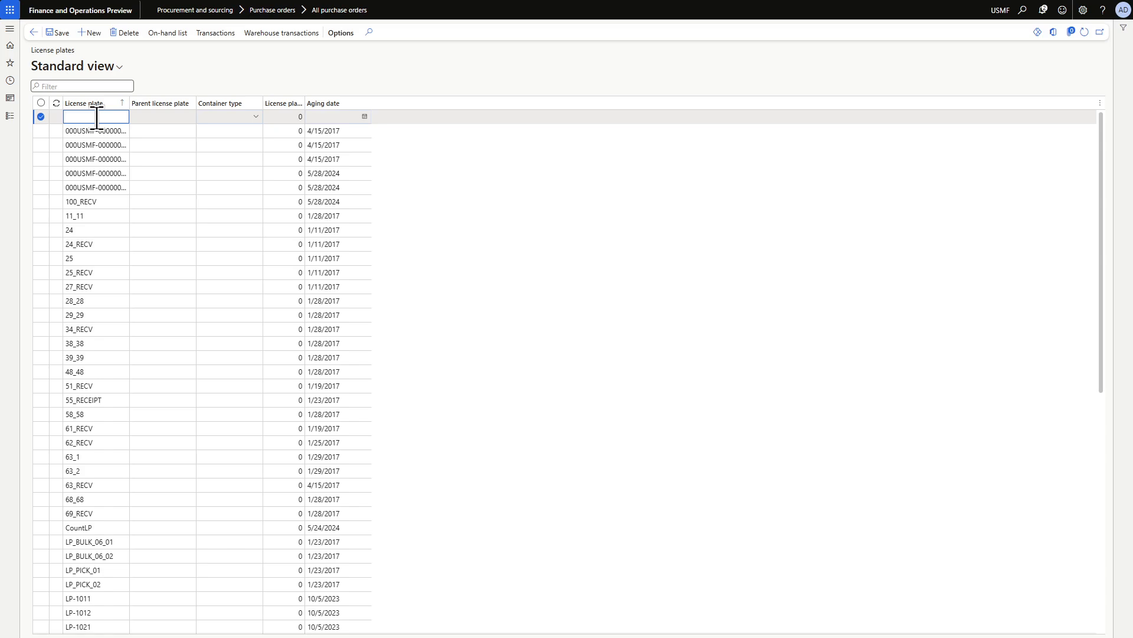
text(AH1212)
double_click(97, 117)
key(ctrl+c)
click(57, 32)
key(Escape)
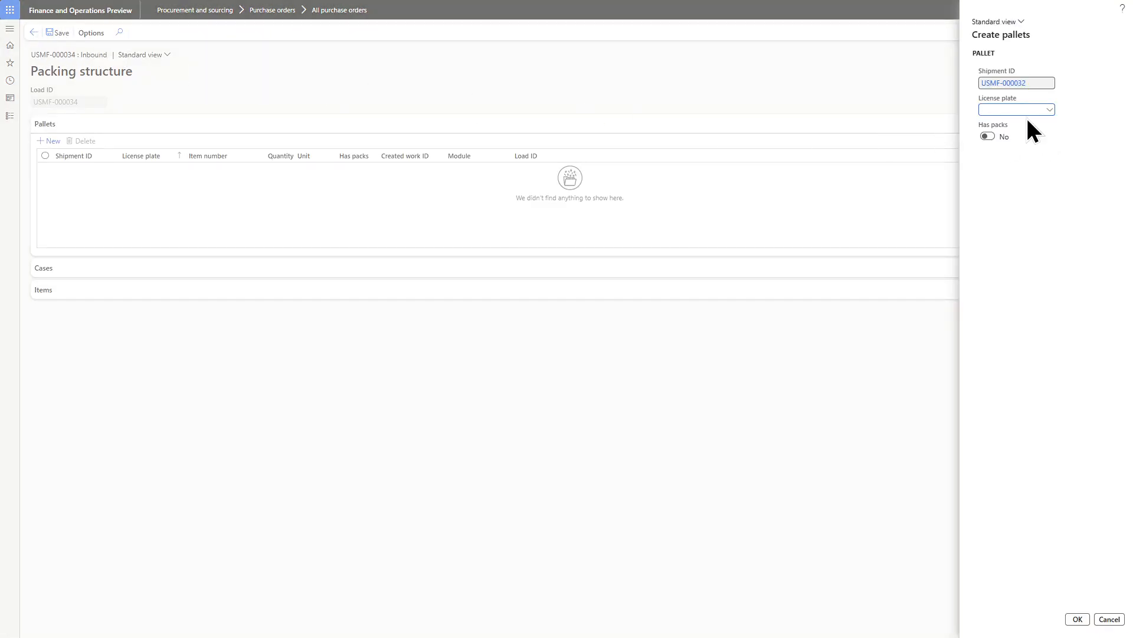
key(ctrl+v)
click(1078, 619)
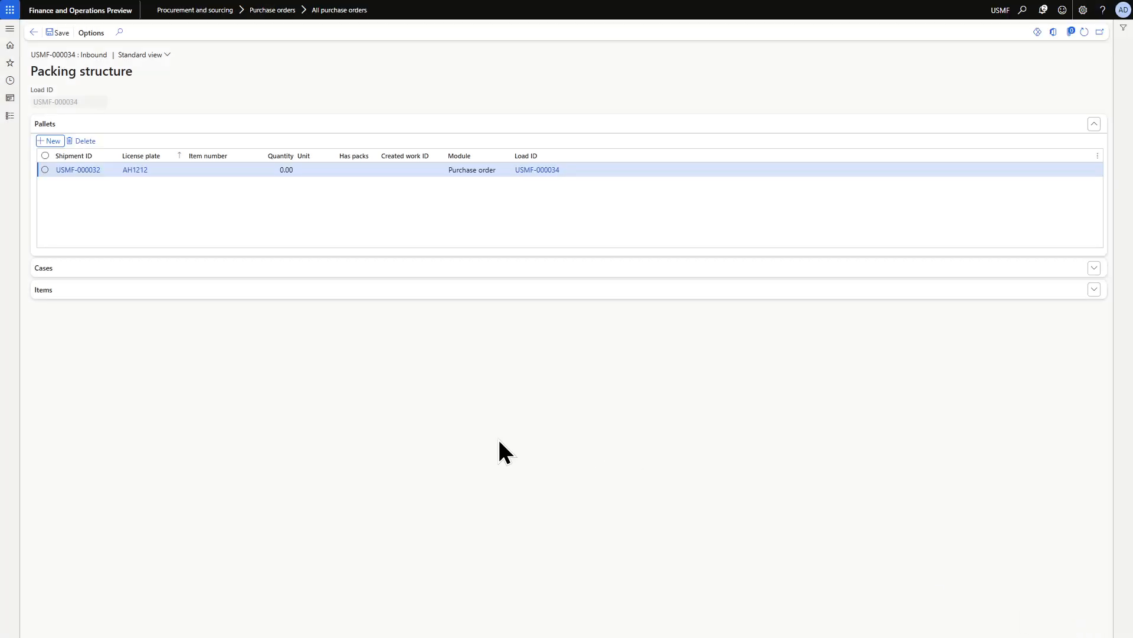
Add items to pallet AH1212 with quantities of 100 for WMS0001 and 200 for A0001
click(266, 290)
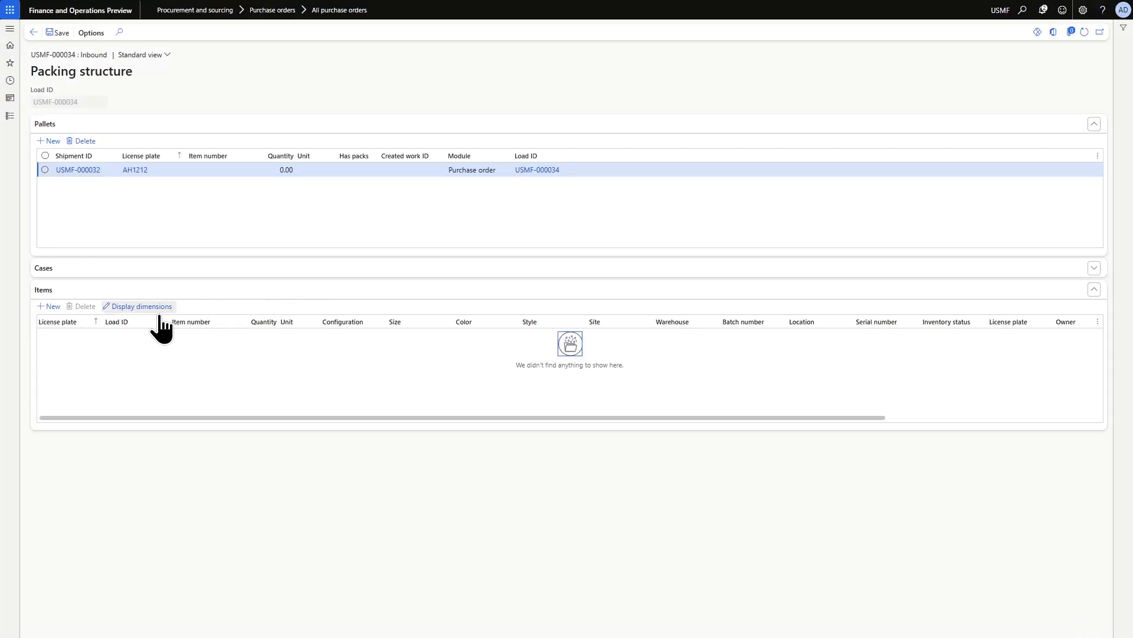
click(54, 307)
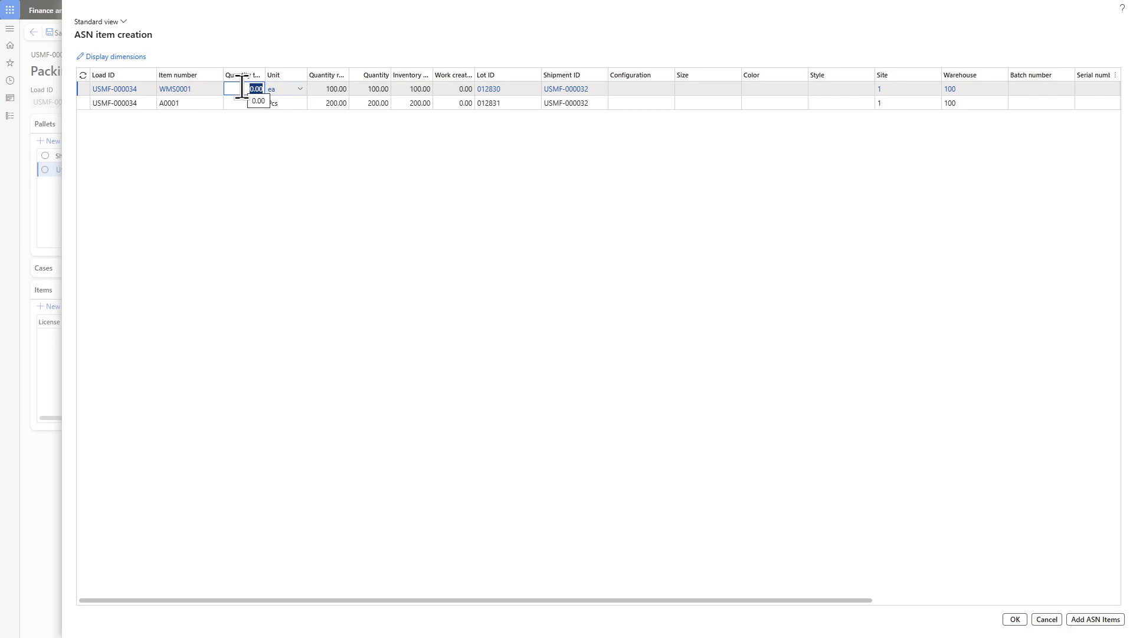
text(100)
click(233, 103)
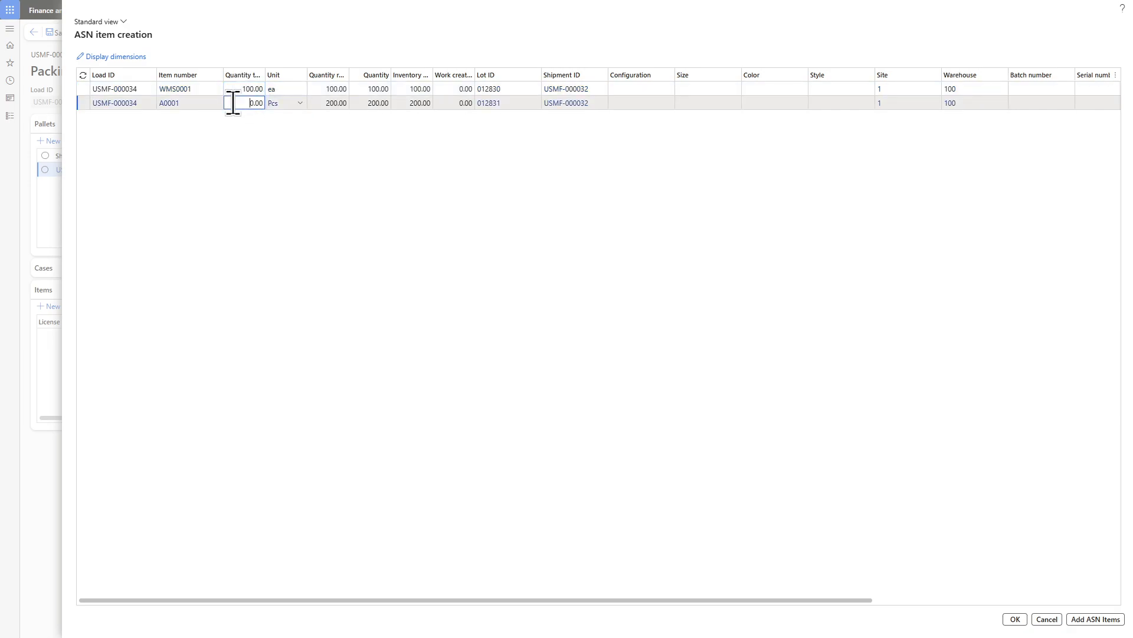
double_click(233, 102)
text(200)
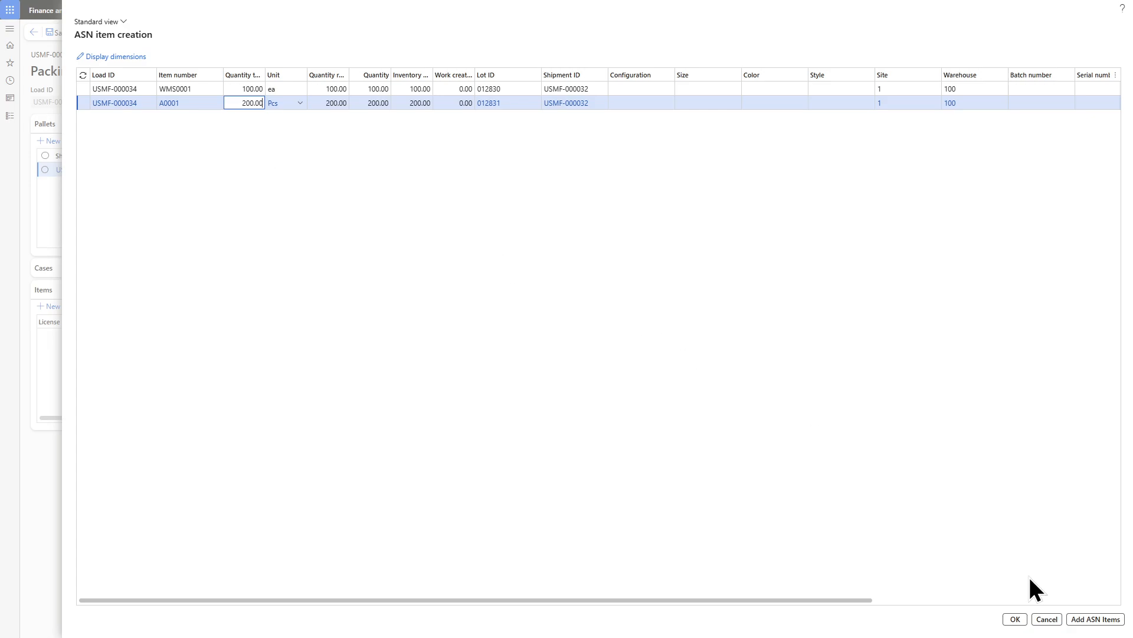
click(1015, 618)
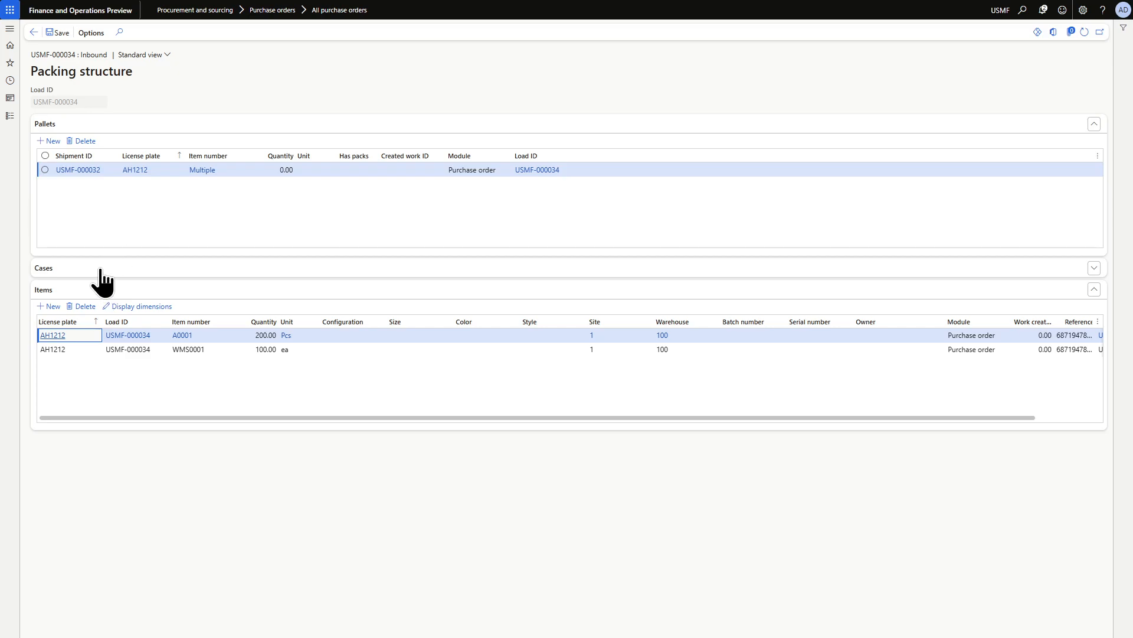
Copy the pallet's license plate AH1212 and receive it through LP receiving in the Warehouse Management app
drag(152, 170, 120, 171)
right_click(140, 171)
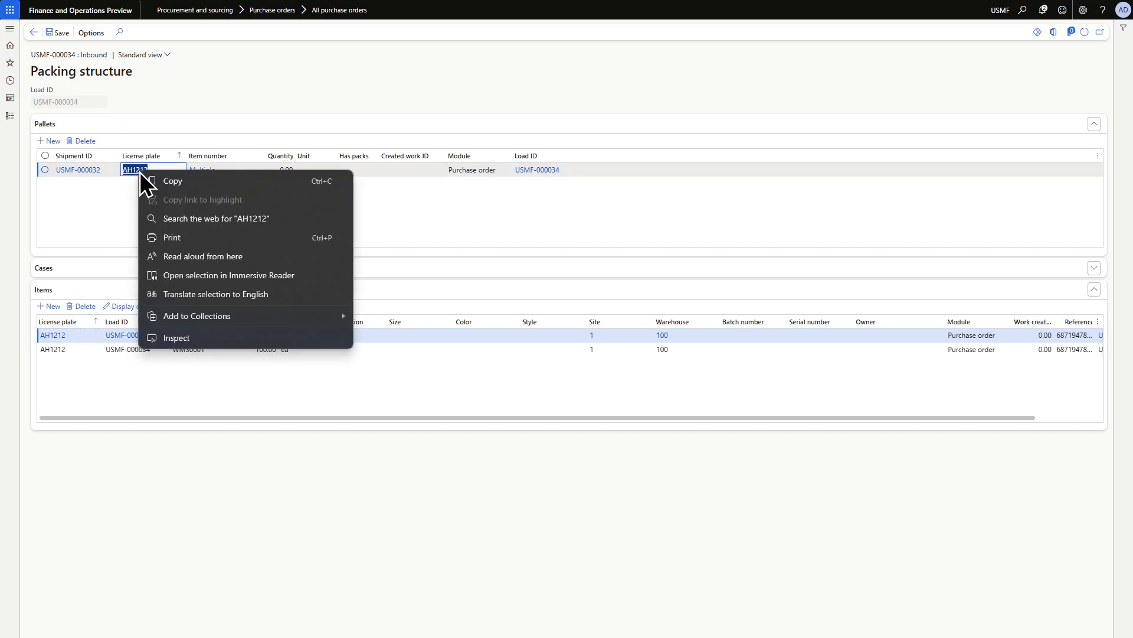
click(165, 183)
click(169, 214)
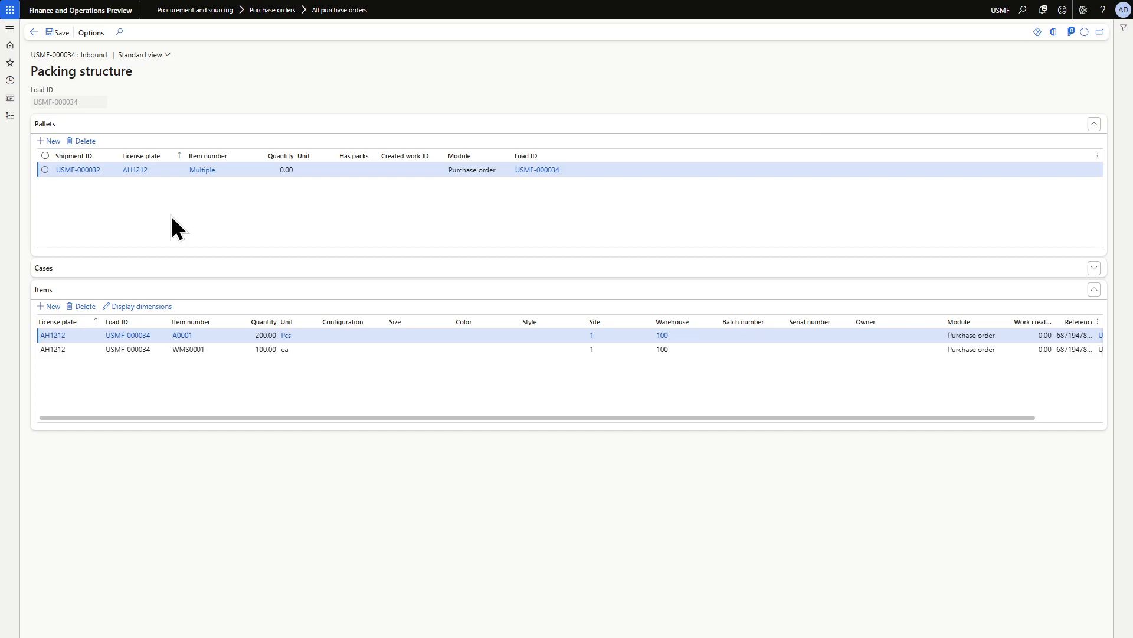
key(alt+Tab)
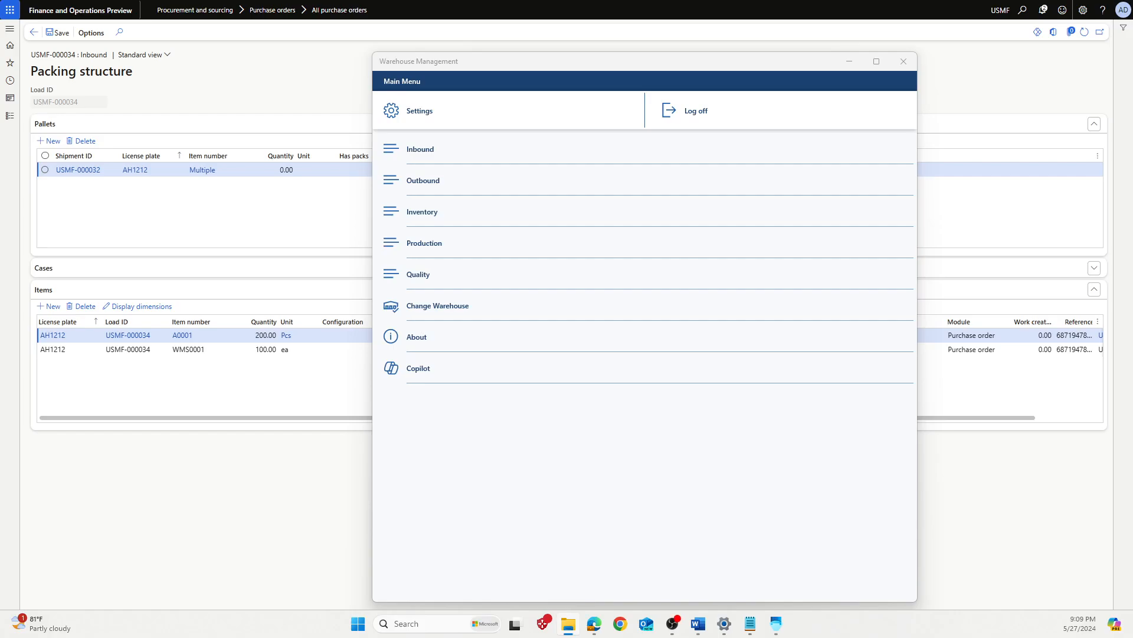
click(428, 149)
click(433, 151)
click(431, 133)
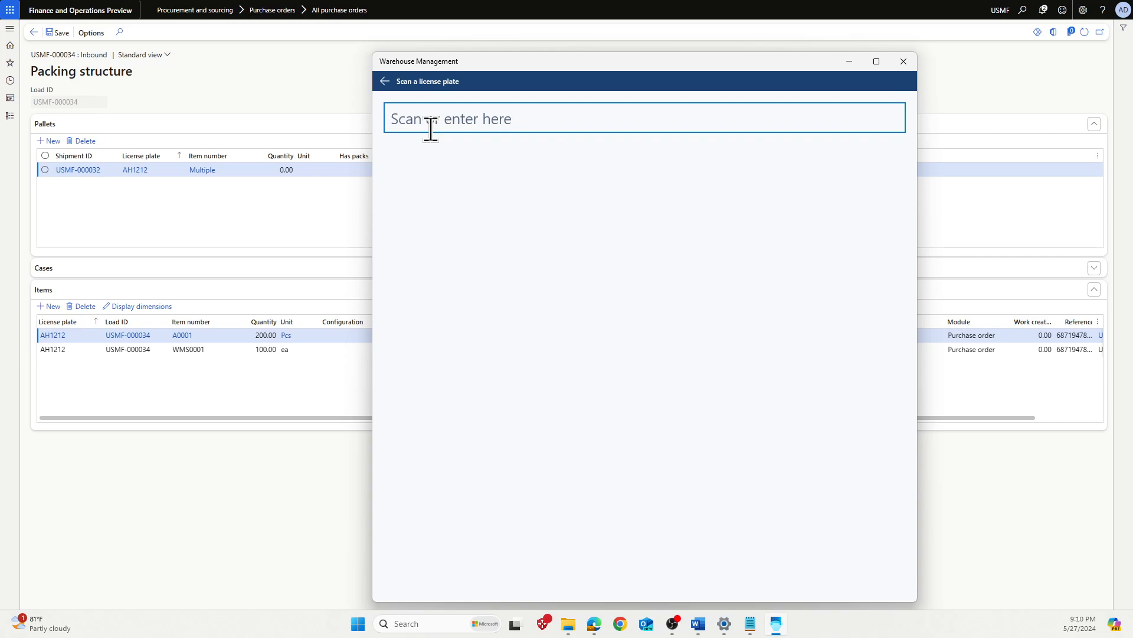
key(ctrl+v)
key(Return)
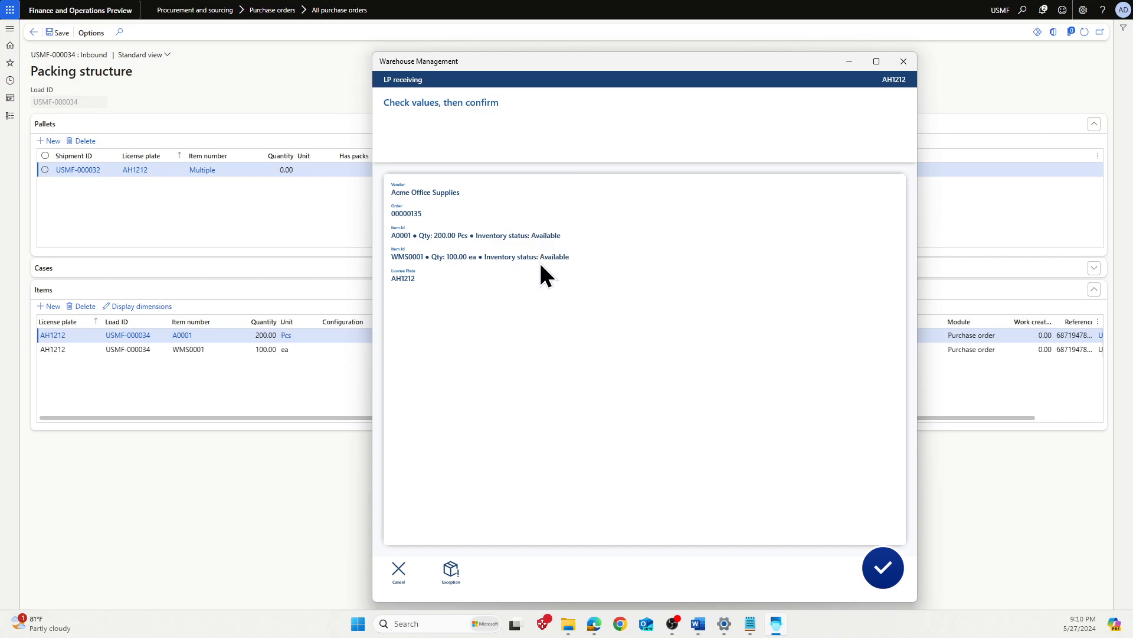
click(885, 577)
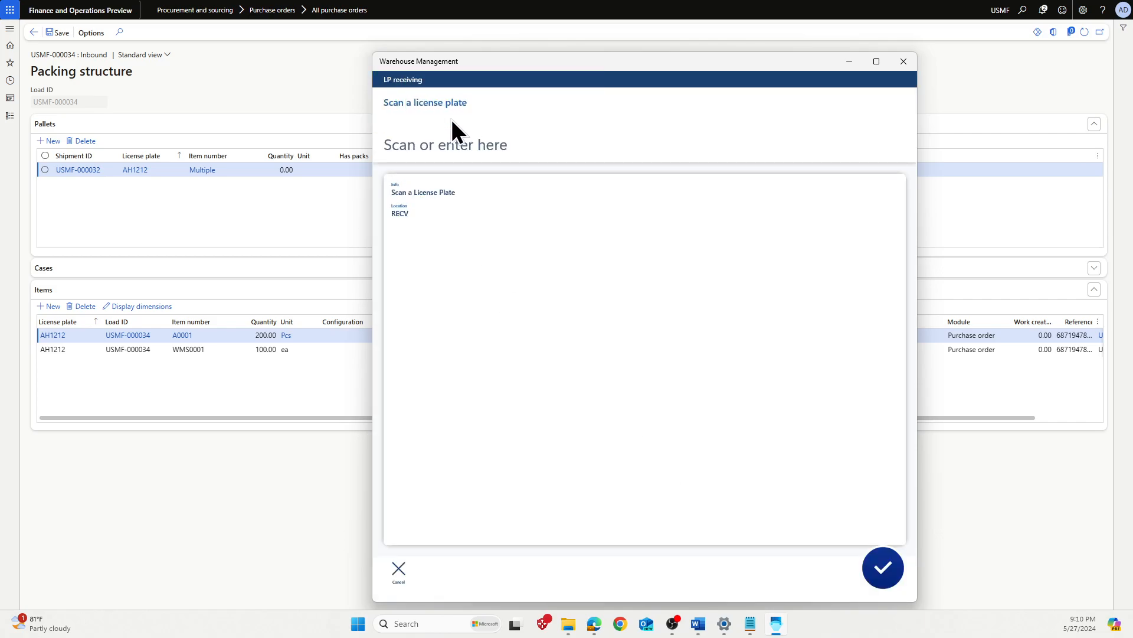
Return to Finance and Operations and view the warehouse work created for the inbound load
click(256, 217)
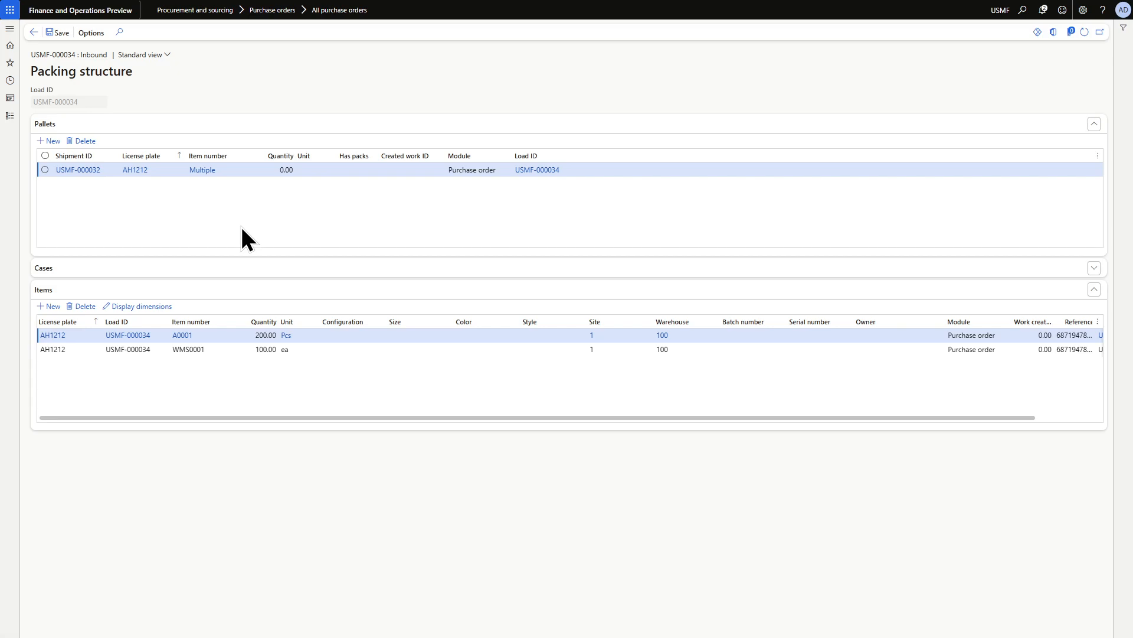
click(34, 33)
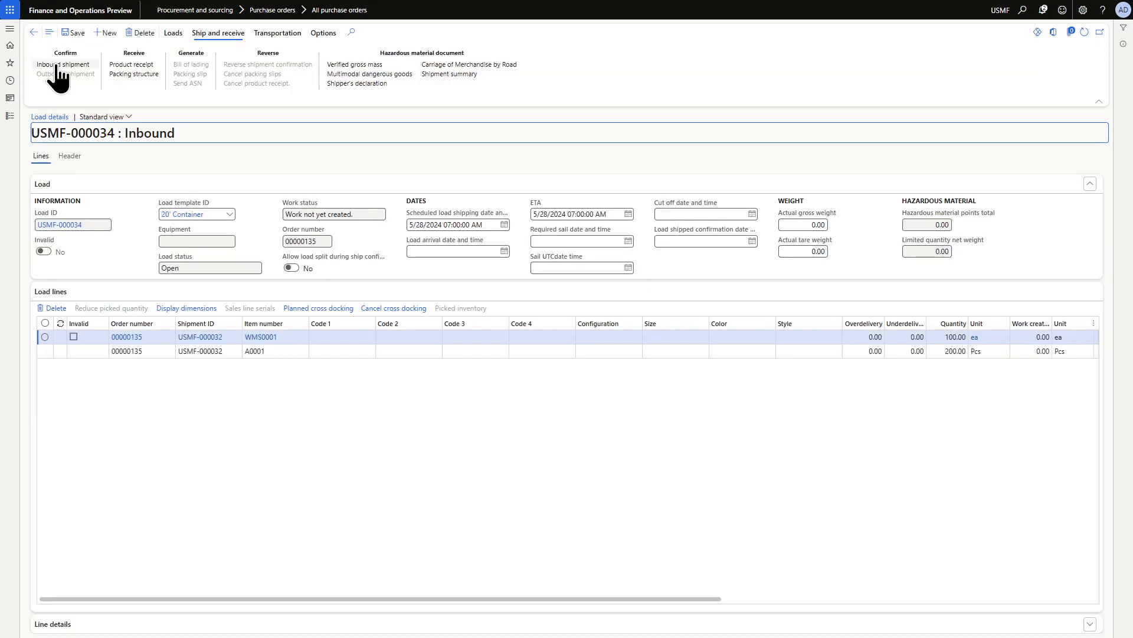
click(173, 33)
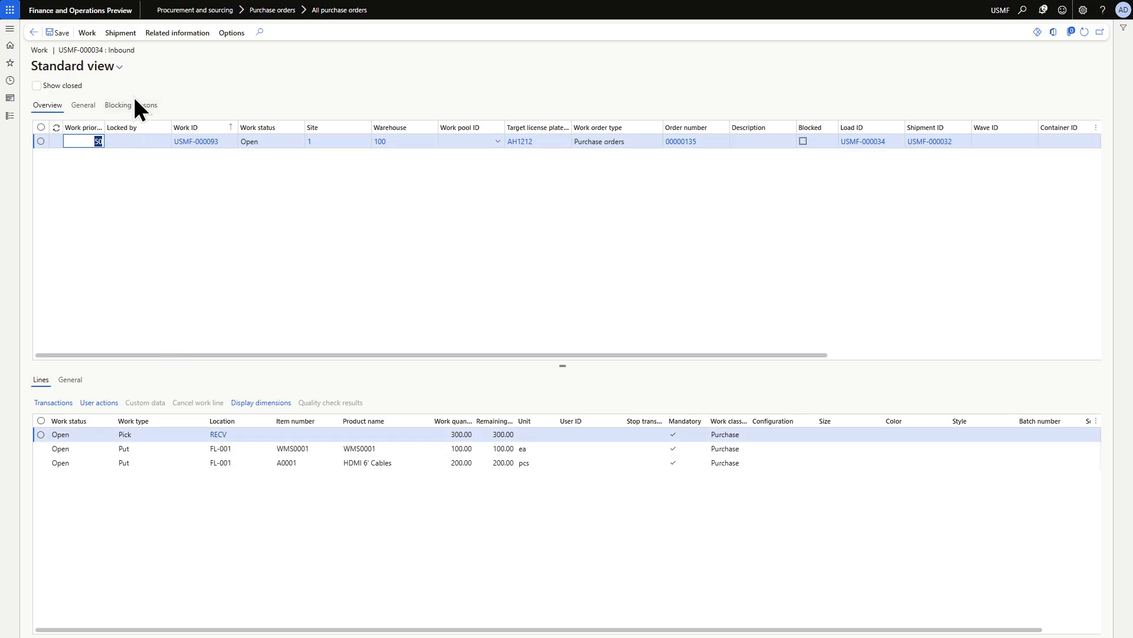
click(65, 34)
Switch to the Warehouse Management app and complete the purchase put-away of license plate AH1212 from RECV to location FL-001
key(alt+Tab)
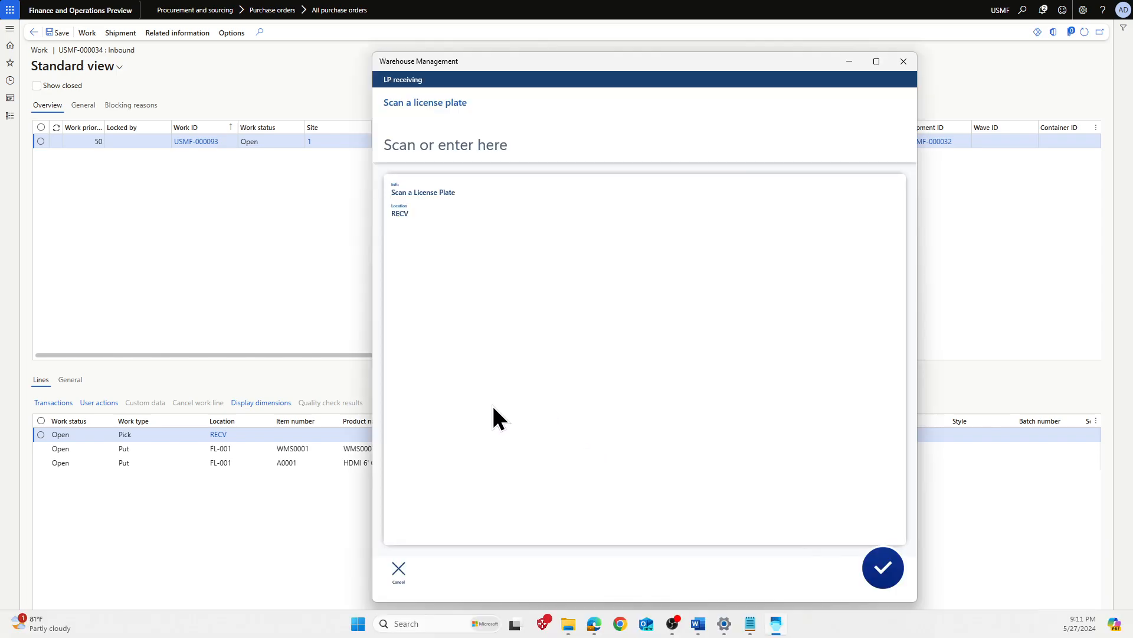
click(399, 569)
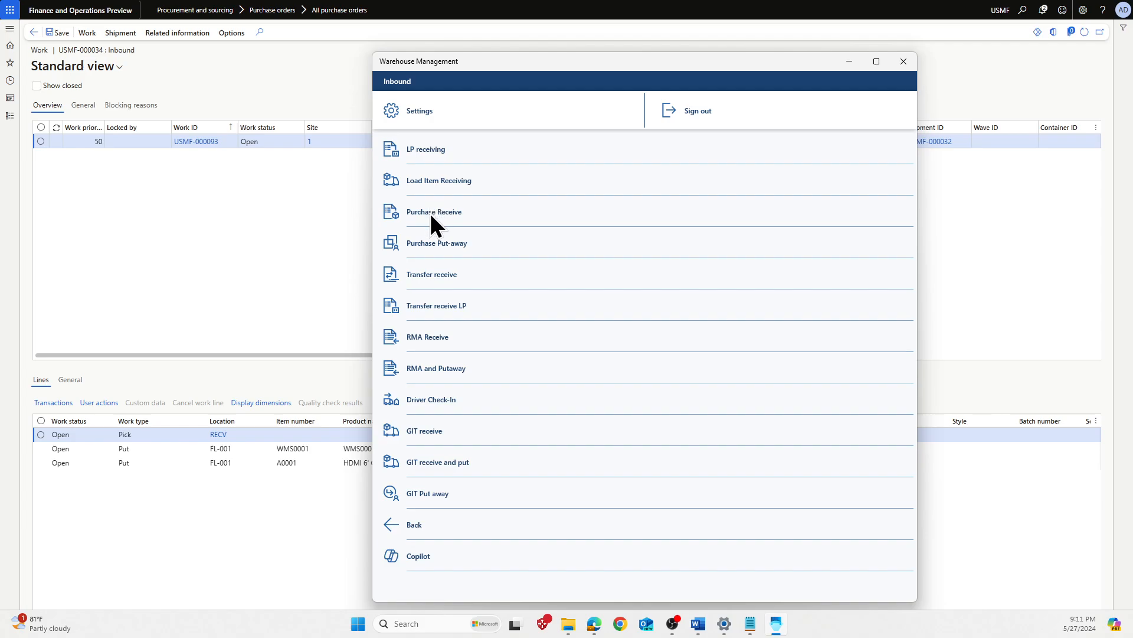
click(437, 243)
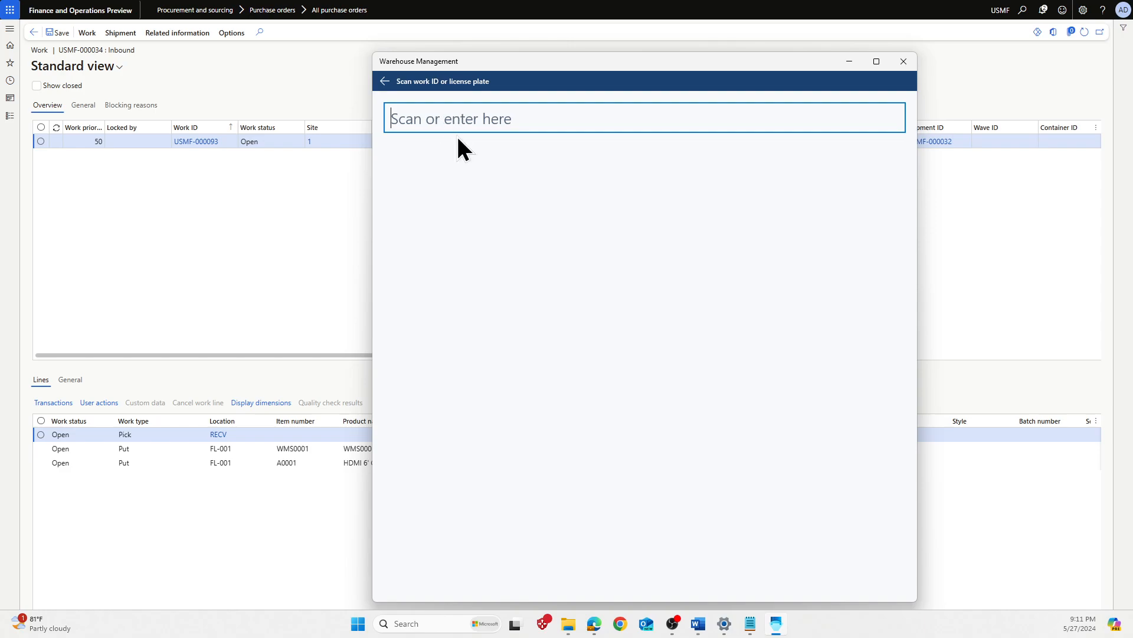
text(AH1212)
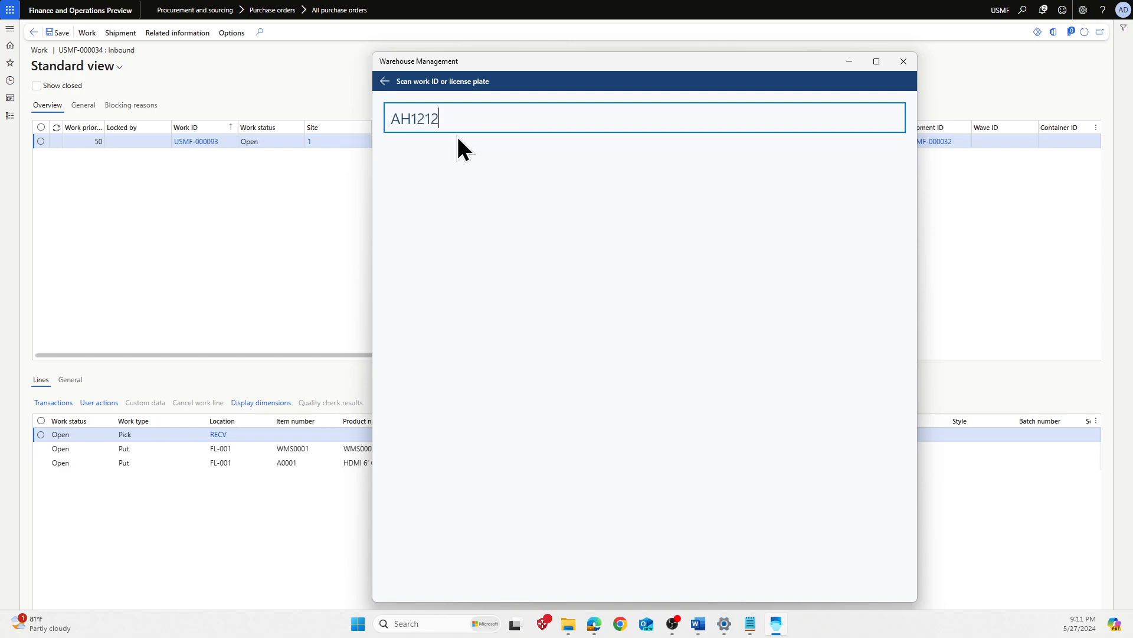
key(Return)
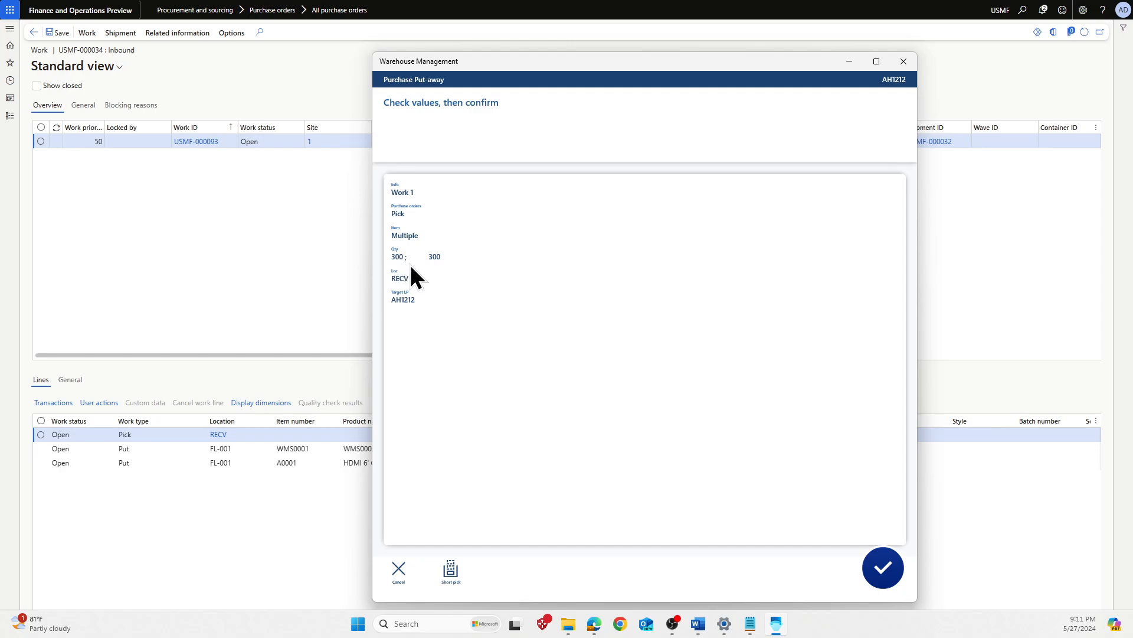
click(894, 564)
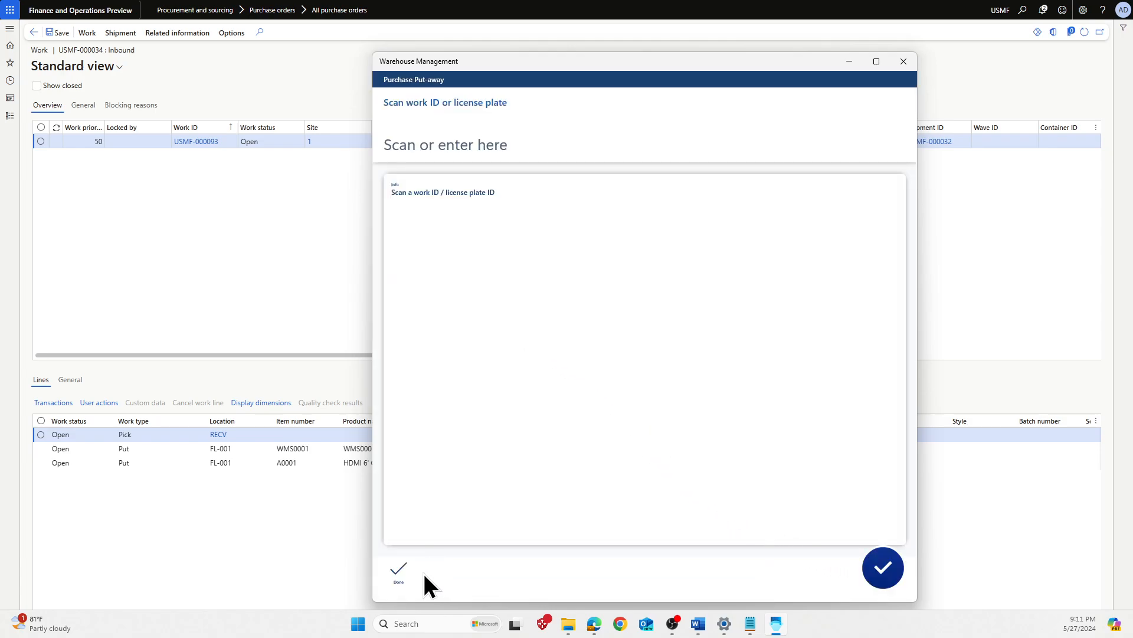
click(398, 570)
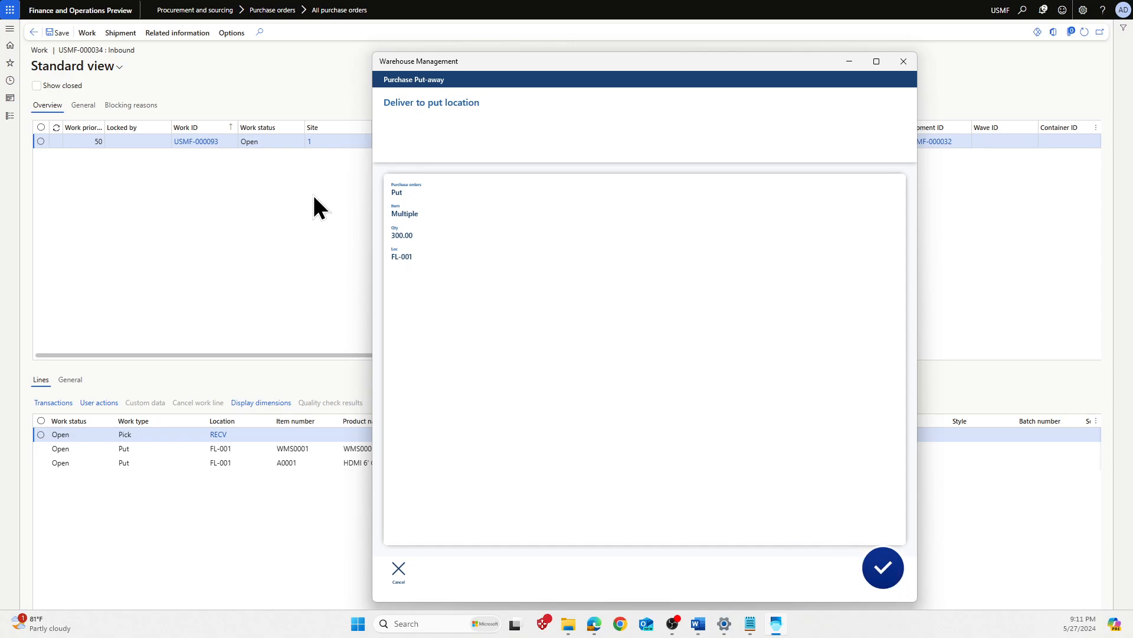
click(883, 568)
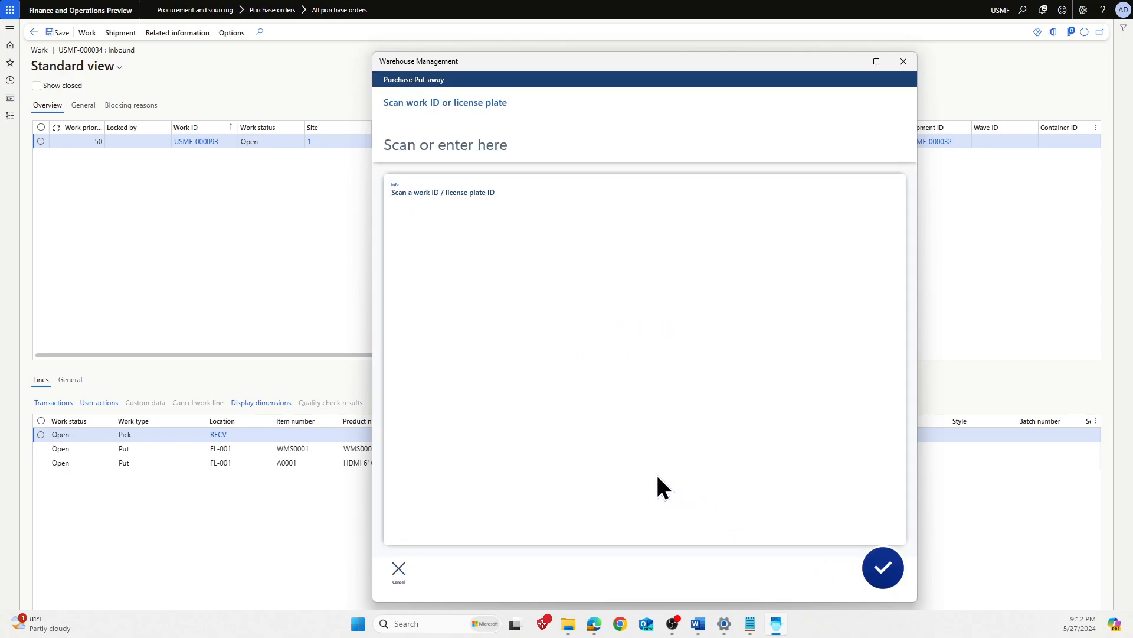
Return to Finance and Operations, refresh the inbound load's work details, and confirm the load's inbound shipment
click(313, 191)
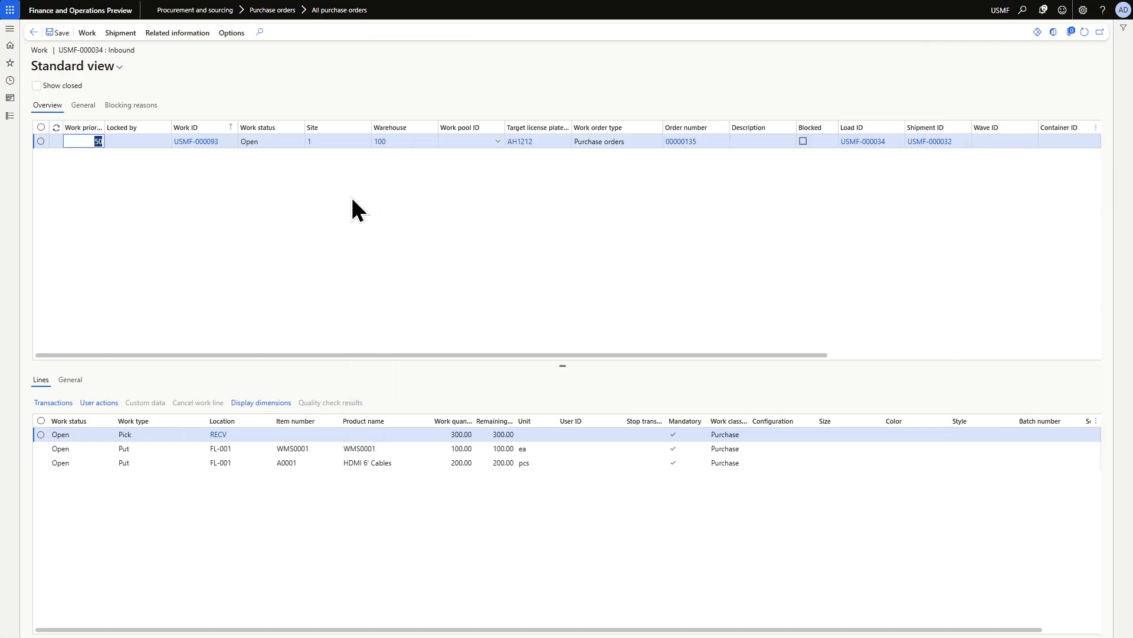
click(1085, 32)
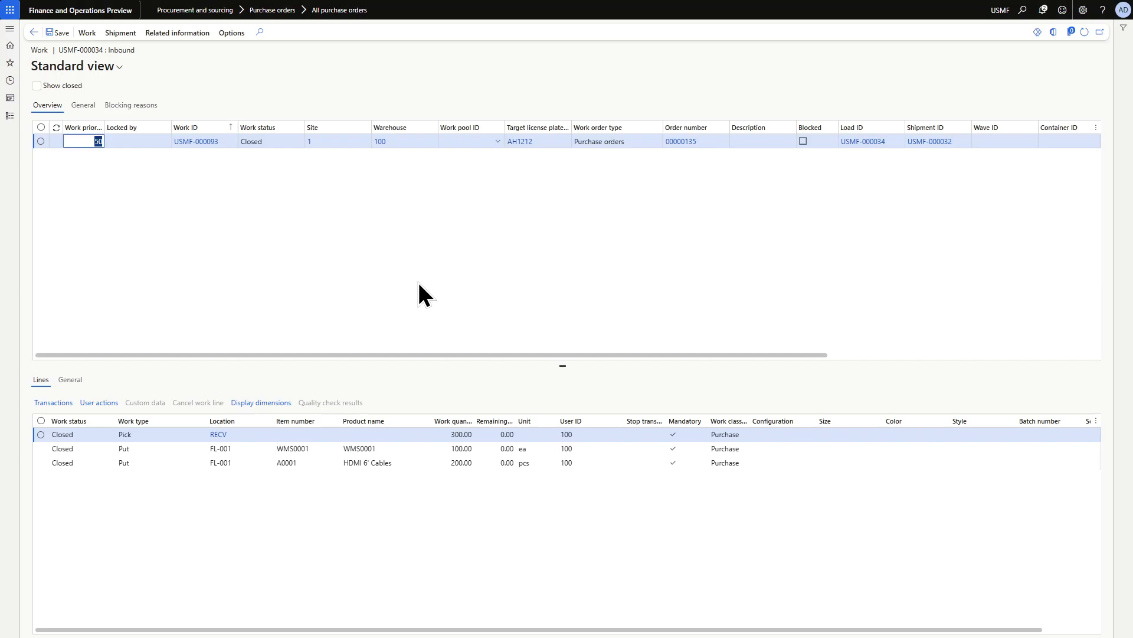
click(34, 32)
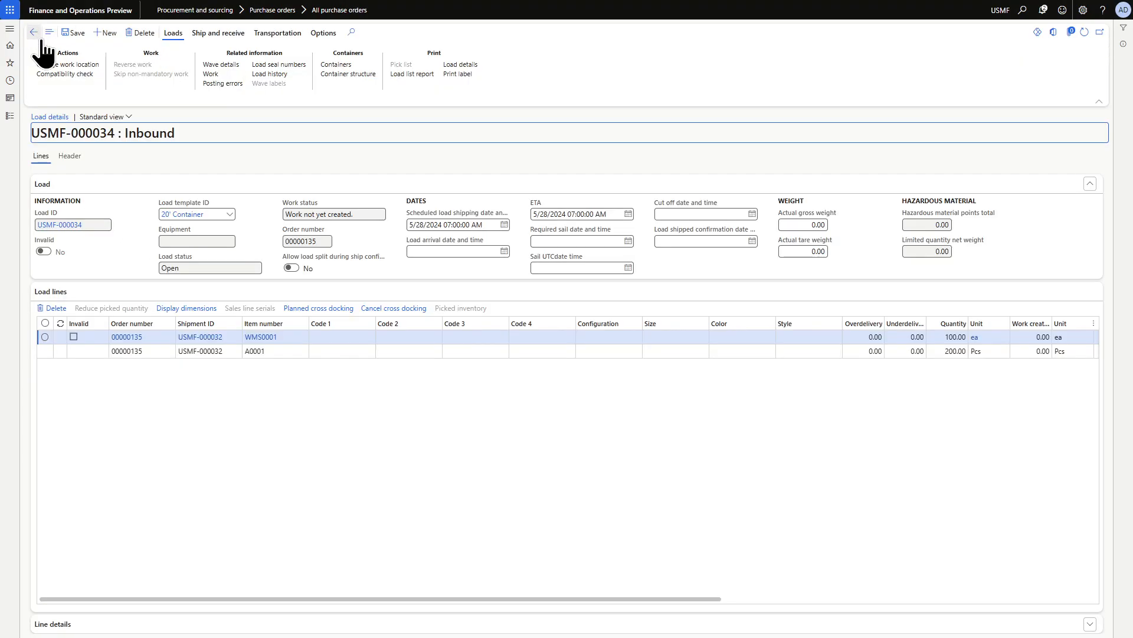
click(202, 34)
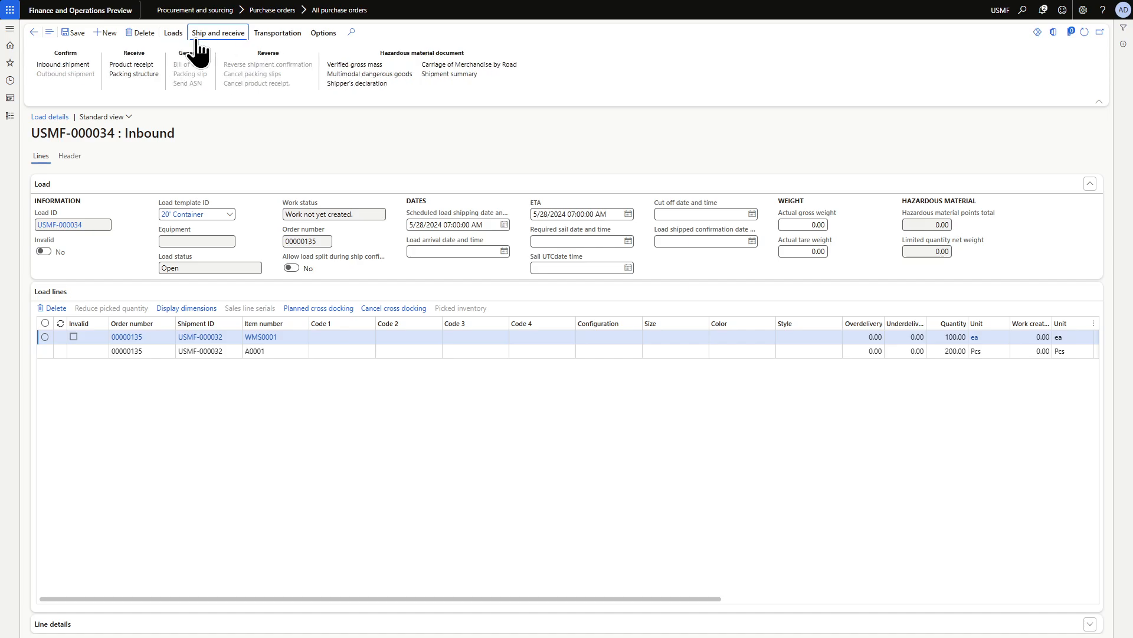
click(72, 65)
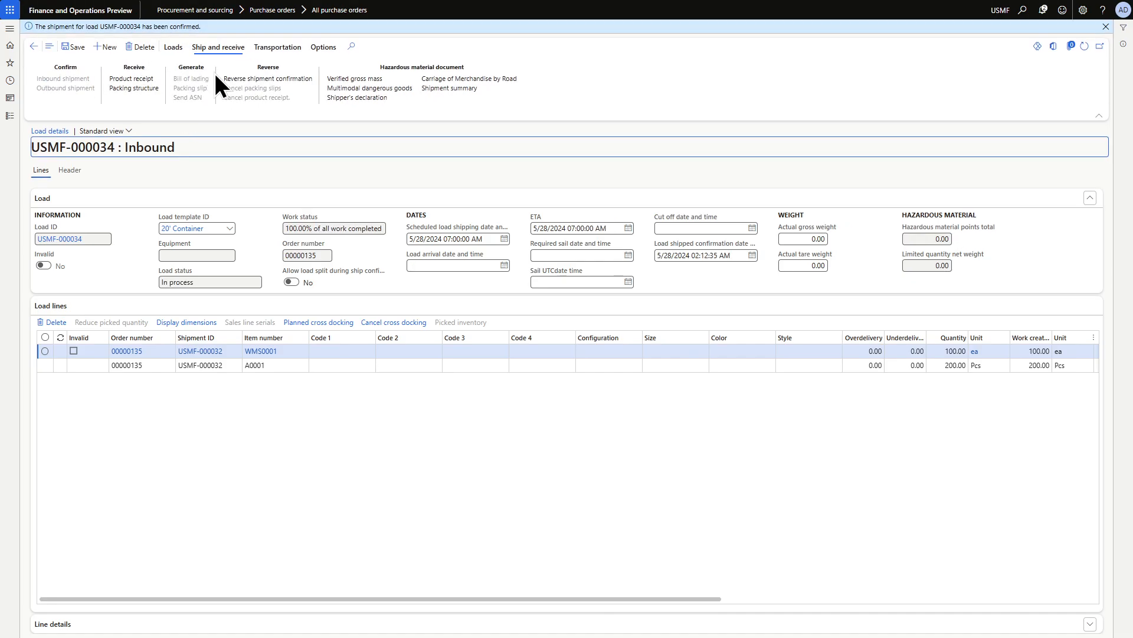
Post the product receipt for the inbound load, accepting the load and order confirmation
click(129, 79)
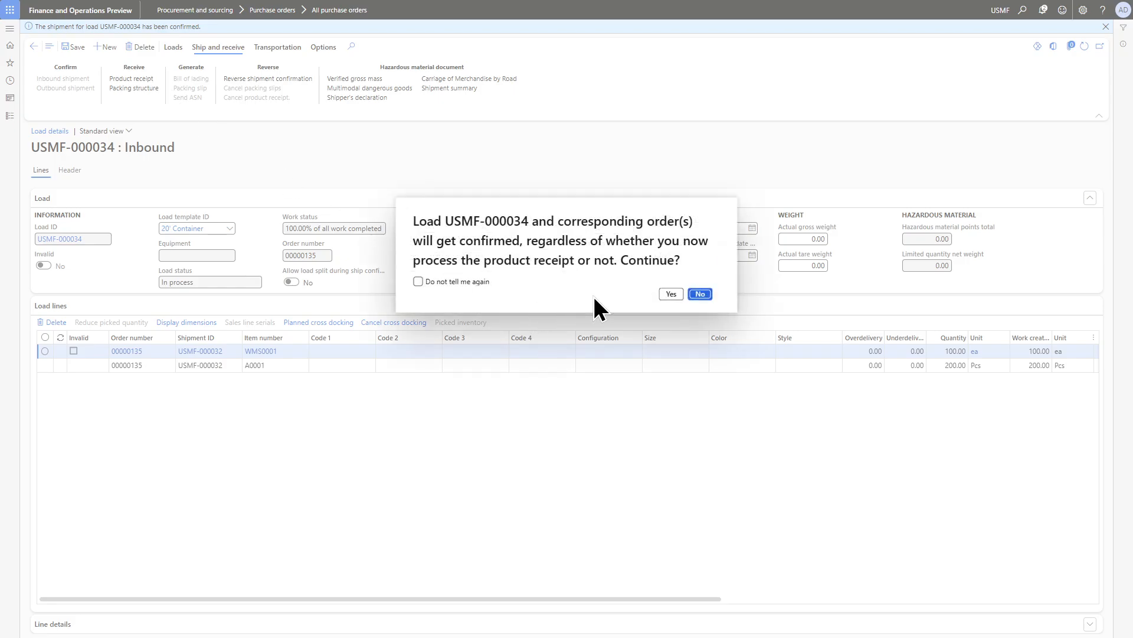
click(671, 294)
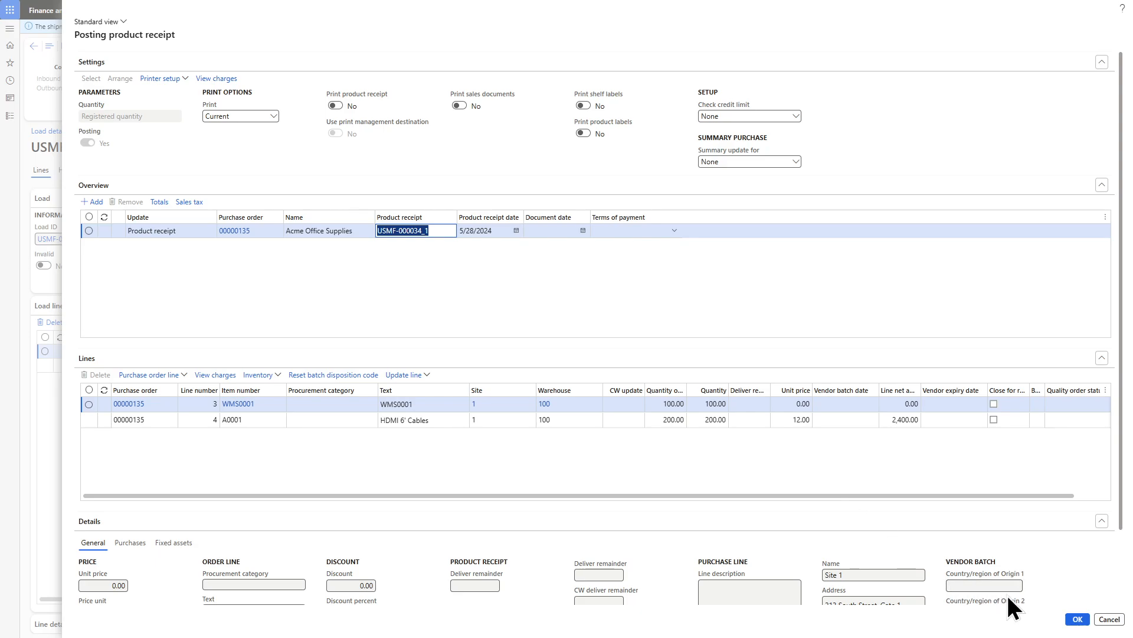
click(1077, 618)
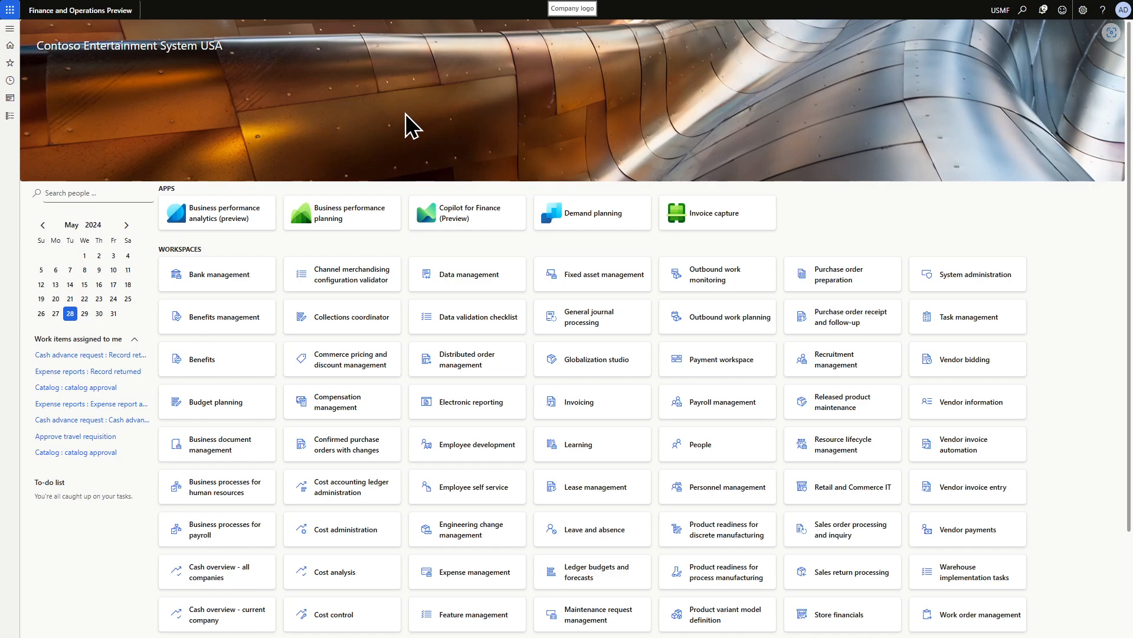
Switch to the Microsoft Learn article on warehouse handling of inbound loads and examine its overview and the inbound warehouse operations topics
key(ctrl+Tab)
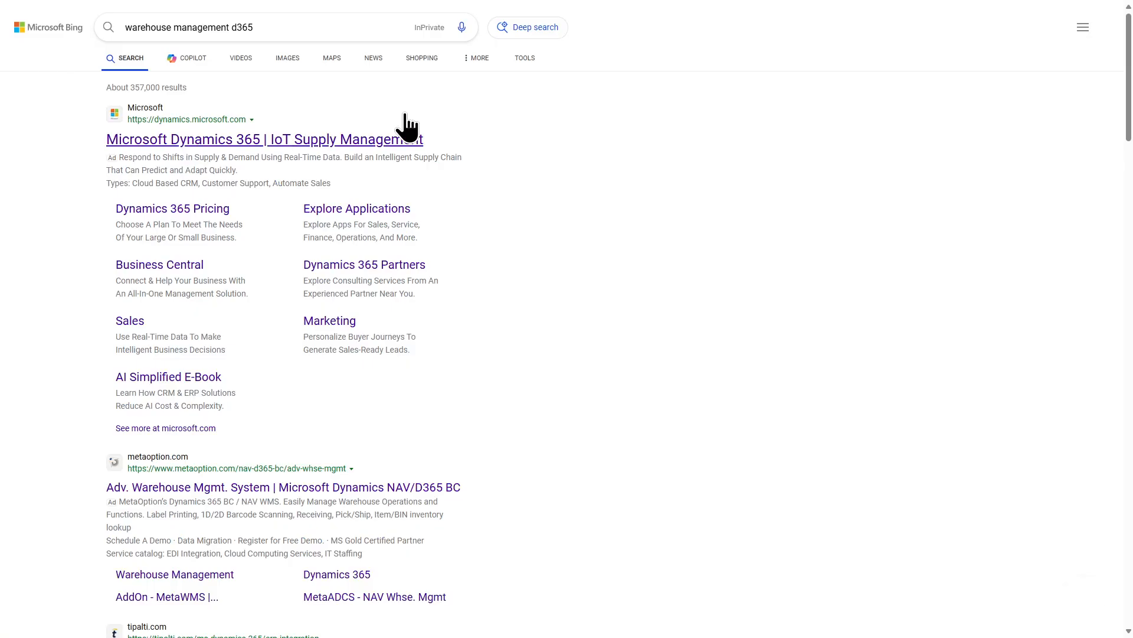
key(ctrl+Tab)
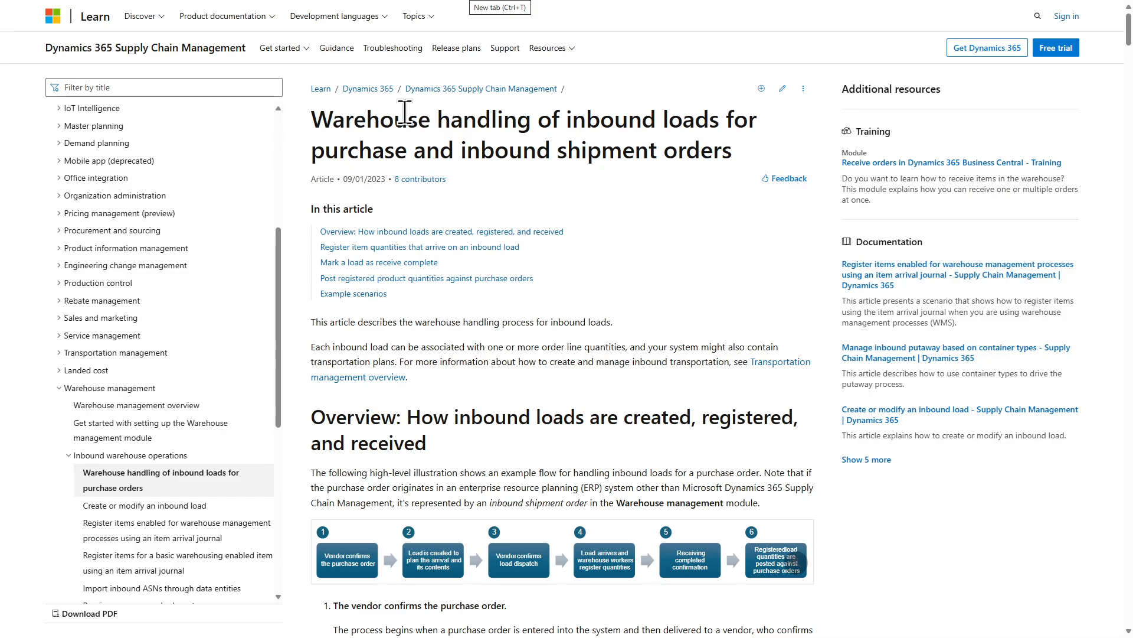
scroll(500, 239, down, 4)
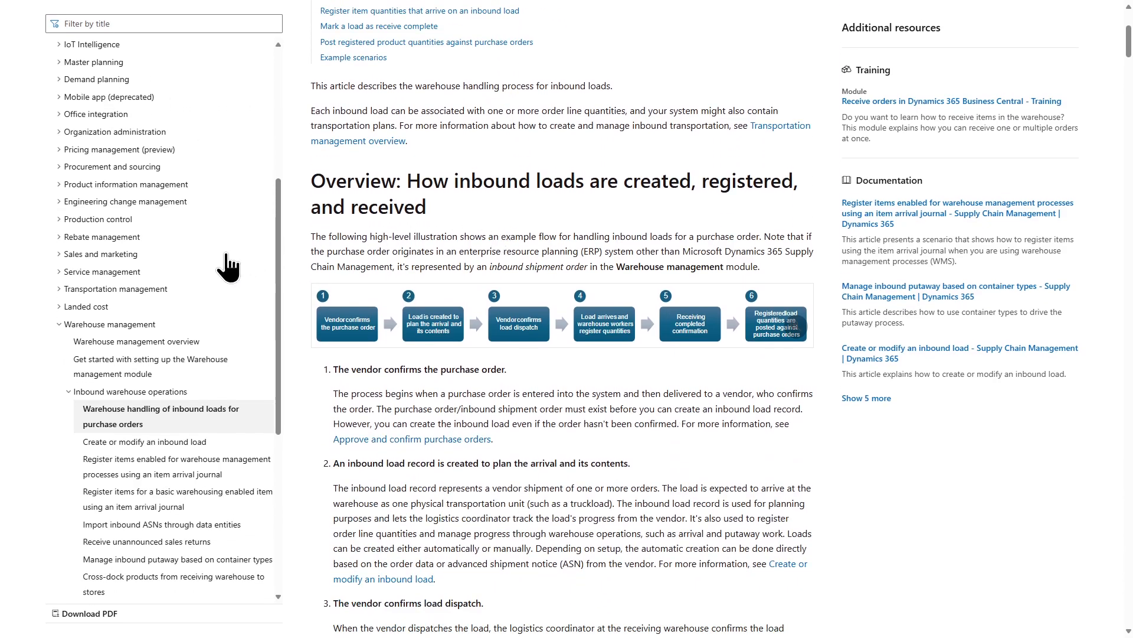
scroll(257, 268, up, 5)
scroll(405, 180, up, 4)
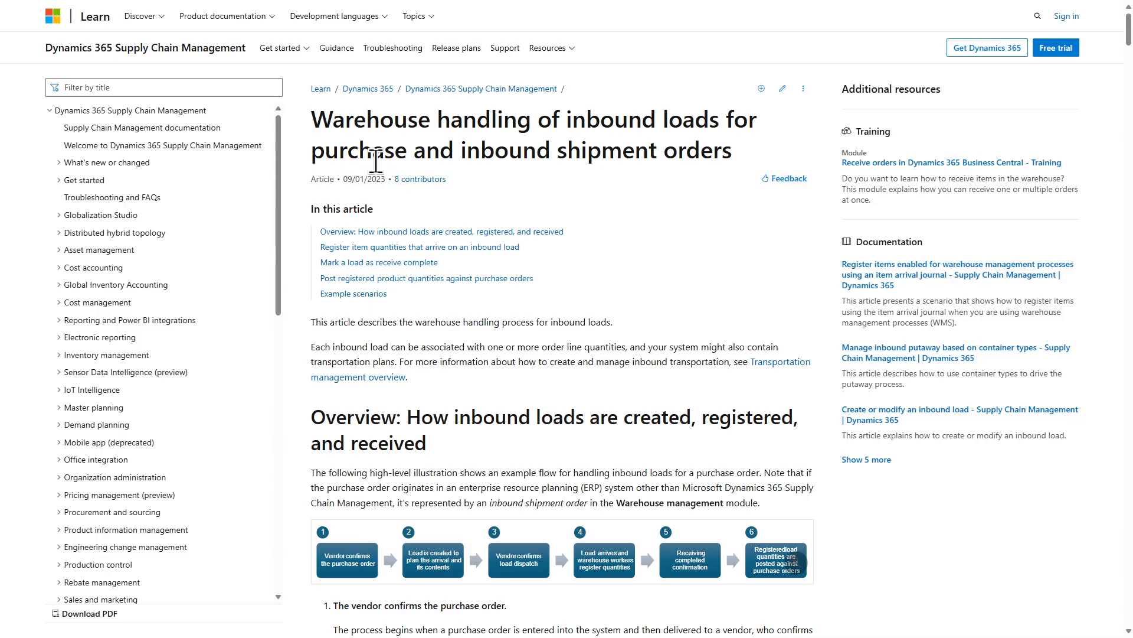
scroll(169, 417, down, 2)
scroll(169, 417, down, 4)
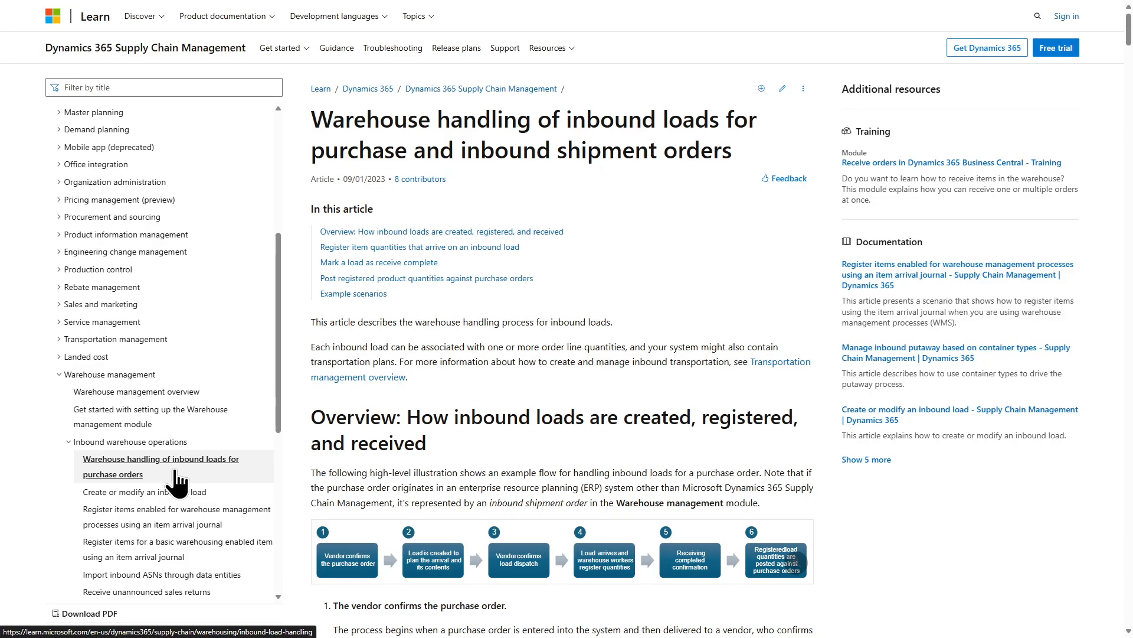